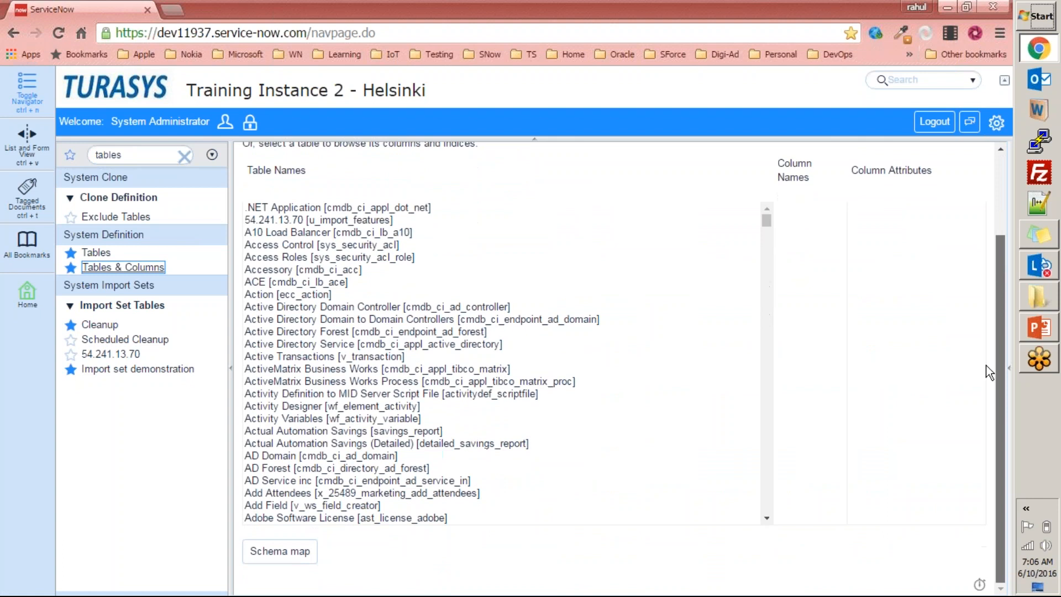
# Select the Employee [u_employee] table in the table list and review its column names.
pyautogui.click(393, 332)
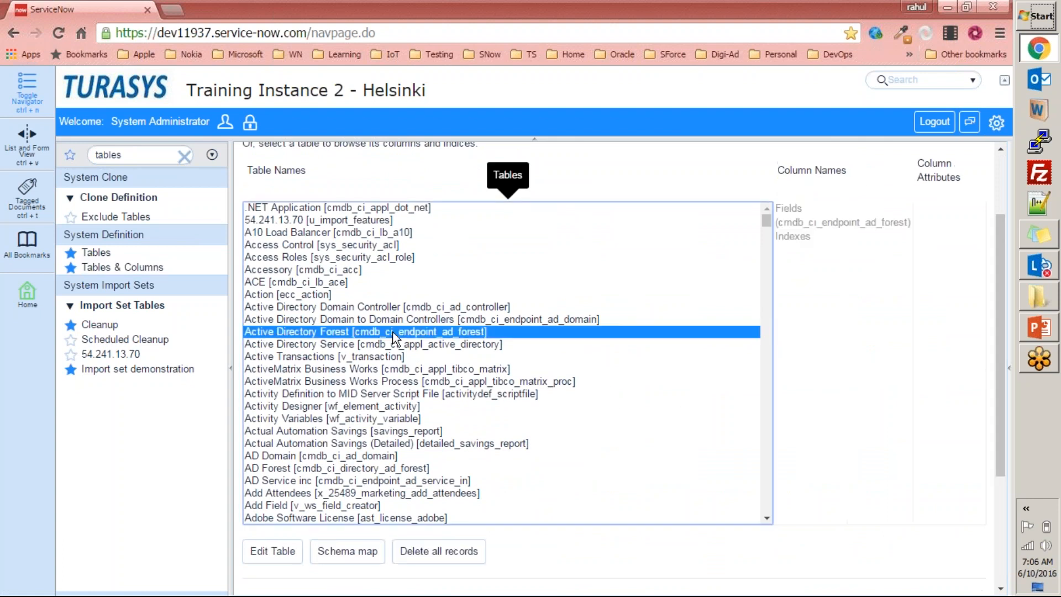
pyautogui.write('employee')
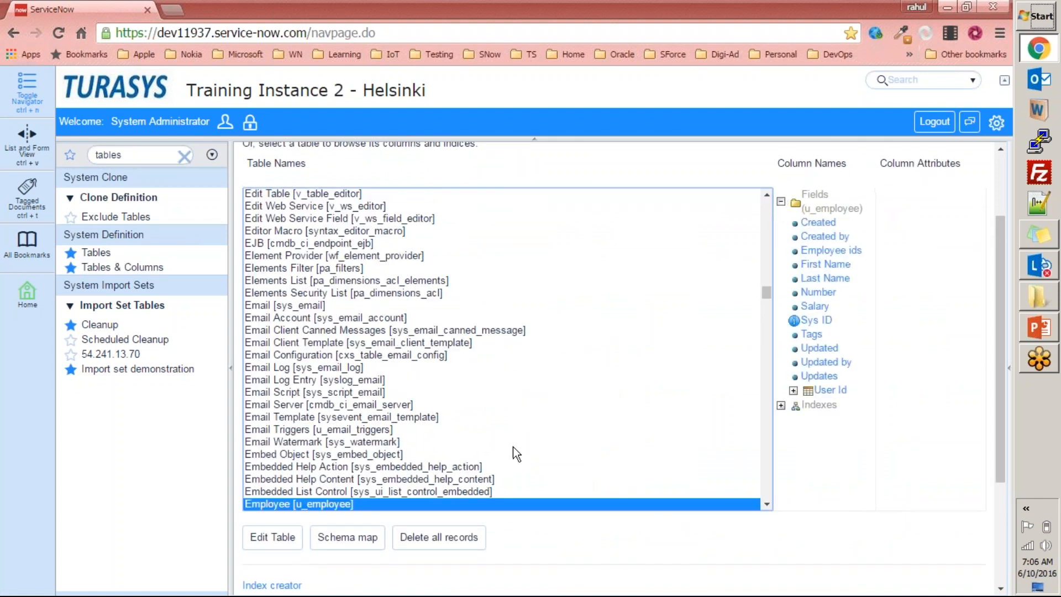
pyautogui.moveTo(1006, 294); pyautogui.dragTo(996, 339)
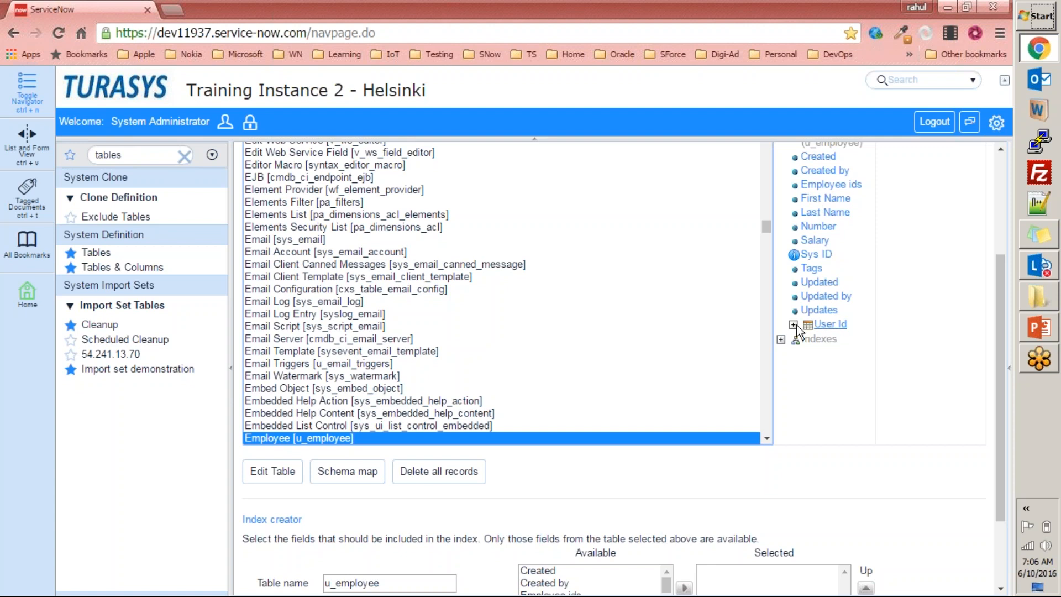
pyautogui.scroll(2, 839, 309)
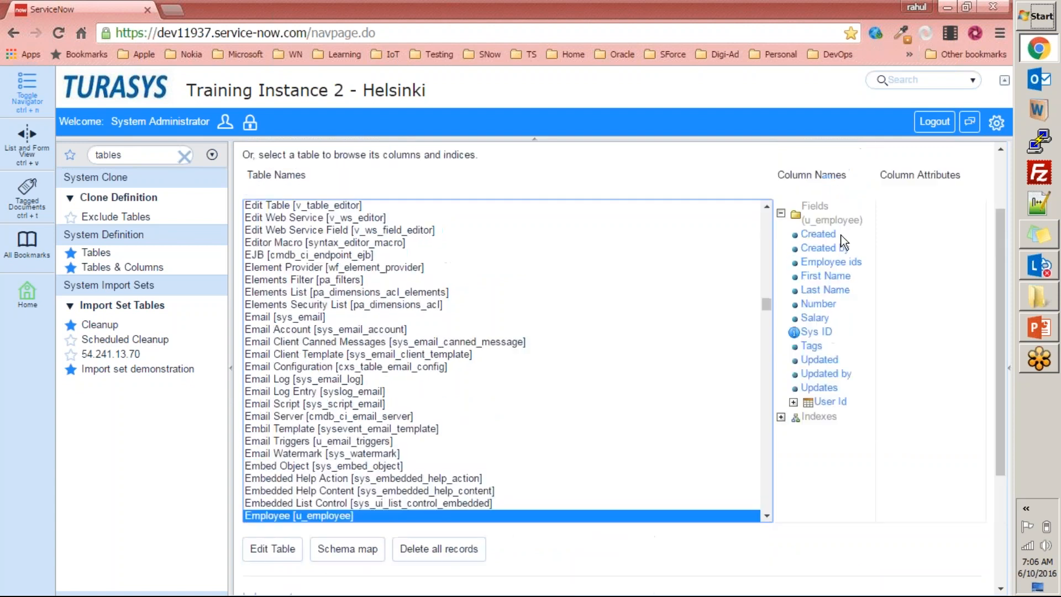
pyautogui.scroll(-2, 839, 318)
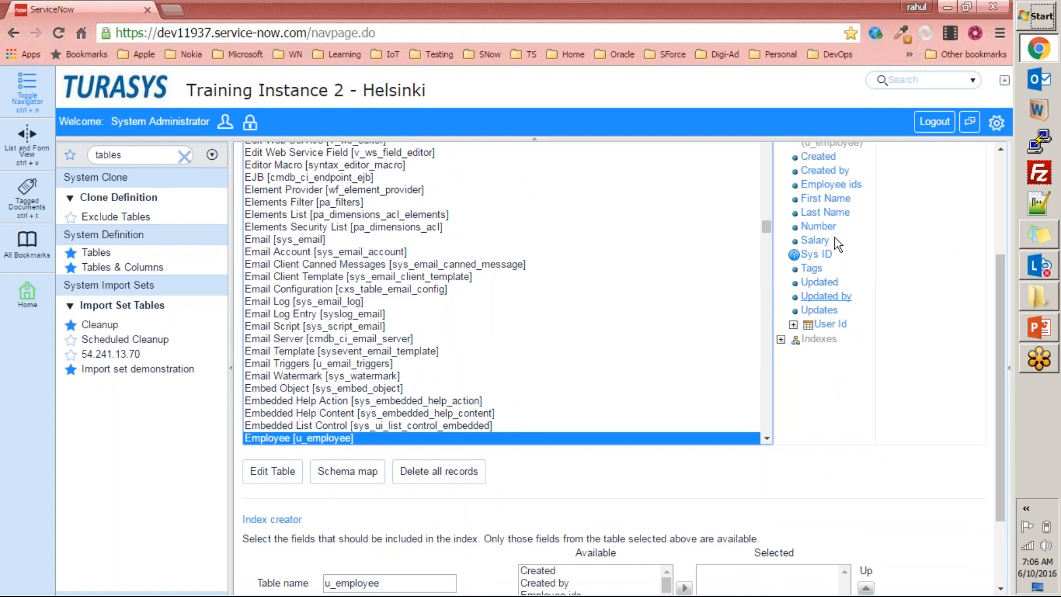
pyautogui.scroll(-2, 835, 246)
pyautogui.scroll(3, 823, 234)
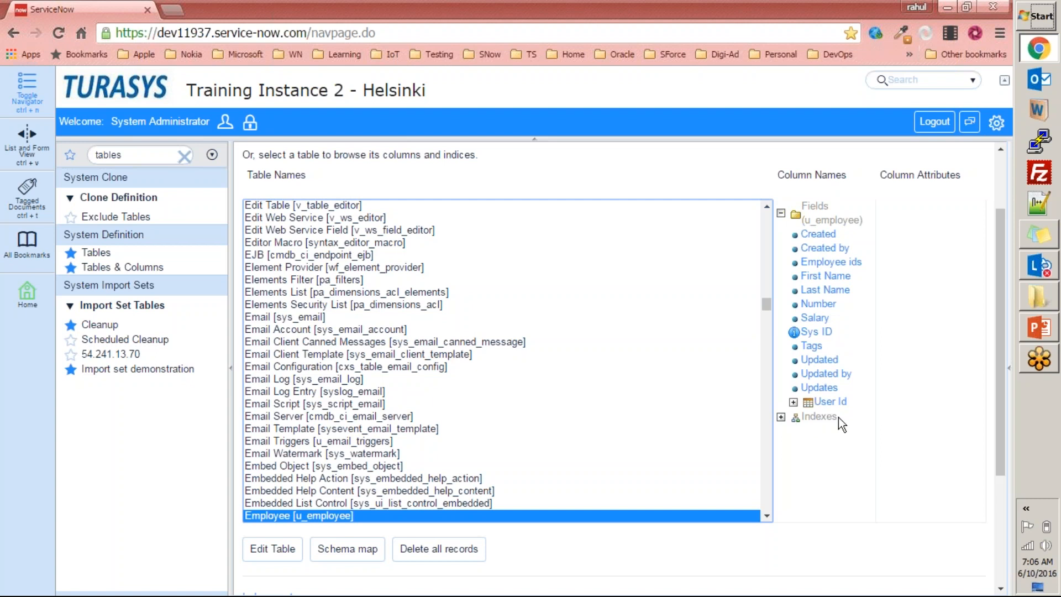
# Expand the Employee table's indexes down to the field of the primary index.
pyautogui.click(783, 417)
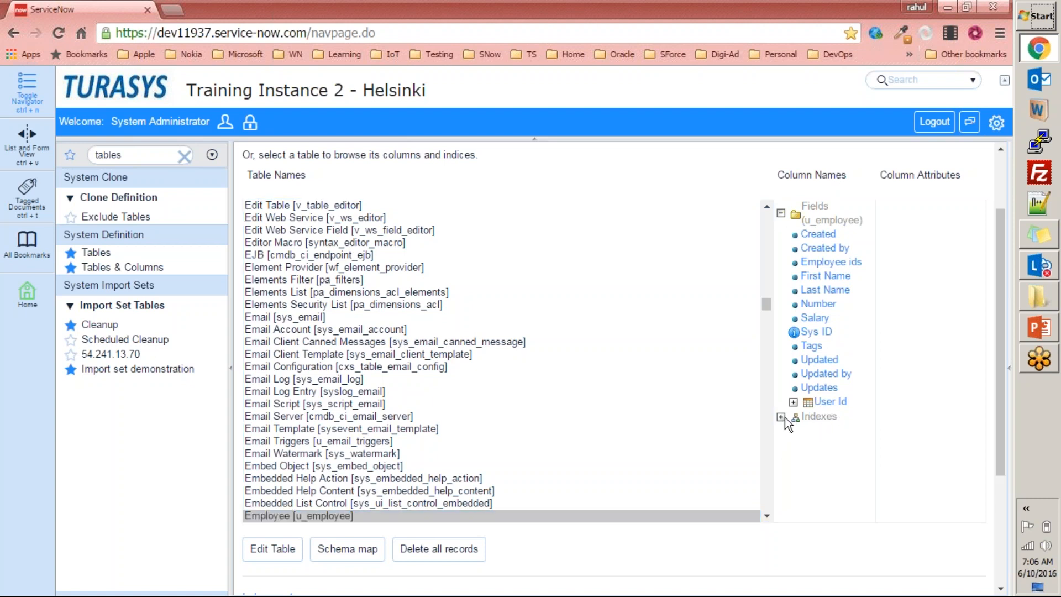
pyautogui.scroll(-2, 817, 423)
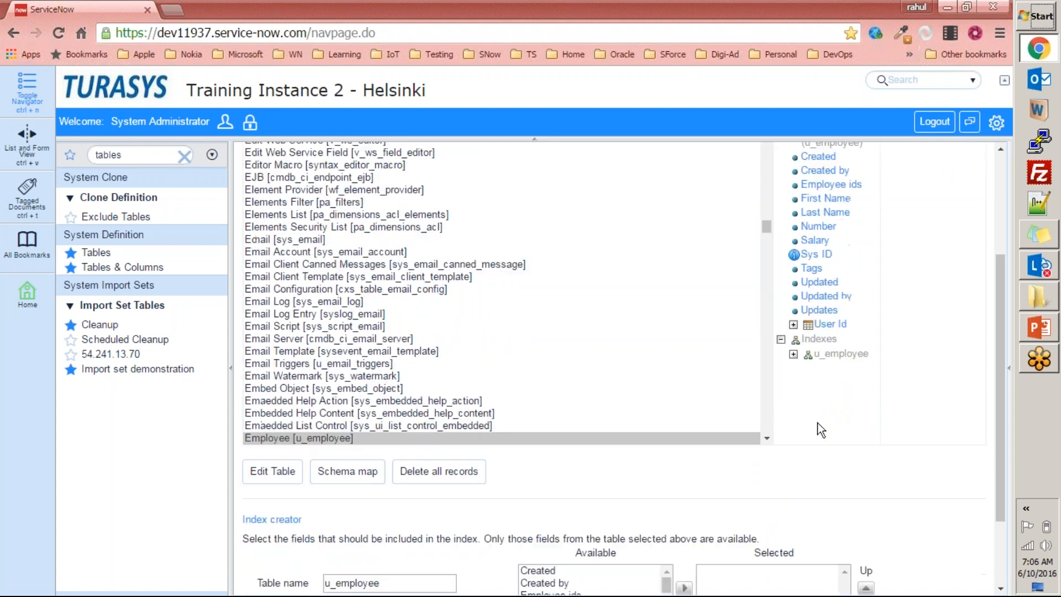
pyautogui.click(793, 353)
pyautogui.scroll(-3, 910, 384)
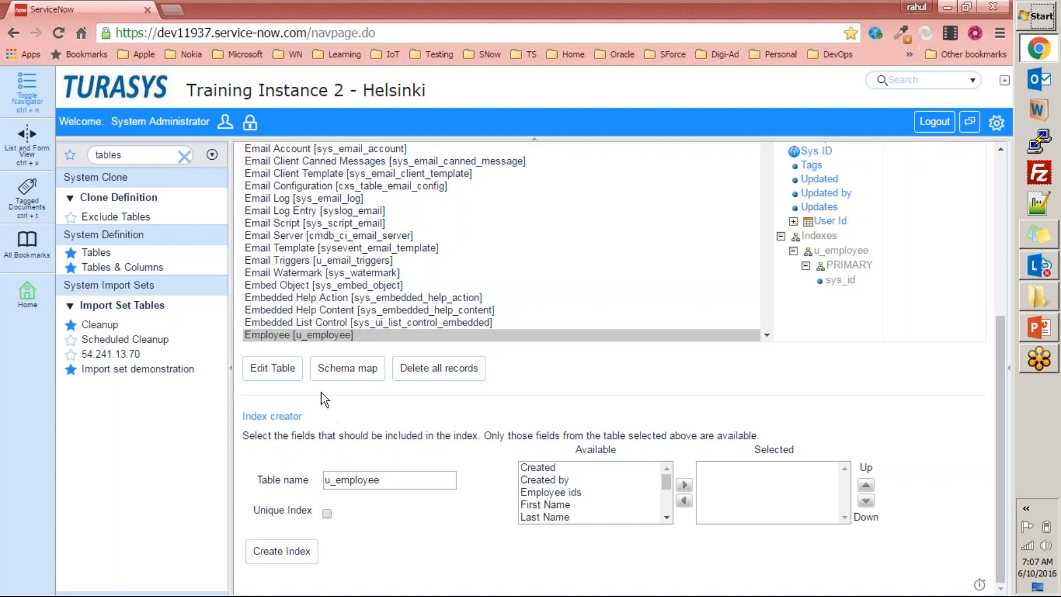
# Review the Index creator section and its table name for the Employee table.
pyautogui.moveTo(243, 417); pyautogui.dragTo(334, 564)
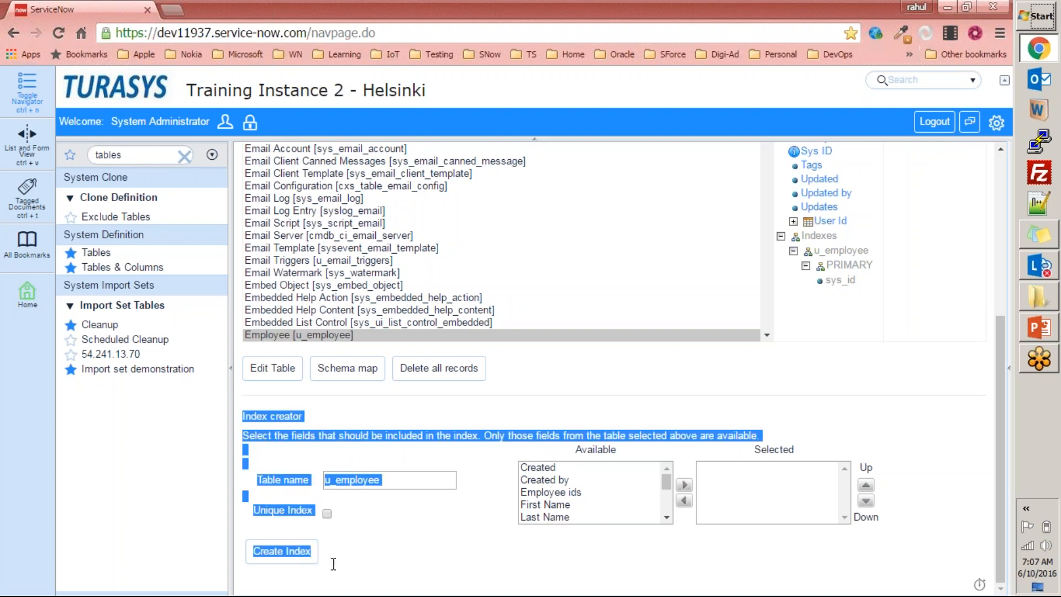
pyautogui.click(369, 561)
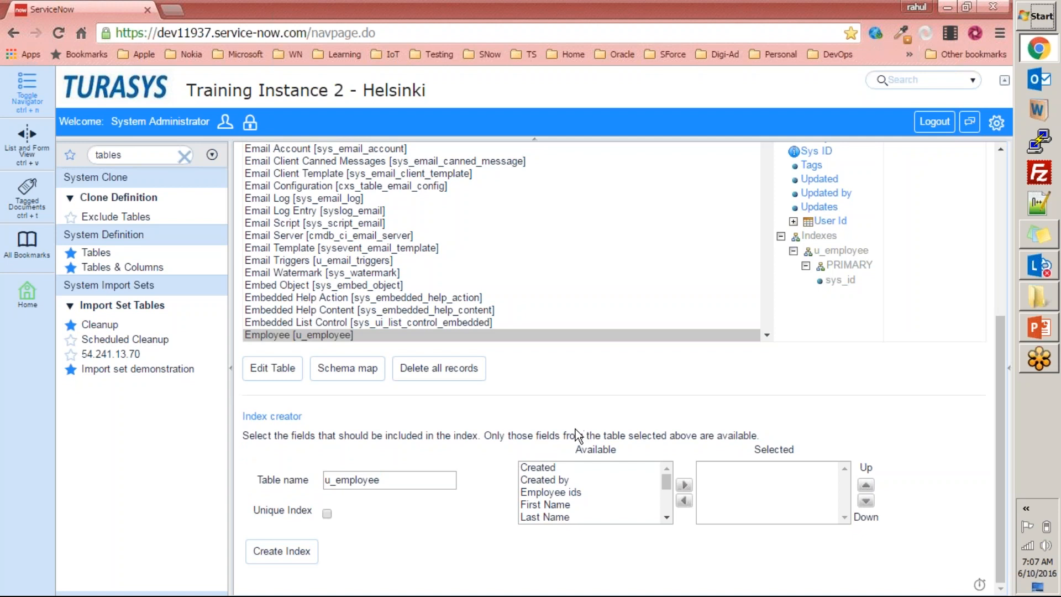
pyautogui.click(416, 480)
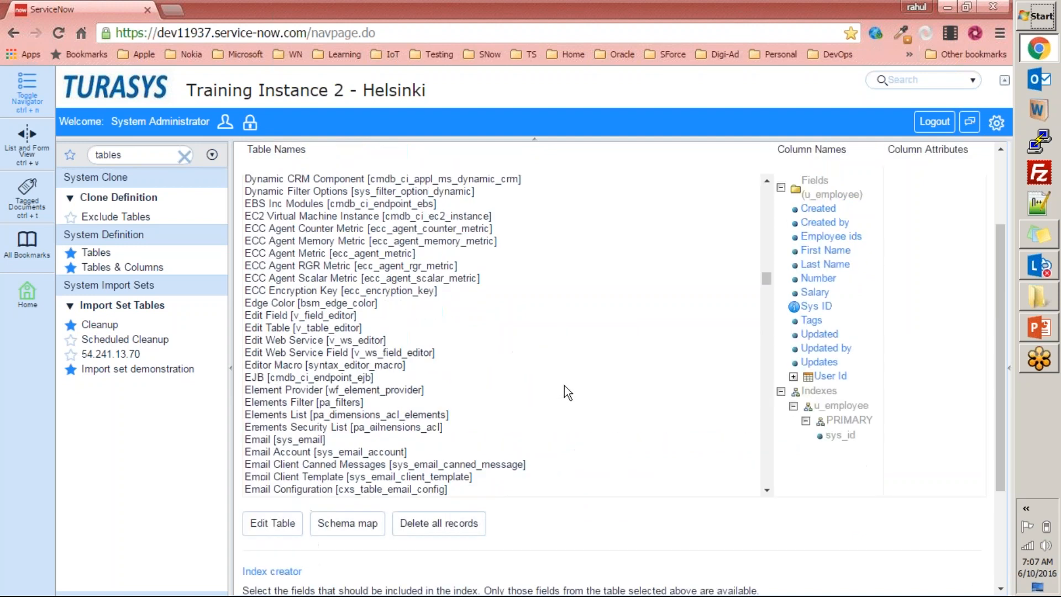
pyautogui.scroll(5, 565, 386)
pyautogui.scroll(3, 521, 362)
# Filter the navigator for tables, reopen Tables & Columns and select the Employee [u_employee] table.
pyautogui.doubleClick(161, 155)
pyautogui.write('tables')
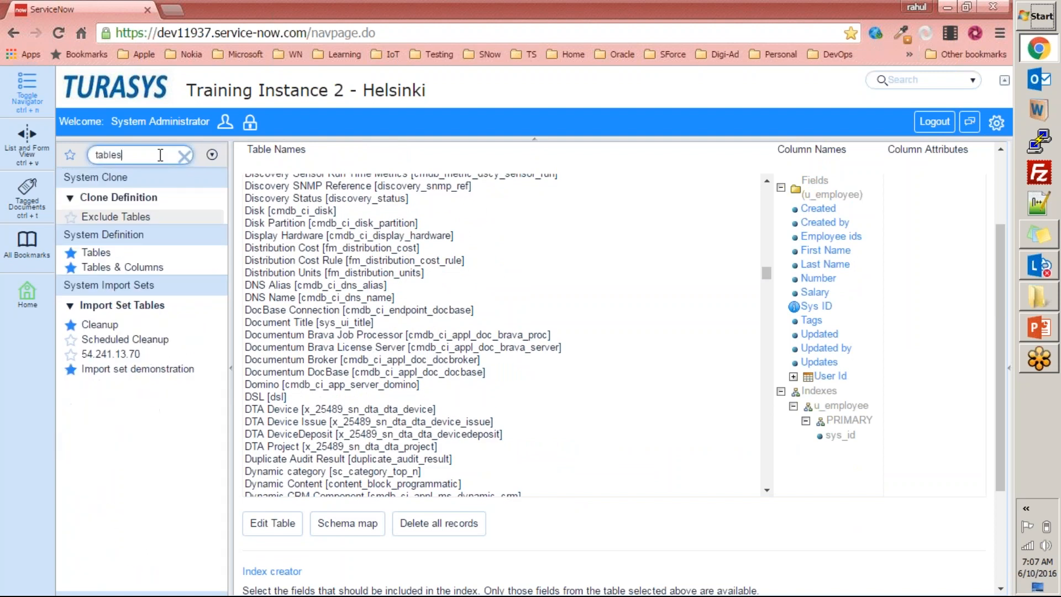
pyautogui.click(143, 268)
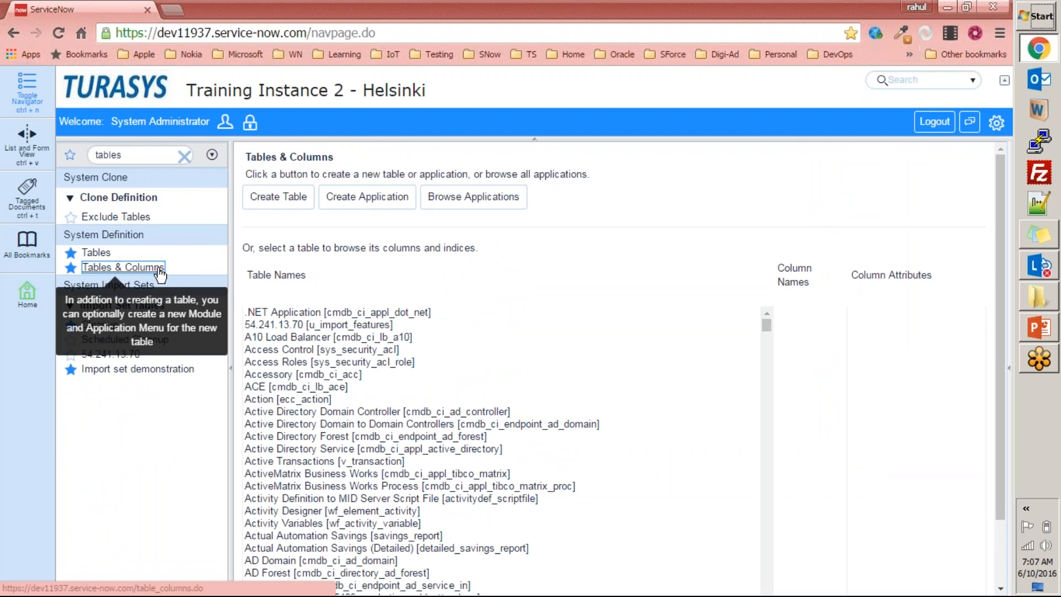
pyautogui.click(350, 341)
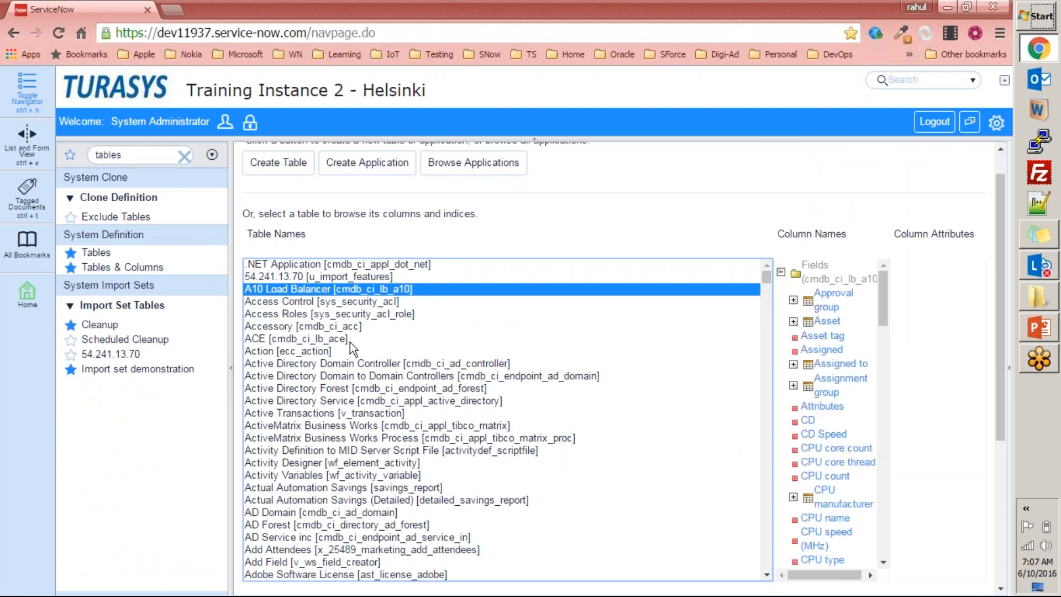
pyautogui.write('emp')
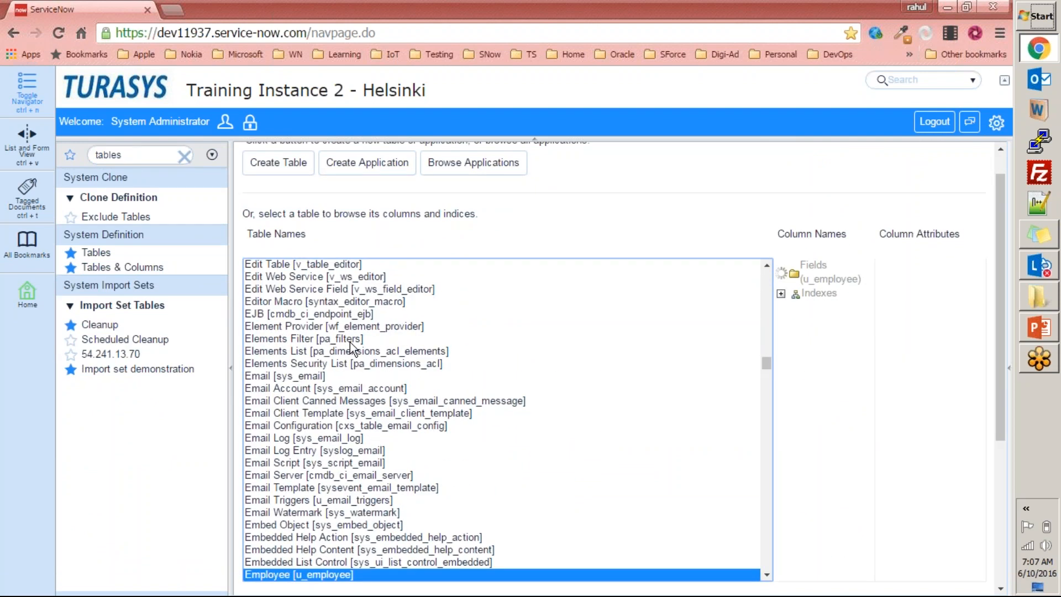
pyautogui.scroll(-4, 268, 500)
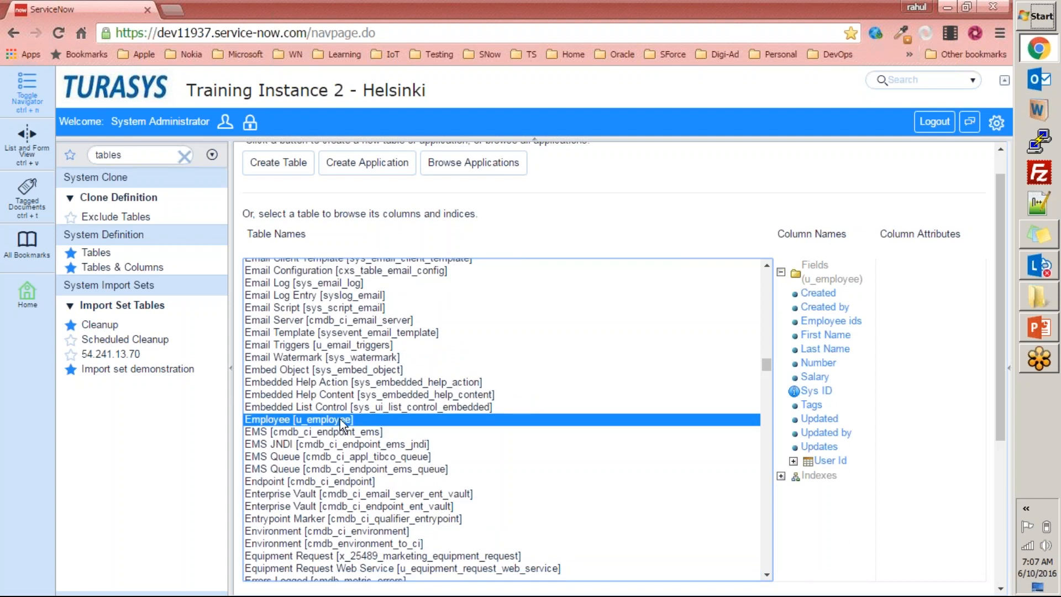
pyautogui.moveTo(1001, 255); pyautogui.dragTo(989, 317)
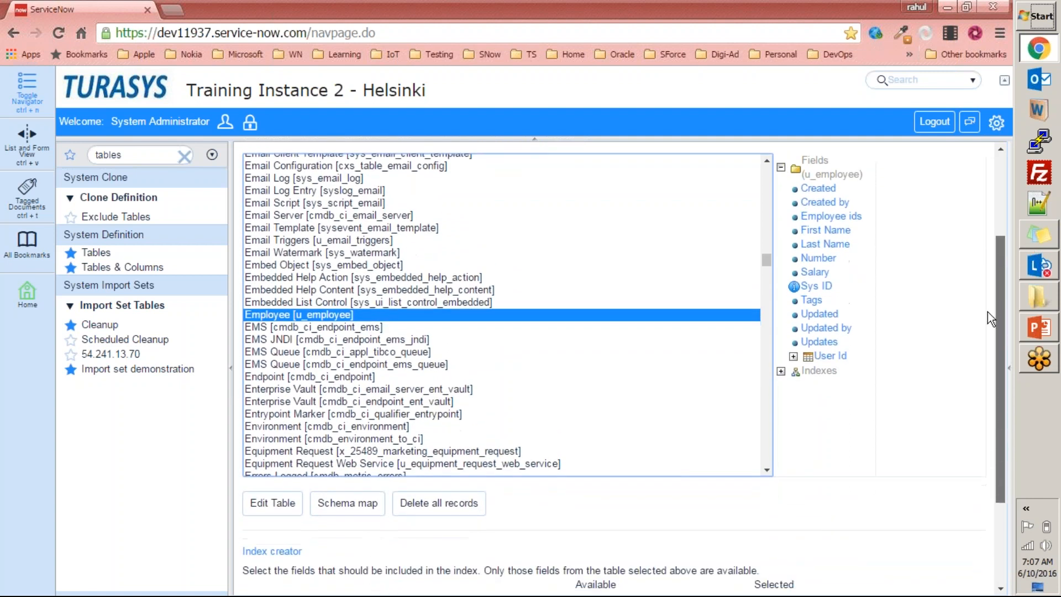
pyautogui.scroll(2, 846, 190)
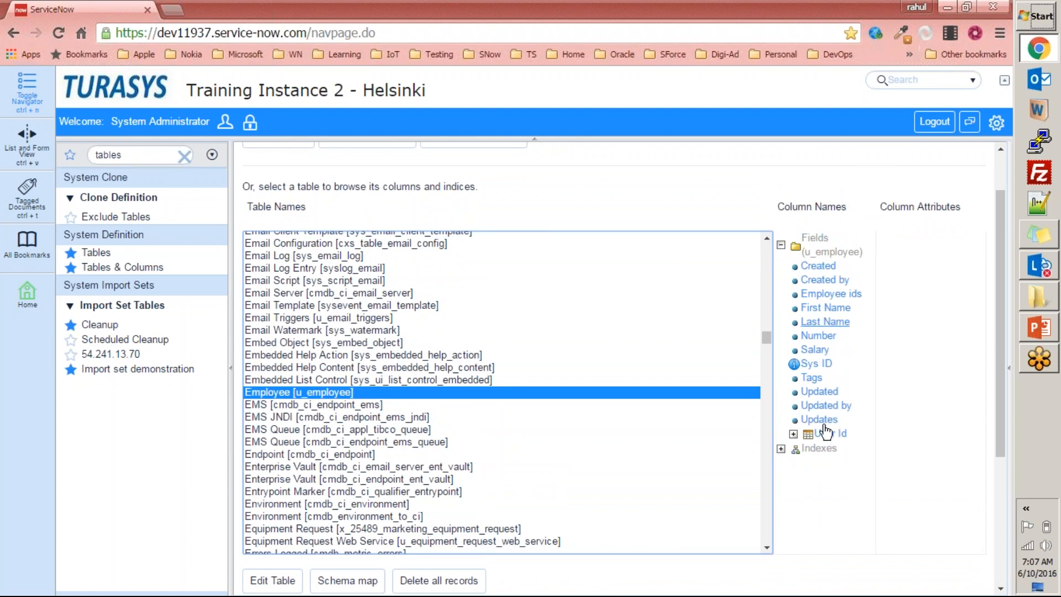
# Collapse the Employee table's fields and expand its indexes to inspect the primary index's field.
pyautogui.click(782, 245)
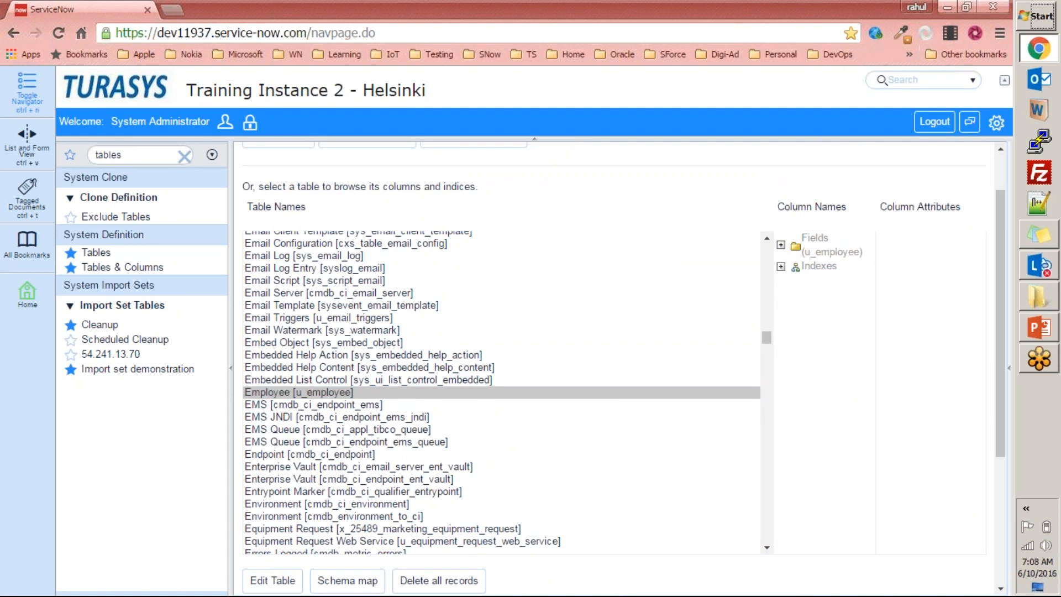
pyautogui.click(784, 266)
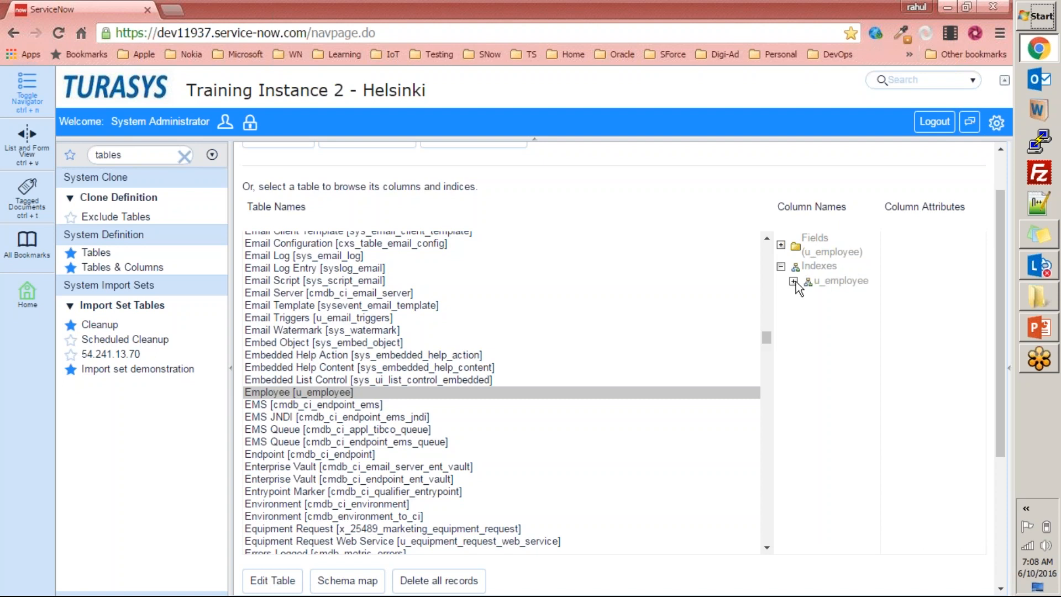
pyautogui.click(793, 281)
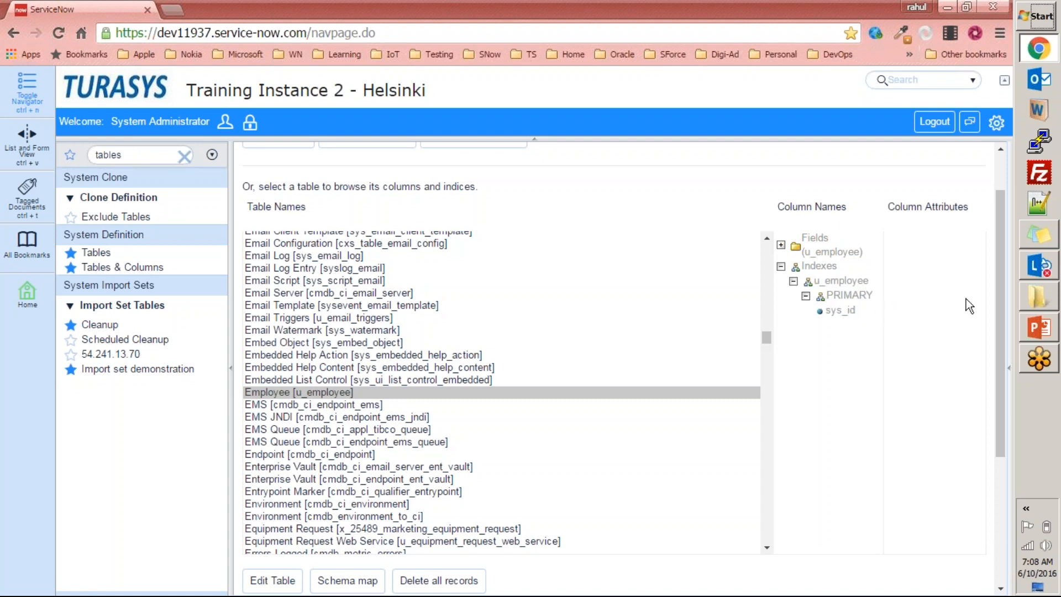
# Examine the Index creator options and compare its table name with the Employee table selected in the list.
pyautogui.moveTo(1003, 286); pyautogui.dragTo(989, 461)
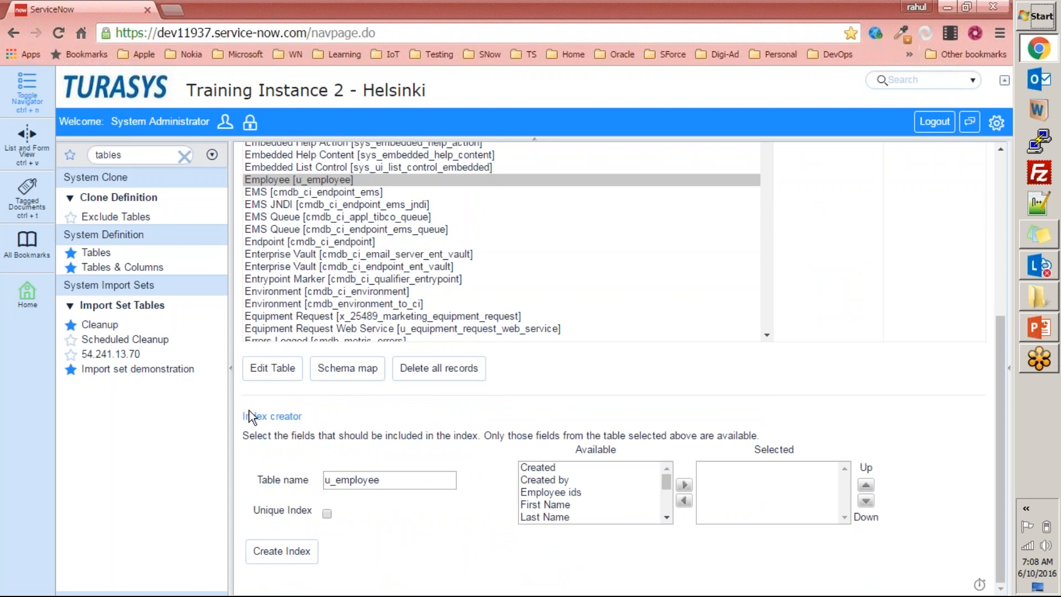
pyautogui.moveTo(238, 413); pyautogui.dragTo(353, 572)
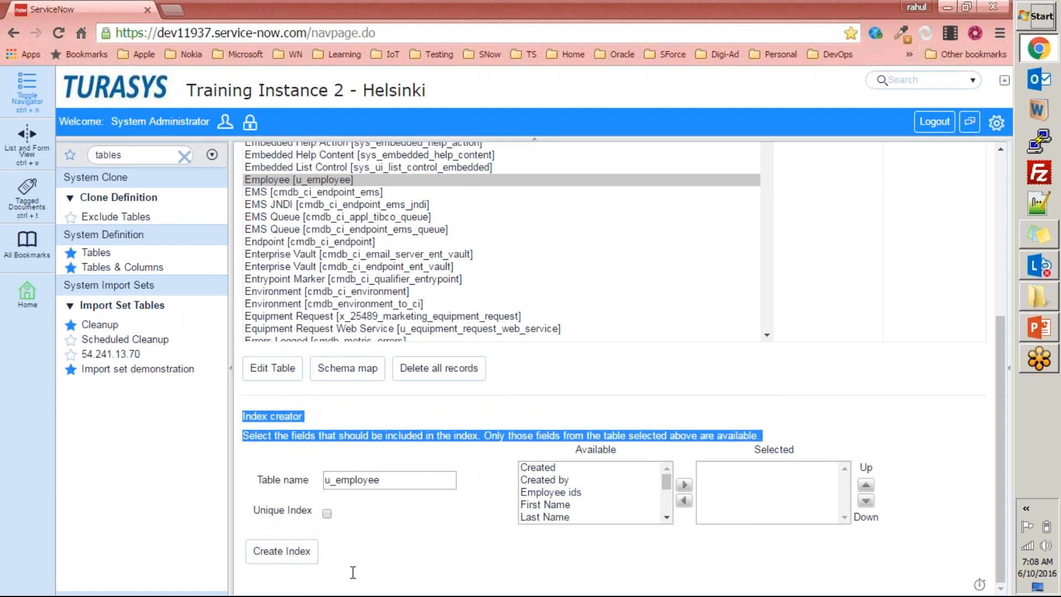
pyautogui.click(395, 543)
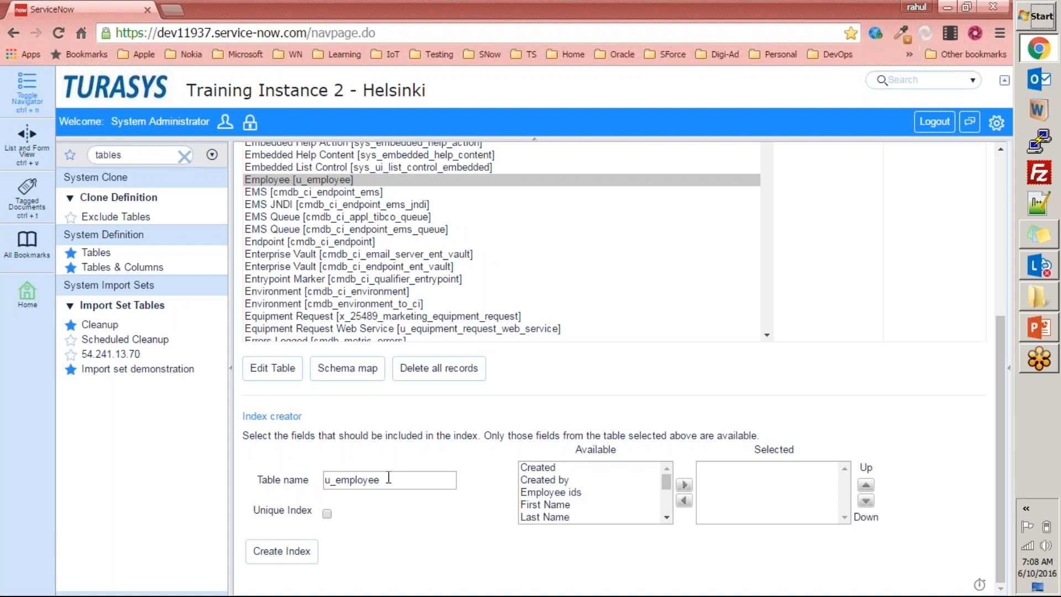
pyautogui.moveTo(391, 478); pyautogui.dragTo(323, 479)
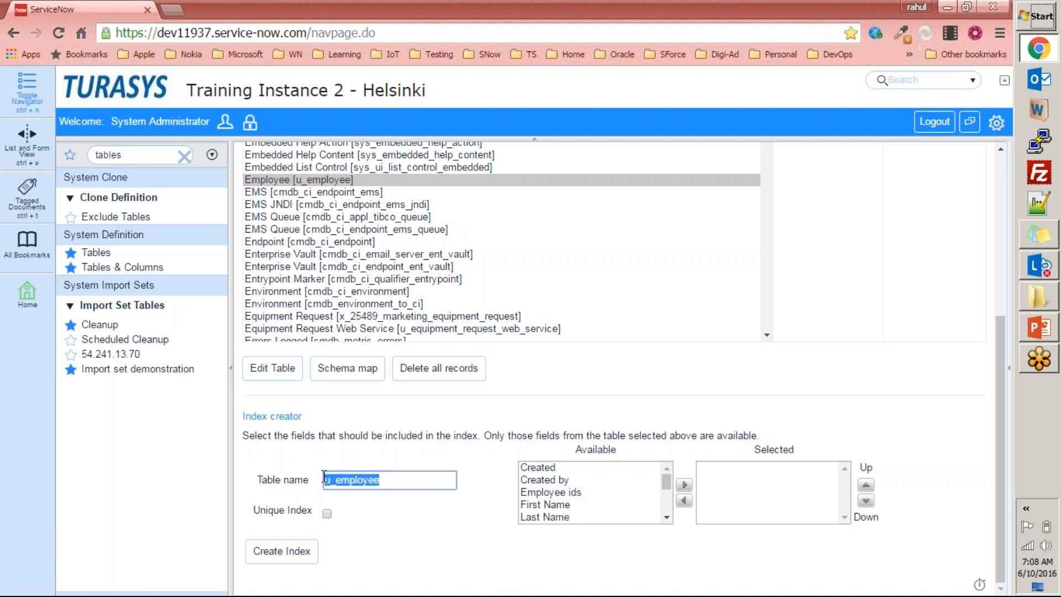
pyautogui.click(303, 182)
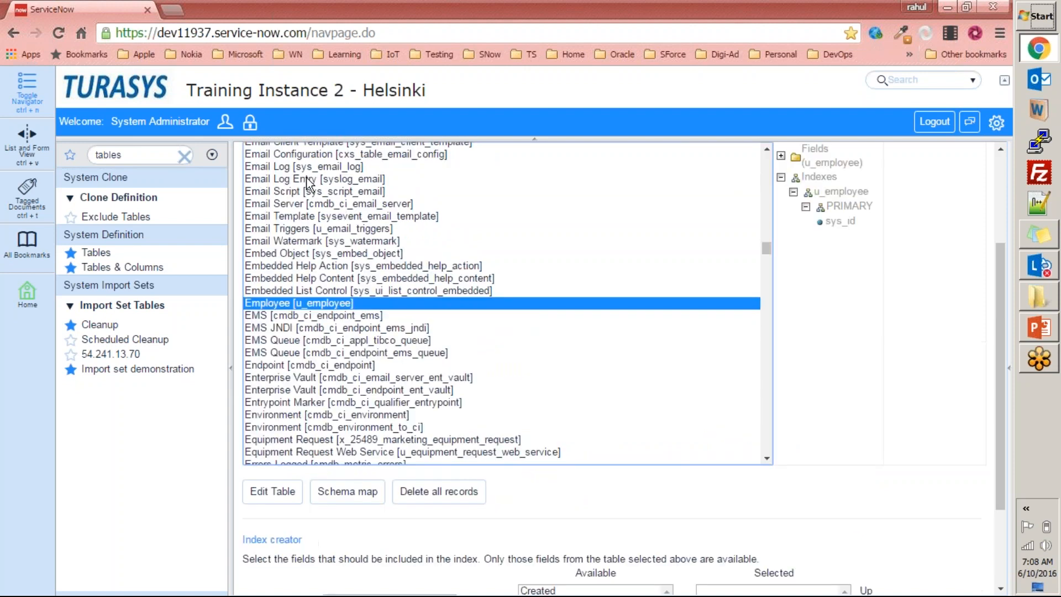
pyautogui.scroll(-4, 322, 391)
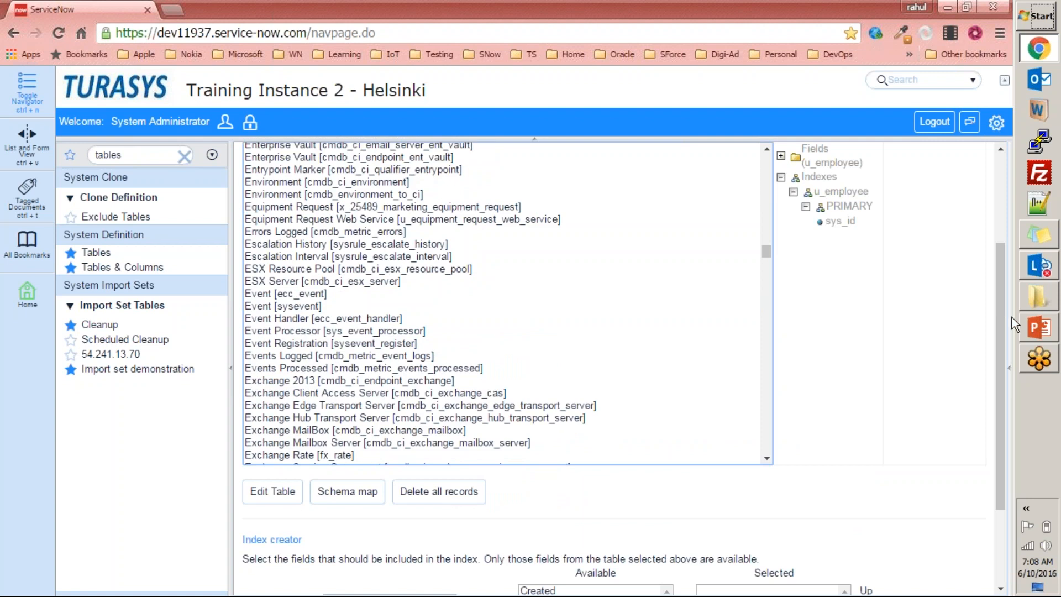
pyautogui.scroll(-2, 1002, 323)
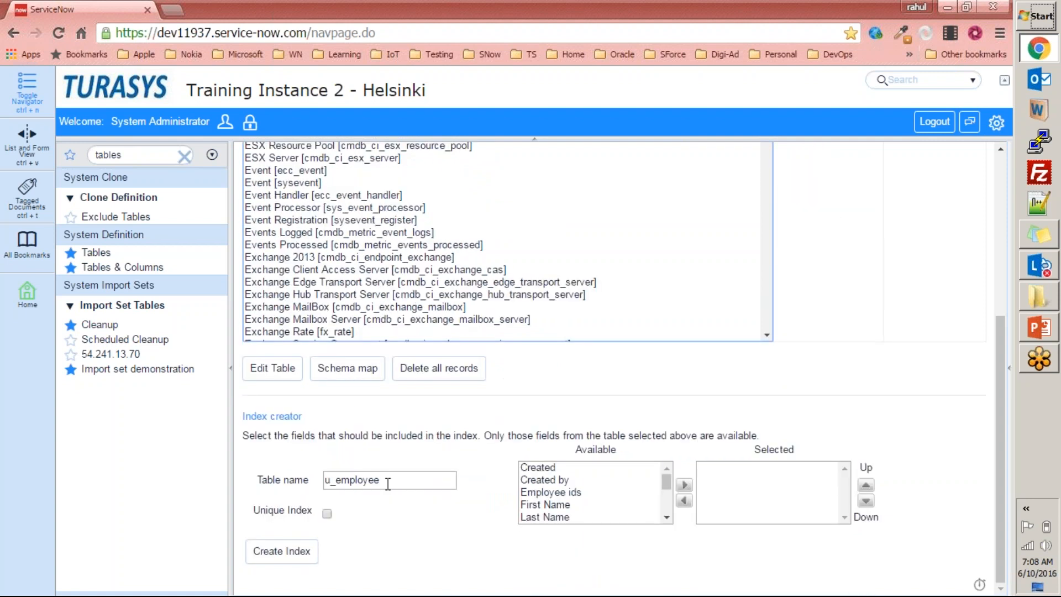
pyautogui.click(406, 475)
pyautogui.click(254, 480)
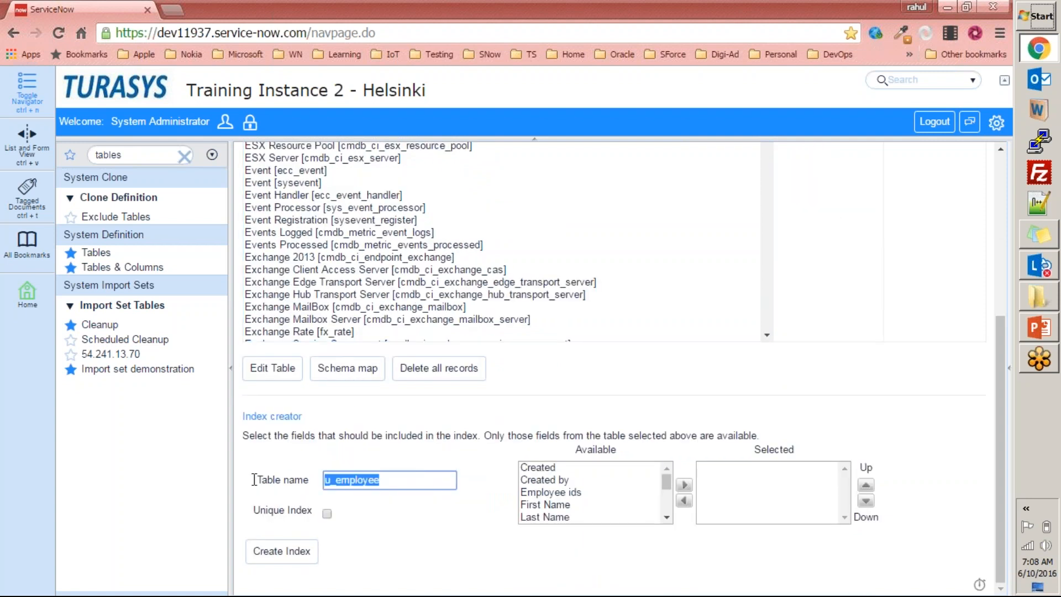
# Add Employee ids to the selected fields for the new index on u_employee.
pyautogui.click(592, 491)
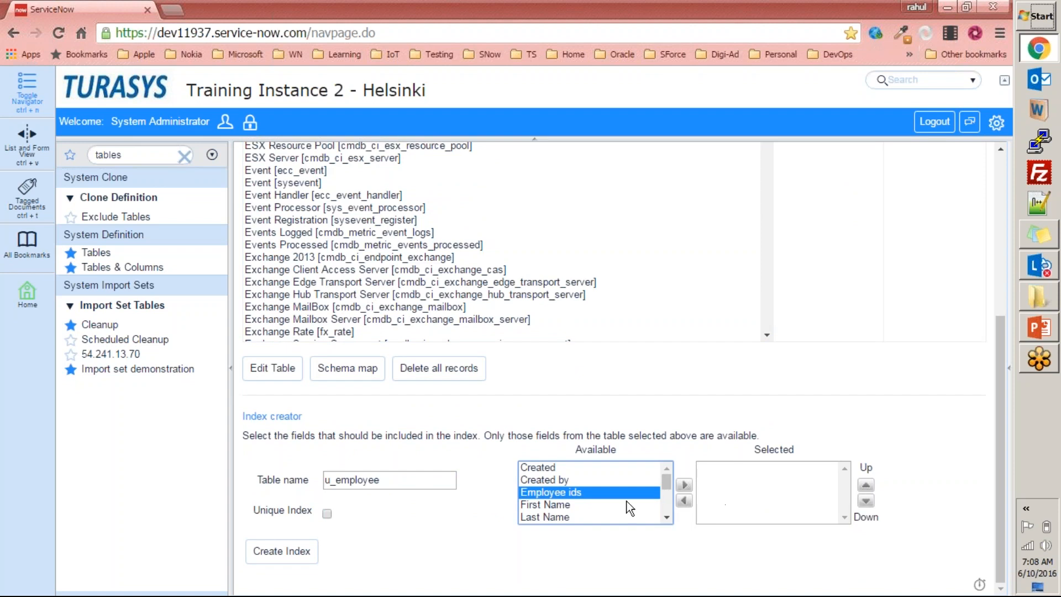
pyautogui.click(685, 485)
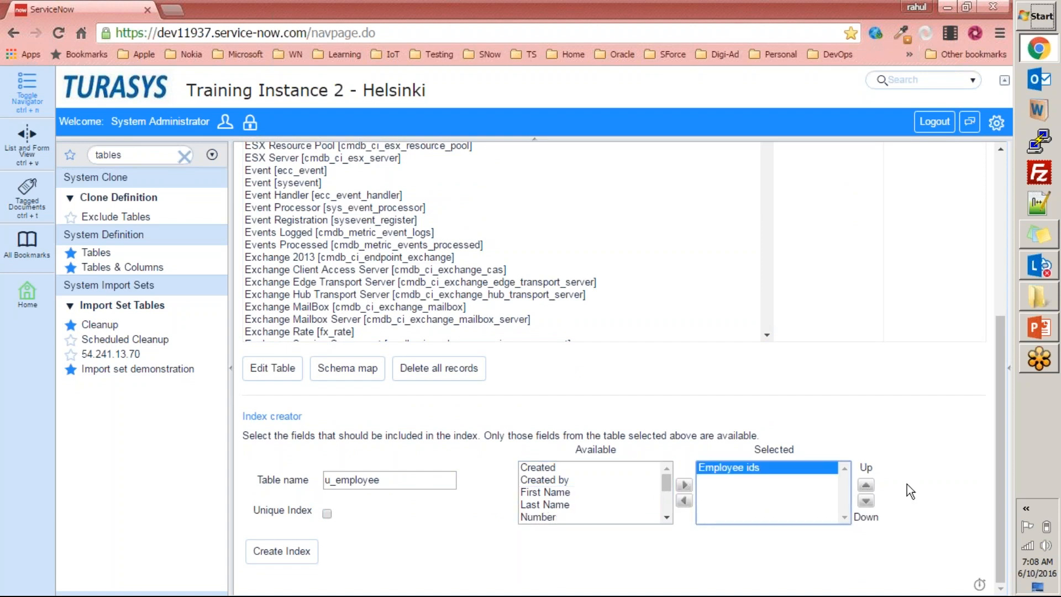
# Create the index on the Employee ids field, with a completion notification sent to the entered e-mail address.
pyautogui.click(302, 554)
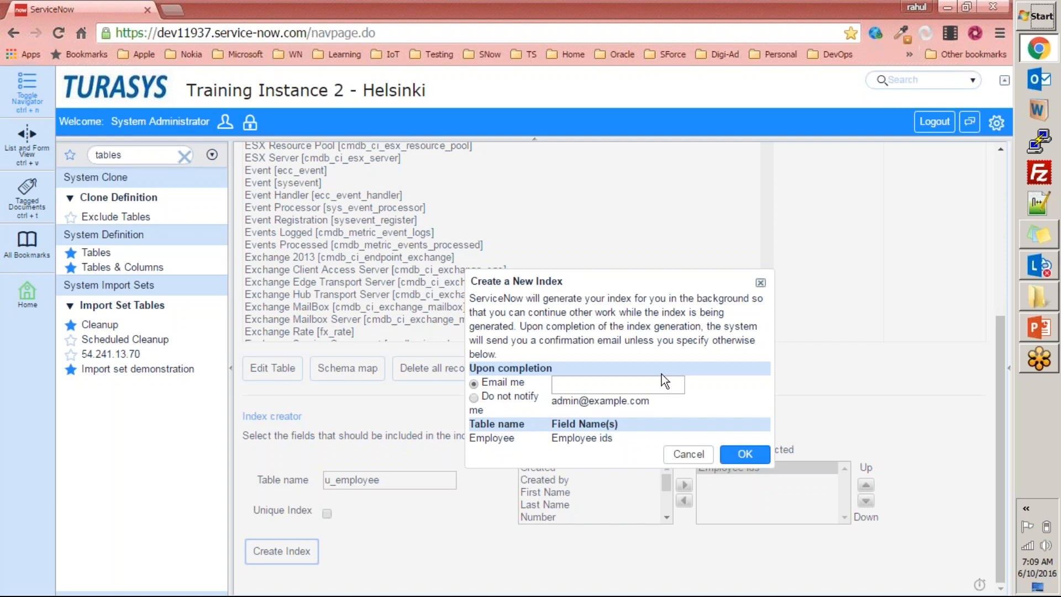
pyautogui.click(592, 381)
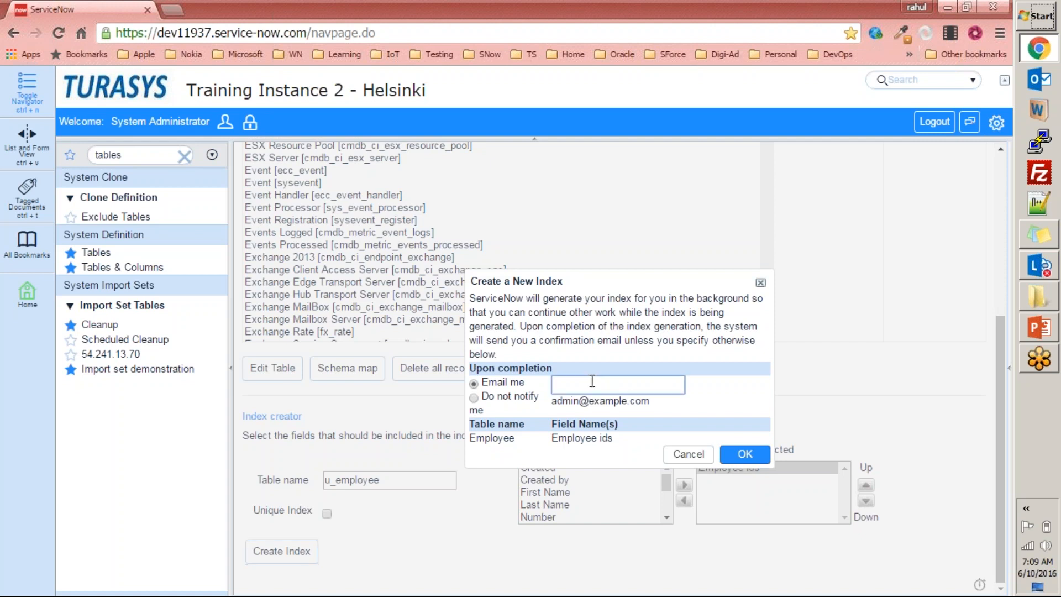
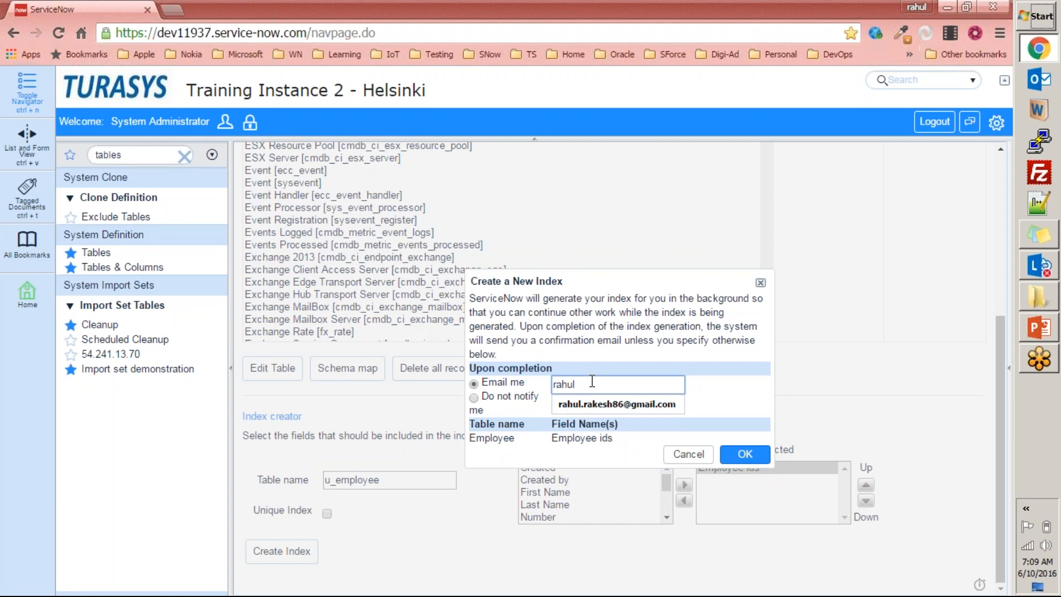
pyautogui.press('Return')
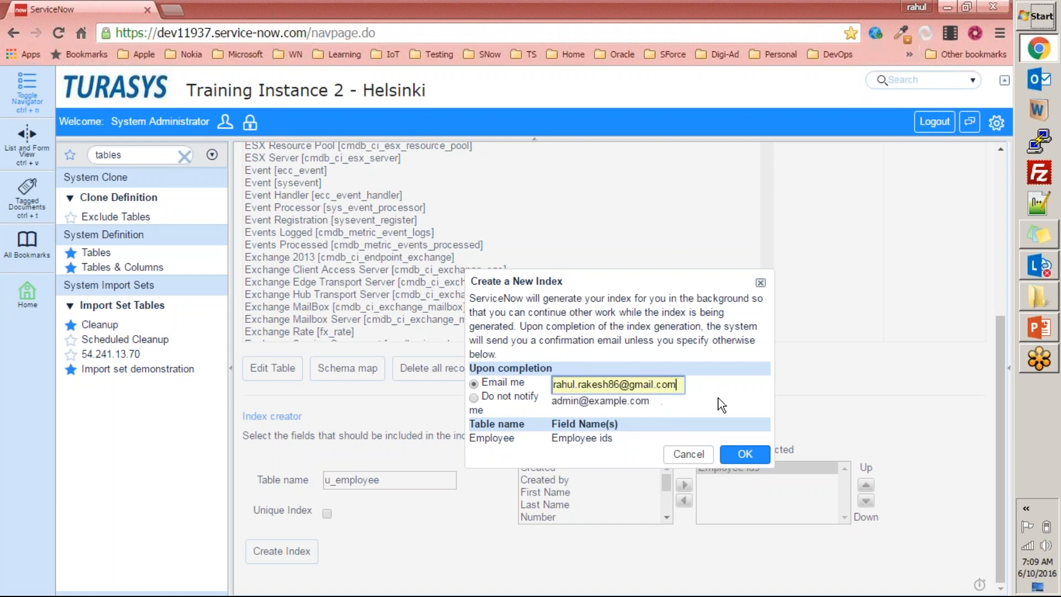
pyautogui.click(747, 454)
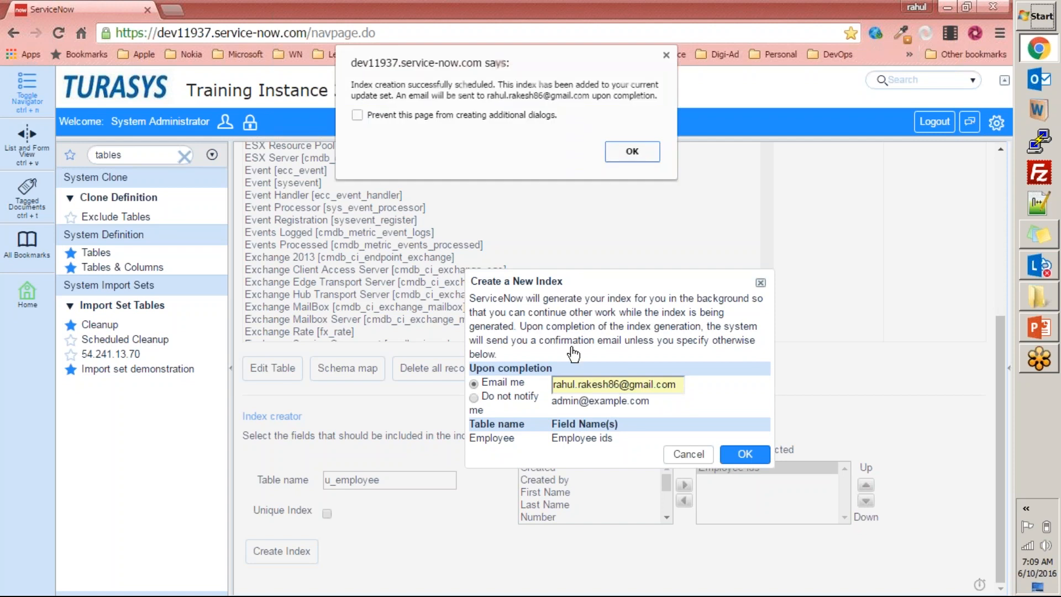
pyautogui.click(633, 153)
# Open Gmail in a new browser tab and place that tab ahead of the ServiceNow tab.
pyautogui.hotkey('ctrl', 't')
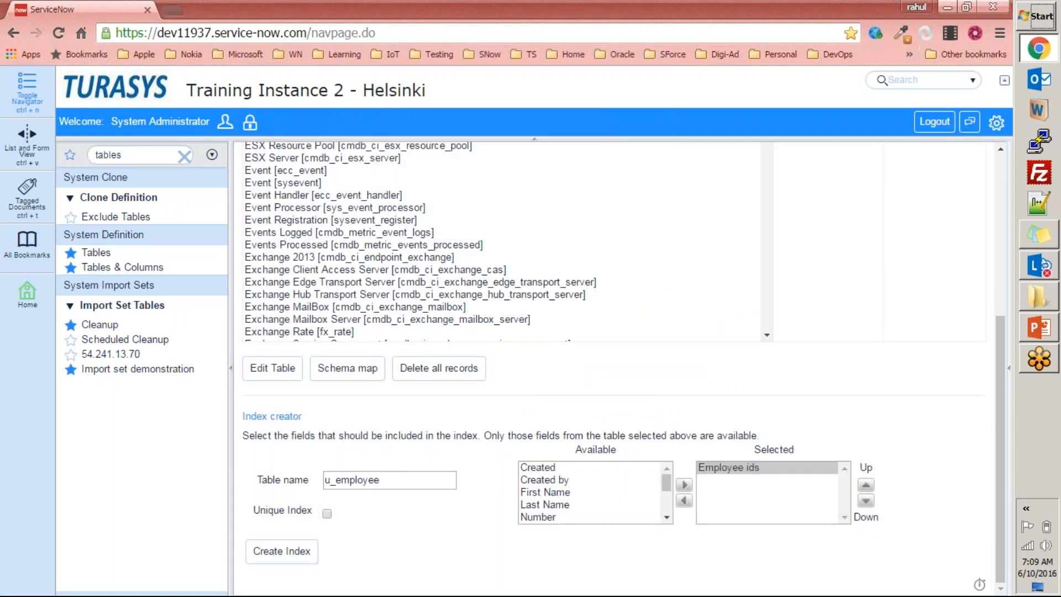
pyautogui.write('gma')
pyautogui.press('Return')
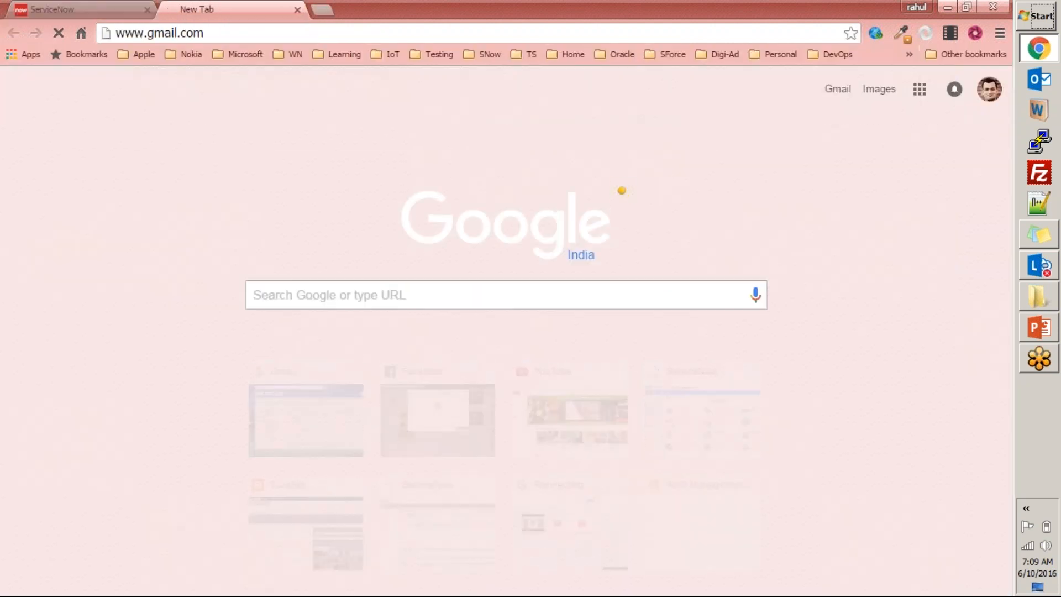
pyautogui.moveTo(227, 10); pyautogui.dragTo(149, 11)
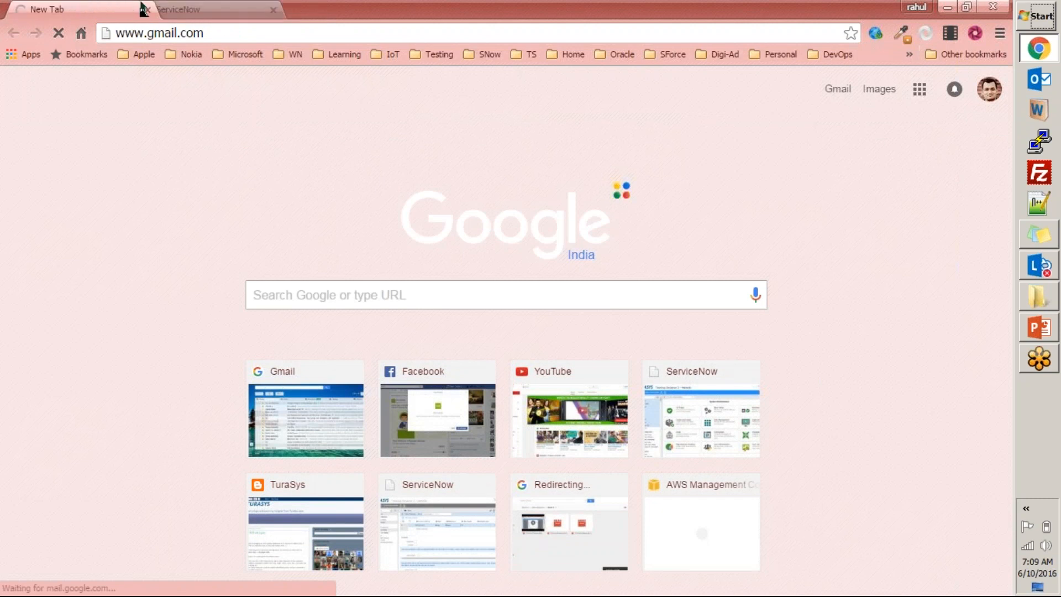
# Review the Employee table's index tree in ServiceNow, and check Gmail's Updates category for the index creation e-mail.
pyautogui.click(210, 9)
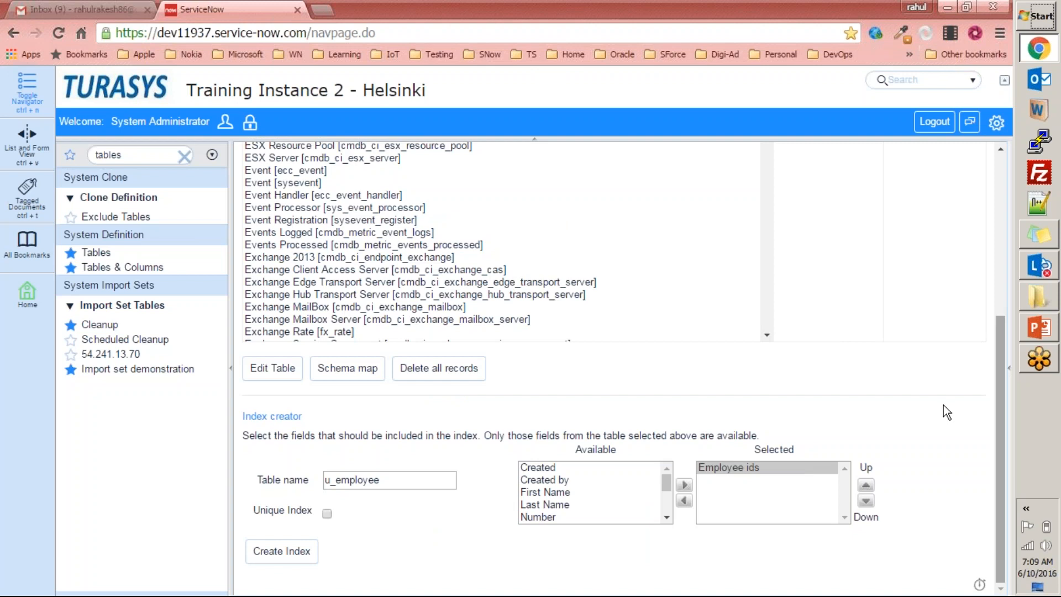
pyautogui.scroll(2, 944, 405)
pyautogui.scroll(3, 945, 411)
pyautogui.scroll(5, 741, 343)
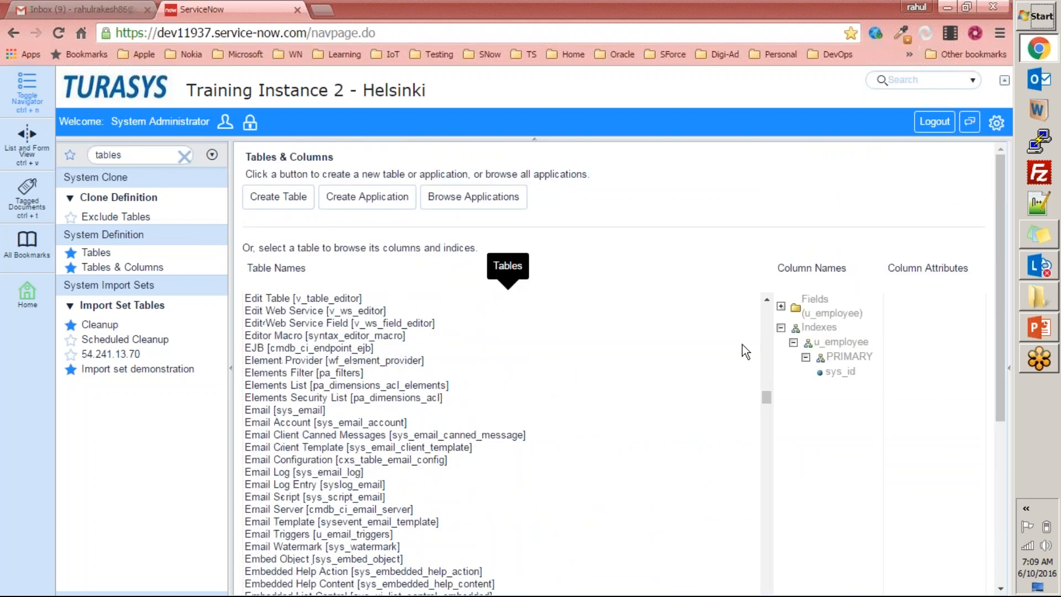
pyautogui.click(83, 9)
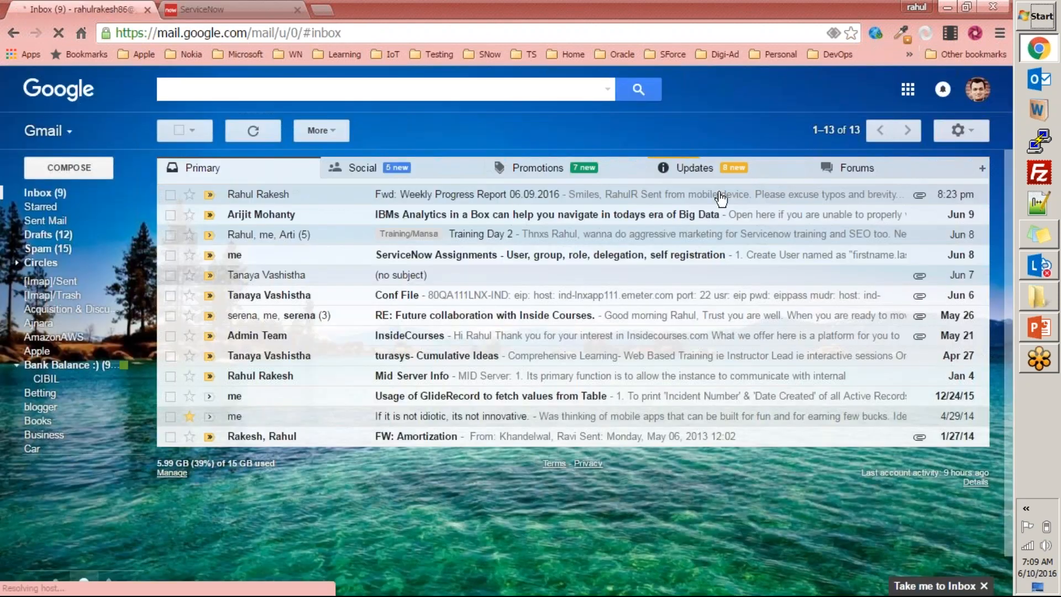
pyautogui.click(670, 167)
pyautogui.click(247, 166)
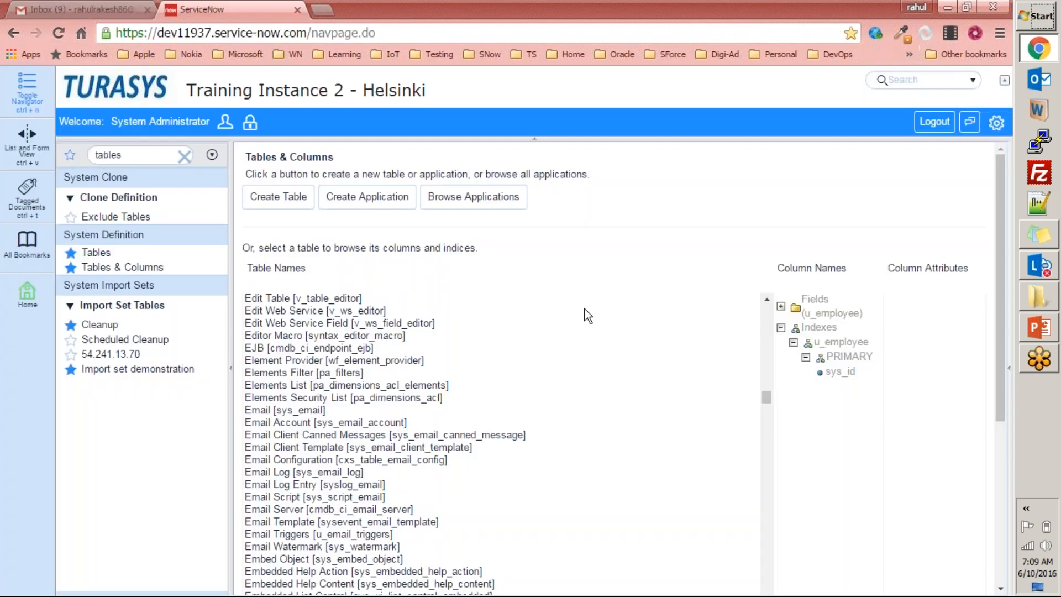
# Return to ServiceNow and bring the selected Employee [u_employee] table into view in the table list.
pyautogui.moveTo(1005, 231); pyautogui.dragTo(994, 365)
pyautogui.click(770, 384)
pyautogui.click(769, 383)
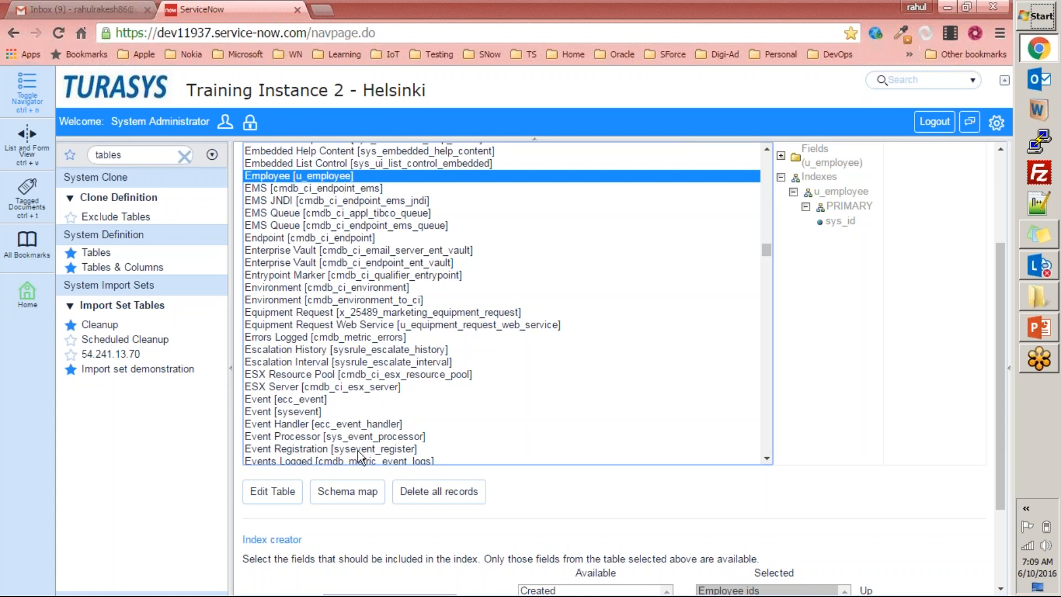
# Switch to Paint, draw a large freehand circle on the blank canvas and handwrite USER inside it.
pyautogui.press('super+r')
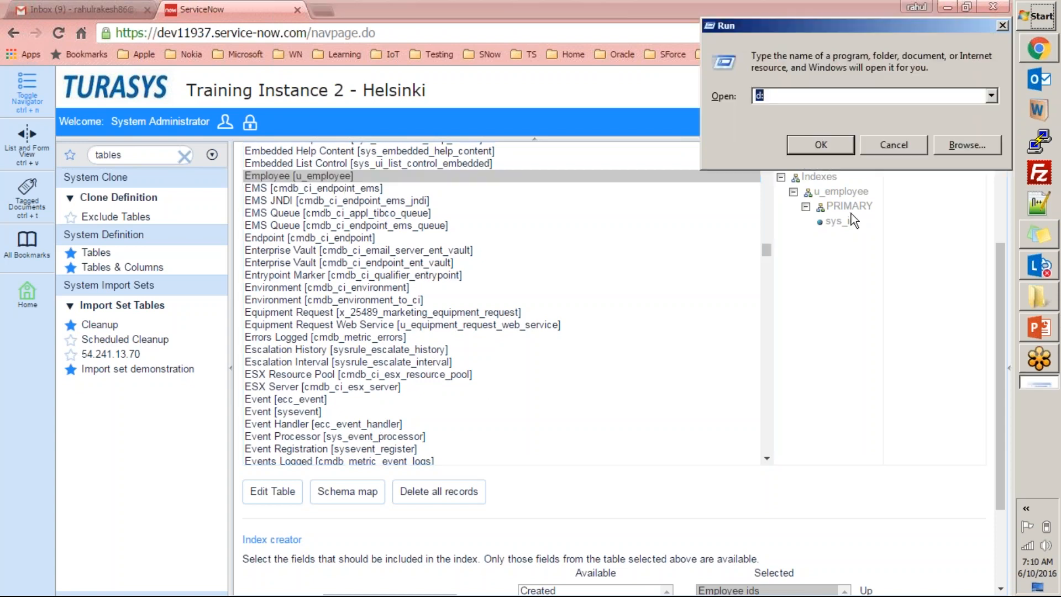
pyautogui.write('mspa')
pyautogui.press('Down')
pyautogui.press('Return')
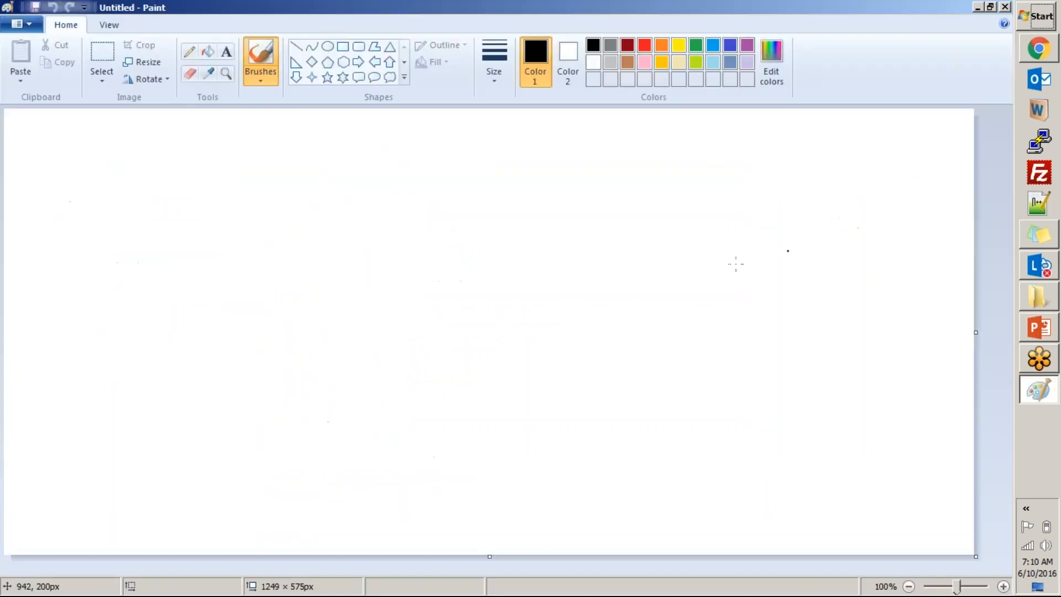
pyautogui.moveTo(567, 207)
pyautogui.mouseDown()
pyautogui.moveTo(588, 398)
pyautogui.moveTo(596, 197)
pyautogui.mouseUp()
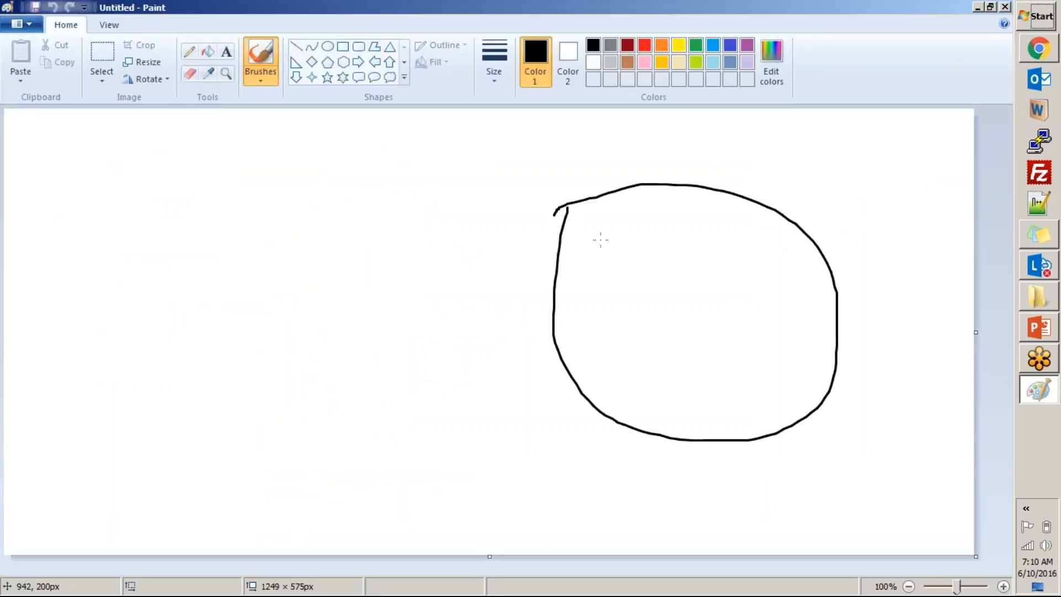
pyautogui.moveTo(610, 252); pyautogui.dragTo(642, 253)
pyautogui.moveTo(681, 284); pyautogui.dragTo(750, 288)
pyautogui.moveTo(750, 270); pyautogui.dragTo(808, 306)
# Draw a rectangle beside the USER circle and add the text Employee inside it.
pyautogui.click(343, 48)
pyautogui.moveTo(174, 166); pyautogui.dragTo(343, 323)
pyautogui.click(227, 55)
pyautogui.moveTo(198, 176); pyautogui.dragTo(215, 197)
pyautogui.write('Employee')
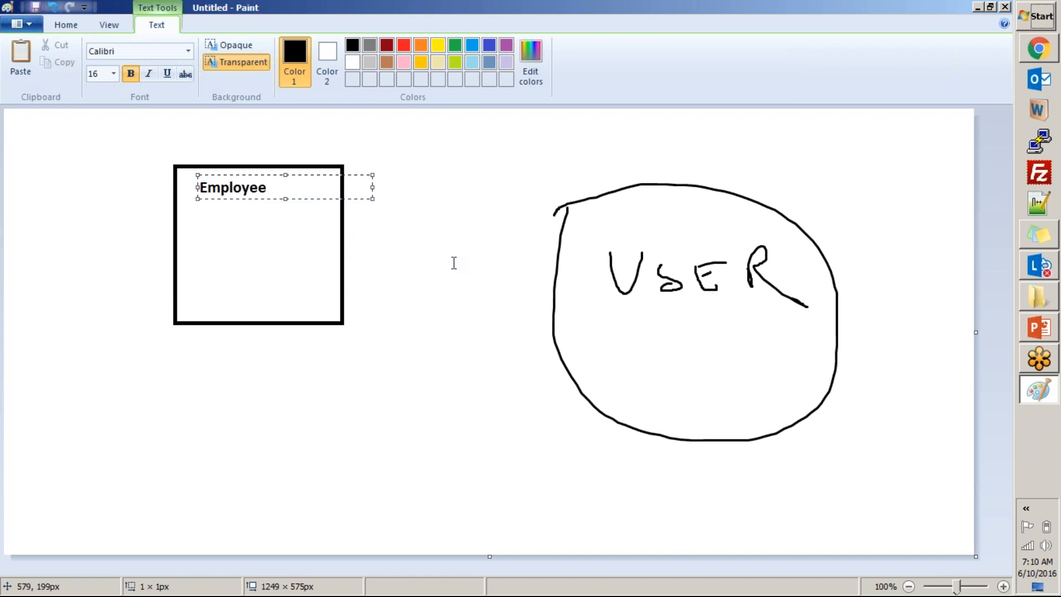
pyautogui.click(454, 263)
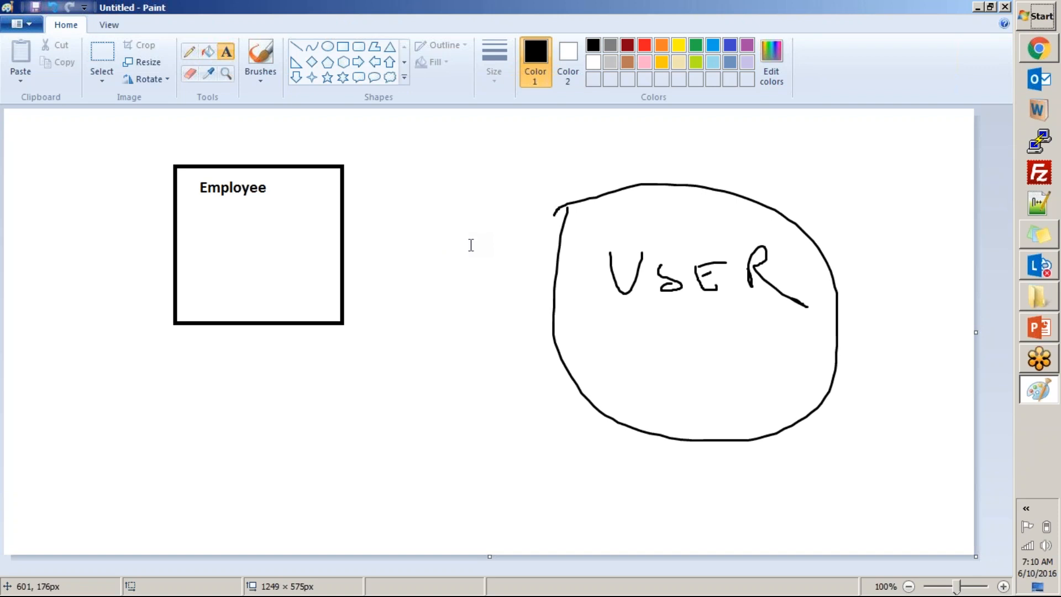
# Switch back to Chrome, open the Employee table's schema map and expand the columns of Employee and User.
pyautogui.click(1047, 50)
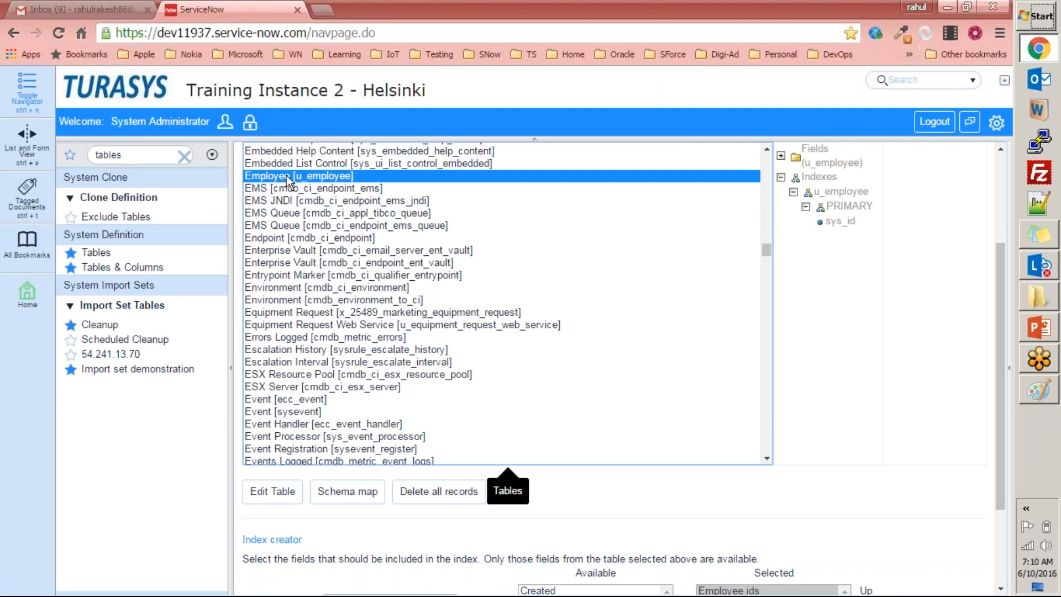
pyautogui.click(362, 492)
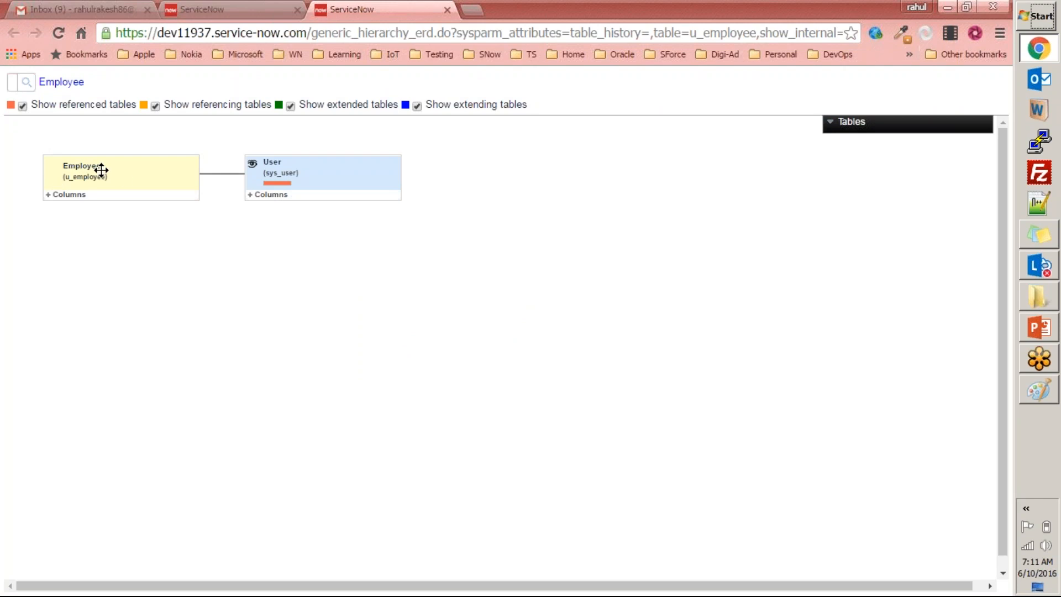
pyautogui.click(49, 195)
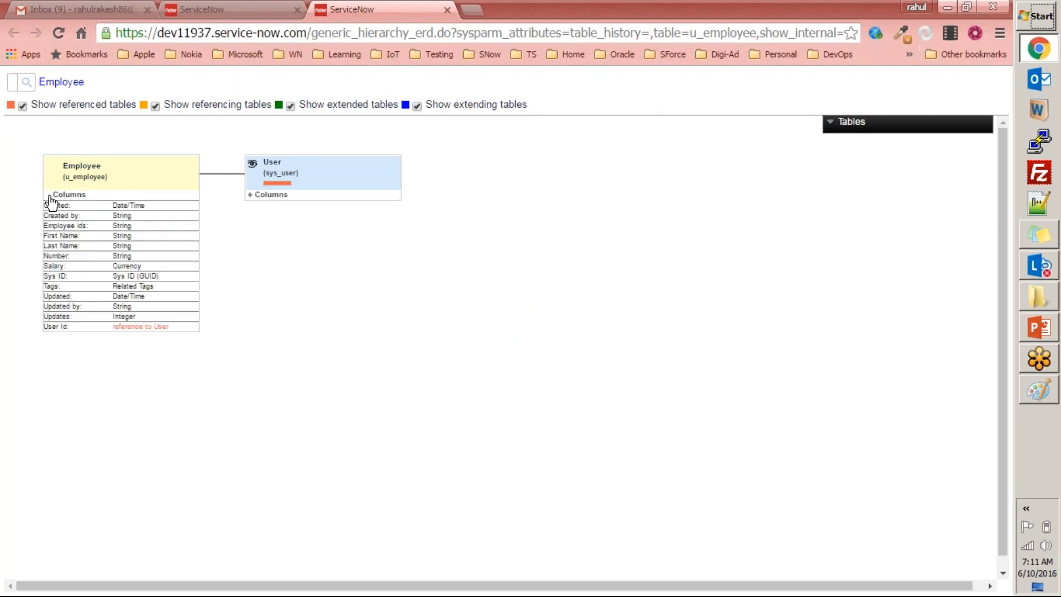
pyautogui.click(254, 196)
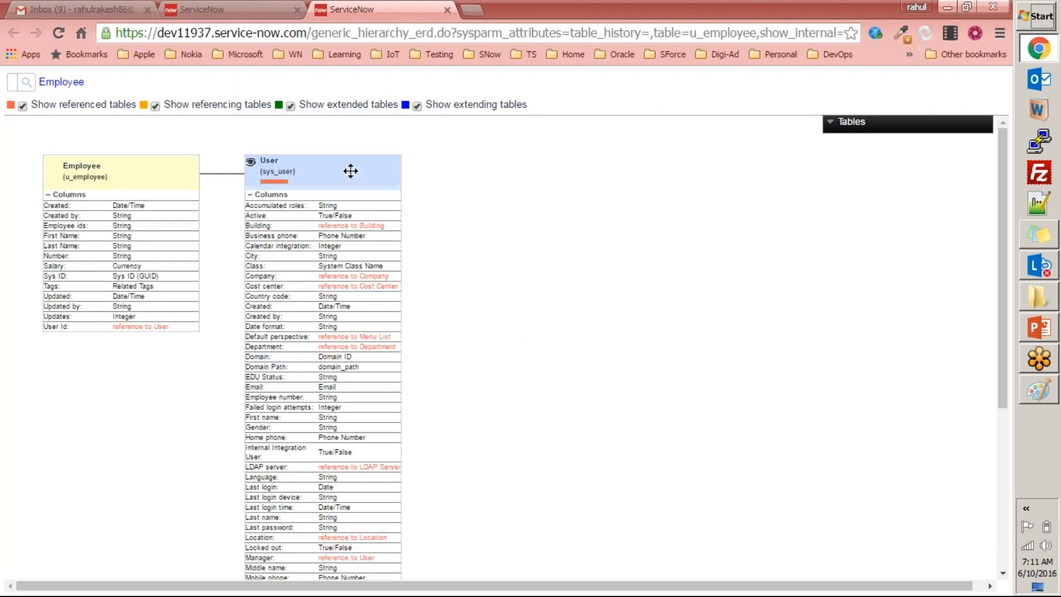
# Examine the User [sys_user] columns and their references to other tables in the Employee schema map.
pyautogui.scroll(-4, 363, 386)
pyautogui.scroll(4, 363, 387)
pyautogui.scroll(-5, 365, 411)
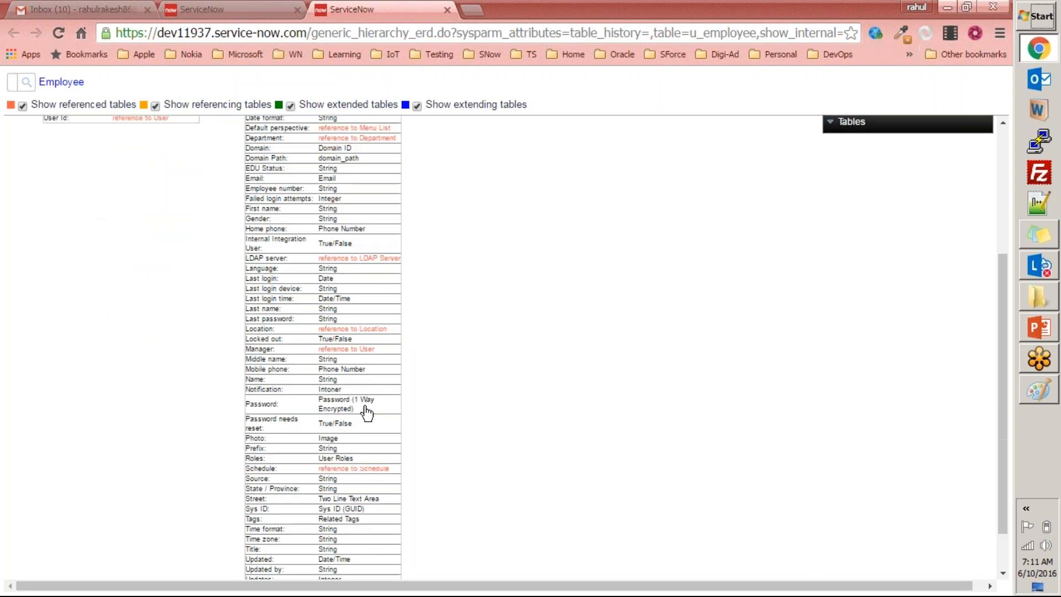
pyautogui.scroll(5, 594, 434)
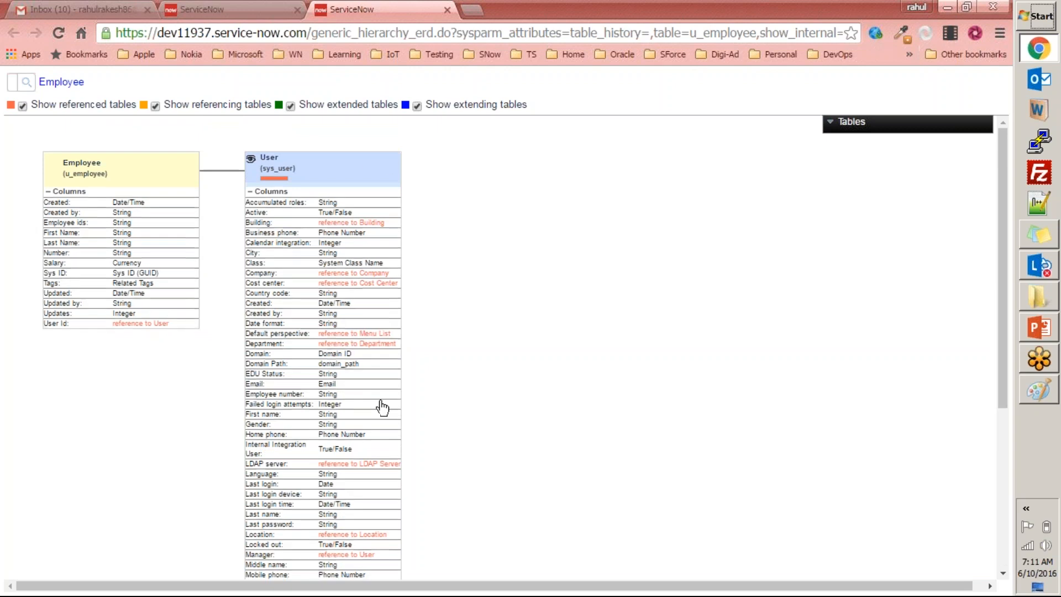
pyautogui.scroll(-3, 382, 409)
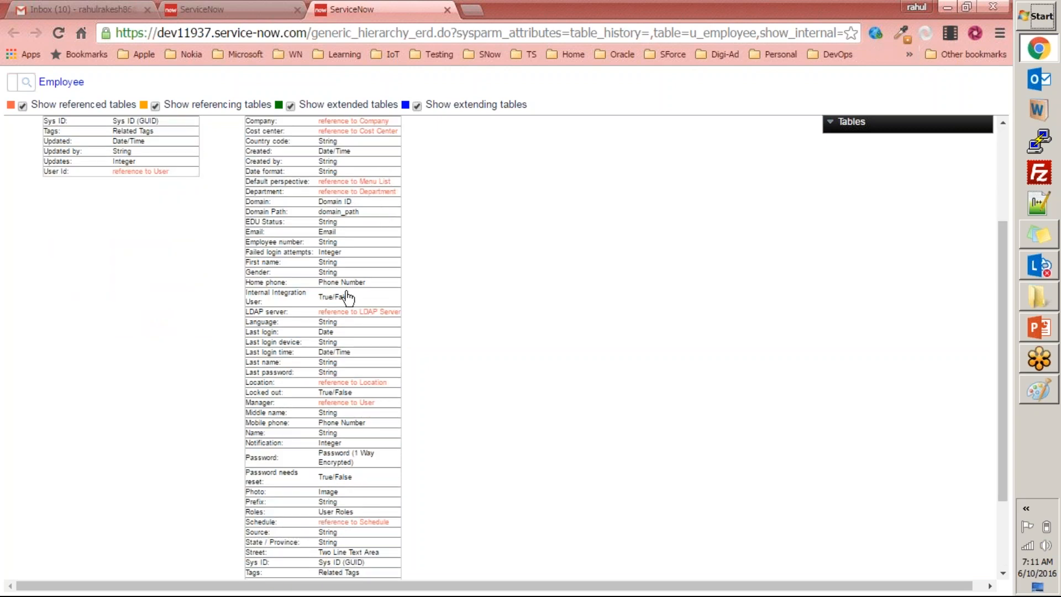
pyautogui.scroll(3, 367, 234)
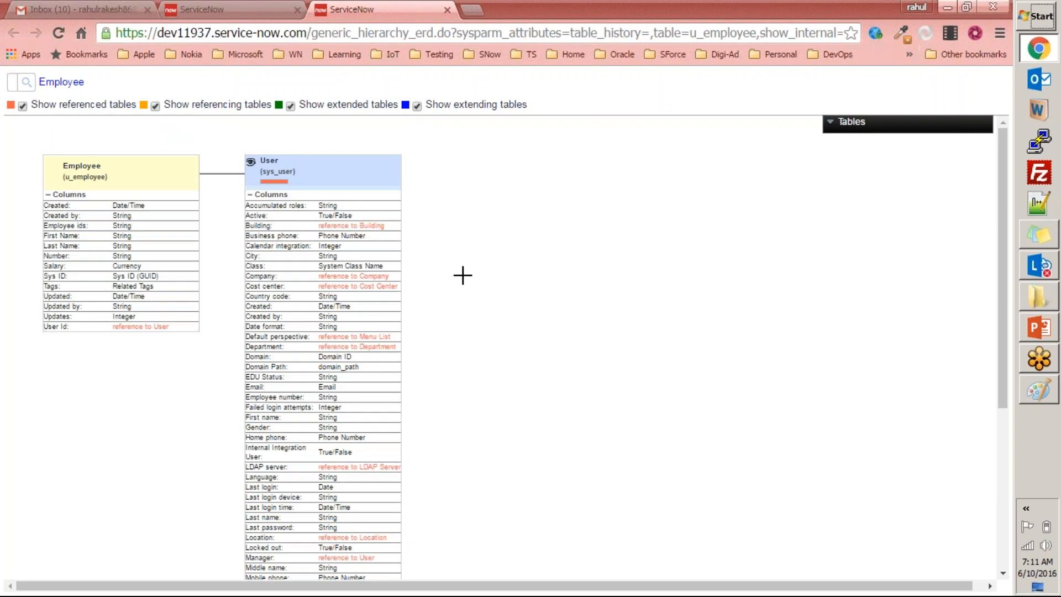
pyautogui.scroll(-5, 462, 276)
pyautogui.scroll(5, 423, 291)
# Hide and reshow the referenced tables in the Employee schema map, and close the map.
pyautogui.click(23, 106)
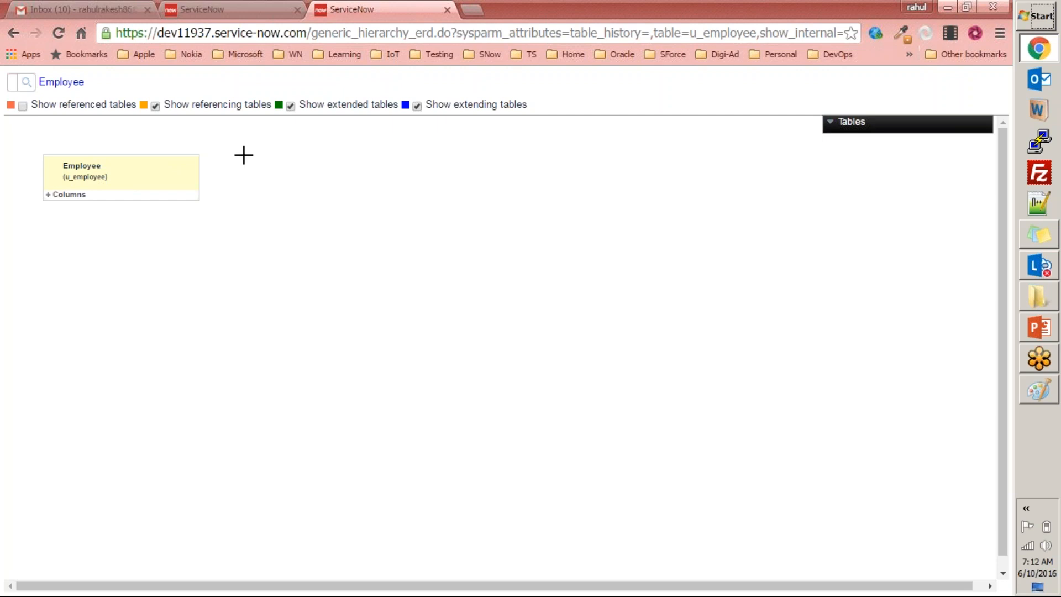
pyautogui.click(22, 106)
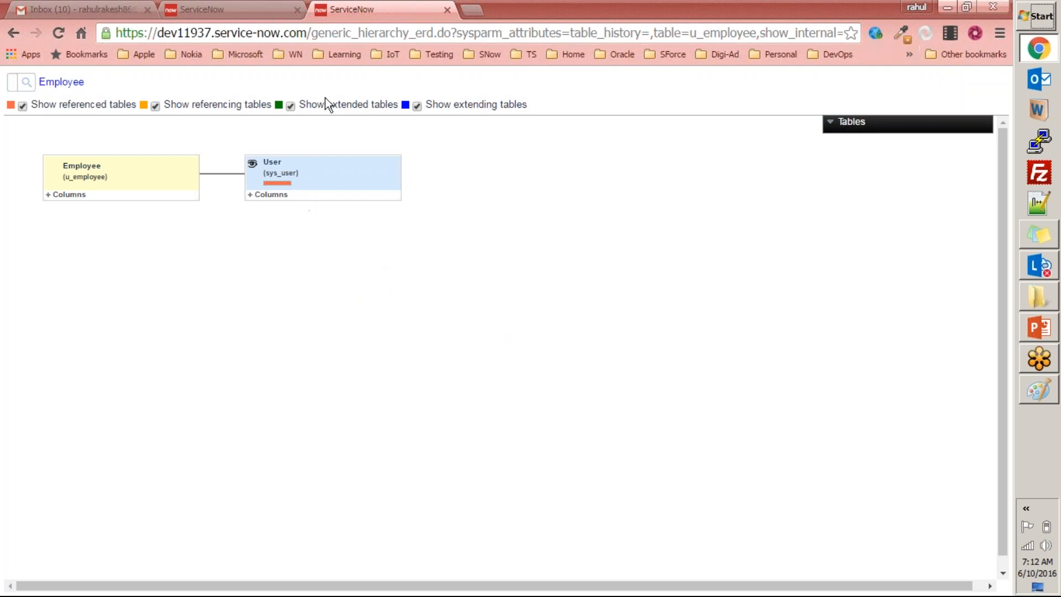
pyautogui.hotkey('ctrl', 'w')
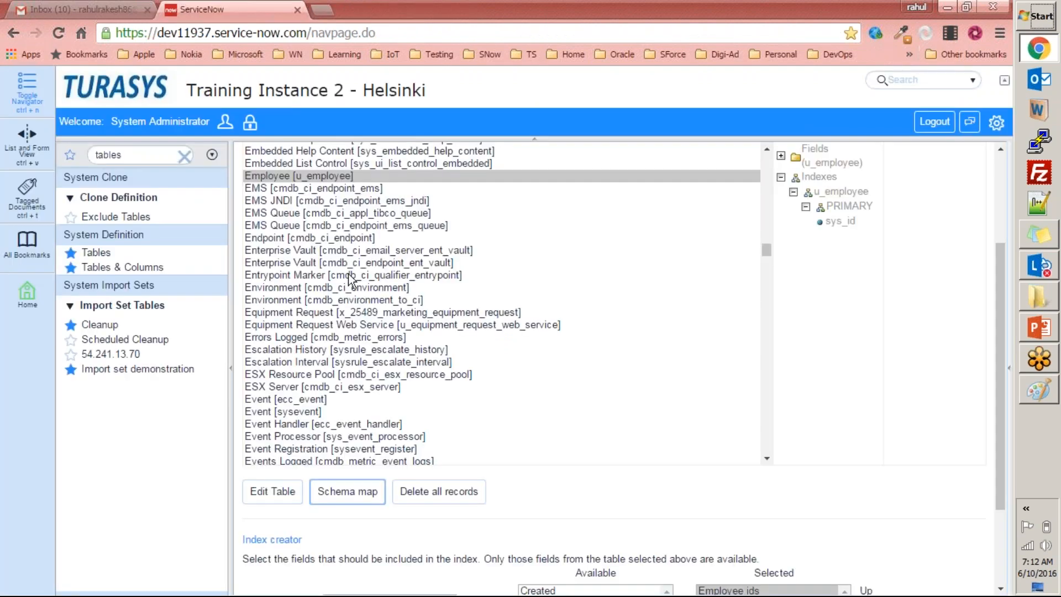
# Select the Server [cmdb_ci_server] table in the table list and open its schema map.
pyautogui.click(370, 250)
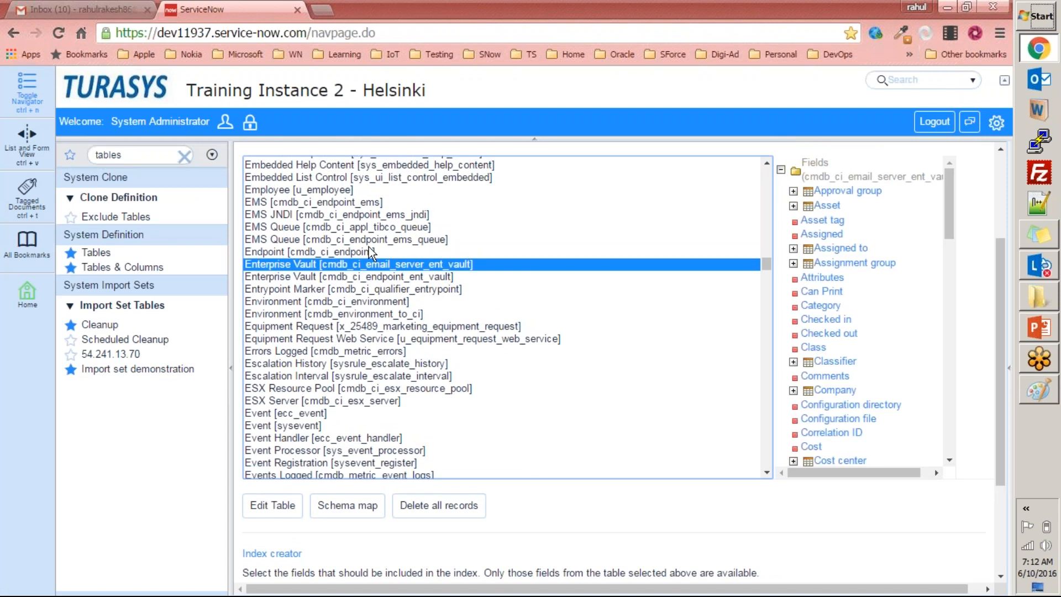
pyautogui.press('s')
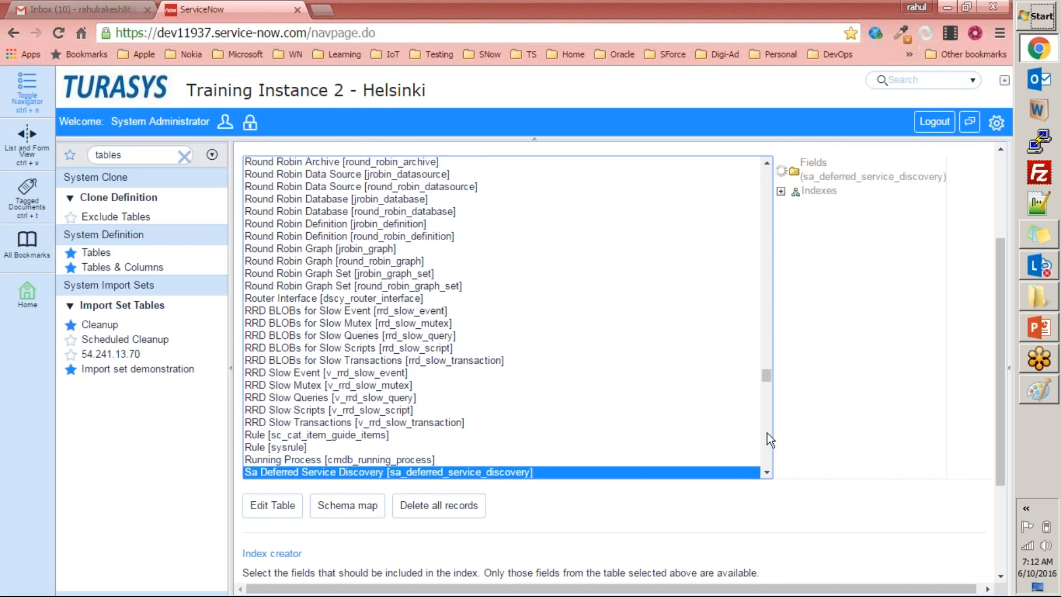
pyautogui.write('erver [cmdb_ci_server')
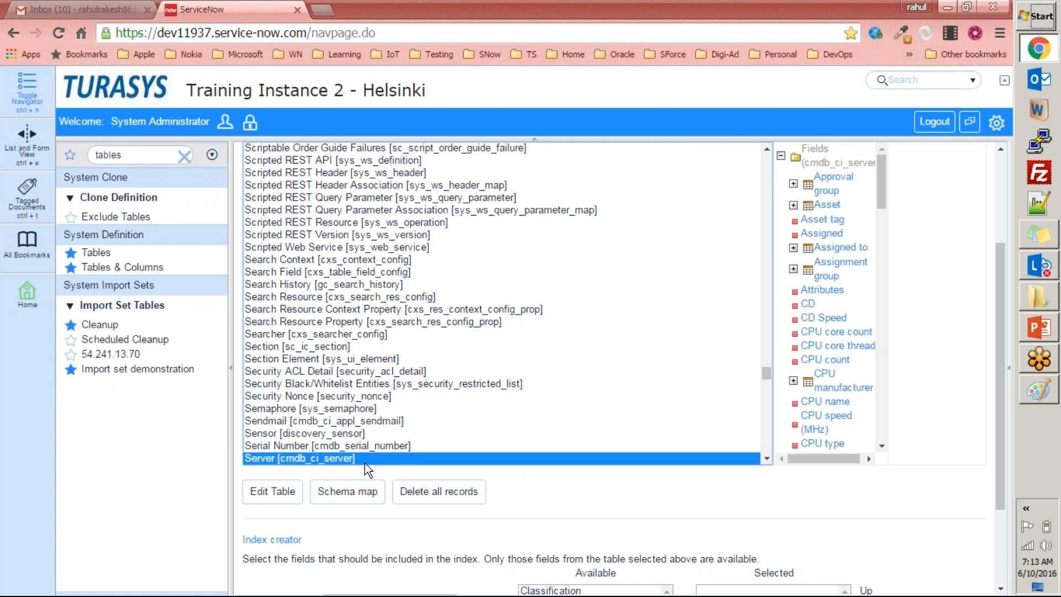
pyautogui.click(355, 494)
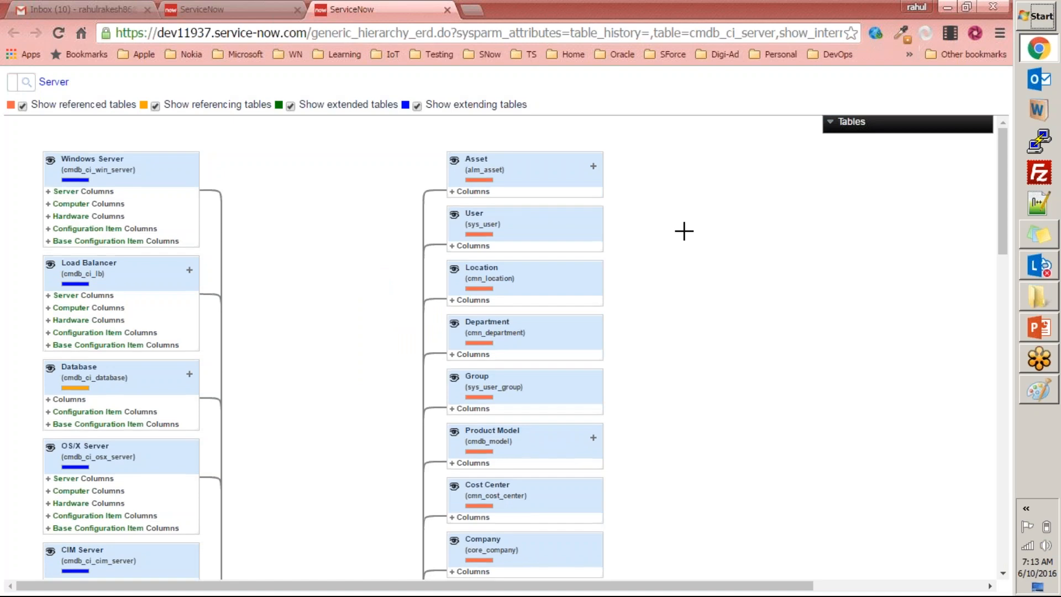
# Examine how the Server table connects to its extending, referencing, referenced and extended tables in the schema map.
pyautogui.scroll(-9, 684, 231)
pyautogui.scroll(-3, 500, 348)
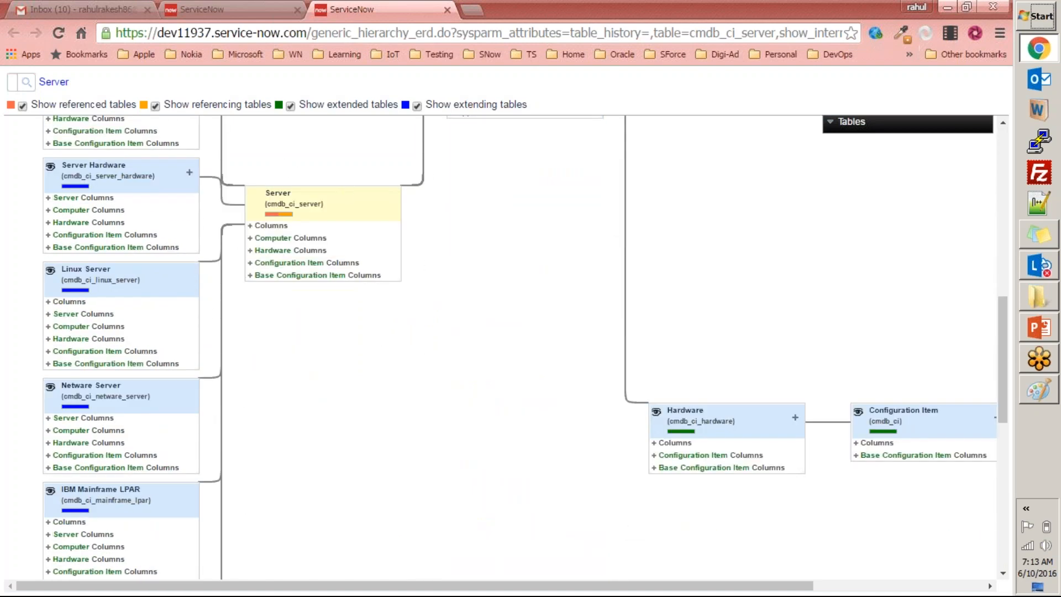
pyautogui.moveTo(233, 239)
pyautogui.scroll(5, 320, 261)
pyautogui.scroll(2, 319, 261)
pyautogui.scroll(-6, 333, 413)
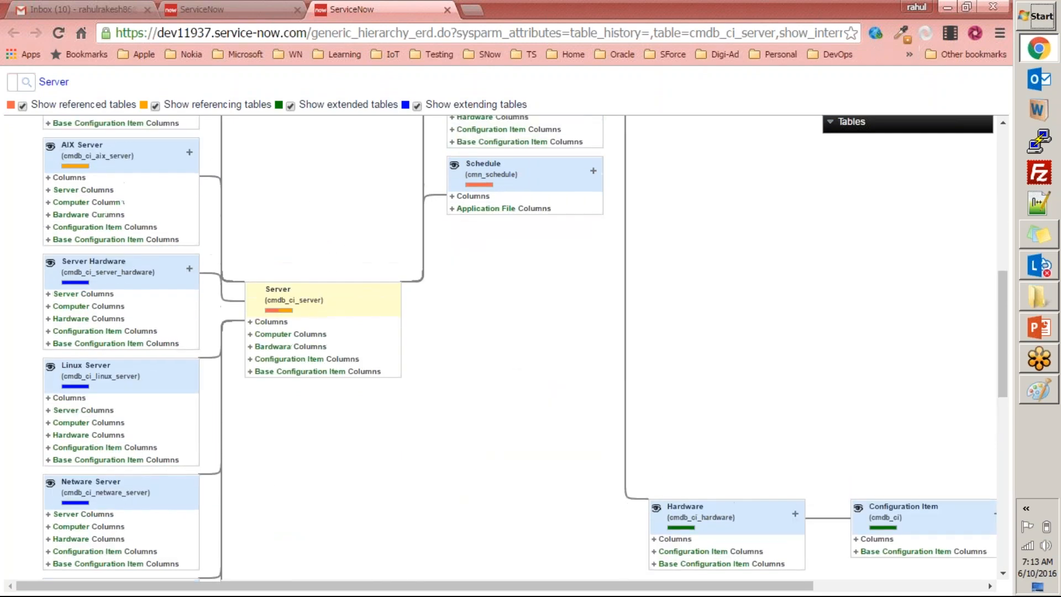
# Limit the Server schema map to referenced tables by hiding its referencing, extended and extending tables.
pyautogui.scroll(10, 331, 277)
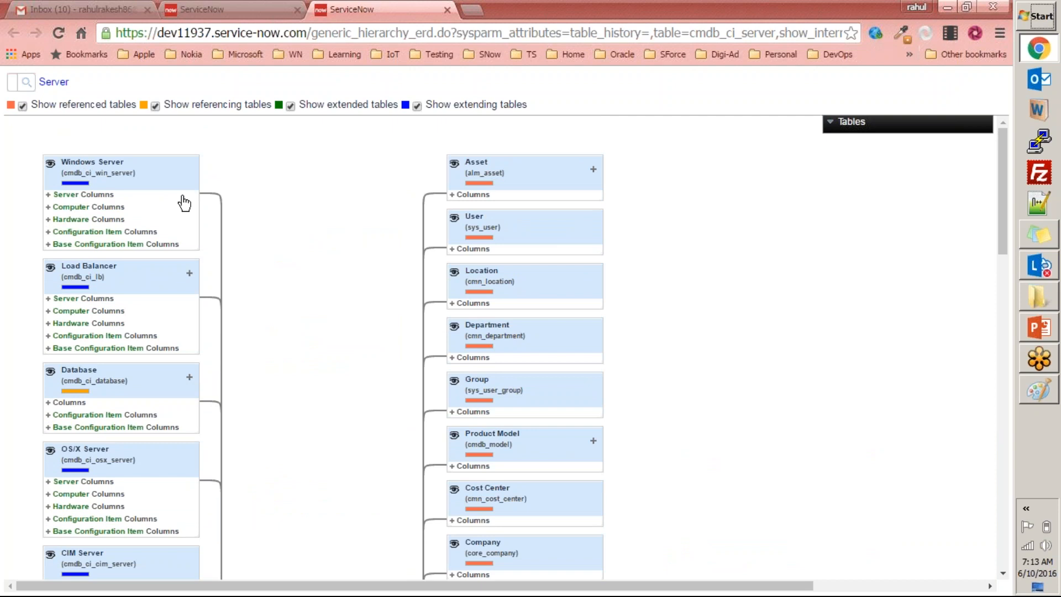
pyautogui.scroll(-12, 289, 338)
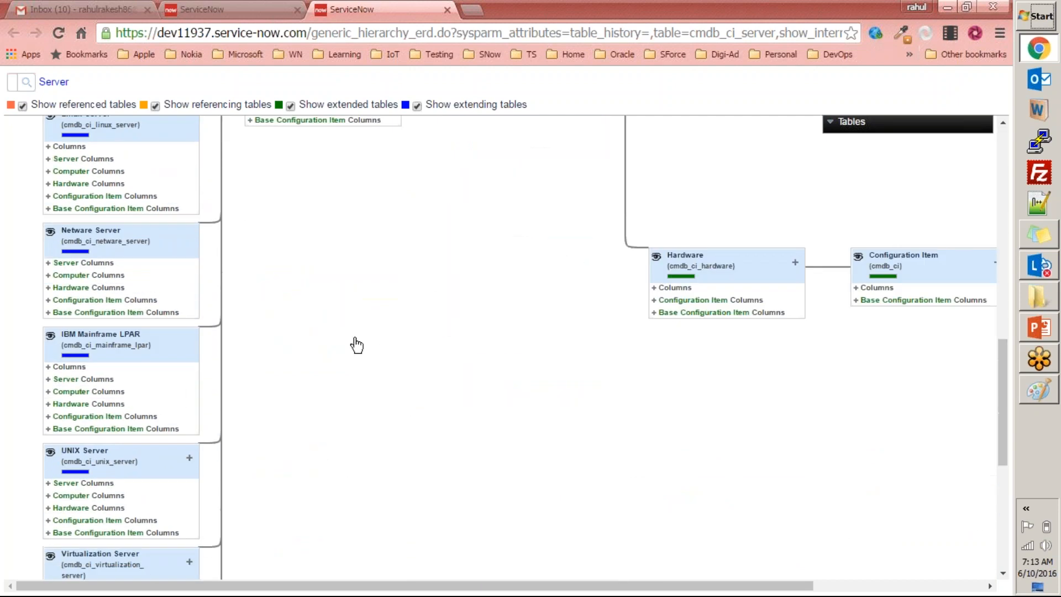
pyautogui.scroll(12, 320, 296)
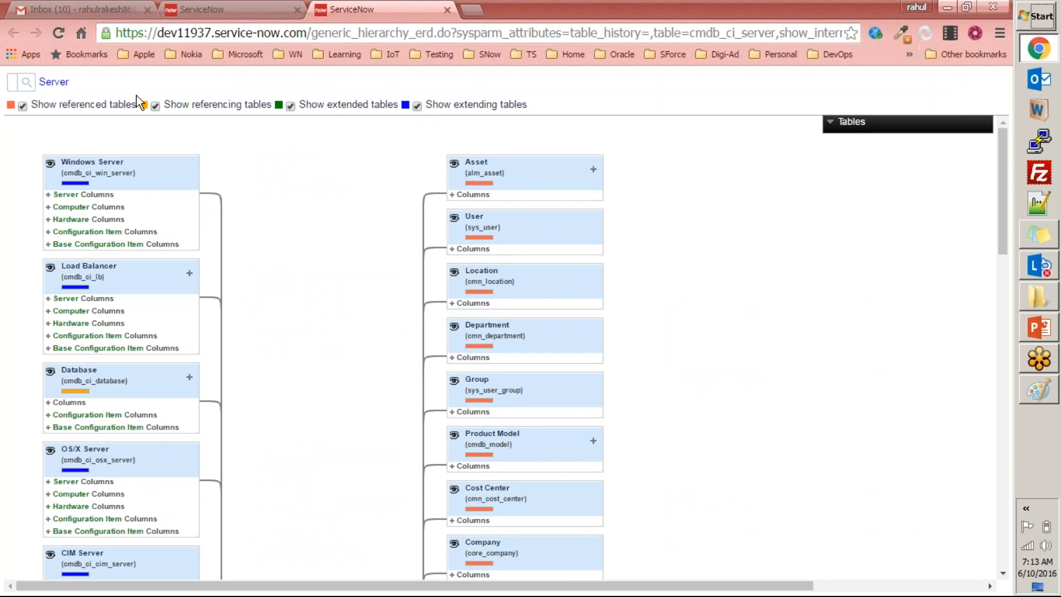
pyautogui.scroll(-2, 370, 139)
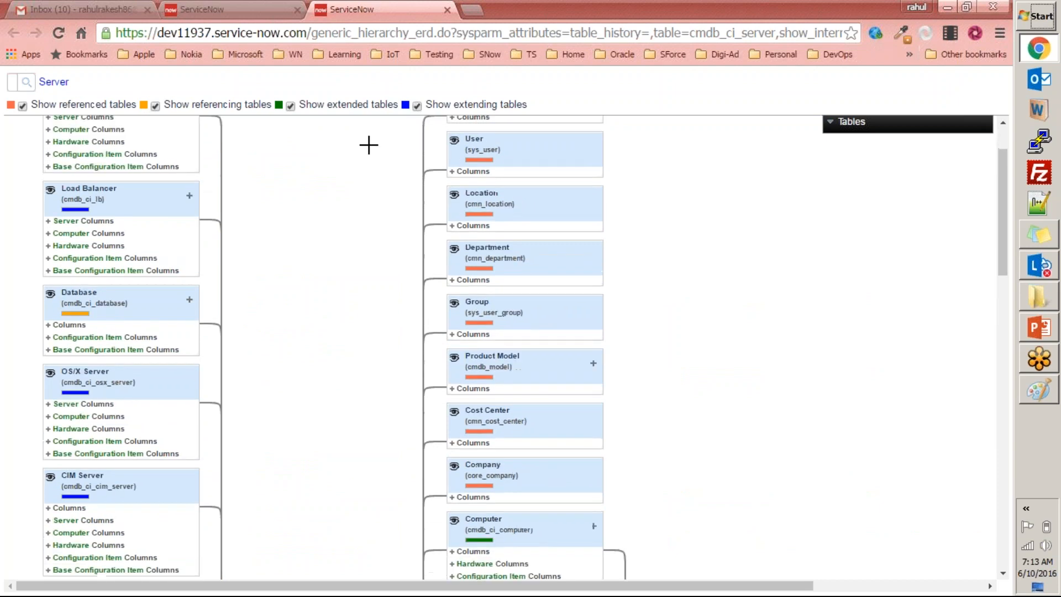
pyautogui.scroll(2, 83, 117)
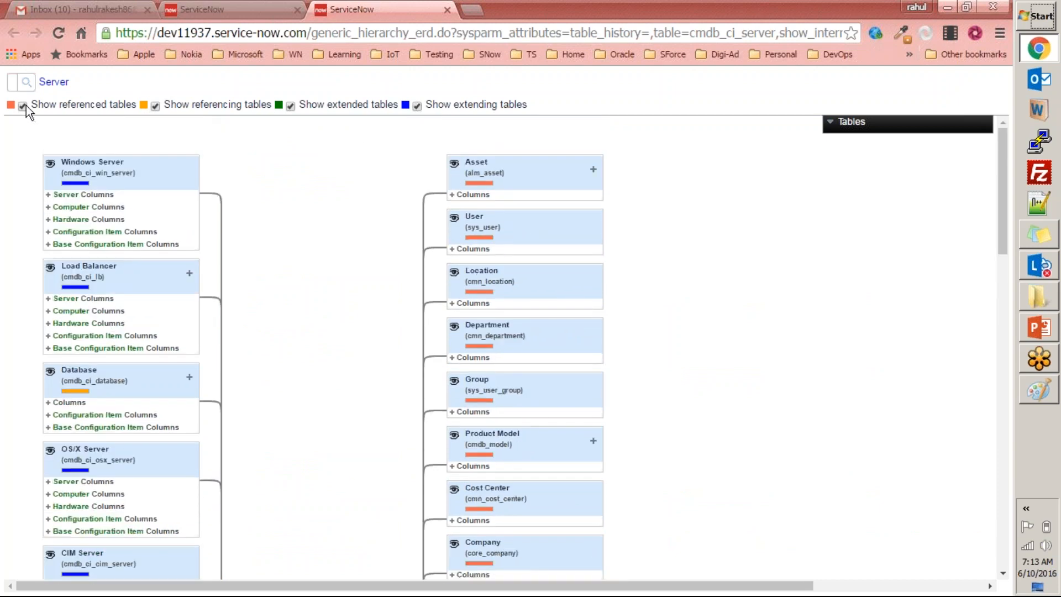
pyautogui.click(155, 106)
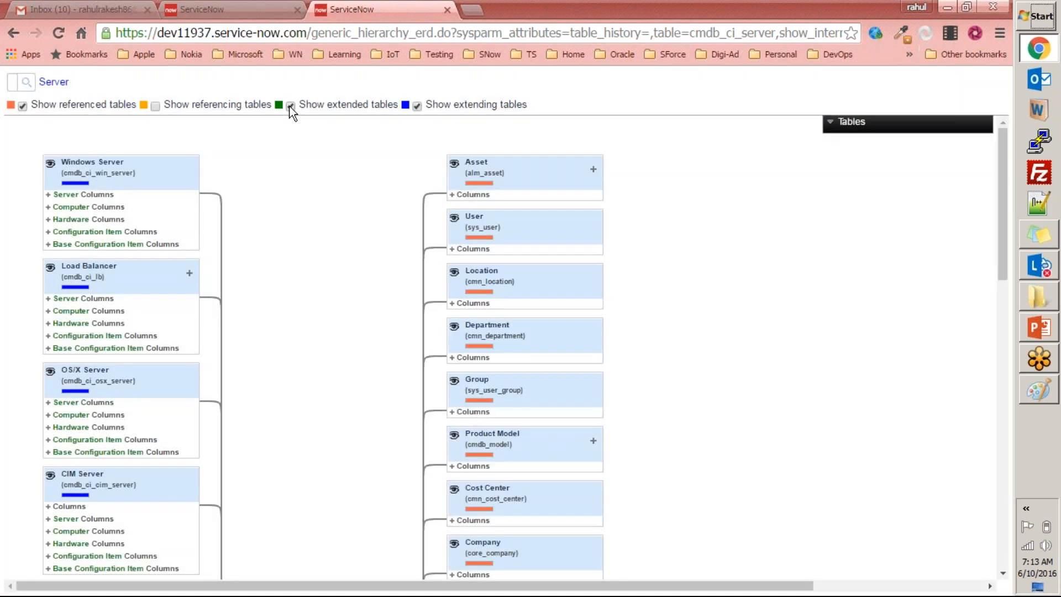
pyautogui.click(291, 106)
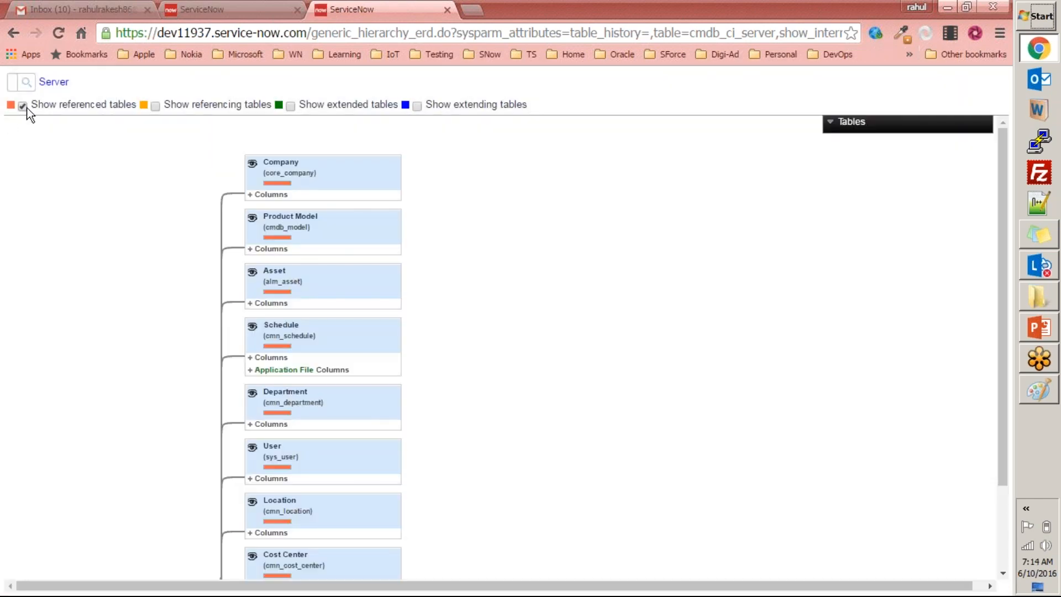
# Examine which tables the Server [cmdb_ci_server] table references in the filtered schema map.
pyautogui.scroll(-2, 156, 142)
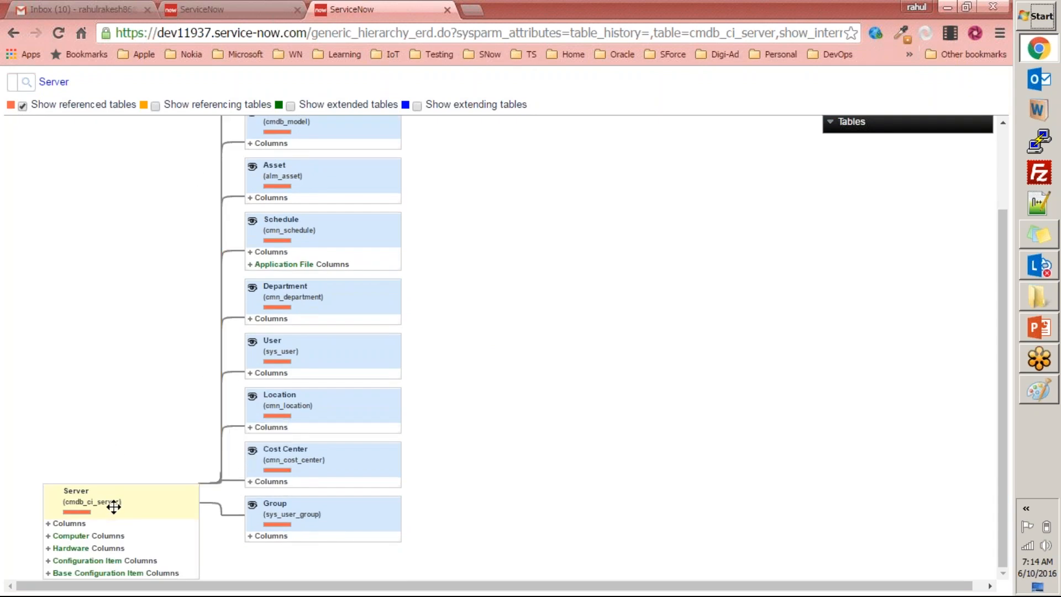
pyautogui.scroll(2, 141, 497)
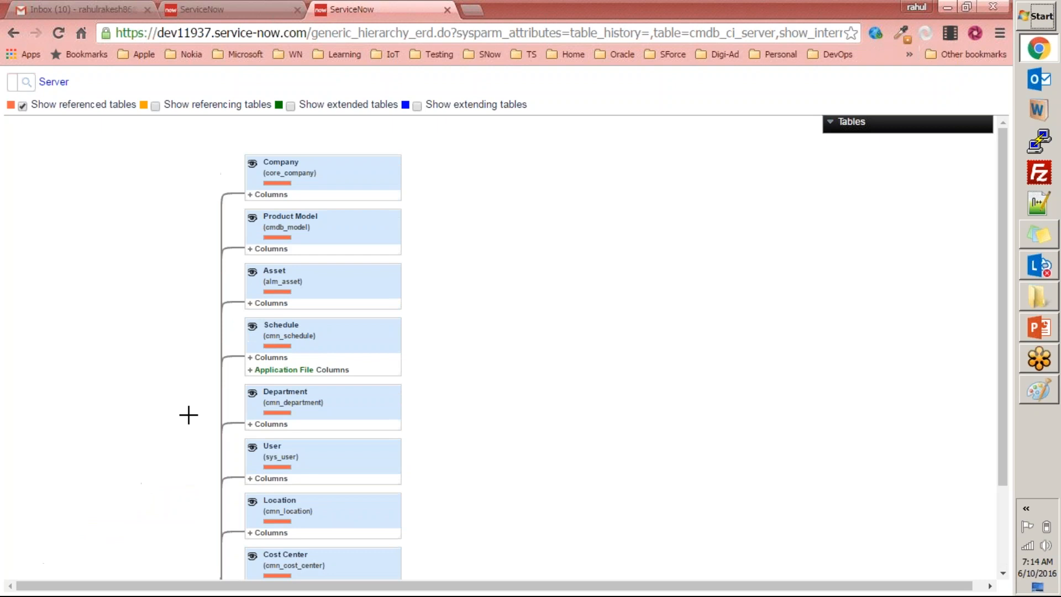
pyautogui.scroll(-2, 189, 414)
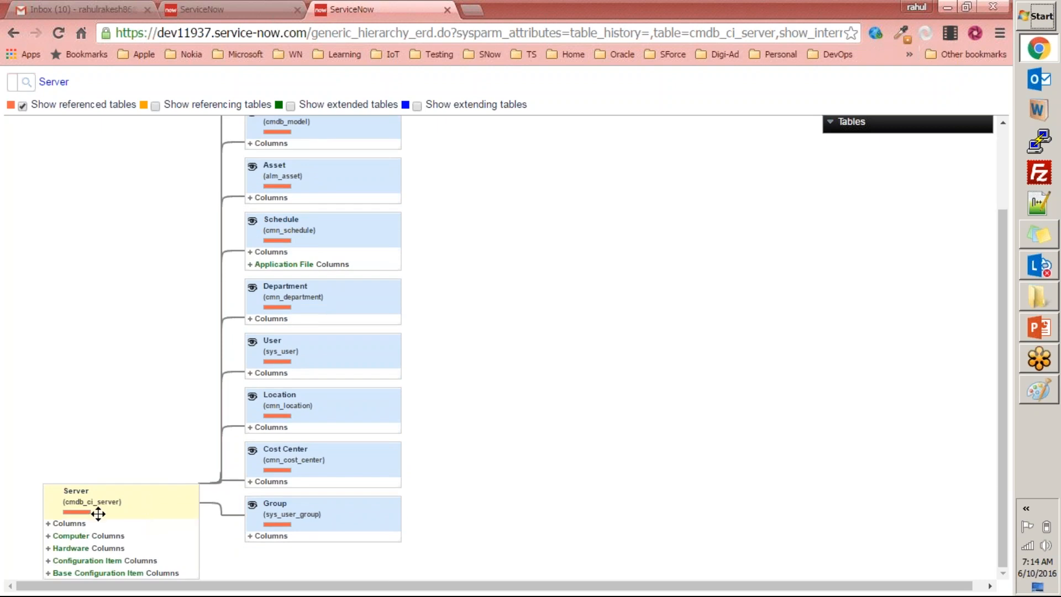
pyautogui.scroll(2, 282, 171)
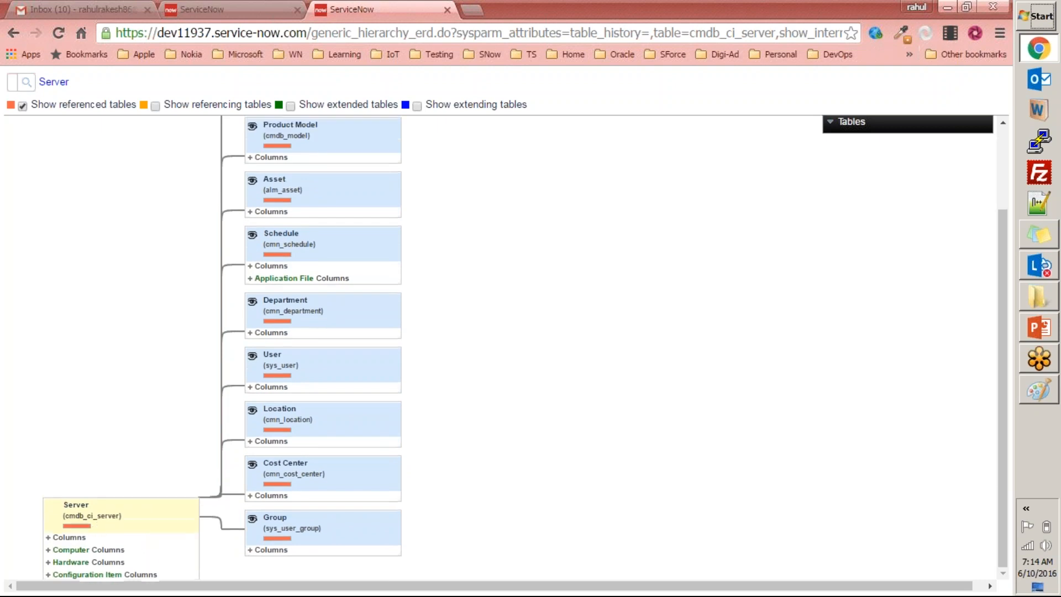
pyautogui.scroll(-2, 156, 433)
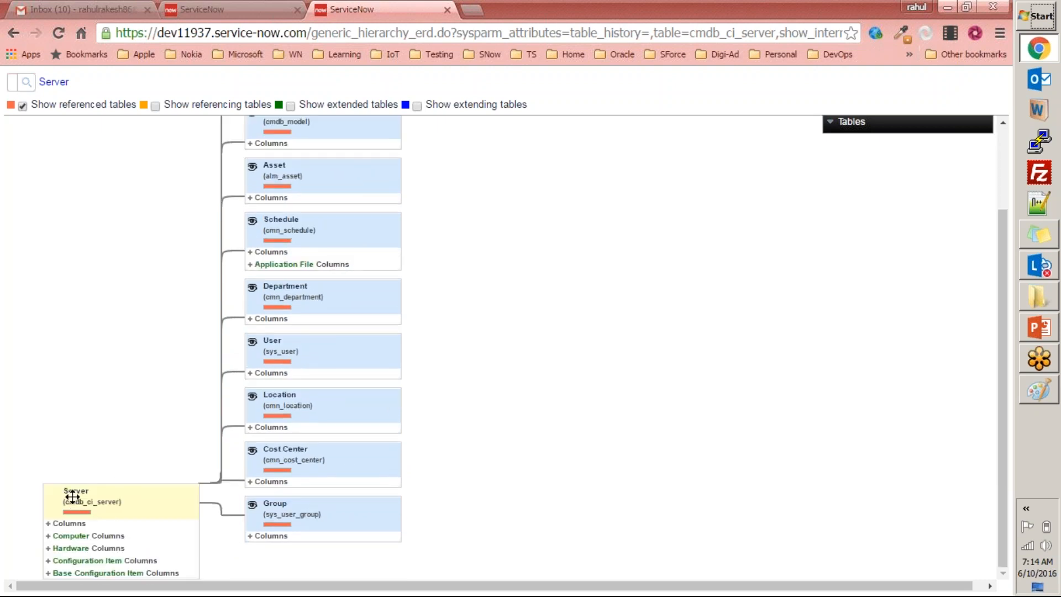
pyautogui.scroll(2, 86, 539)
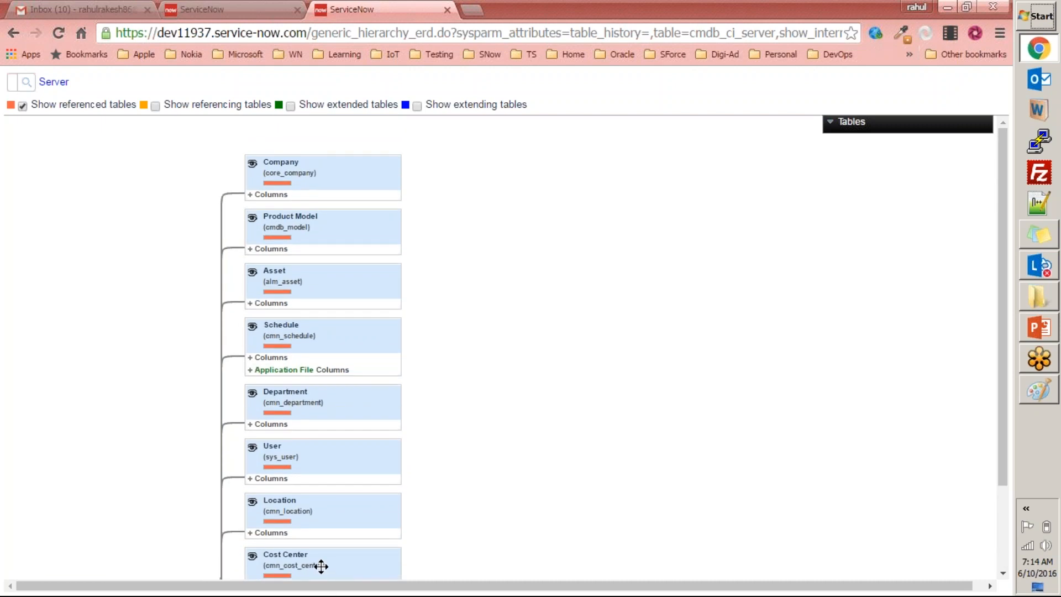
pyautogui.scroll(-2, 321, 566)
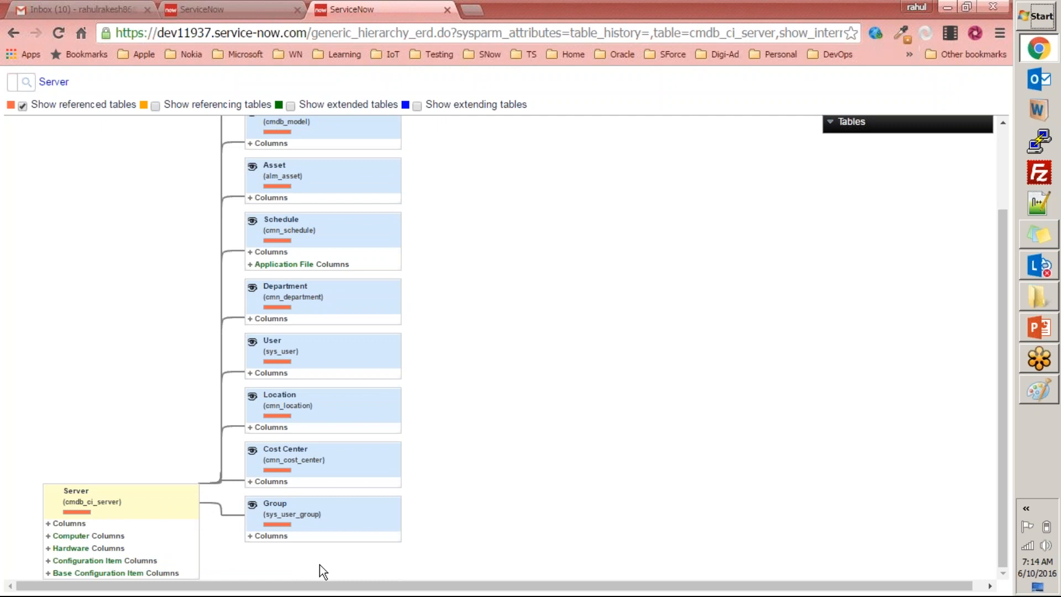
# View the Server schema map with only the referencing tables and with only the extended tables, and hide both groups again.
pyautogui.click(23, 107)
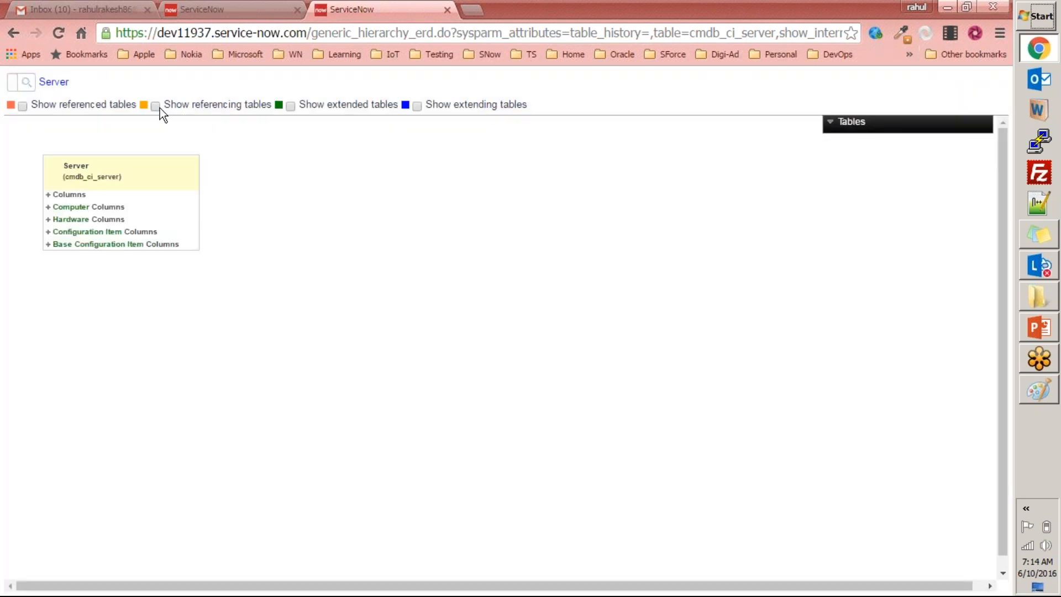
pyautogui.click(155, 106)
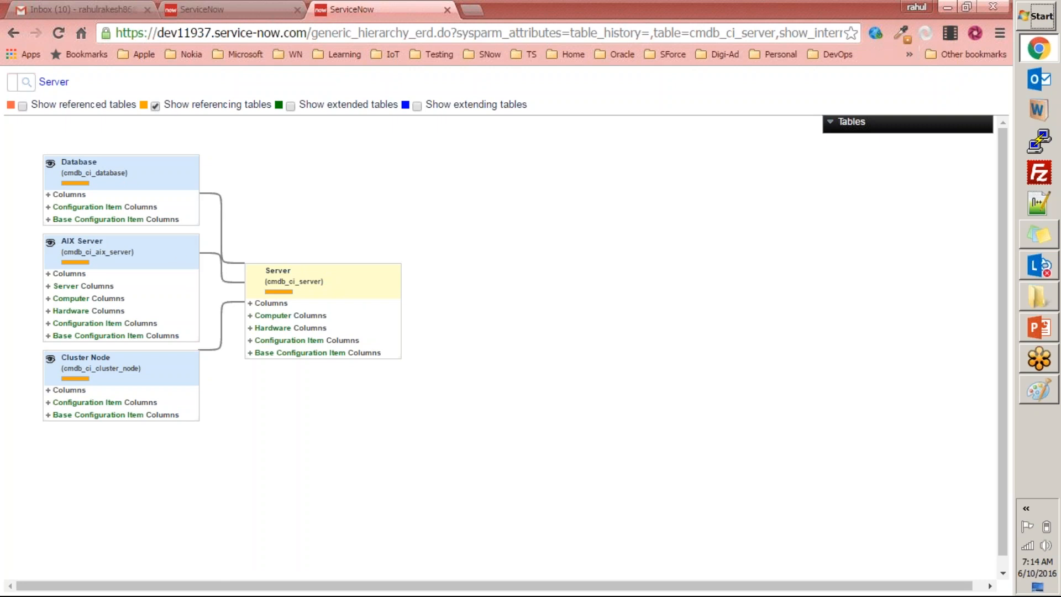
pyautogui.click(155, 106)
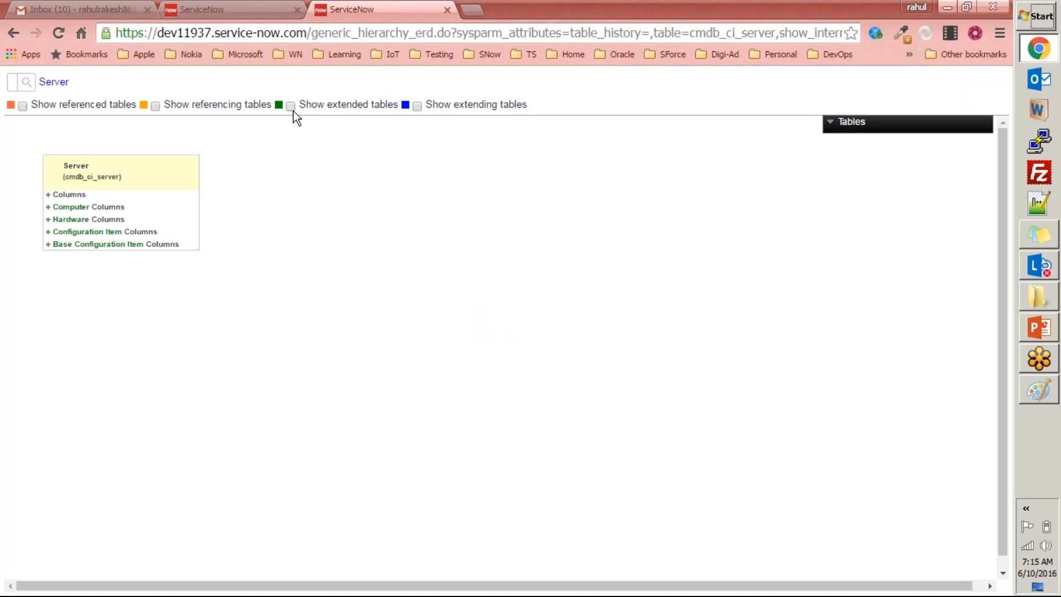
pyautogui.click(290, 106)
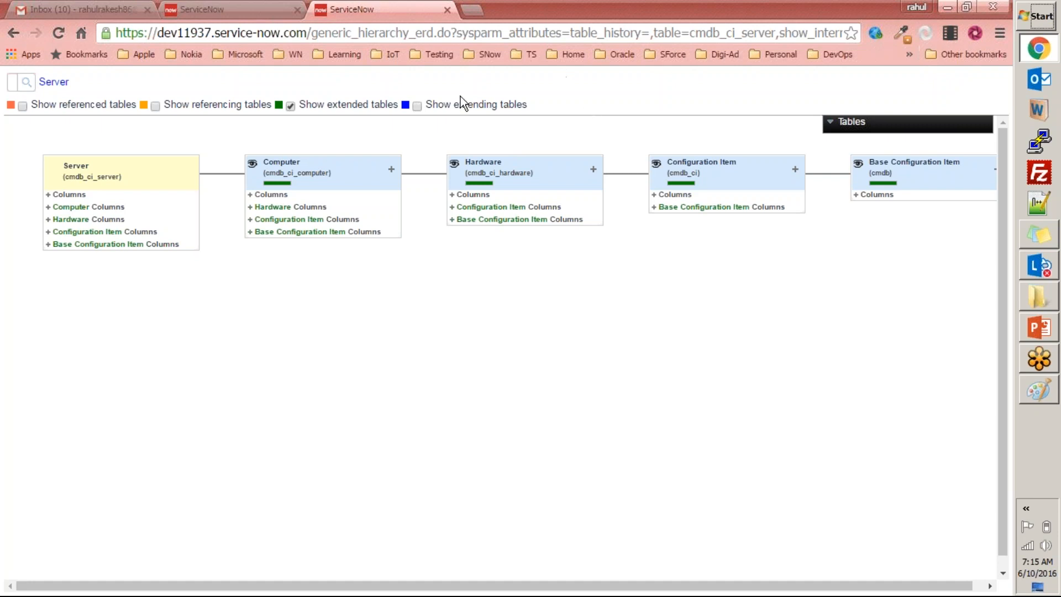
pyautogui.click(291, 106)
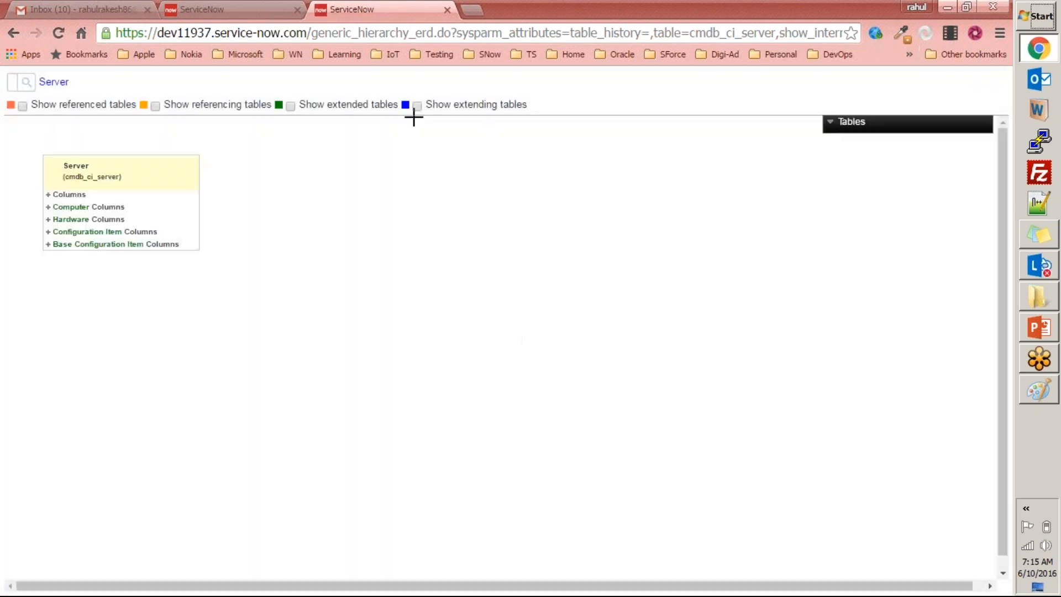
# Show only the extending tables in the Server schema map and examine how they connect to the Server table.
pyautogui.click(417, 106)
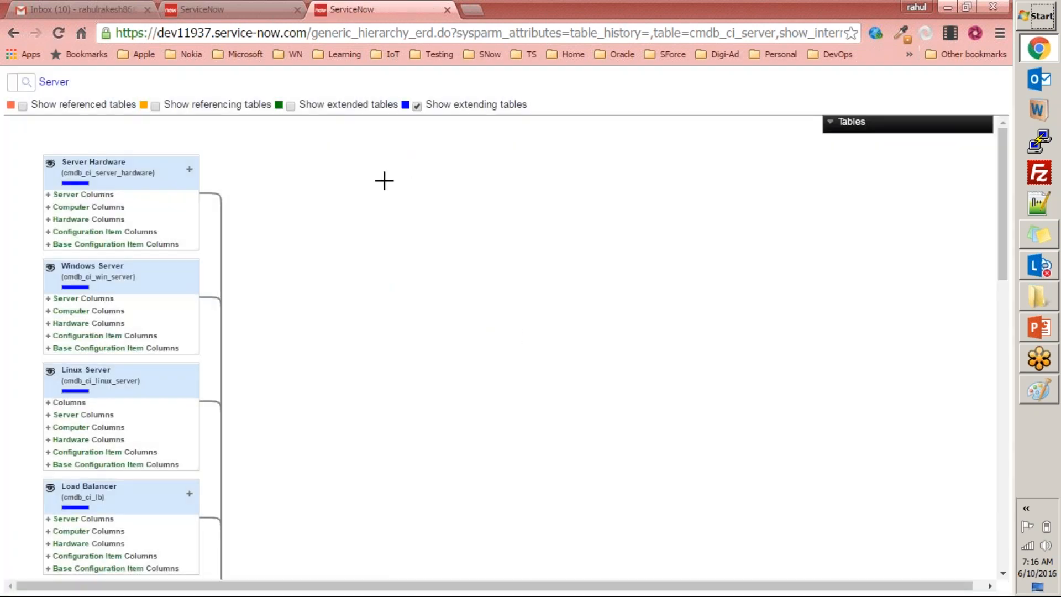
pyautogui.scroll(-4, 425, 159)
pyautogui.scroll(4, 424, 158)
pyautogui.scroll(-10, 425, 158)
pyautogui.scroll(10, 424, 159)
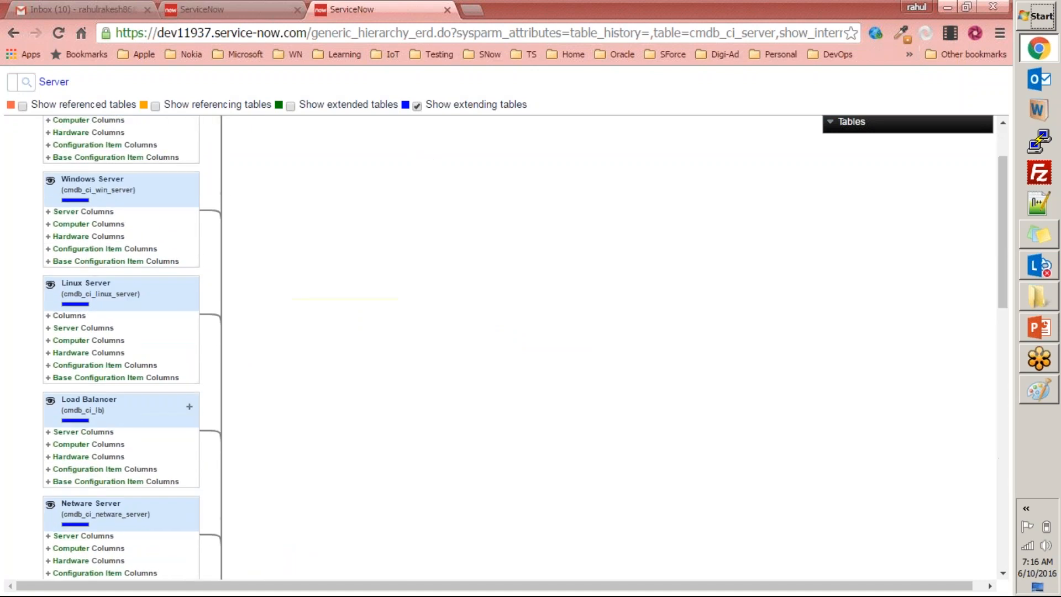
pyautogui.scroll(-7, 334, 176)
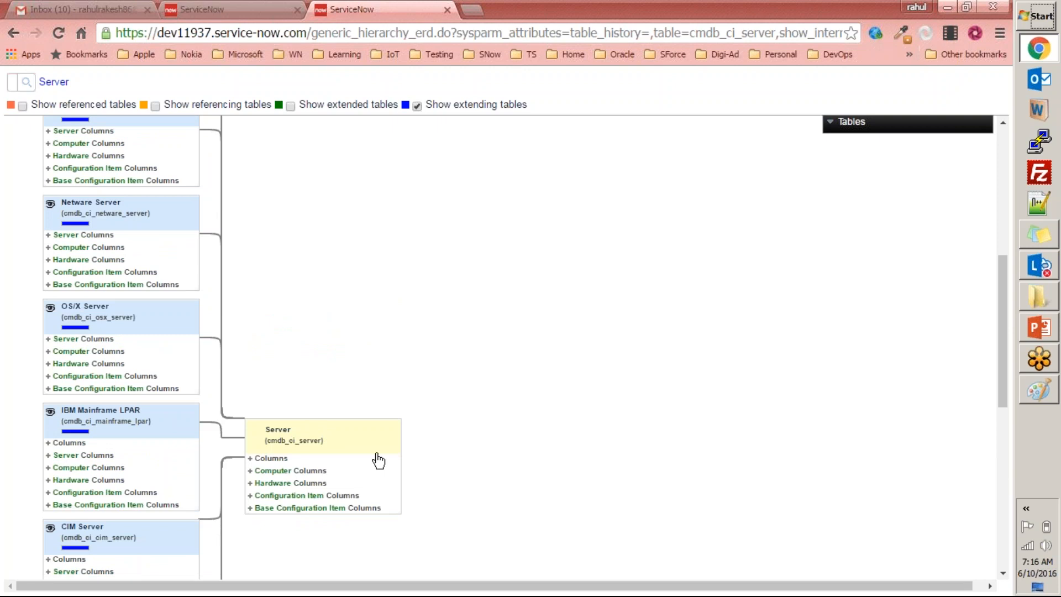
pyautogui.scroll(7, 378, 453)
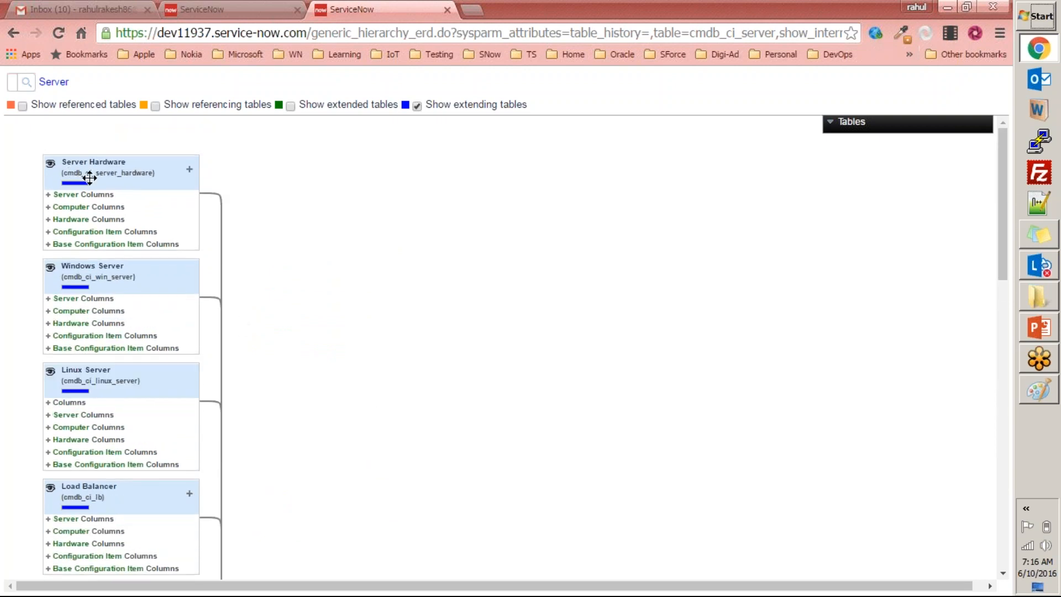
pyautogui.scroll(-7, 158, 220)
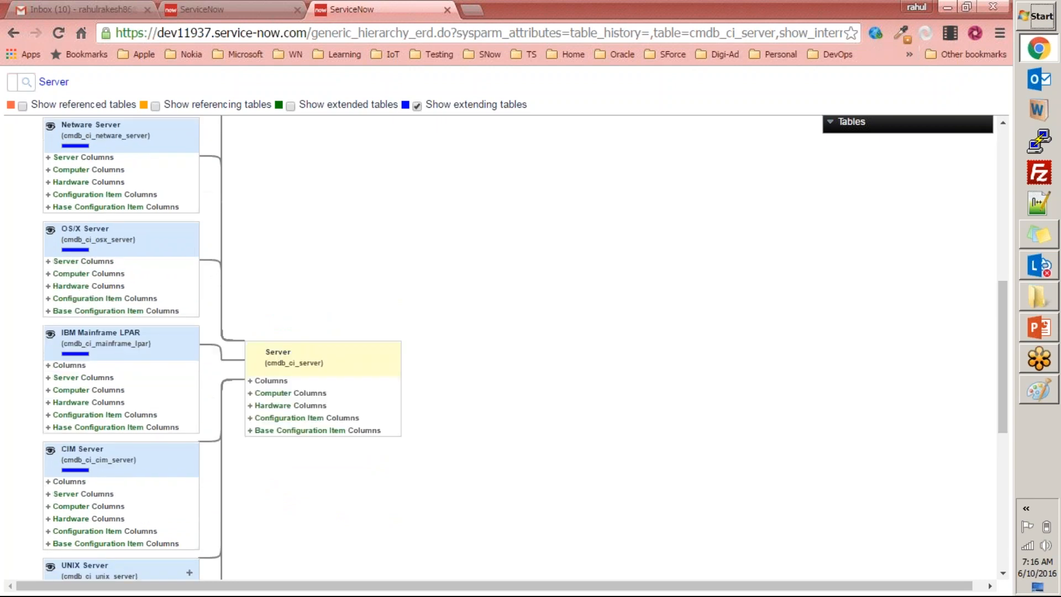
pyautogui.scroll(6, 363, 393)
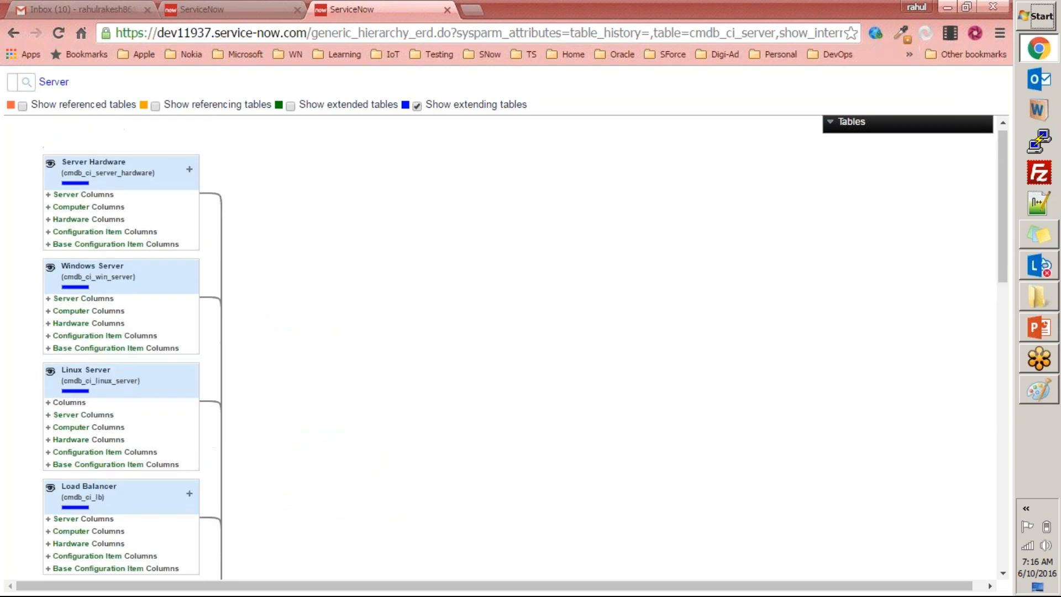
# Expand the Server and Computer column groups of the Server Hardware table to view their fields, and collapse them.
pyautogui.click(48, 195)
pyautogui.click(49, 207)
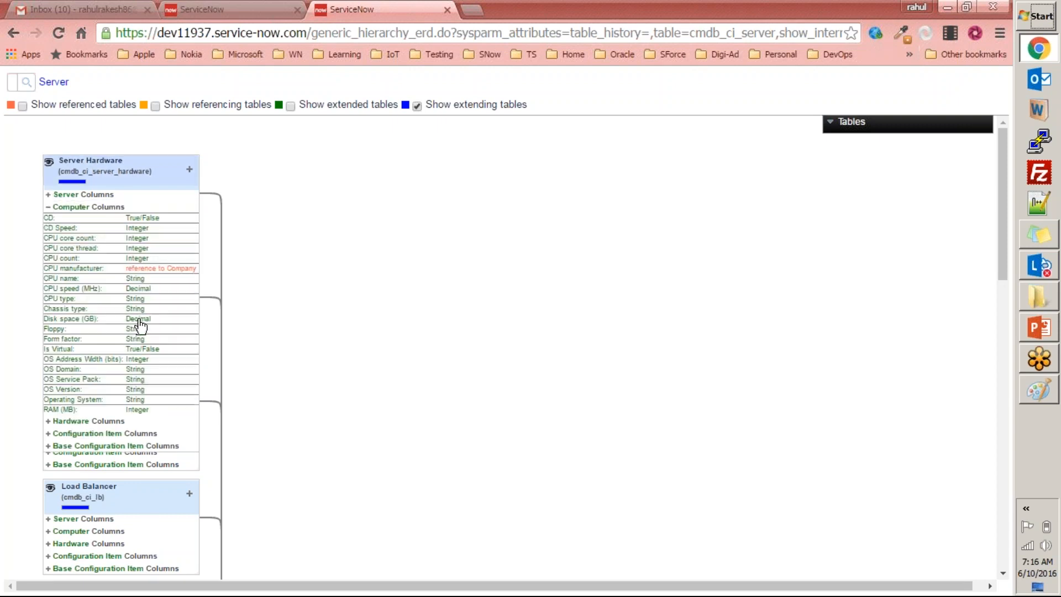
pyautogui.click(49, 206)
pyautogui.scroll(-5, 127, 373)
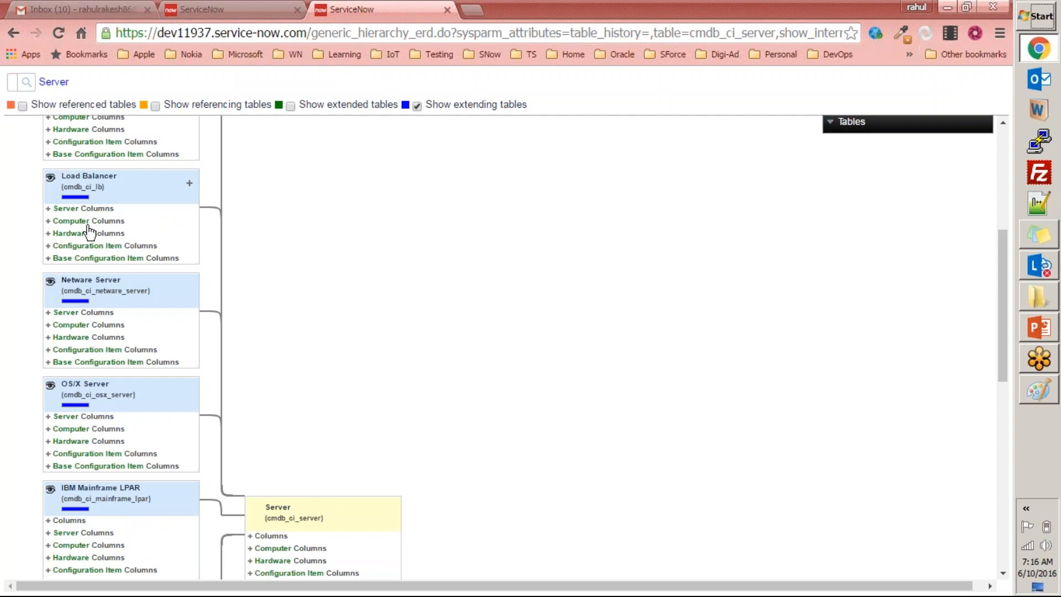
pyautogui.scroll(5, 139, 235)
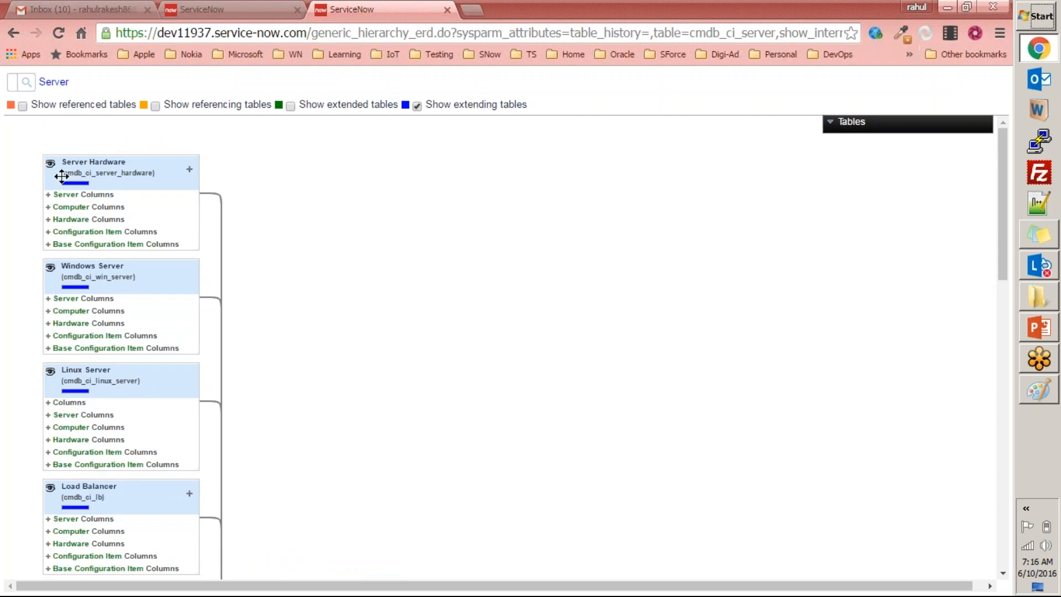
# Return to Tables & Columns, select Server Hardware [cmdb_ci_server_hardware] in the table list, and open its table record for editing.
pyautogui.click(249, 11)
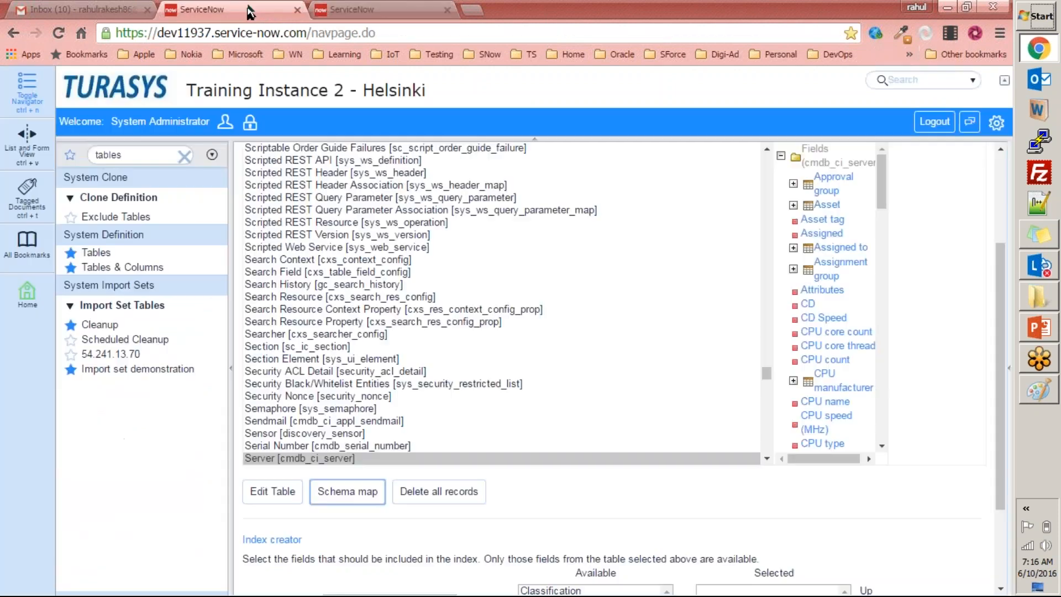
pyautogui.click(151, 160)
pyautogui.click(353, 212)
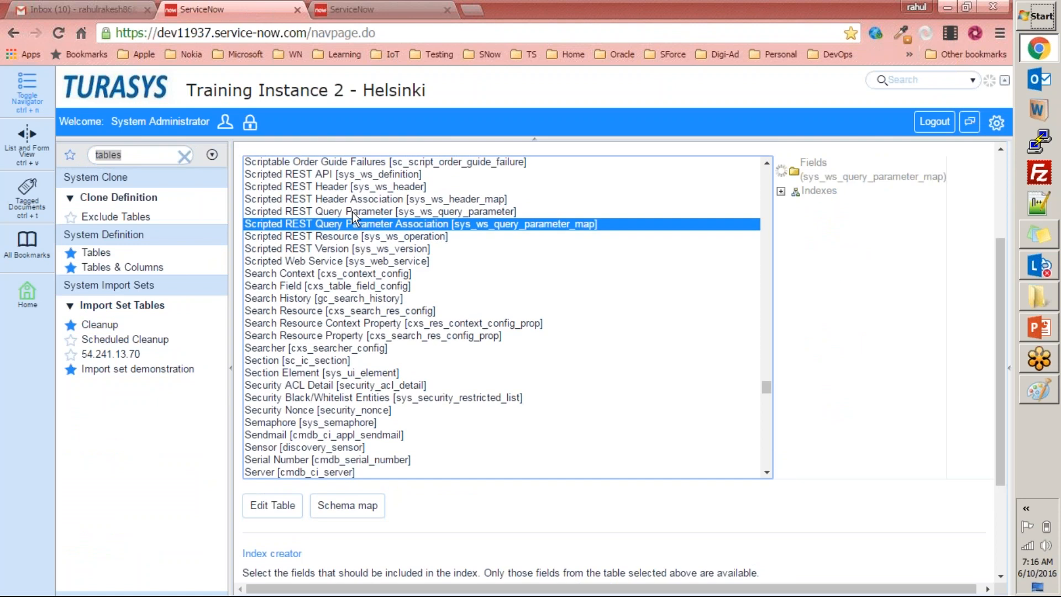
pyautogui.write('server')
pyautogui.scroll(-2, 400, 333)
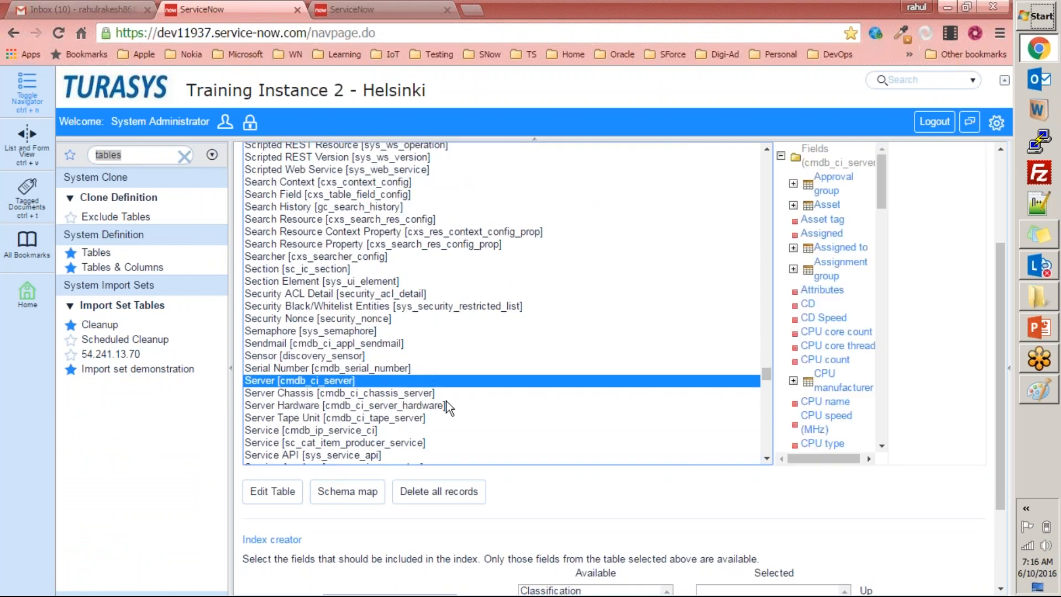
pyautogui.click(396, 409)
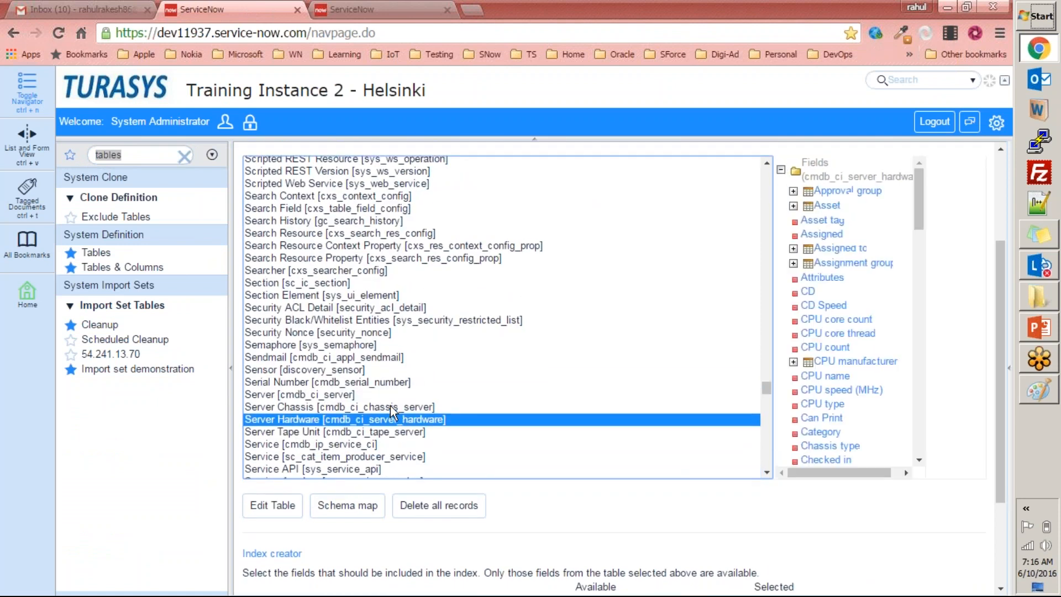
pyautogui.click(279, 504)
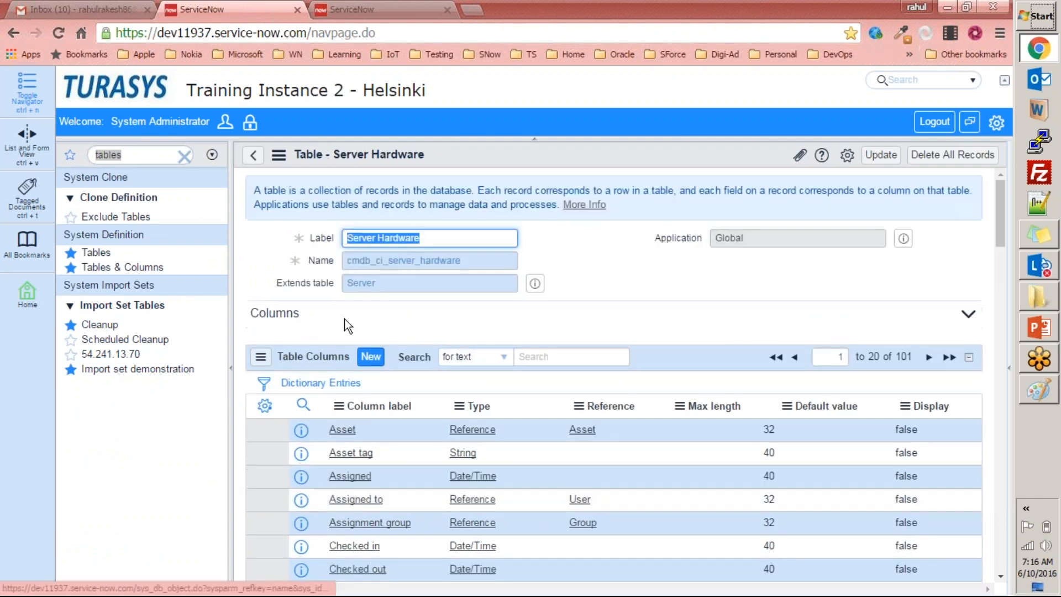
# Check which table Server Hardware extends in its record, and compare it with the Server table in the schema map.
pyautogui.doubleClick(363, 283)
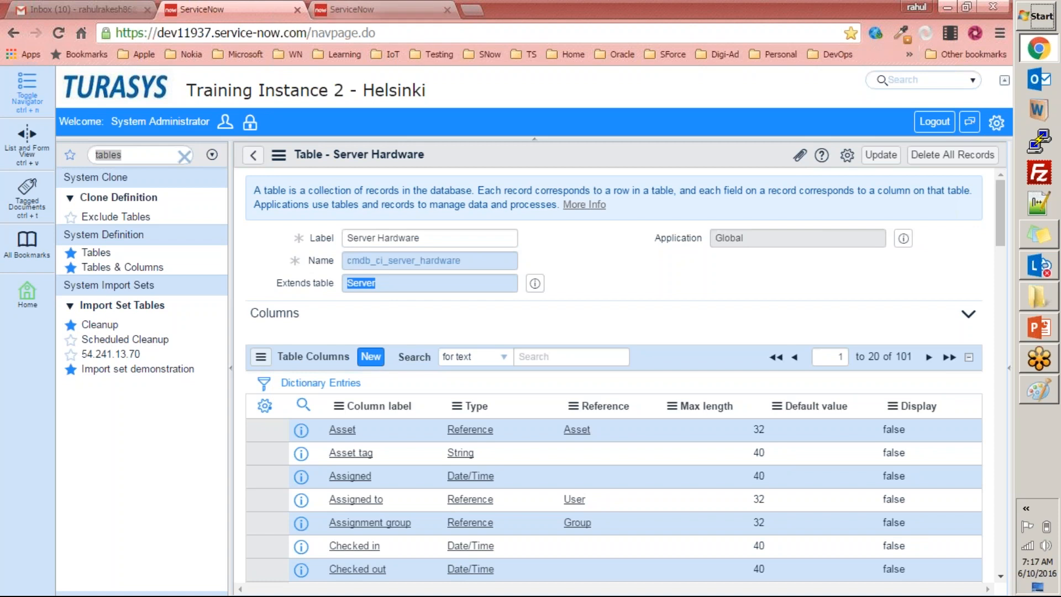
pyautogui.click(375, 286)
pyautogui.click(334, 7)
pyautogui.scroll(-7, 363, 381)
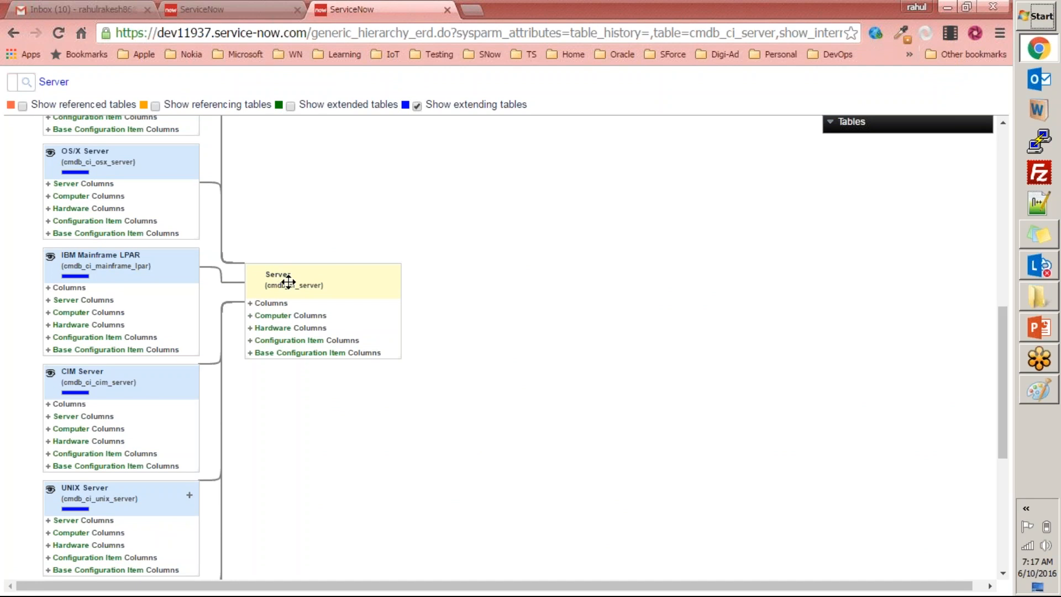
# Review the Server Hardware table record once more against the extending tables in the Server schema map.
pyautogui.click(252, 9)
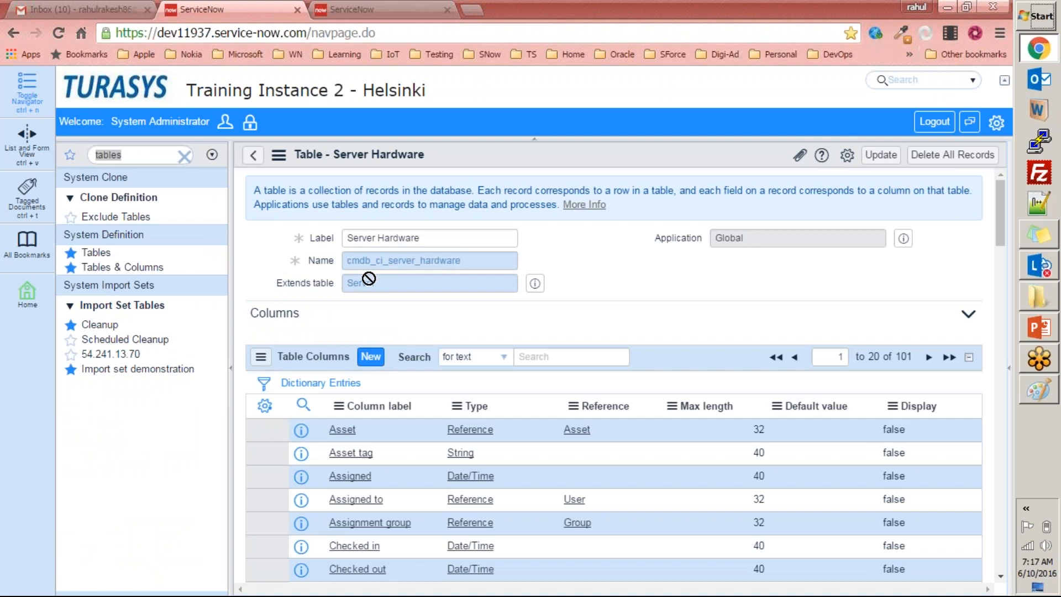
pyautogui.scroll(-7, 375, 293)
pyautogui.scroll(10, 613, 331)
pyautogui.click(381, 9)
pyautogui.scroll(7, 267, 190)
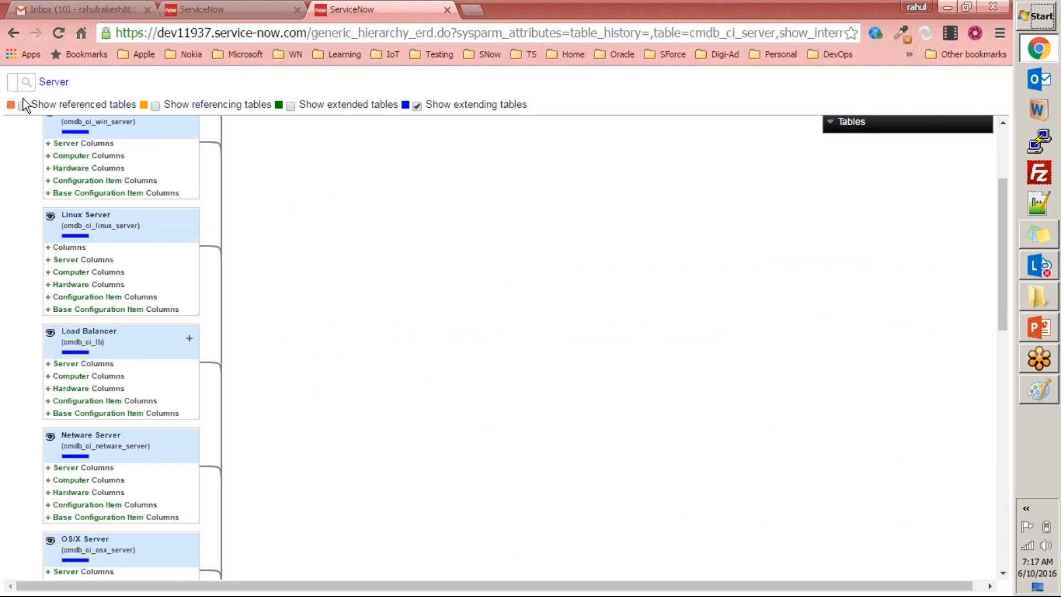
pyautogui.click(80, 8)
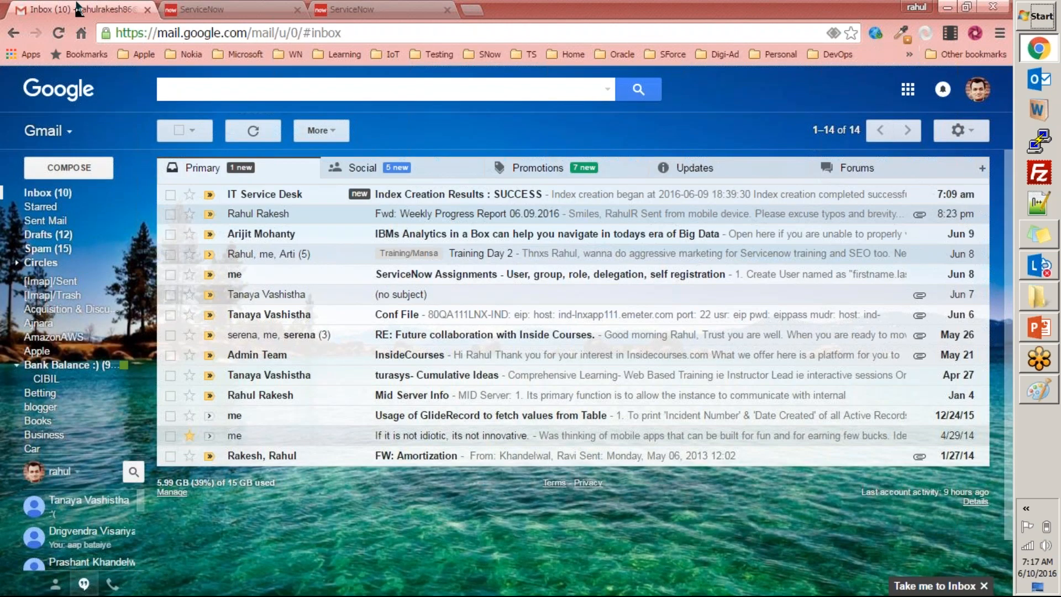
pyautogui.click(340, 9)
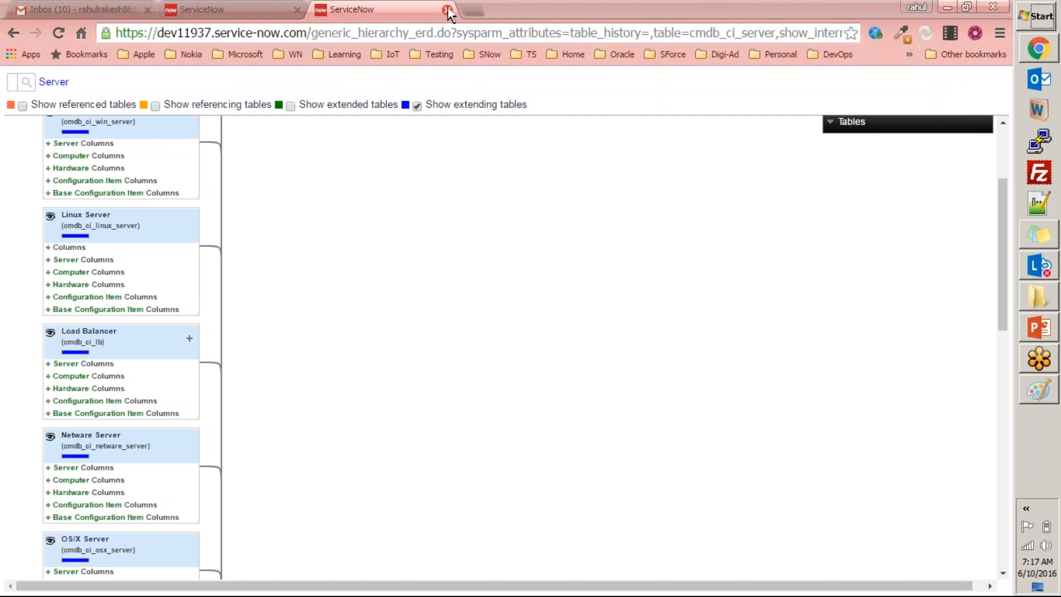
# Show the referenced, referencing and extended tables as well in the Server schema map, examine all relationships, and close the map.
pyautogui.click(21, 106)
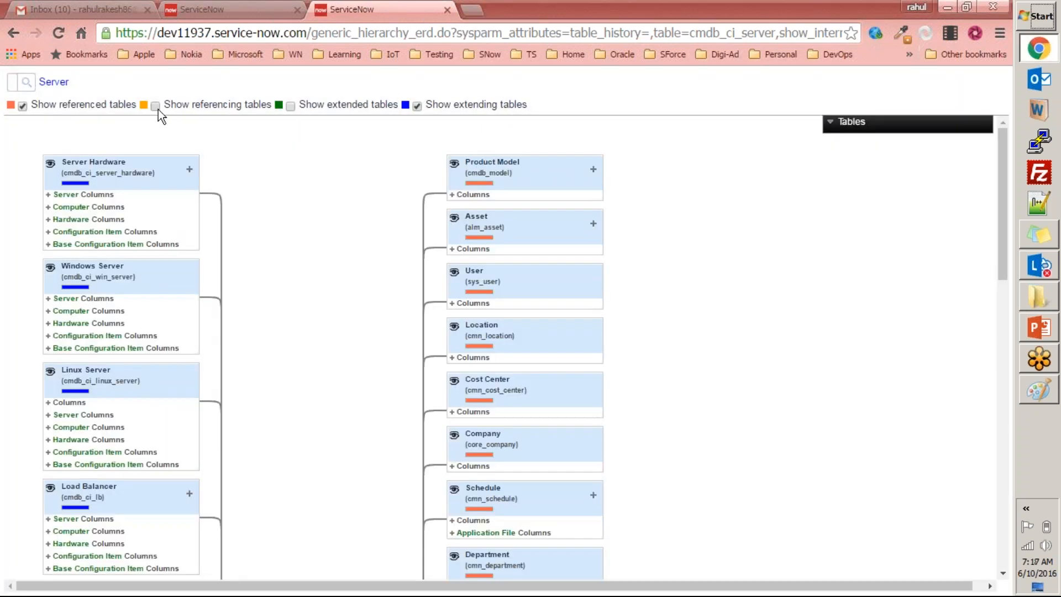
pyautogui.click(156, 107)
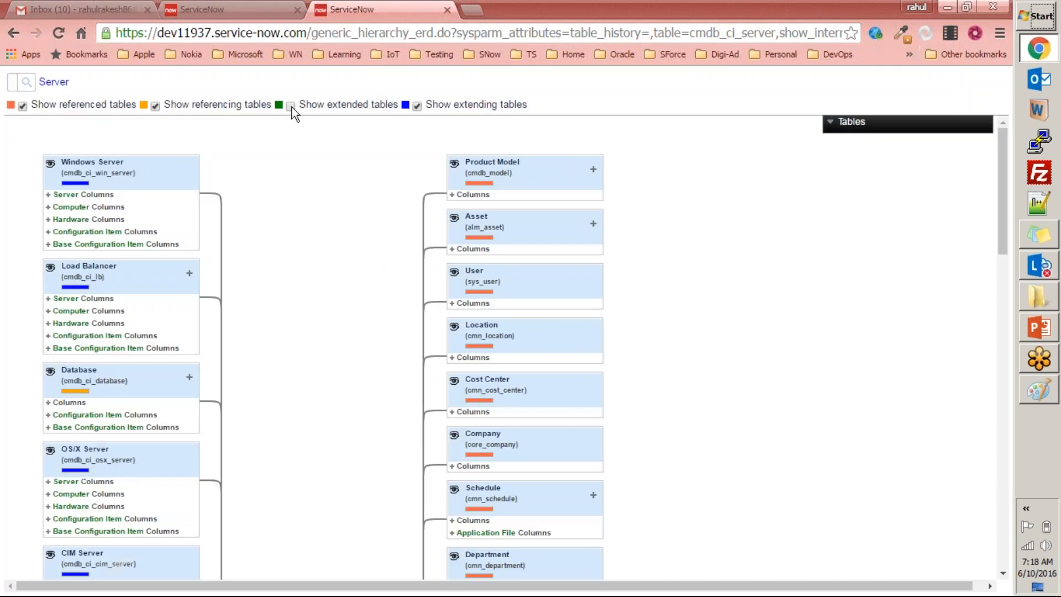
pyautogui.click(291, 106)
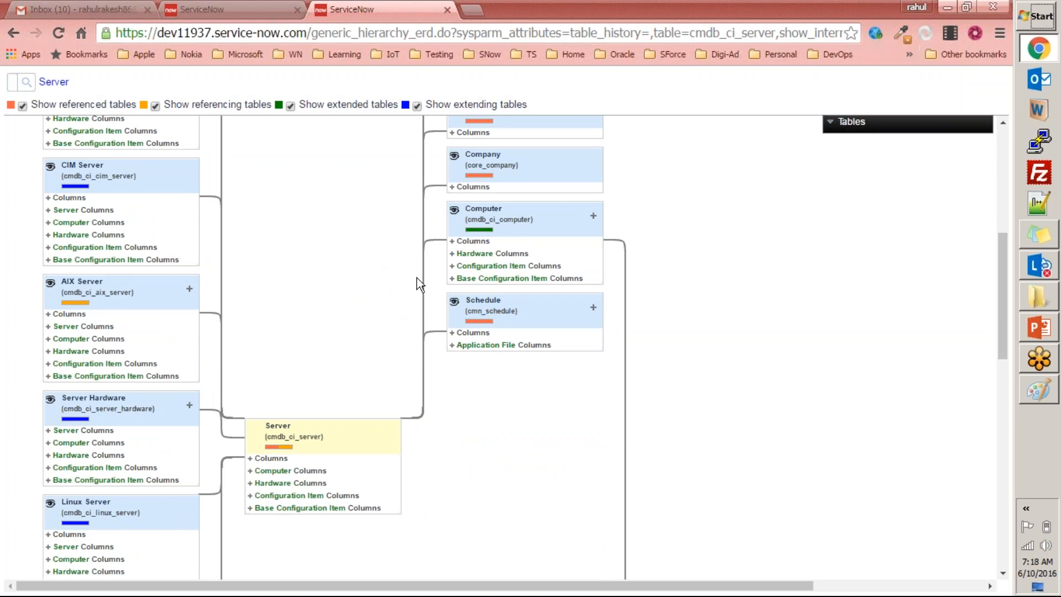
pyautogui.scroll(-8, 417, 276)
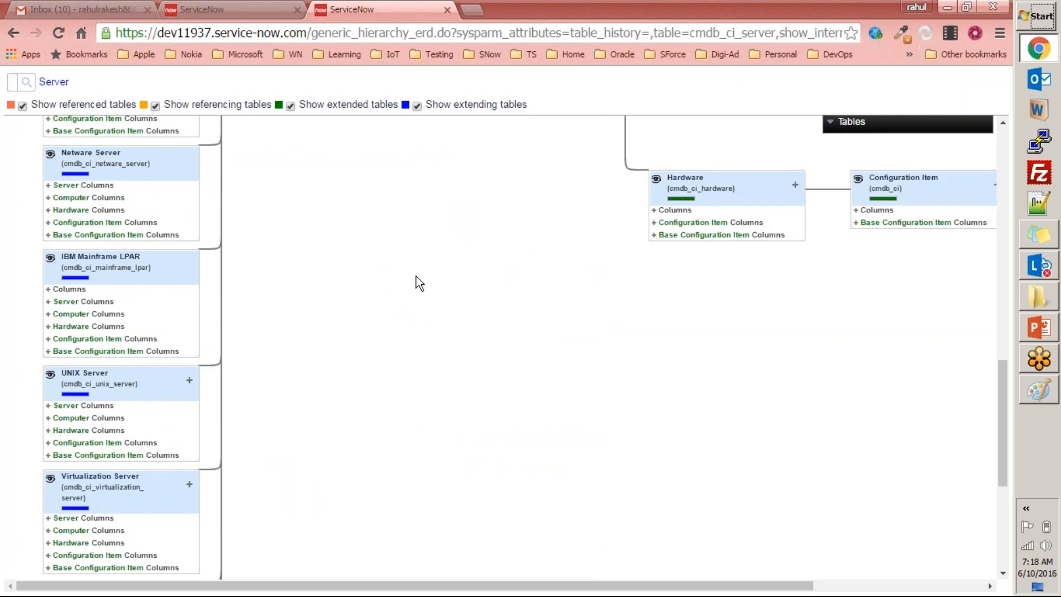
pyautogui.scroll(10, 416, 276)
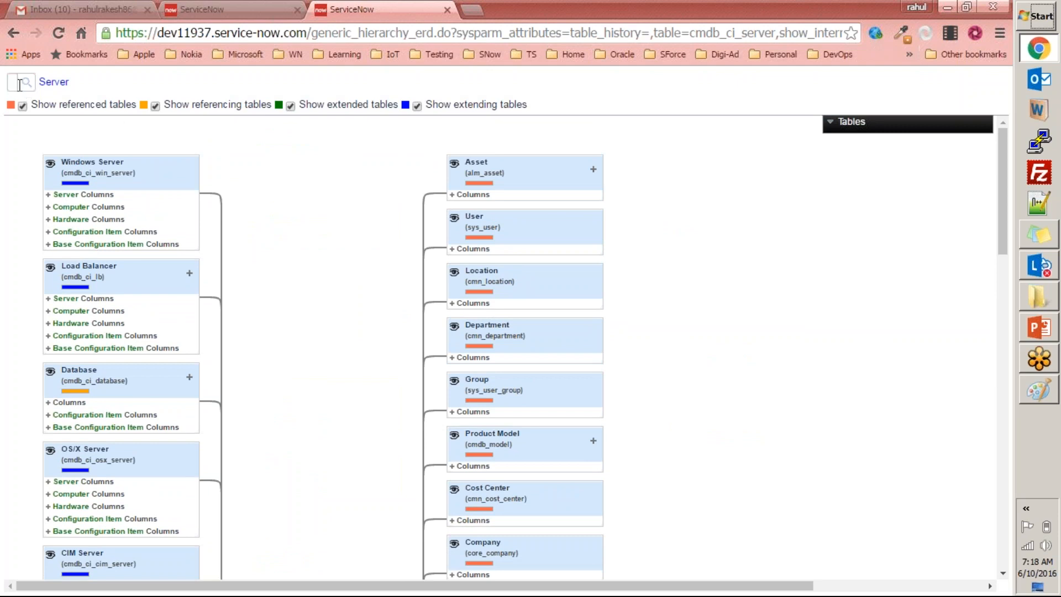
pyautogui.scroll(-7, 332, 196)
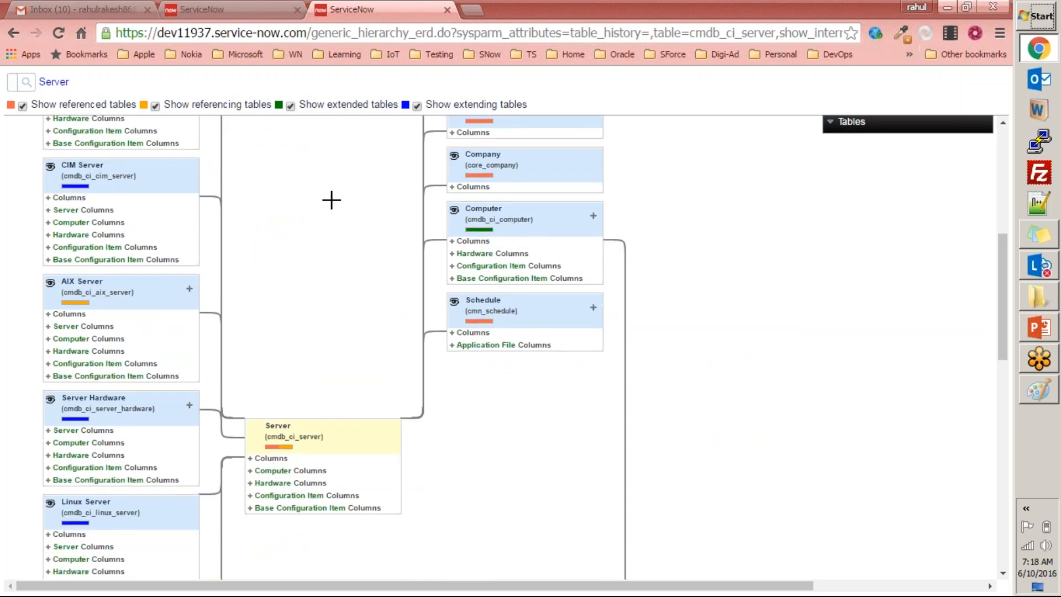
pyautogui.scroll(-13, 332, 200)
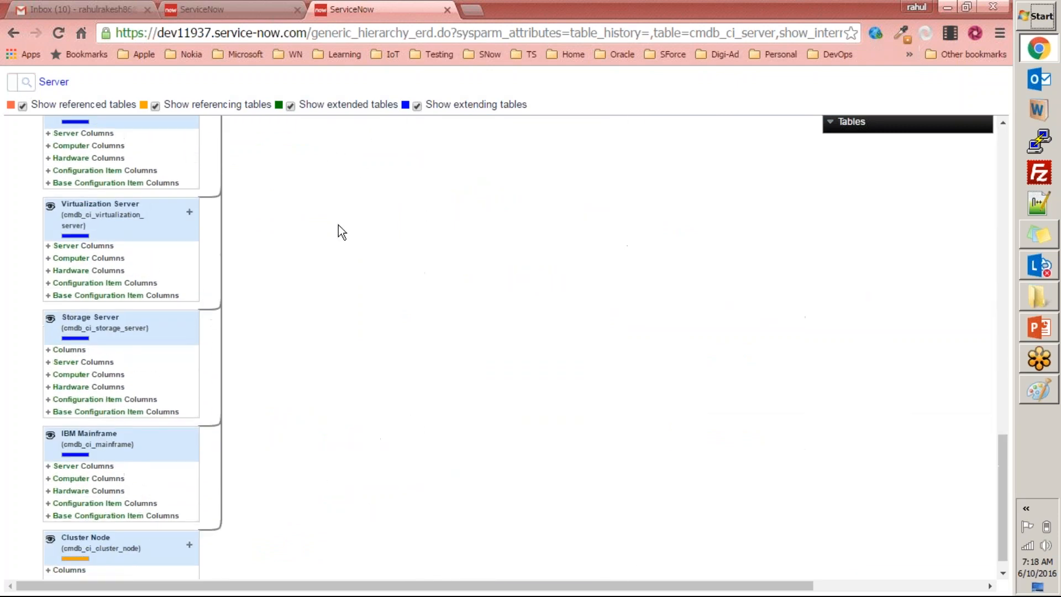
pyautogui.scroll(7, 329, 228)
pyautogui.click(447, 10)
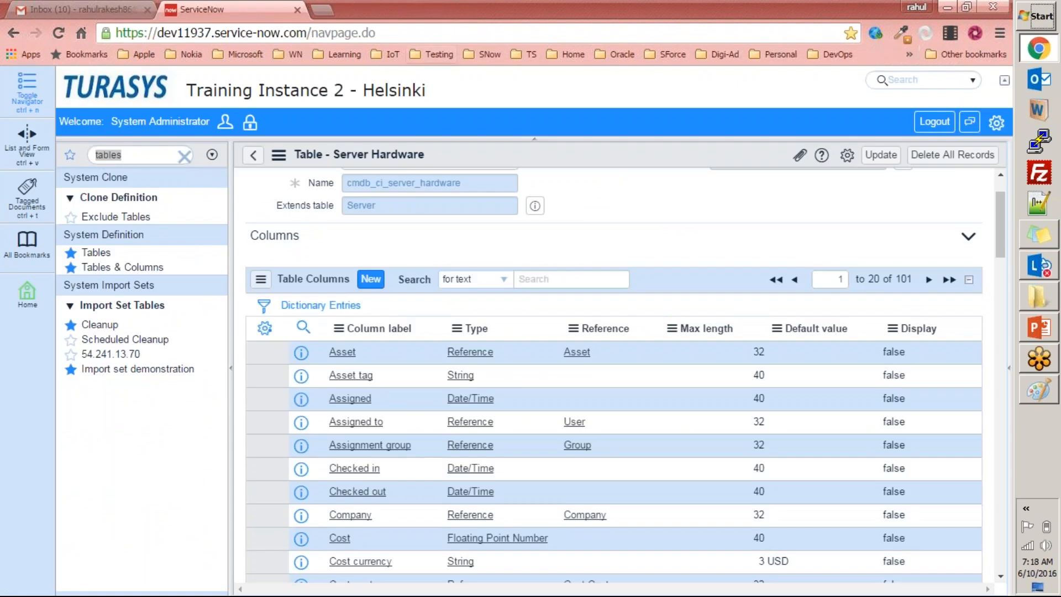
# Switch to Gmail, open the Index Creation Results email, and read its start time, completion time and generated index name.
pyautogui.click(111, 10)
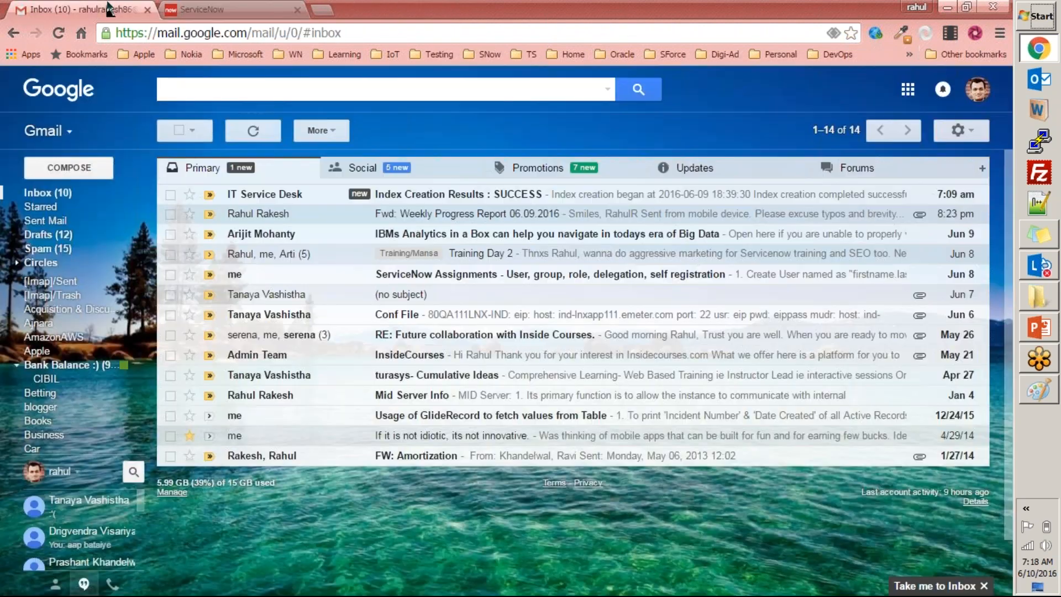
pyautogui.click(433, 199)
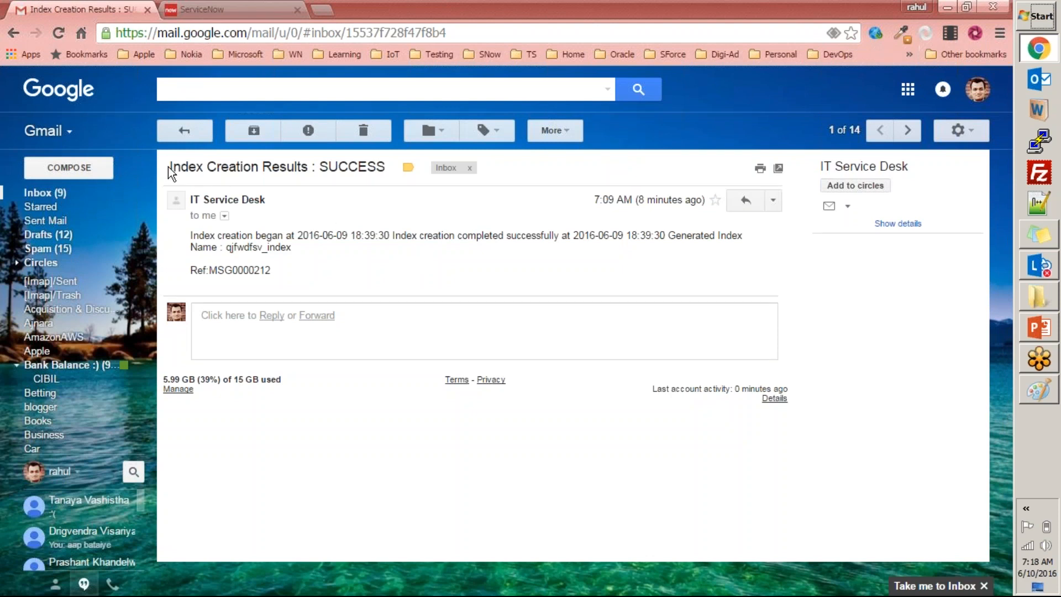
pyautogui.moveTo(170, 169); pyautogui.dragTo(387, 169)
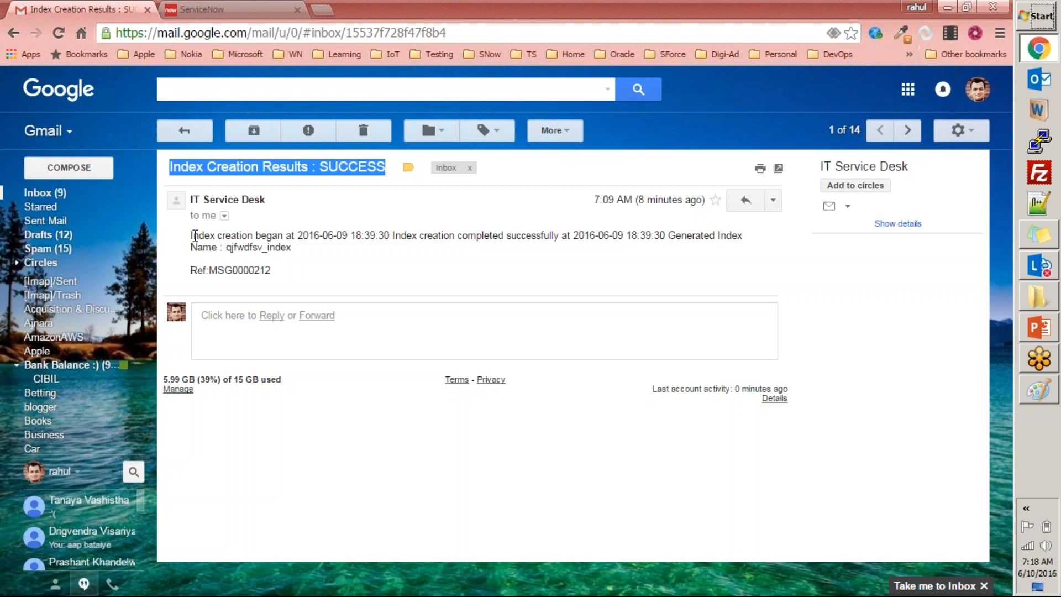
pyautogui.moveTo(362, 235); pyautogui.dragTo(323, 236)
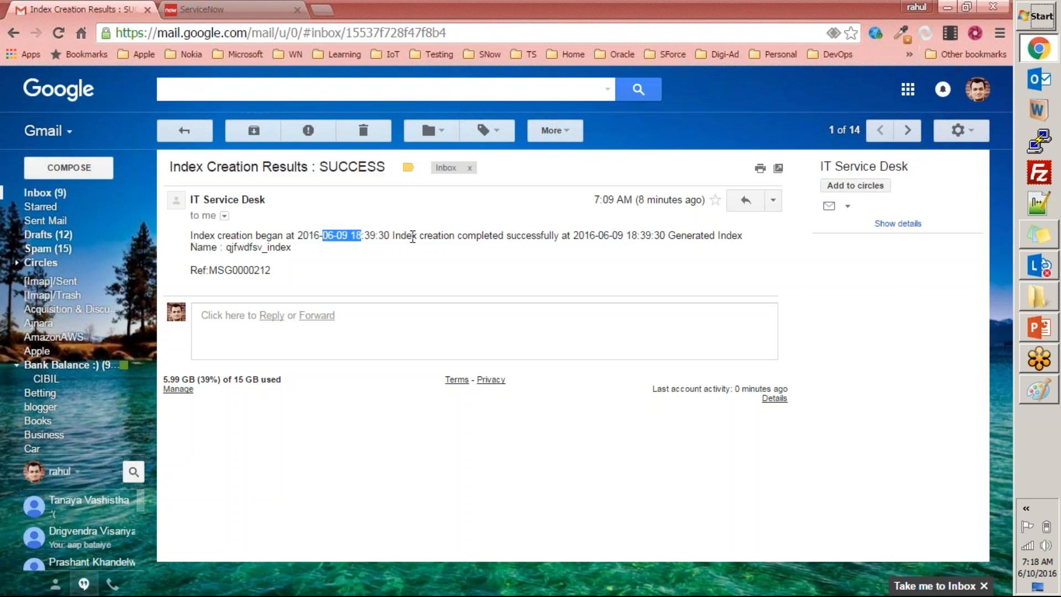
pyautogui.moveTo(579, 236); pyautogui.dragTo(640, 235)
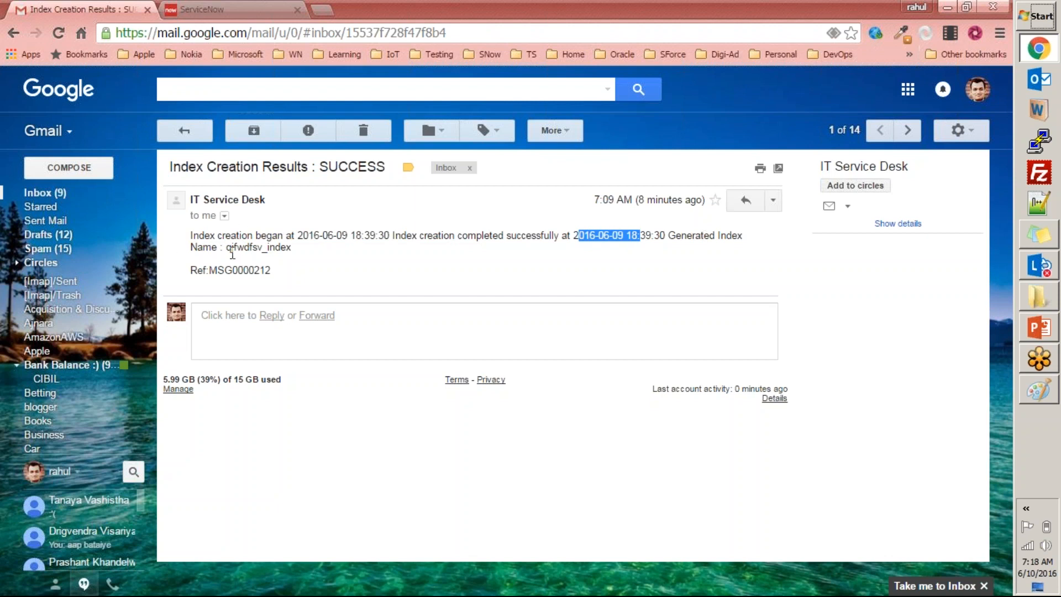
pyautogui.moveTo(225, 248); pyautogui.dragTo(308, 253)
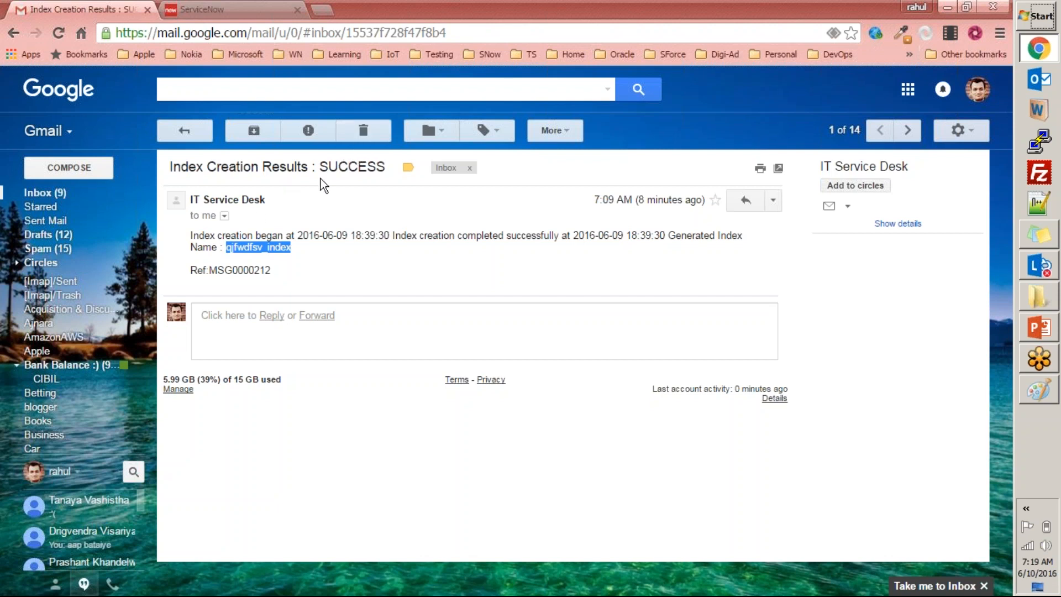
# Delete the index creation email, return to ServiceNow, and open Tables & Columns.
pyautogui.click(373, 133)
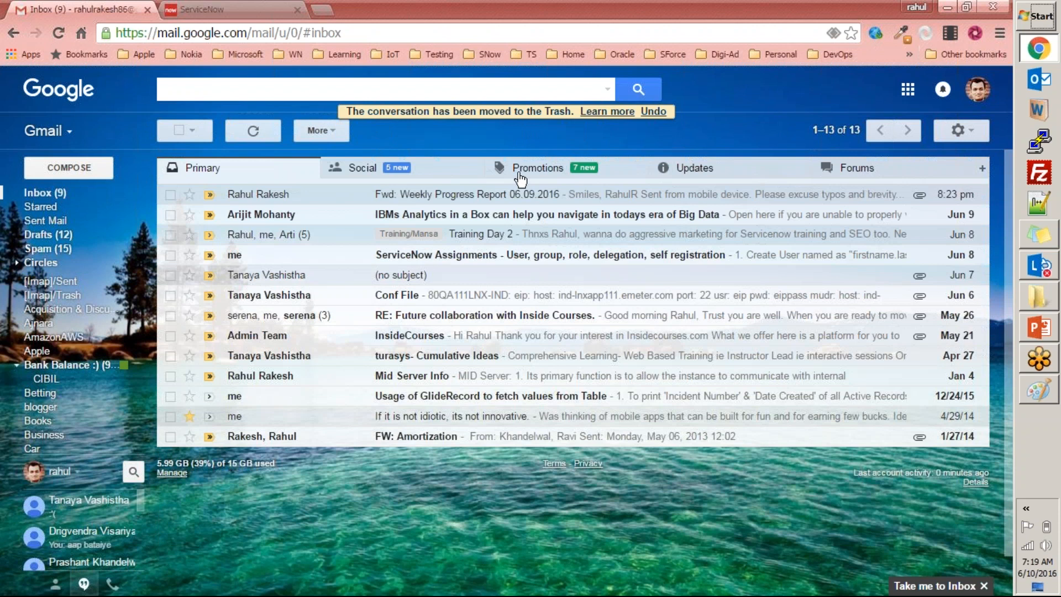
pyautogui.hotkey('ctrl', 'Tab')
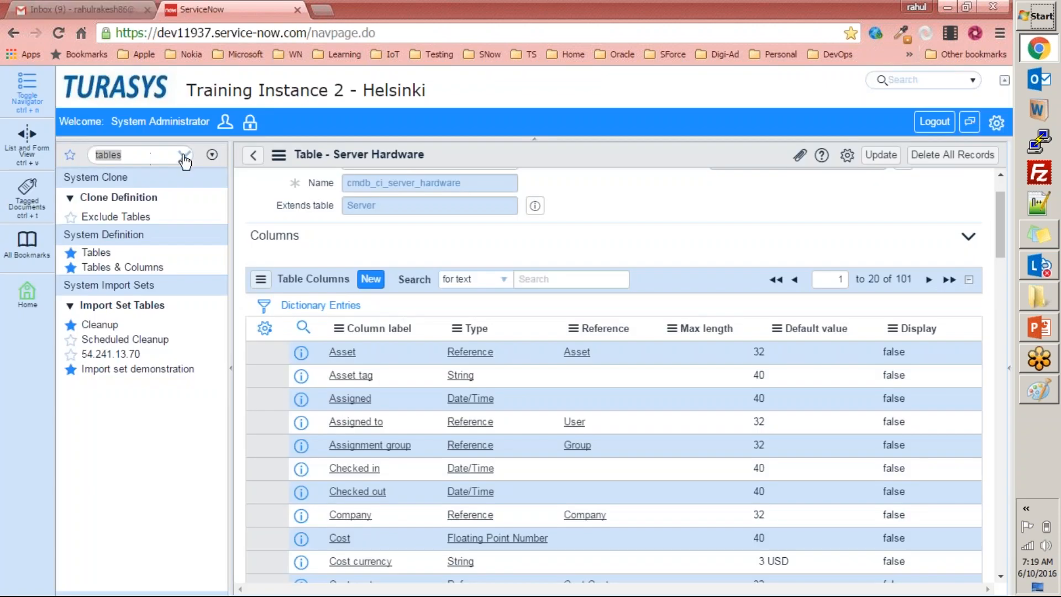
pyautogui.scroll(2, 596, 210)
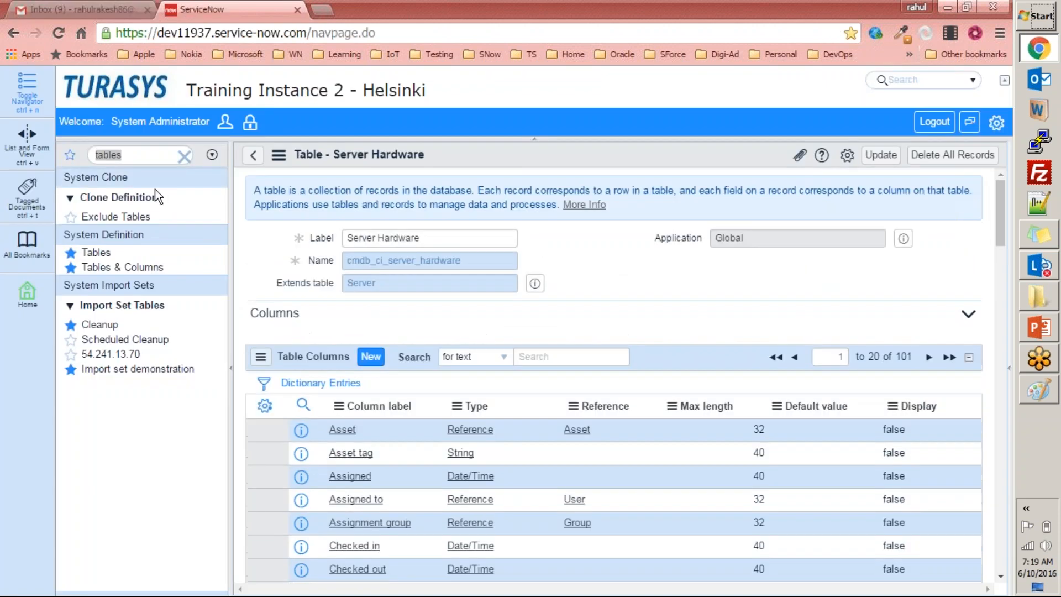
pyautogui.click(129, 268)
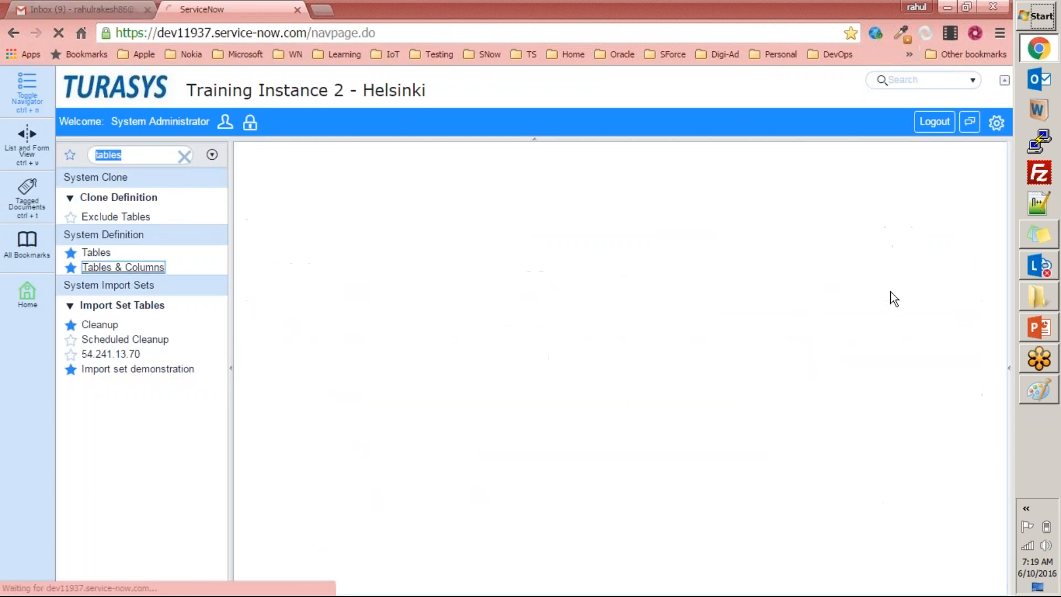
# Copy the table name sys_db_object from the PowerPoint slide and open its list in ServiceNow with sys_db_object.list.
pyautogui.click(1047, 340)
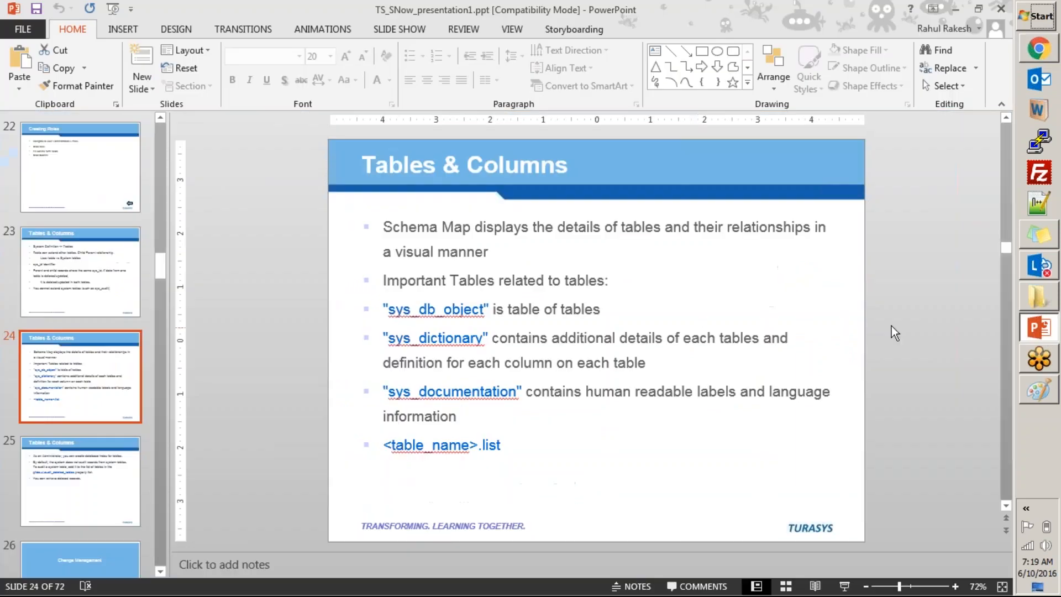
pyautogui.moveTo(485, 313); pyautogui.dragTo(391, 316)
pyautogui.hotkey('ctrl', 'c')
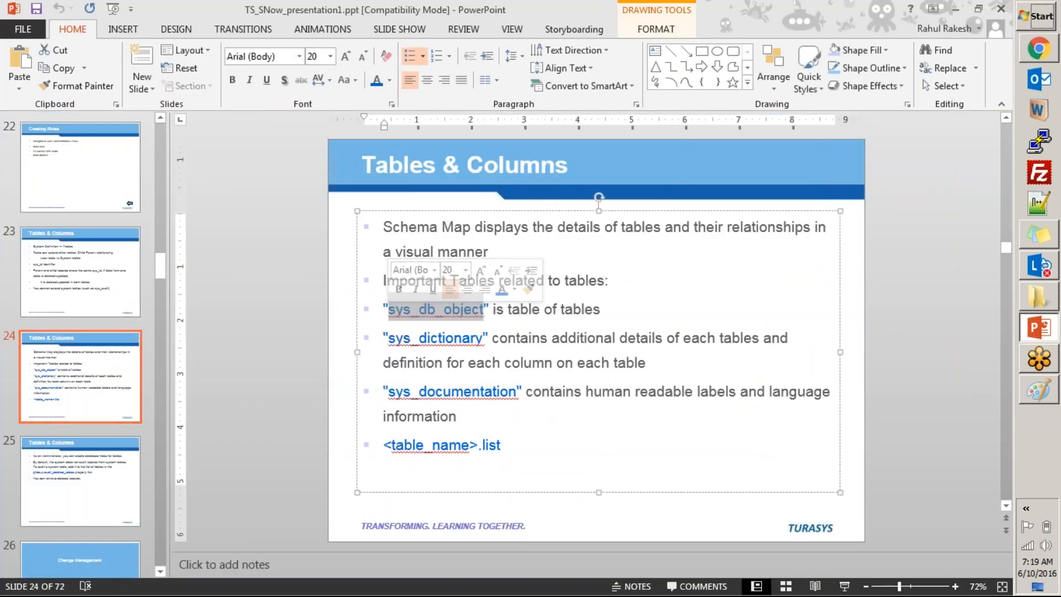
pyautogui.hotkey('alt', 'Tab')
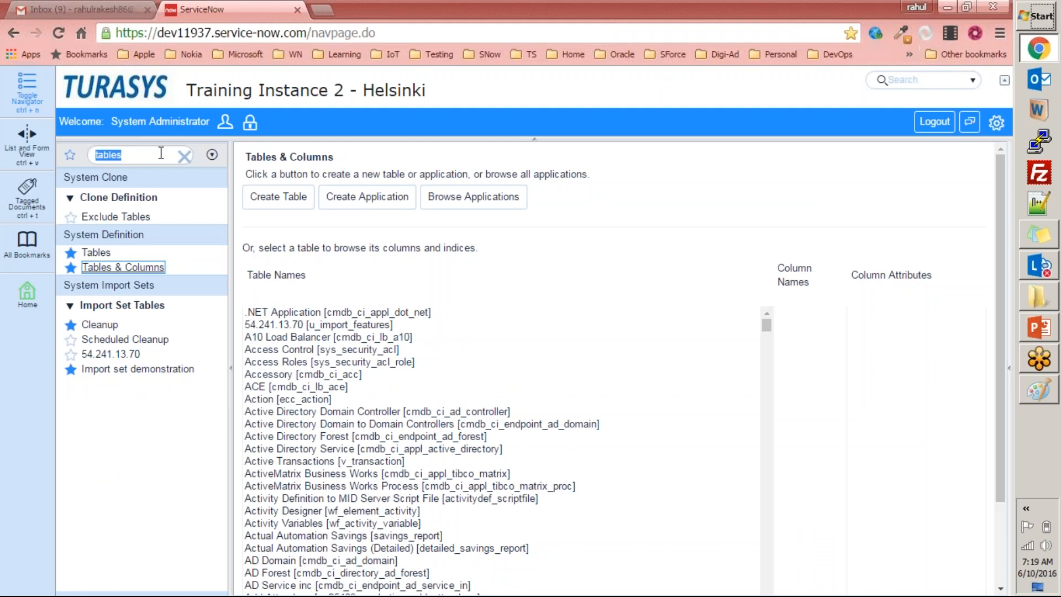
pyautogui.hotkey('ctrl', 'v')
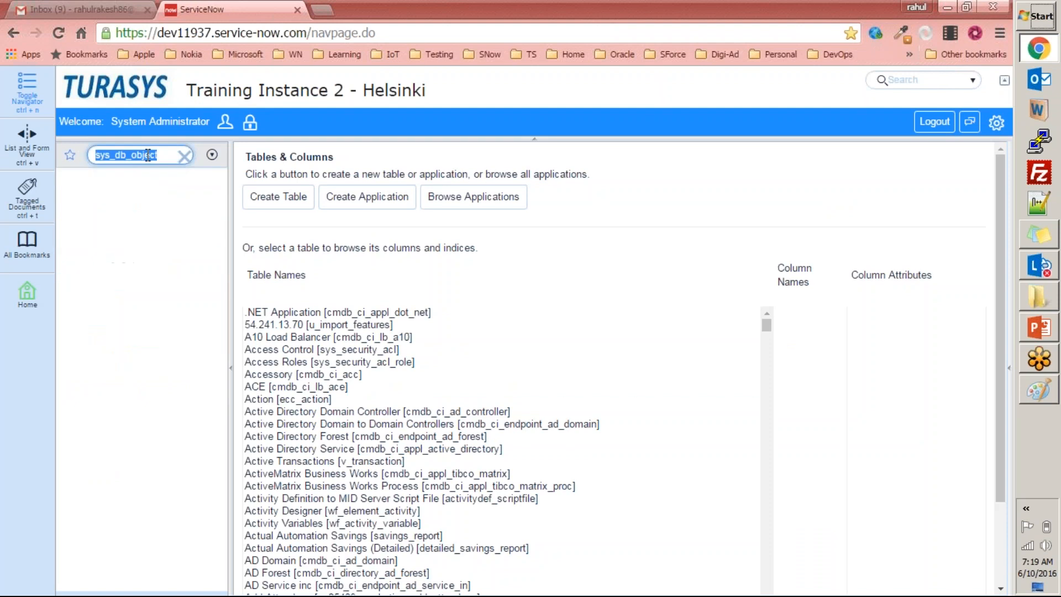
pyautogui.press('End')
pyautogui.write('.list')
pyautogui.press('Return')
pyautogui.scroll(-5, 374, 239)
# Copy the table name sys_dictionary from the PowerPoint slide and open its list in ServiceNow with sys_dictionary.list.
pyautogui.hotkey('alt', 'Tab')
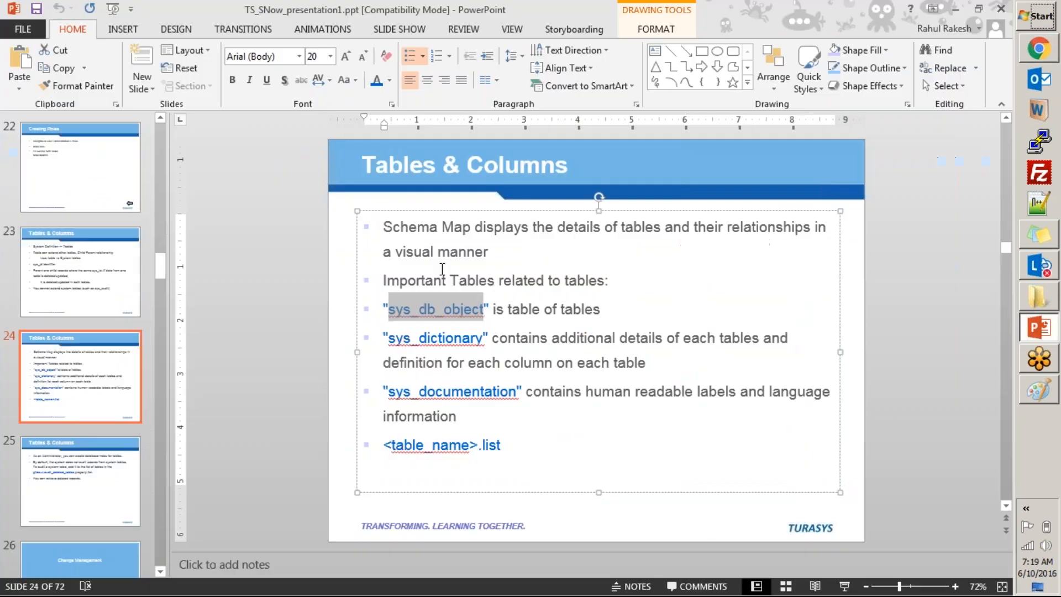
pyautogui.moveTo(388, 338); pyautogui.dragTo(484, 339)
pyautogui.hotkey('ctrl', 'c')
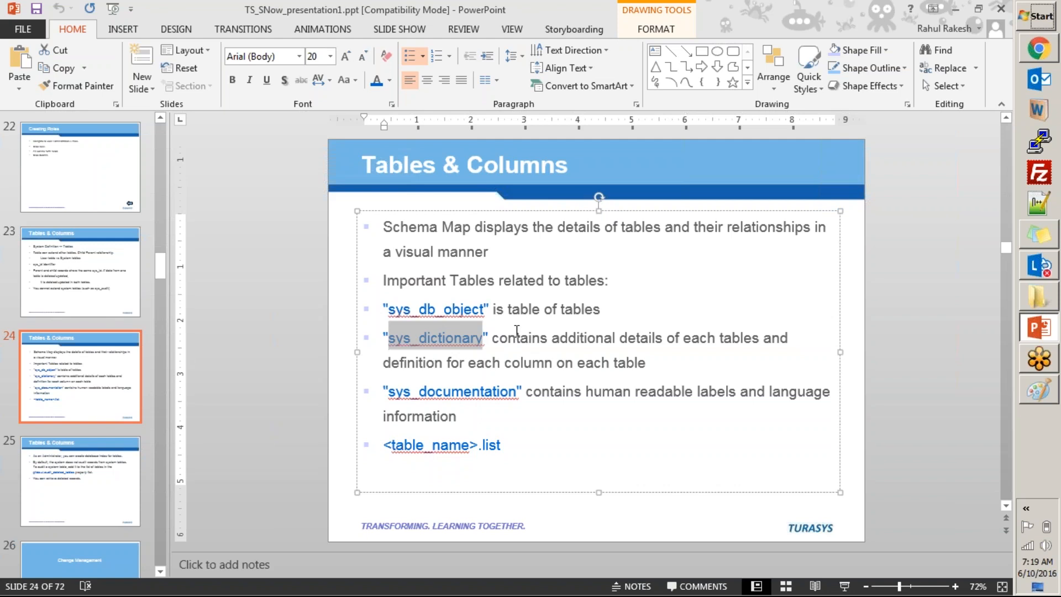
pyautogui.hotkey('alt', 'Tab')
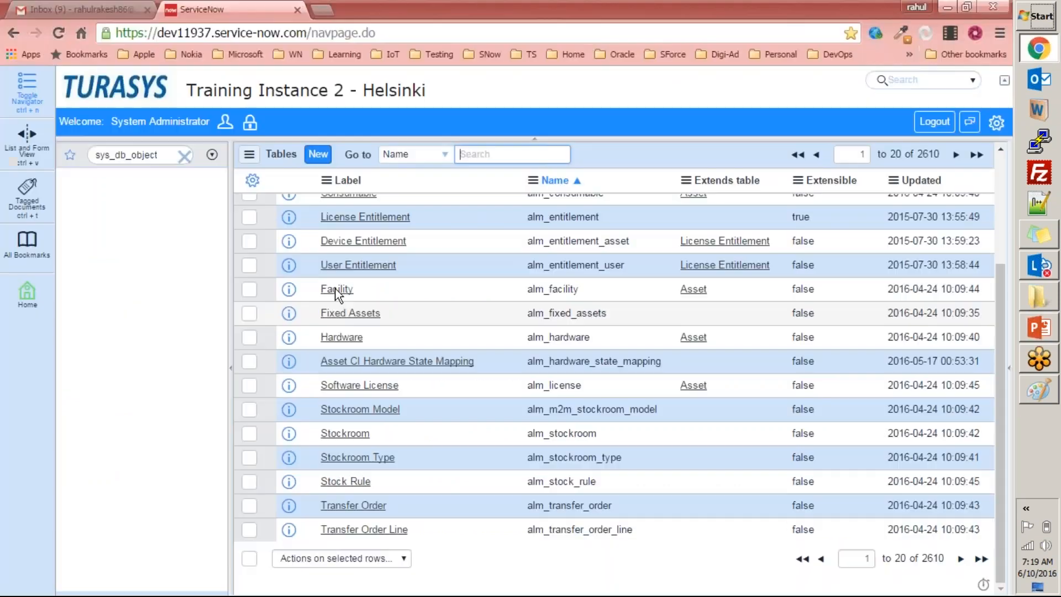
pyautogui.doubleClick(168, 154)
pyautogui.hotkey('ctrl', 'v')
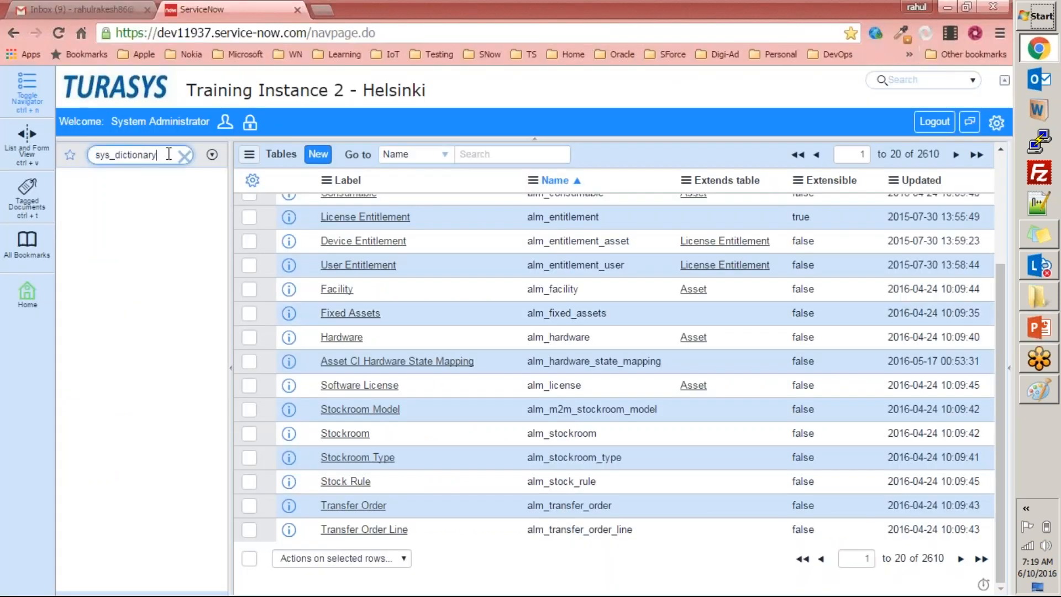
pyautogui.write('.list')
pyautogui.press('Return')
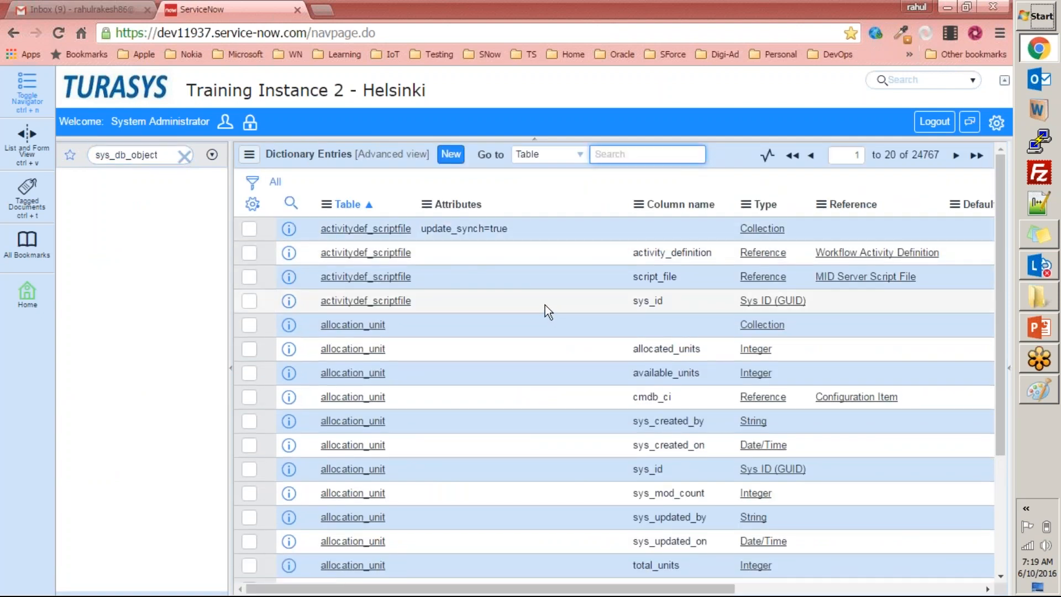
# Try to find the employee table's dictionary entries by searching the Table column for employee.
pyautogui.write('i')
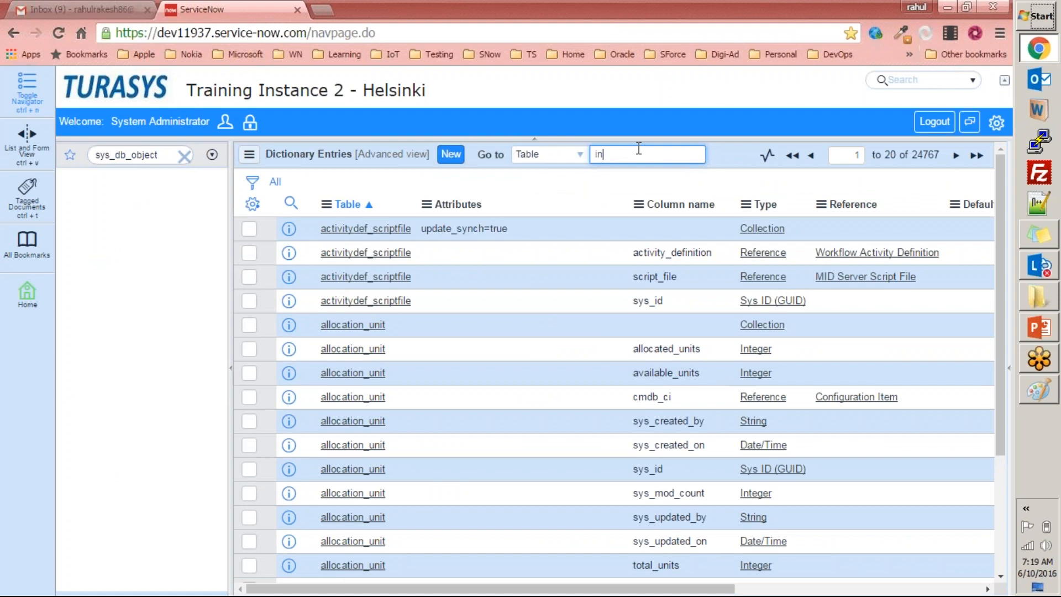
pyautogui.write('n')
pyautogui.press('BackSpace')
pyautogui.press('BackSpace')
pyautogui.write('employeee')
pyautogui.press('Return')
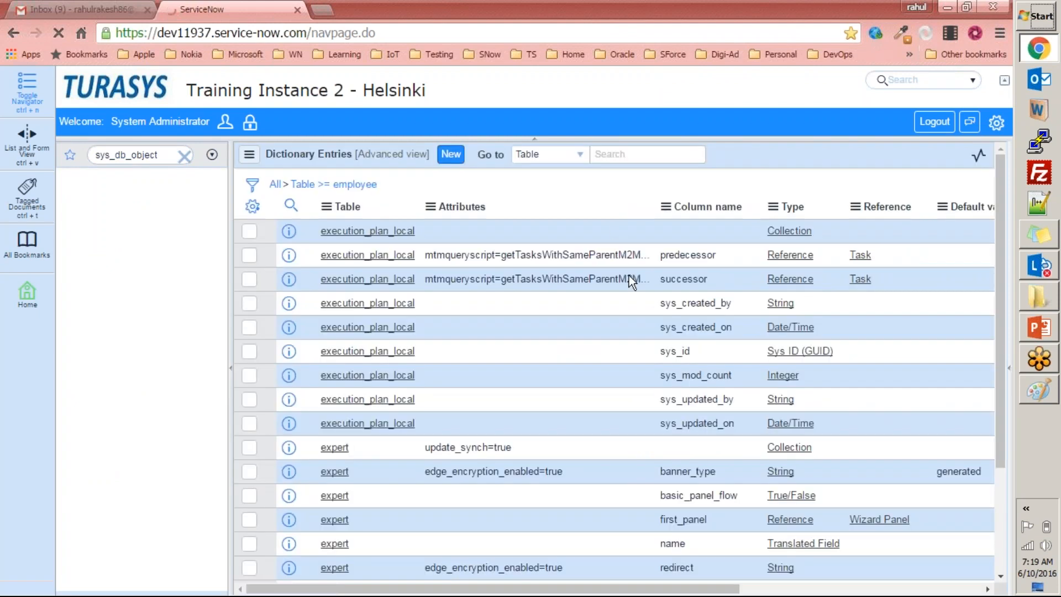
pyautogui.scroll(-4, 716, 352)
pyautogui.scroll(4, 662, 320)
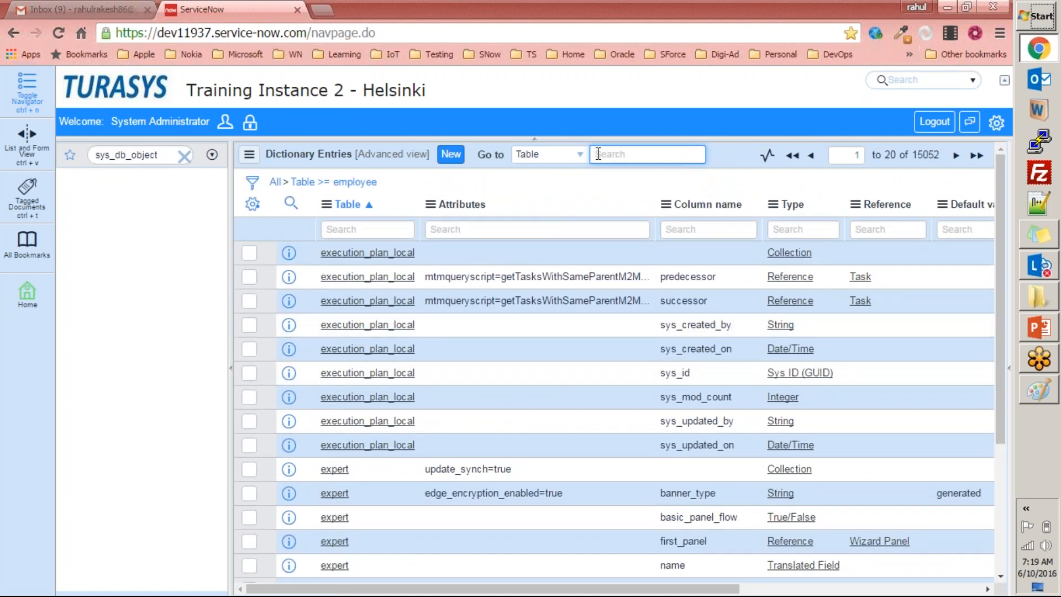
# Filter the dictionary entries to tables whose name contains incident, using a wildcard search, and review the listed columns.
pyautogui.write('%%incident')
pyautogui.press('Return')
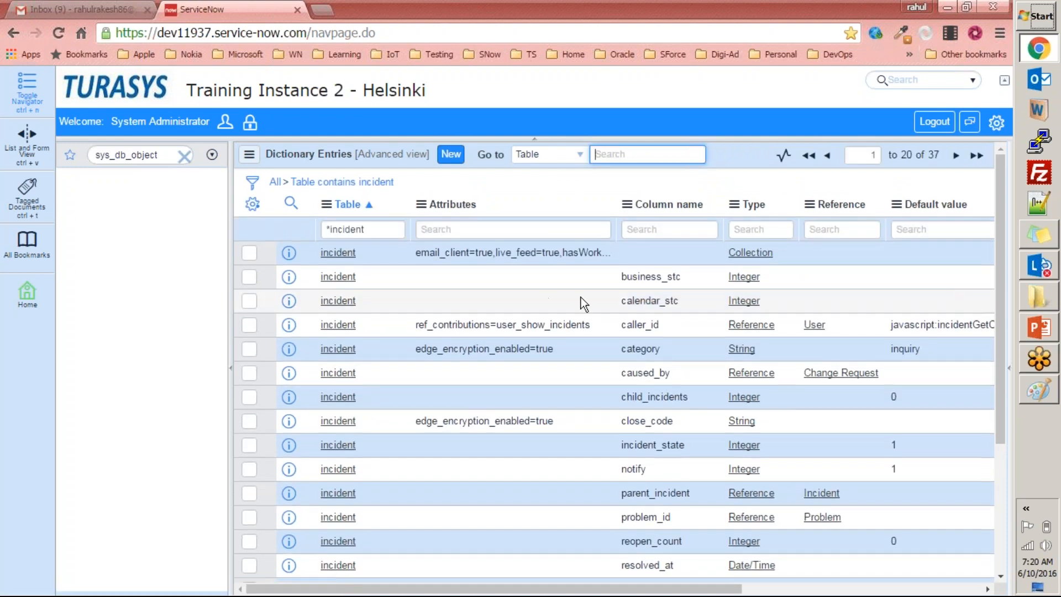
pyautogui.scroll(-4, 393, 363)
pyautogui.scroll(4, 394, 363)
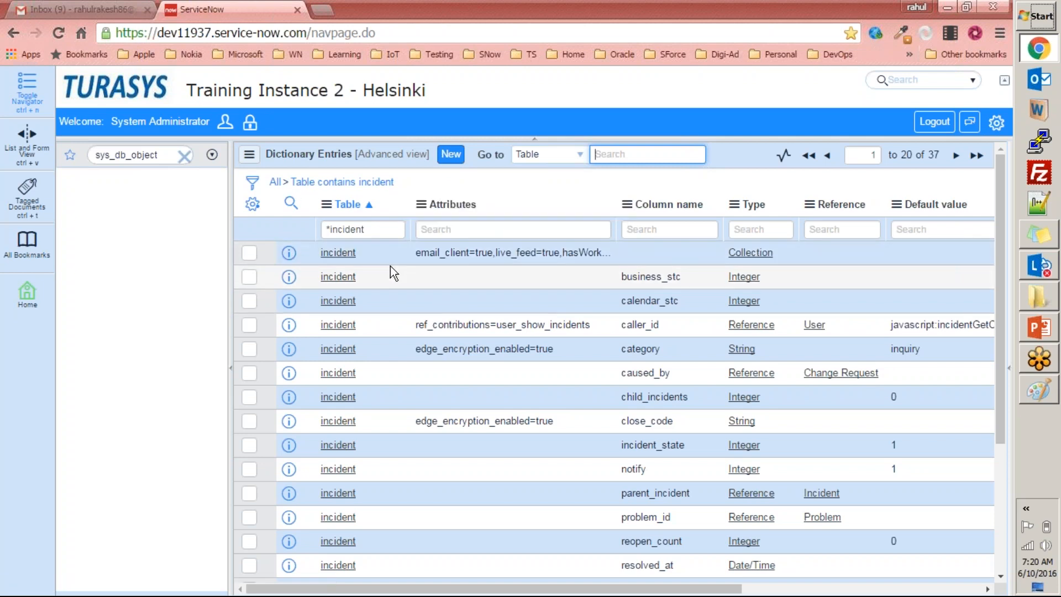
# Examine the incident table's dictionary entries, including column names, types, references and default values across the list.
pyautogui.scroll(-2, 387, 264)
pyautogui.scroll(-2, 605, 277)
pyautogui.scroll(5, 707, 359)
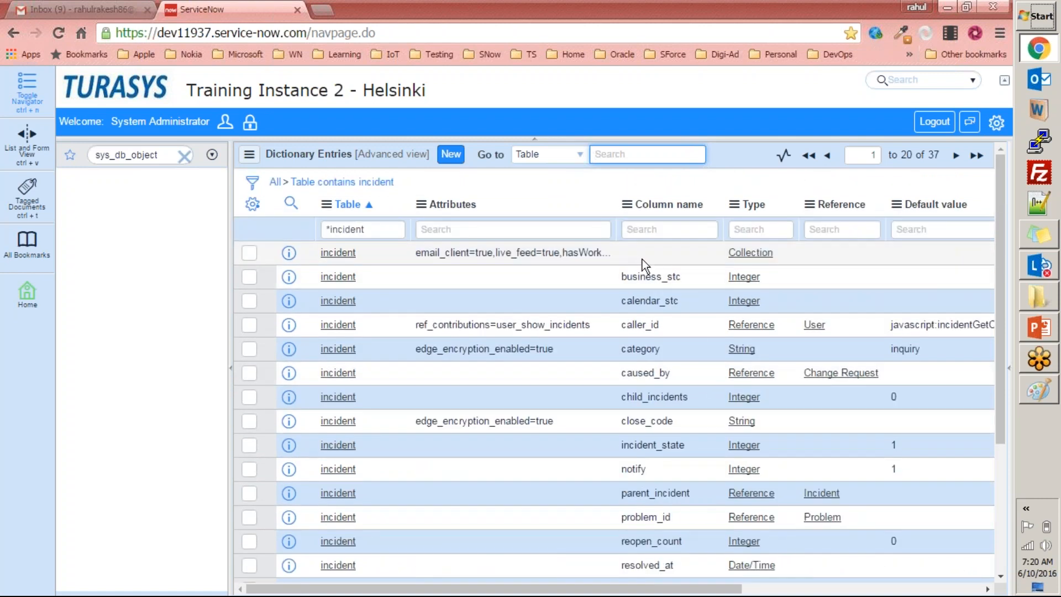
pyautogui.scroll(-3, 642, 260)
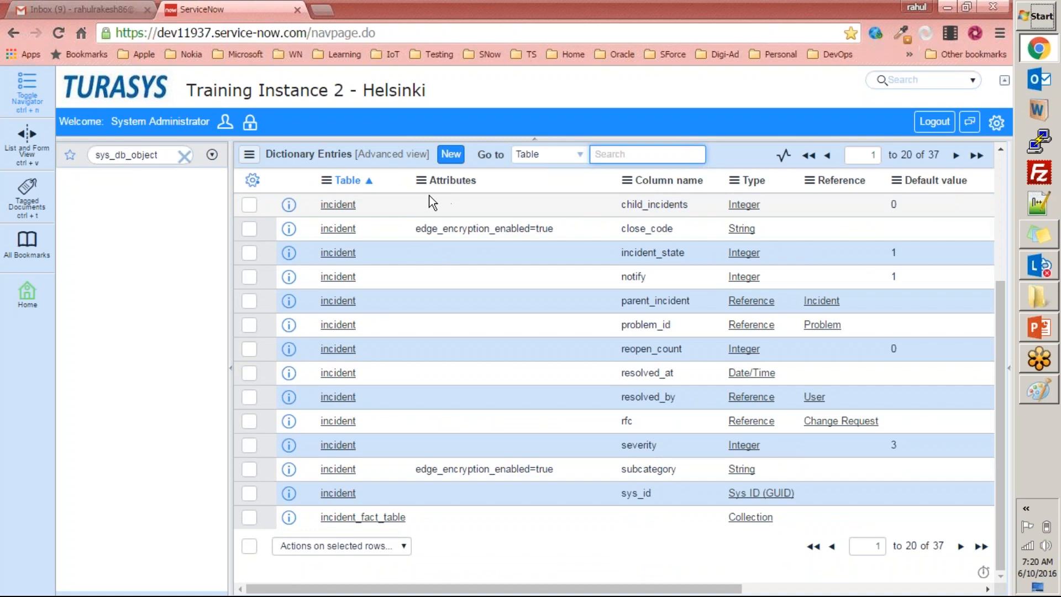
pyautogui.scroll(3, 652, 270)
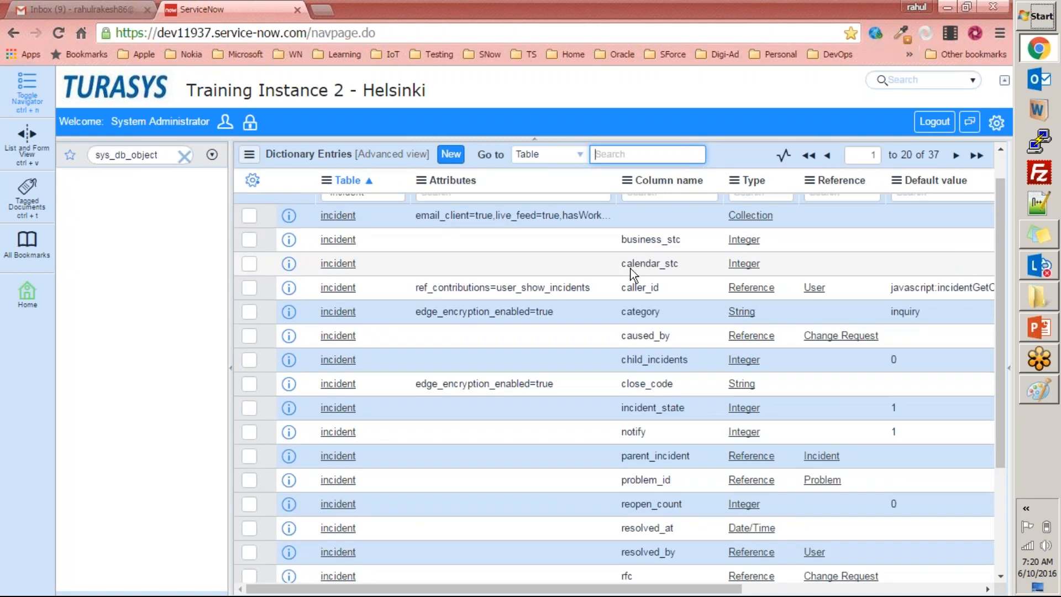
pyautogui.doubleClick(743, 240)
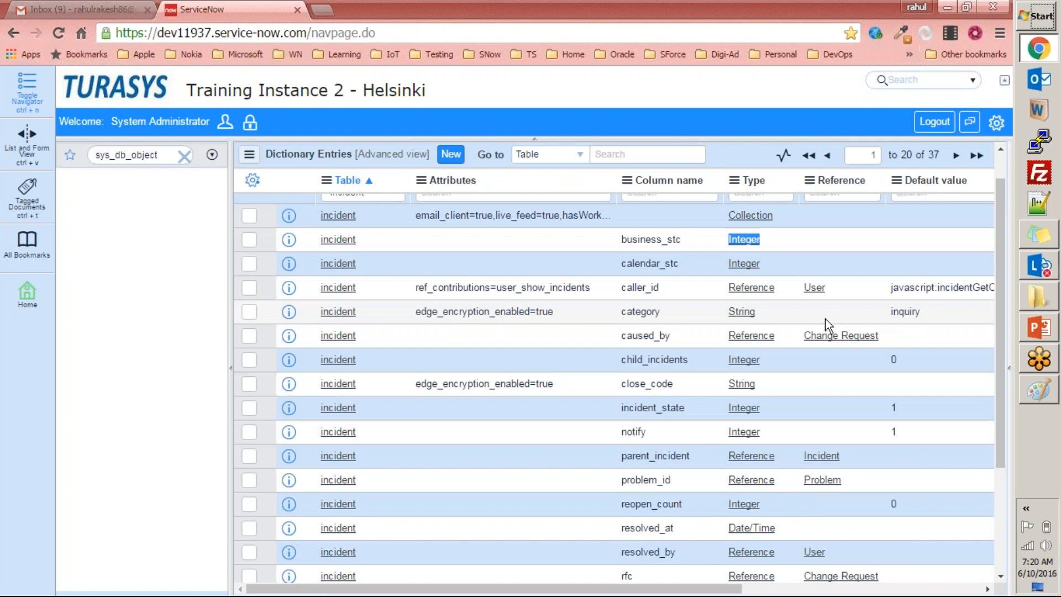
pyautogui.scroll(-1, 724, 301)
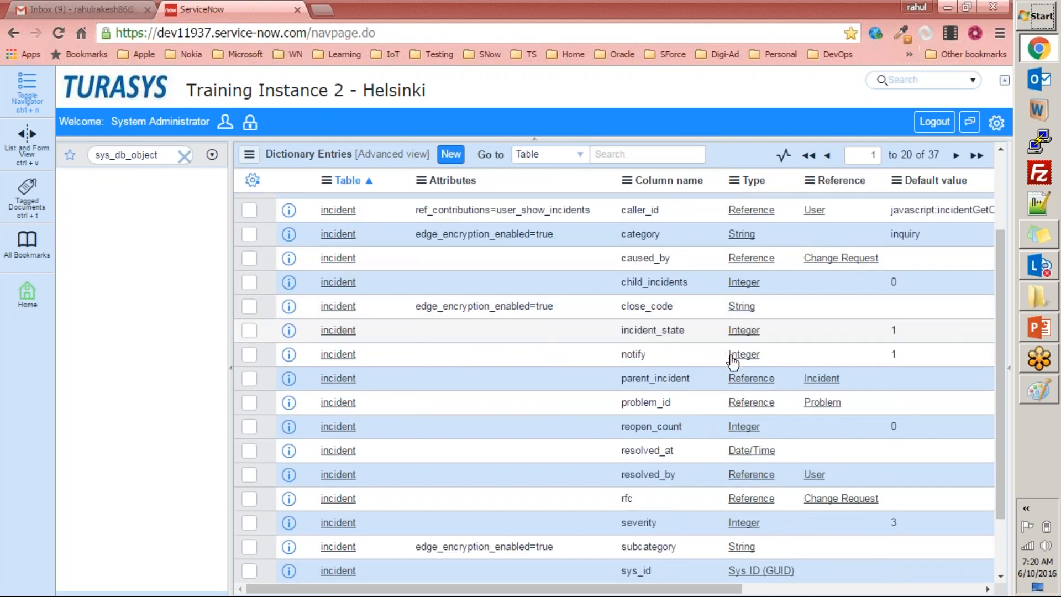
pyautogui.moveTo(670, 591); pyautogui.dragTo(841, 592)
pyautogui.moveTo(764, 591); pyautogui.dragTo(580, 583)
pyautogui.scroll(2, 532, 447)
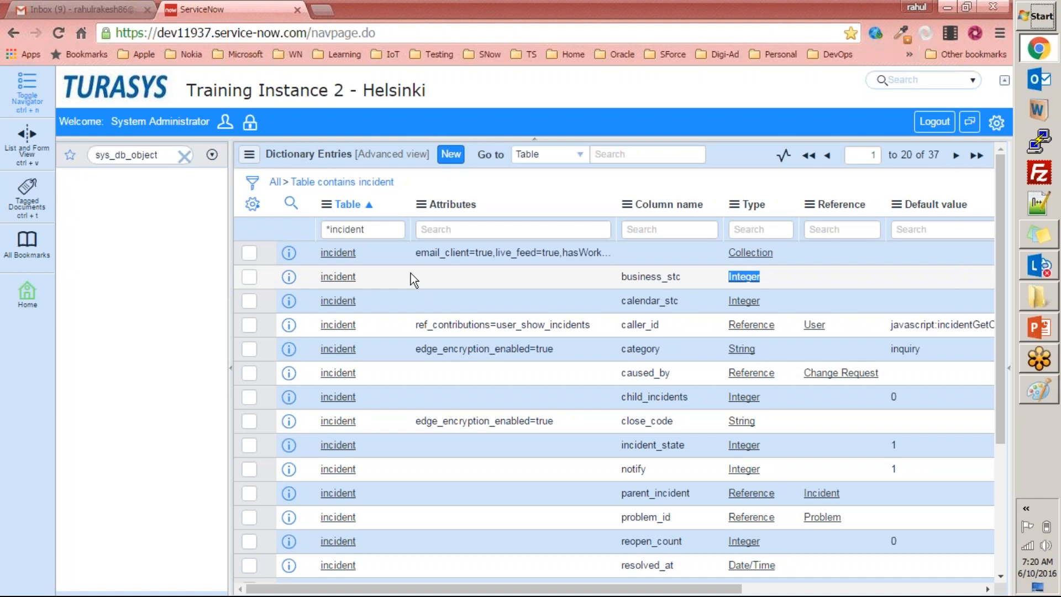
# Search the navigator for the incident module, open a new incident form, and focus its Subcategory field.
pyautogui.doubleClick(169, 152)
pyautogui.write('incin')
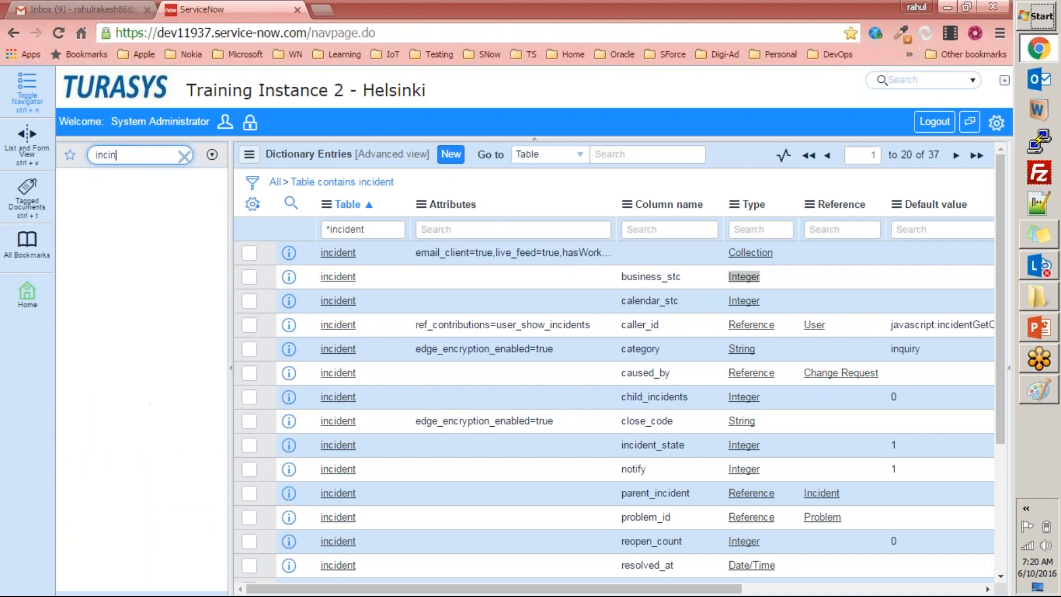
pyautogui.press('BackSpace')
pyautogui.write('de')
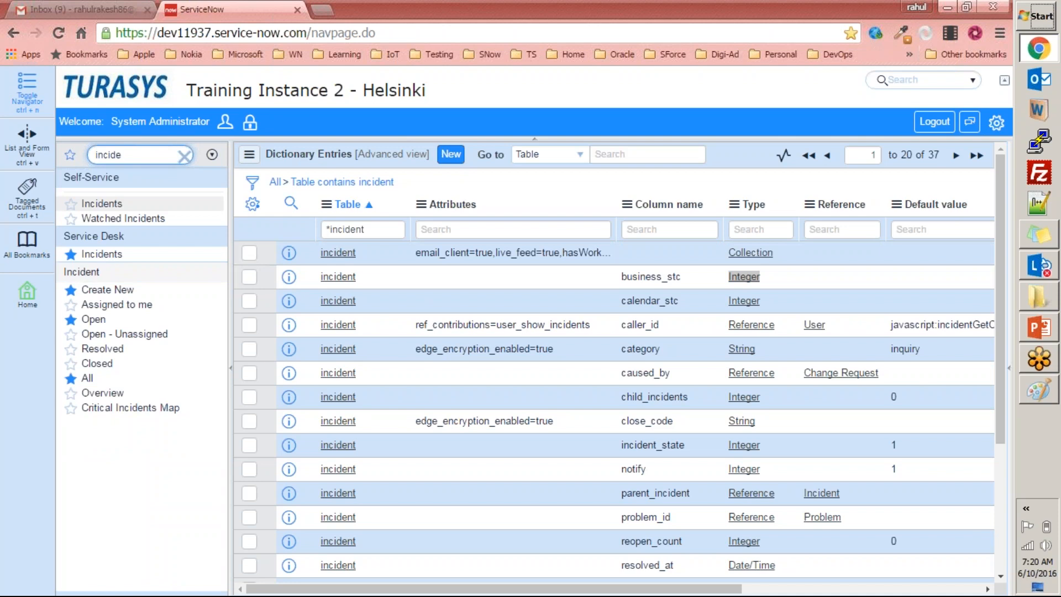
pyautogui.click(123, 293)
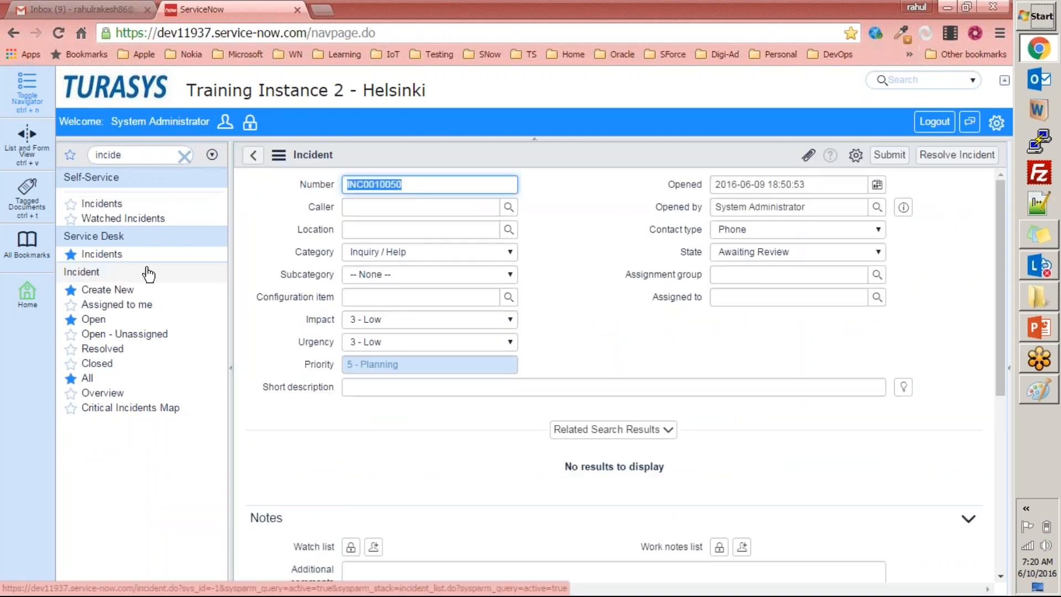
pyautogui.click(290, 296)
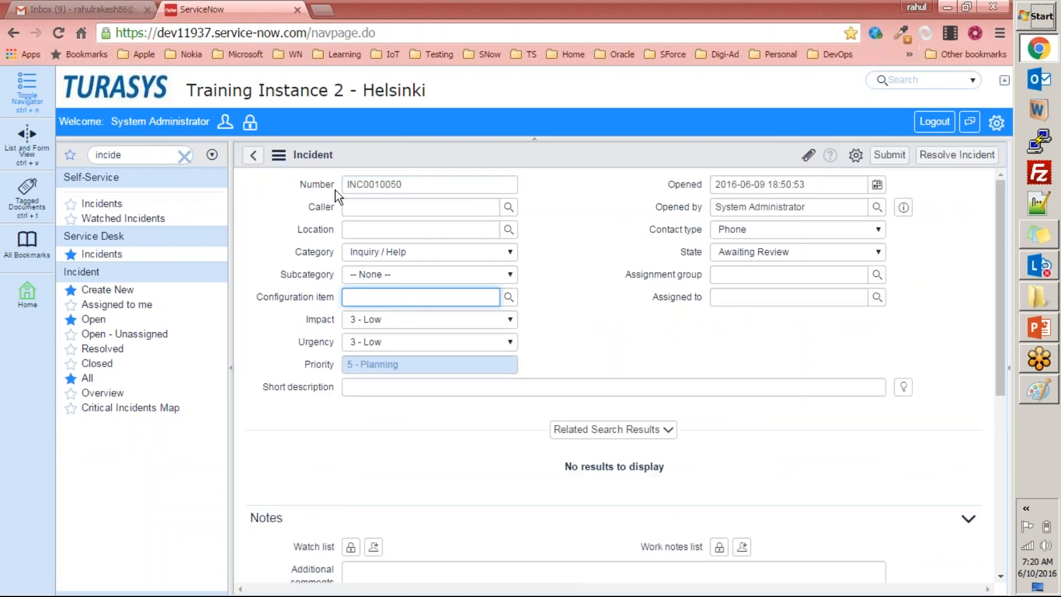
pyautogui.click(337, 288)
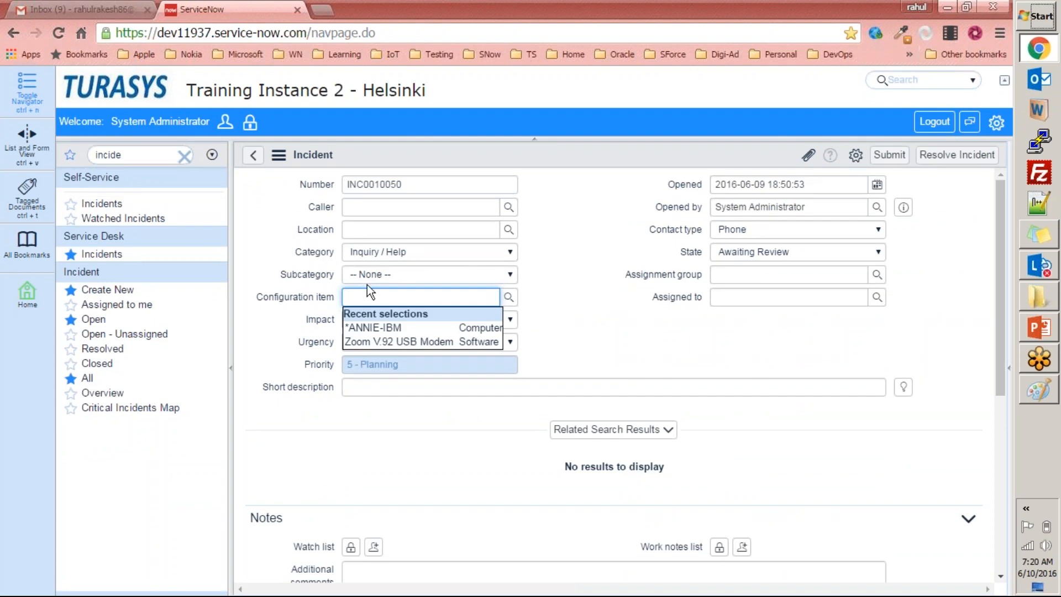
pyautogui.click(298, 275)
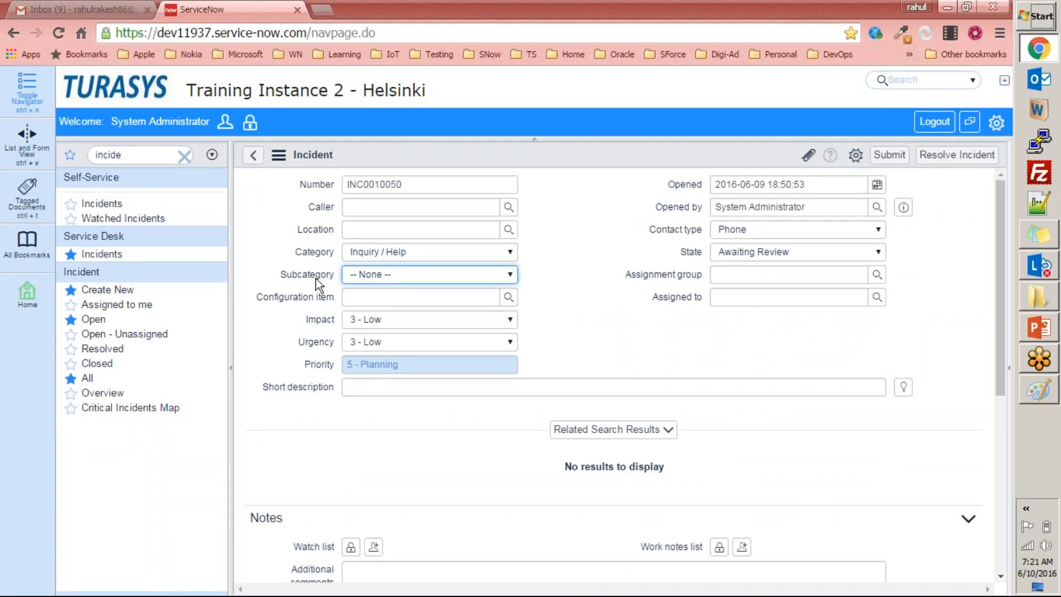
# Open the dictionary configuration of the Subcategory field and examine its type, maximum length and dependent field settings.
pyautogui.rightClick(315, 275)
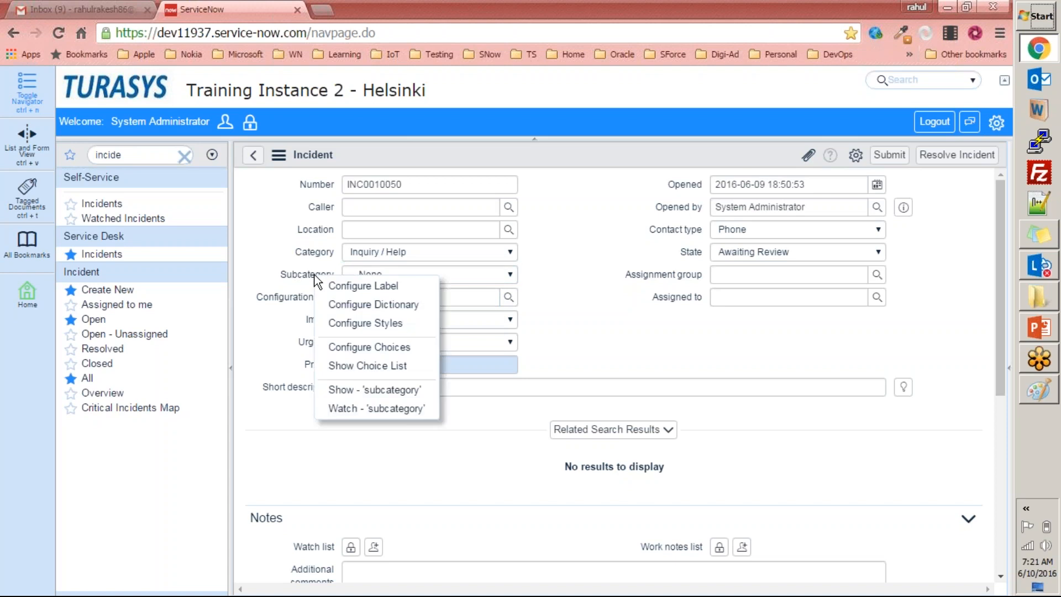
pyautogui.click(366, 306)
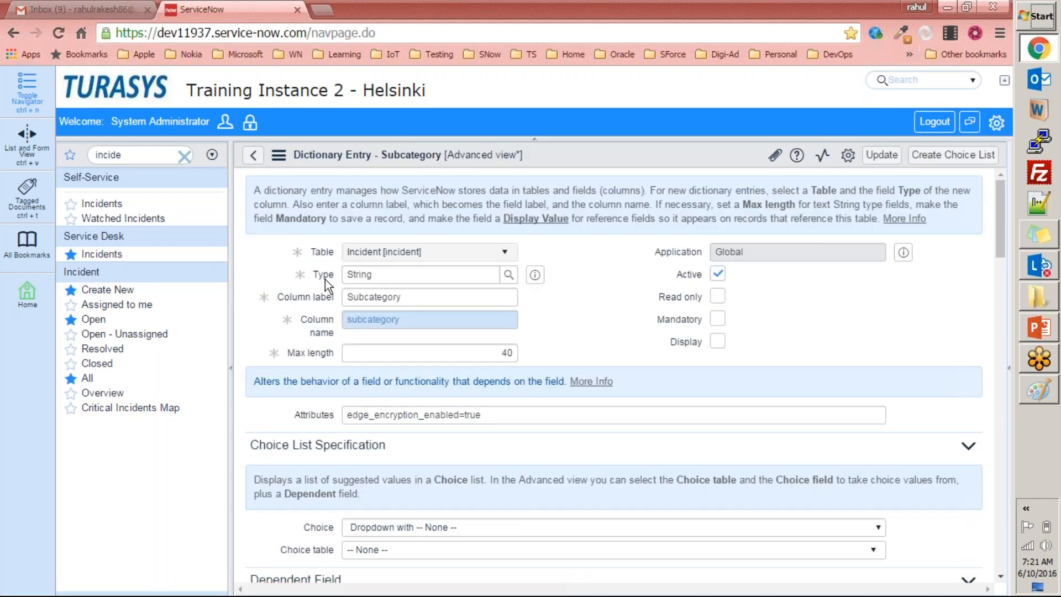
pyautogui.scroll(-5, 612, 283)
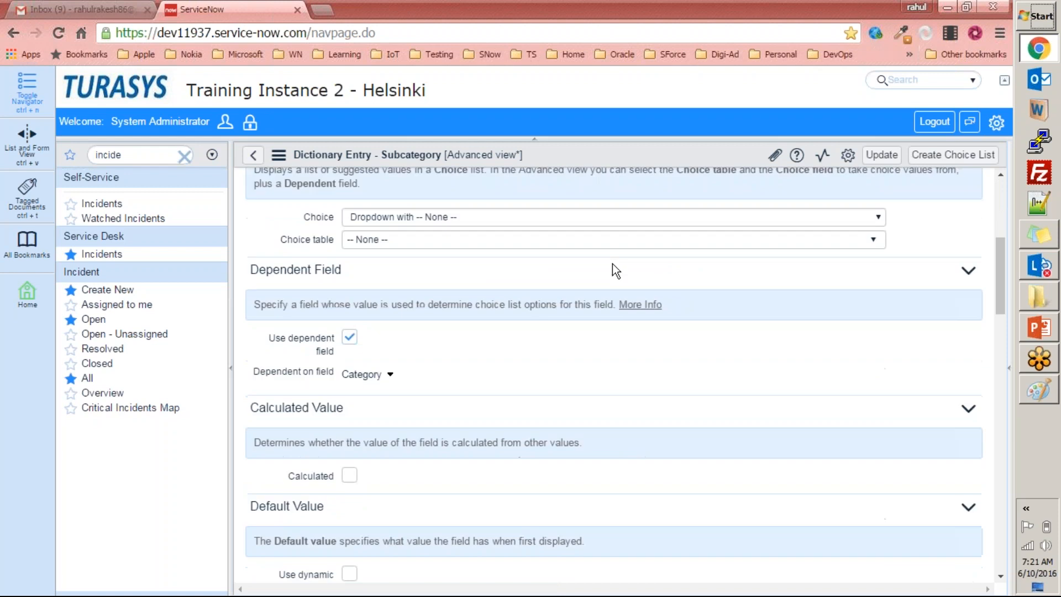
pyautogui.scroll(5, 595, 261)
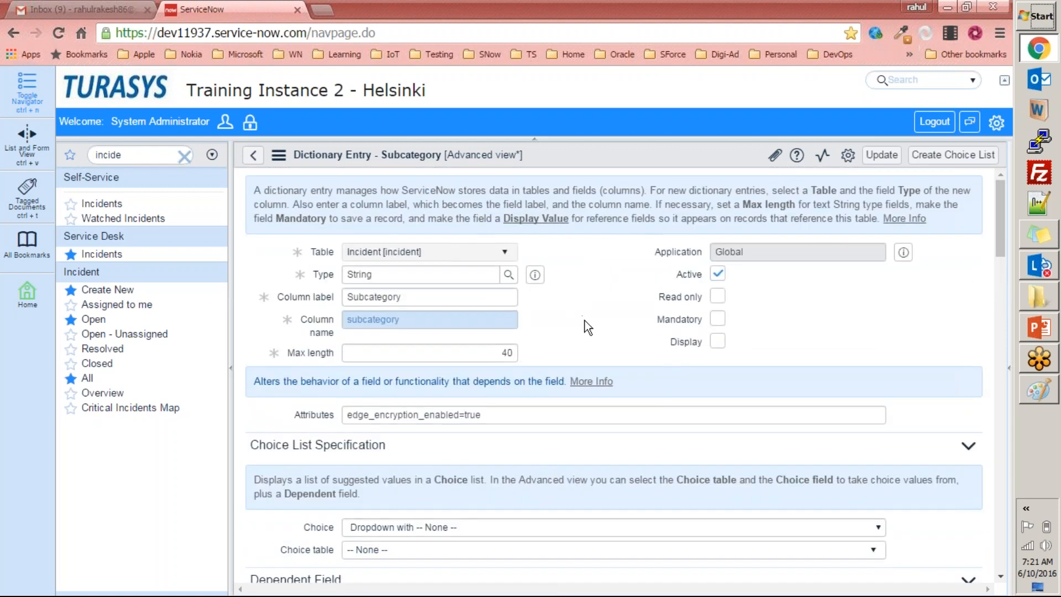
pyautogui.doubleClick(476, 348)
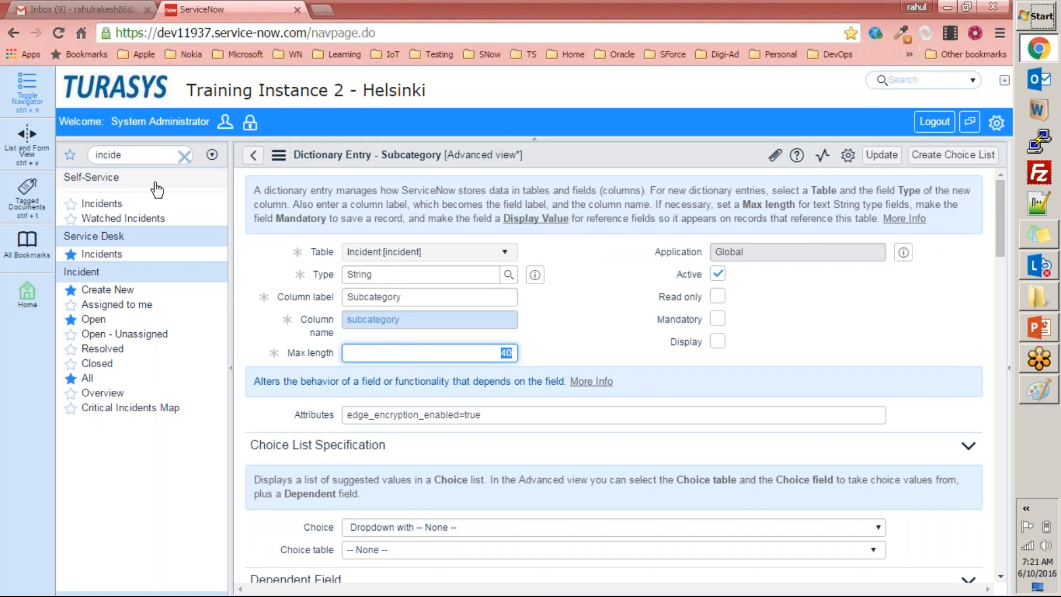
# Copy the table name sys_documentation from the PowerPoint slide and open its list in ServiceNow with sys_documentation.list.
pyautogui.click(1039, 329)
pyautogui.moveTo(391, 392); pyautogui.dragTo(516, 393)
pyautogui.hotkey('ctrl', 'c')
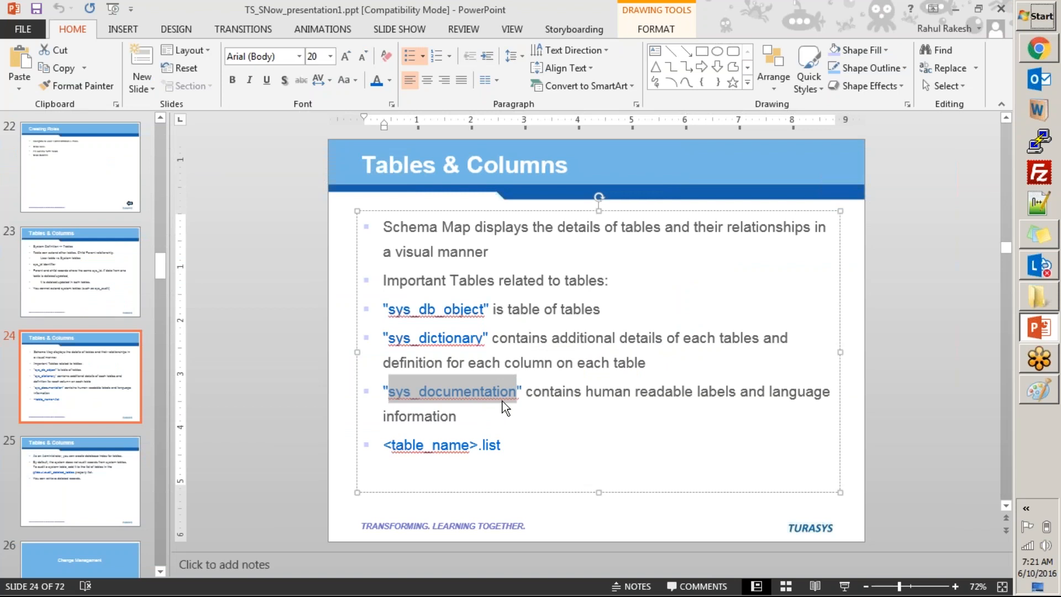
pyautogui.hotkey('alt', 'Tab')
pyautogui.doubleClick(153, 159)
pyautogui.hotkey('ctrl', 'v')
pyautogui.write('.l')
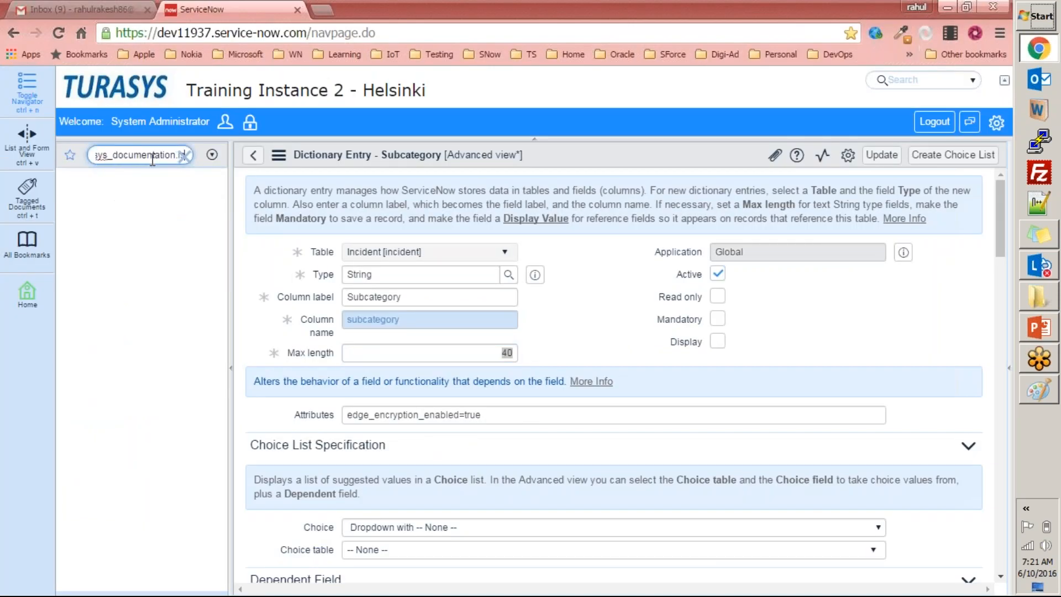
pyautogui.write('is')
pyautogui.click(185, 156)
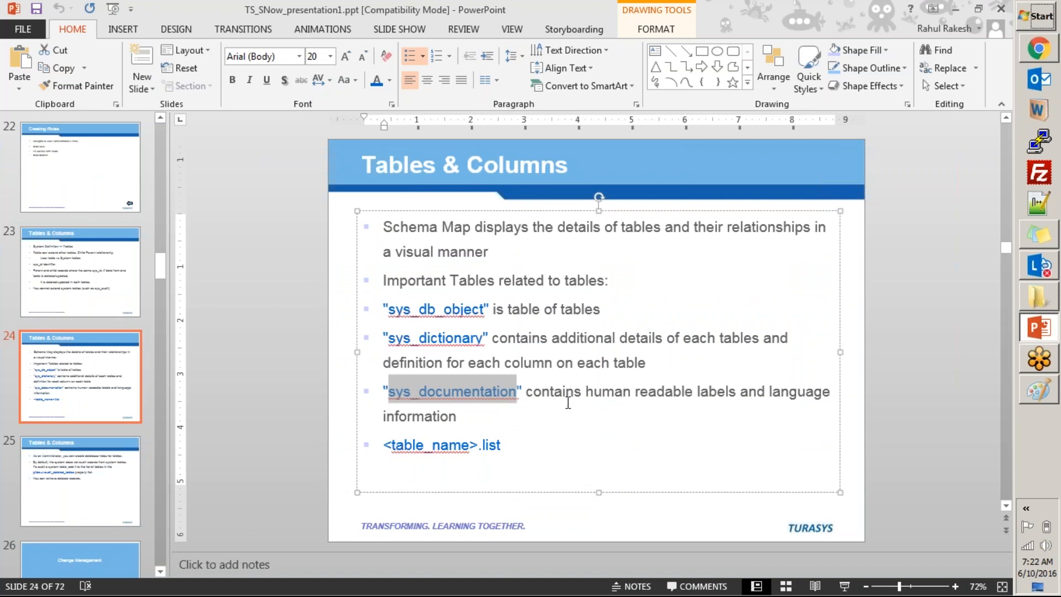
pyautogui.hotkey('alt', 'Tab')
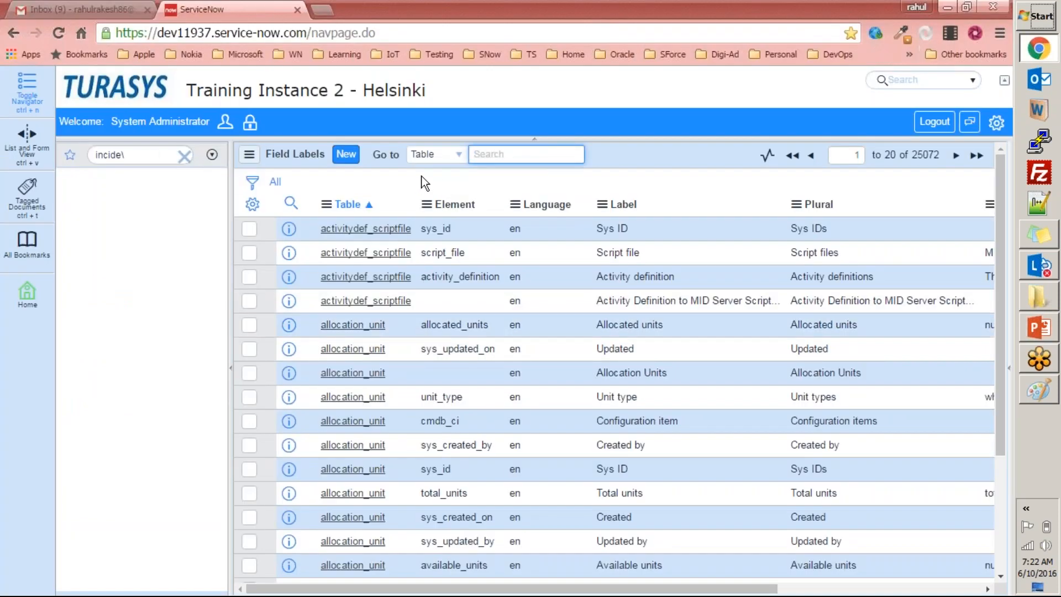
# Filter the navigator by inci and open a blank form for creating an incident.
pyautogui.click(149, 156)
pyautogui.press('BackSpace')
pyautogui.write('inci')
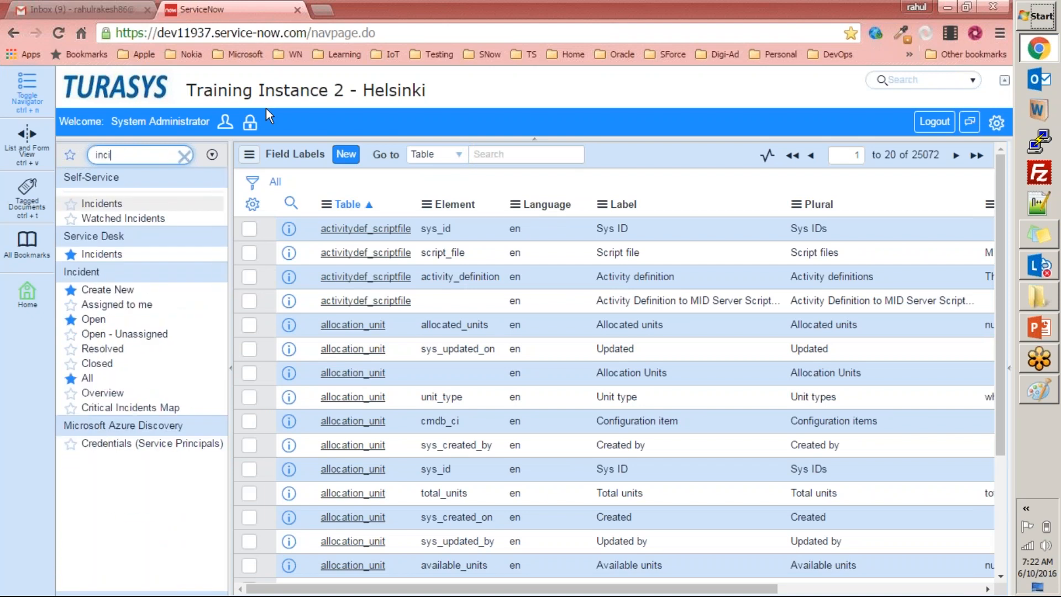
pyautogui.click(108, 290)
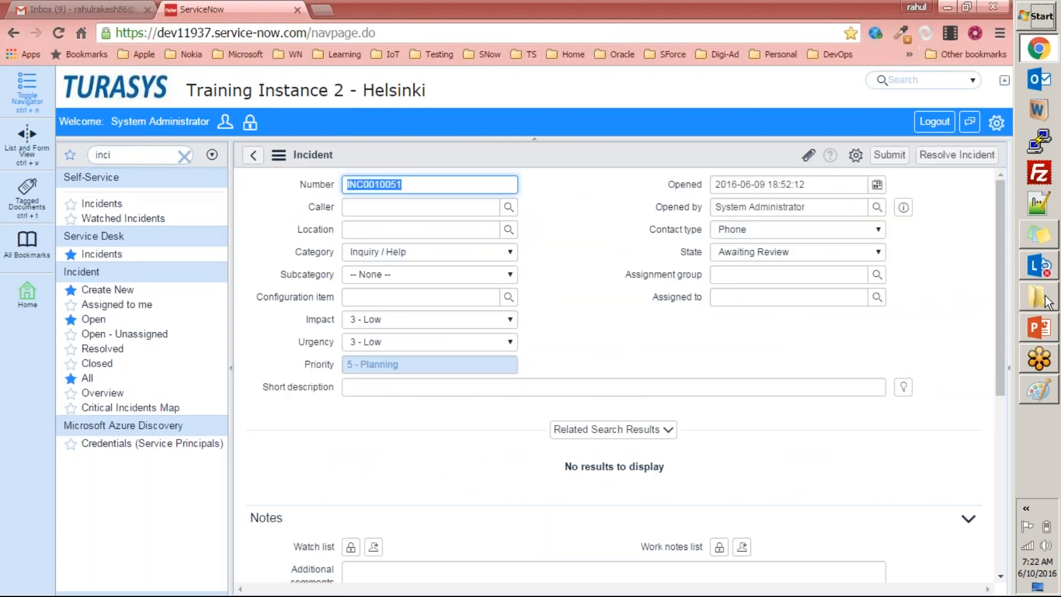
# Switch to Paint and start a new blank picture, discarding the existing Employee and User drawing.
pyautogui.click(1040, 388)
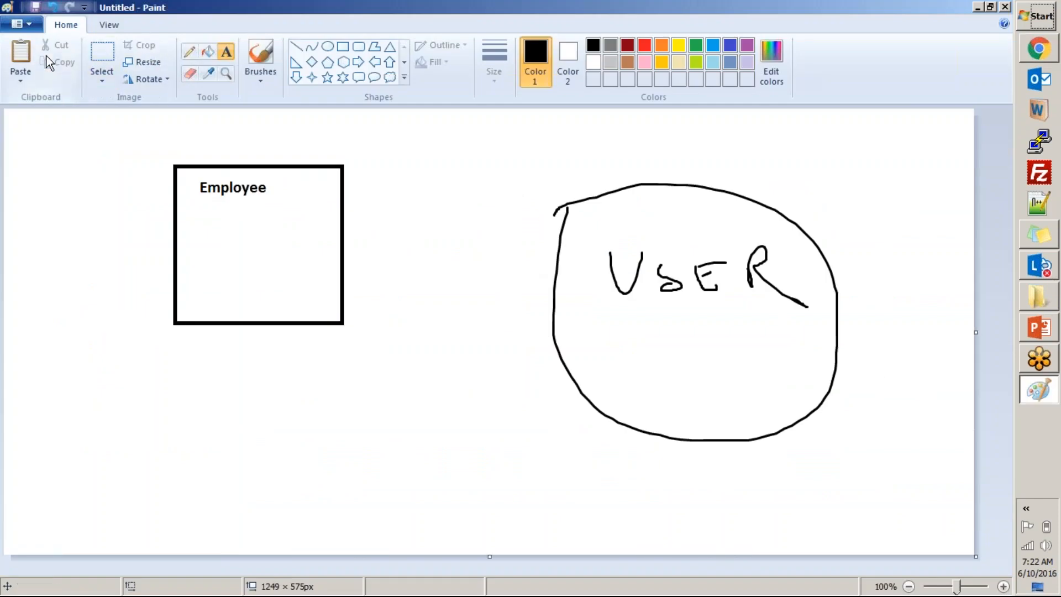
pyautogui.hotkey('alt', 'f')
pyautogui.press('n')
pyautogui.press('n')
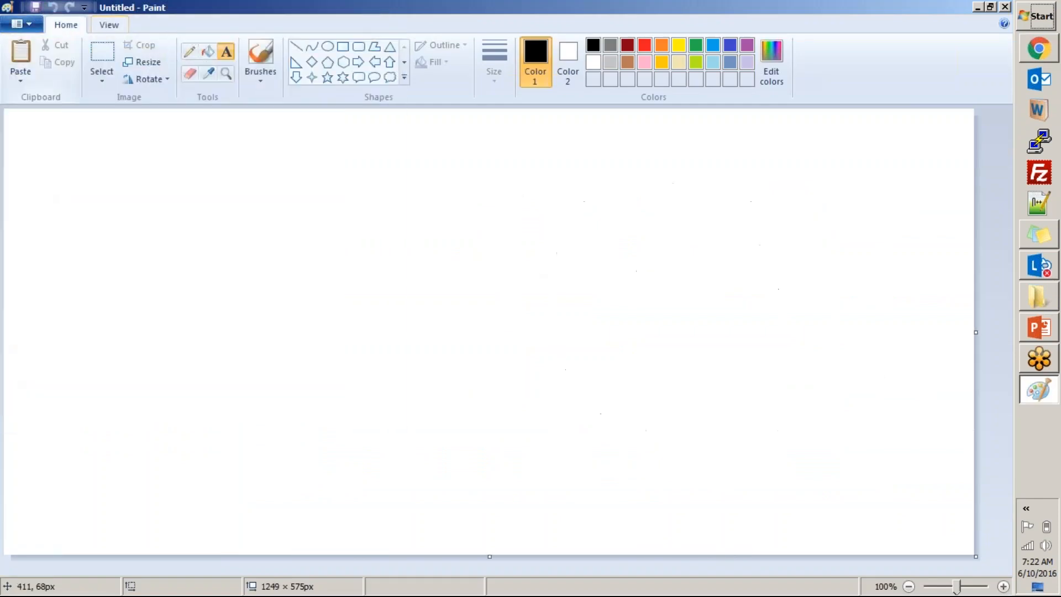
# Draw a large rectangle near the middle of the canvas and label it incident inside.
pyautogui.click(343, 46)
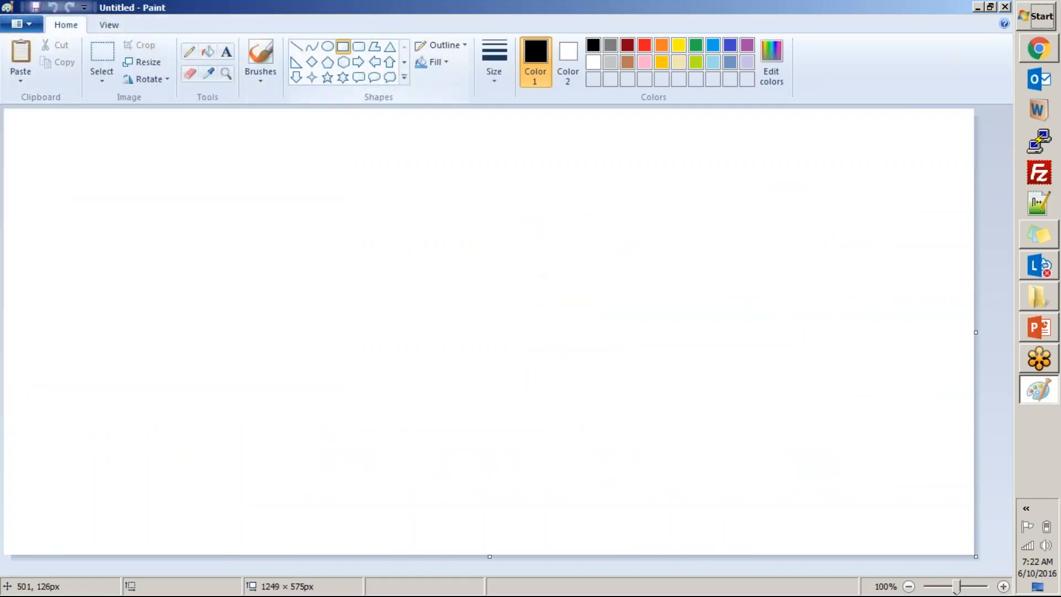
pyautogui.moveTo(319, 221); pyautogui.dragTo(517, 377)
pyautogui.click(226, 52)
pyautogui.click(374, 250)
pyautogui.write('inci')
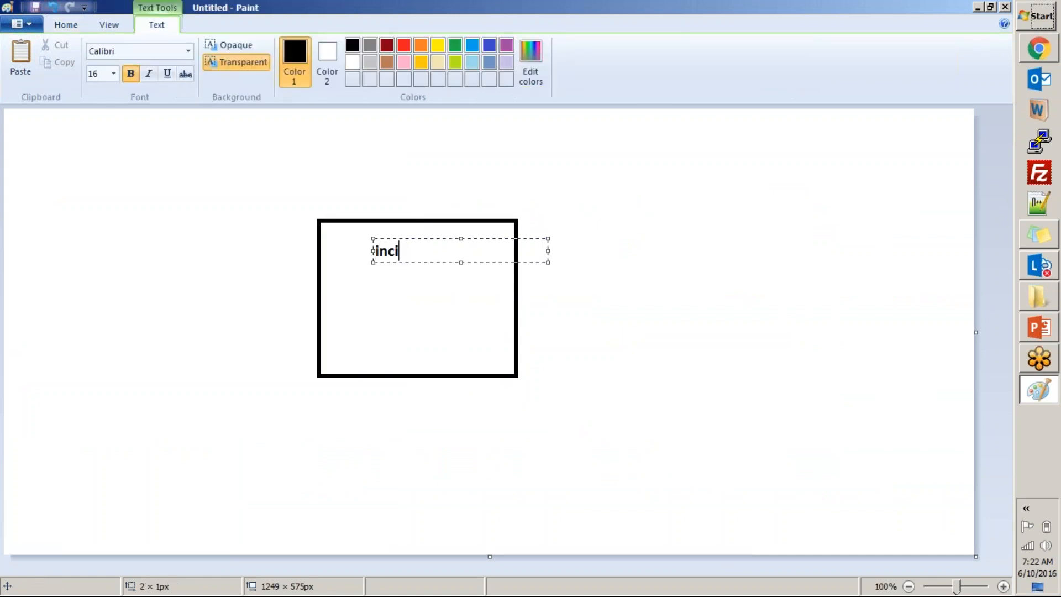
pyautogui.write('dent')
pyautogui.click(677, 278)
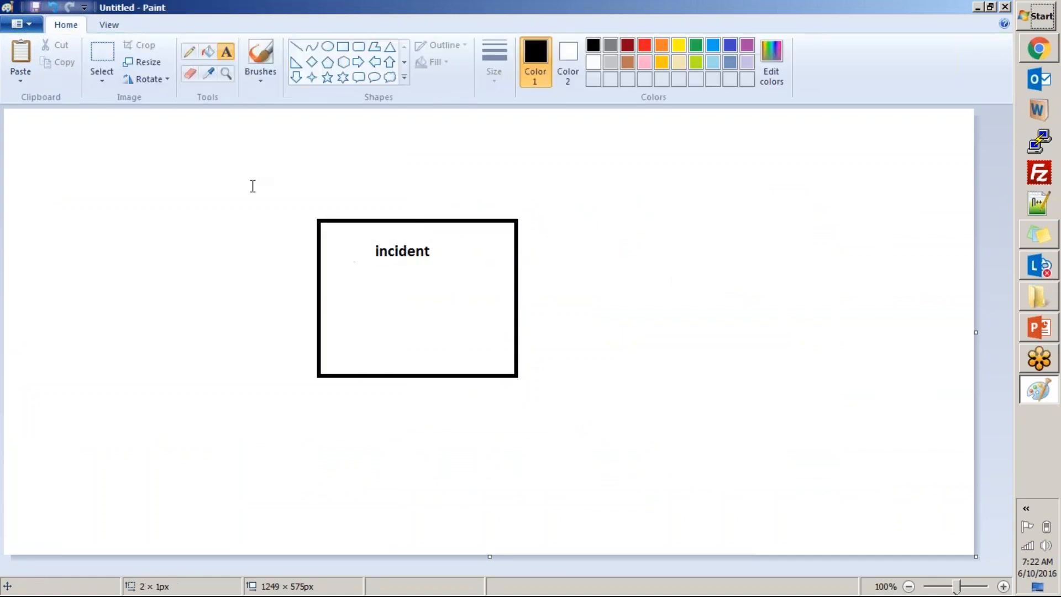
# Draw five smaller rectangles in a vertical column to the right of the incident box, the lowest about 141 × 57 px.
pyautogui.click(343, 47)
pyautogui.moveTo(685, 119); pyautogui.dragTo(790, 164)
pyautogui.moveTo(688, 205)
pyautogui.mouseDown()
pyautogui.moveTo(761, 261)
pyautogui.moveTo(802, 266)
pyautogui.mouseUp()
pyautogui.moveTo(703, 312); pyautogui.dragTo(810, 371)
pyautogui.moveTo(702, 421); pyautogui.dragTo(819, 454)
pyautogui.click(732, 526)
pyautogui.moveTo(711, 496); pyautogui.dragTo(821, 540)
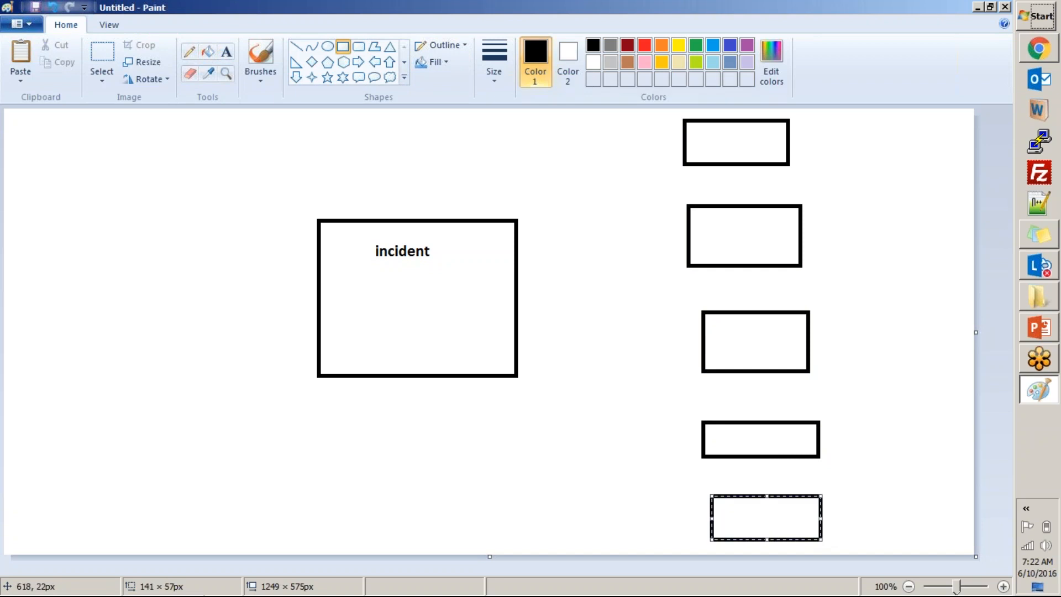
# Draw straight lines from the incident box to the upper three small rectangles and start one toward the fourth.
pyautogui.click(226, 51)
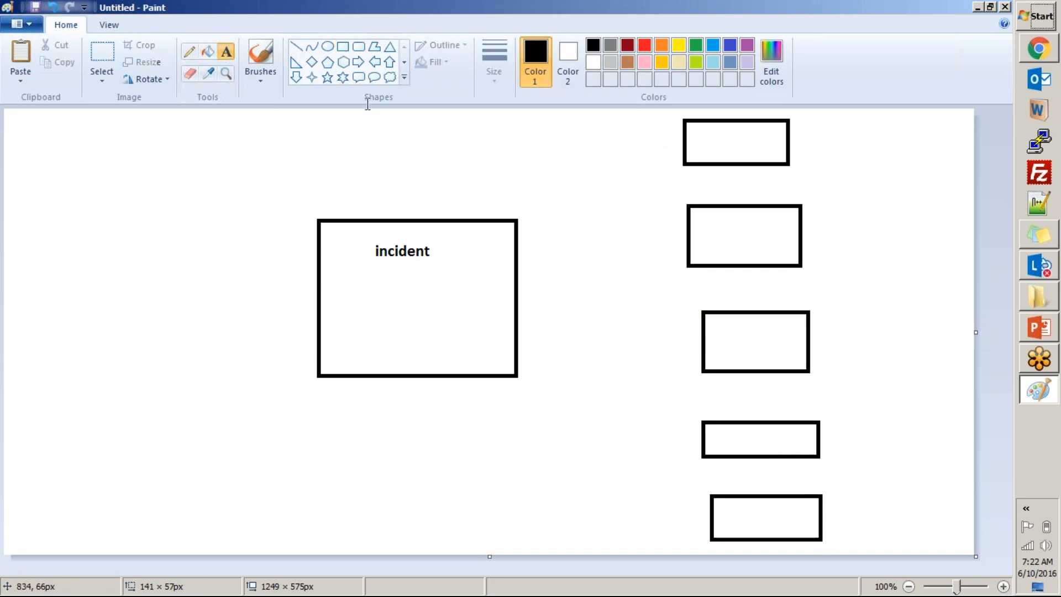
pyautogui.click(296, 47)
pyautogui.moveTo(518, 254); pyautogui.dragTo(692, 145)
pyautogui.moveTo(518, 300); pyautogui.dragTo(690, 248)
pyautogui.moveTo(518, 327); pyautogui.dragTo(723, 346)
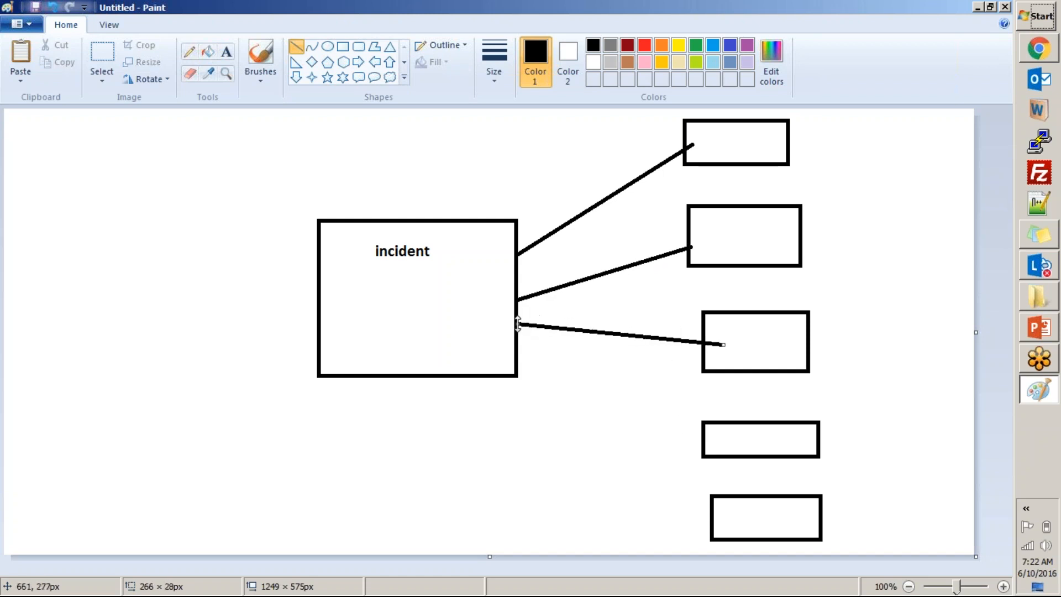
pyautogui.click(544, 314)
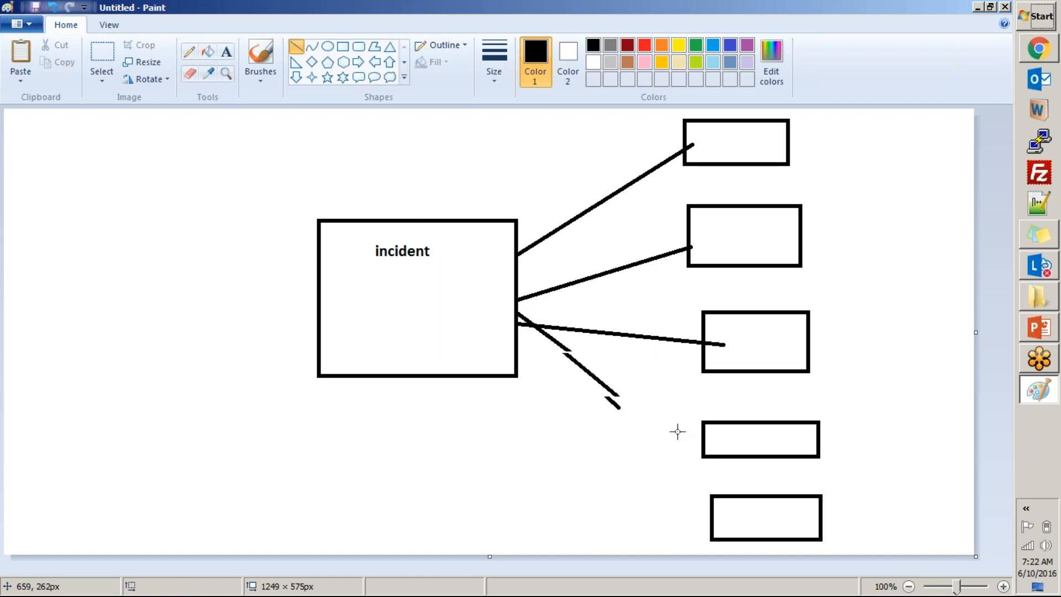
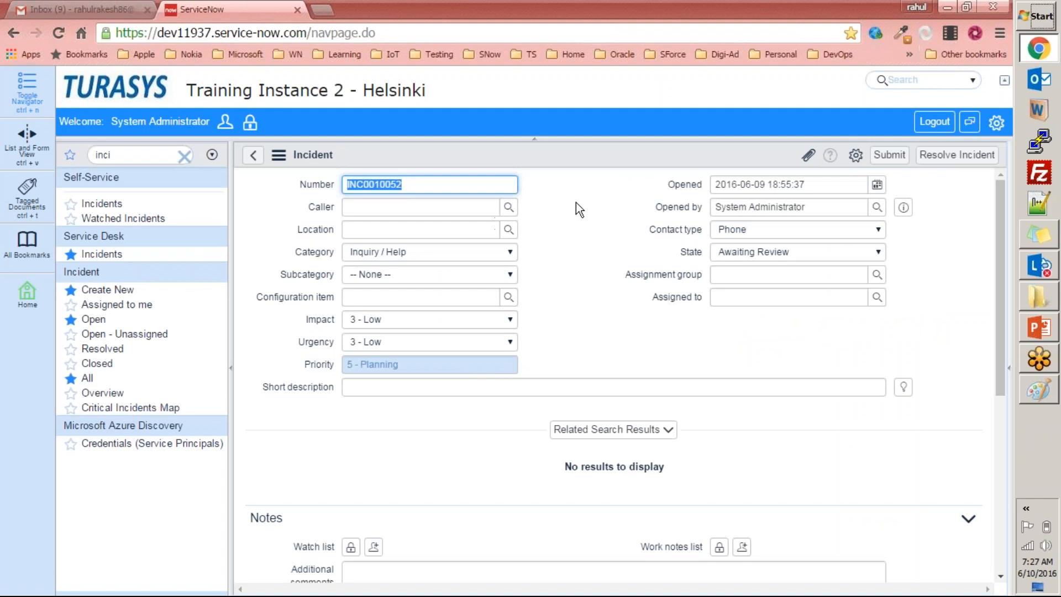
# Switch to PowerPoint and show the Tables & Columns slide about database indexes, auditing and deleted records.
pyautogui.click(552, 188)
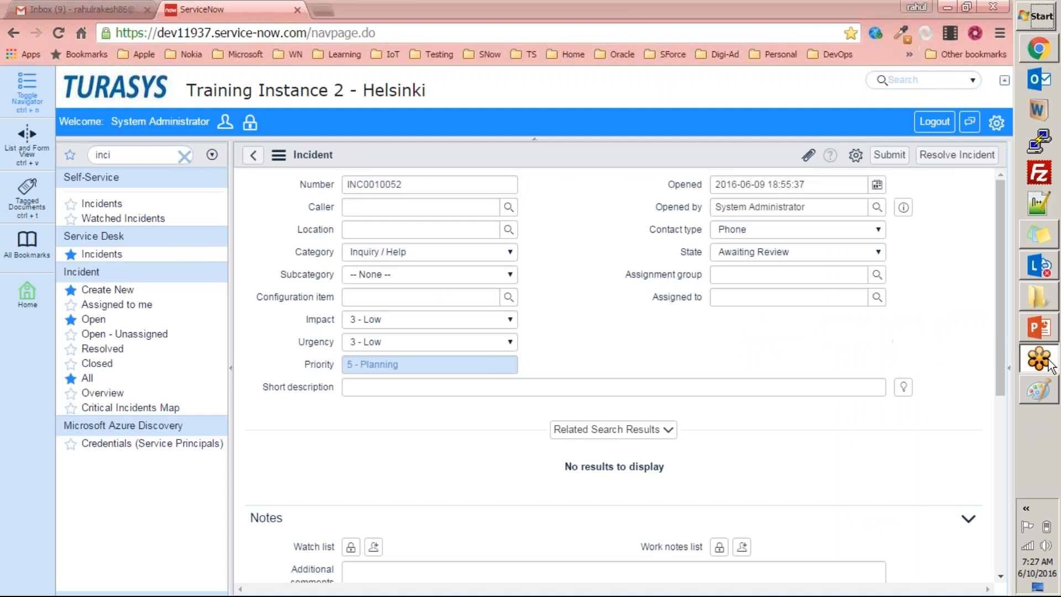
pyautogui.click(1039, 327)
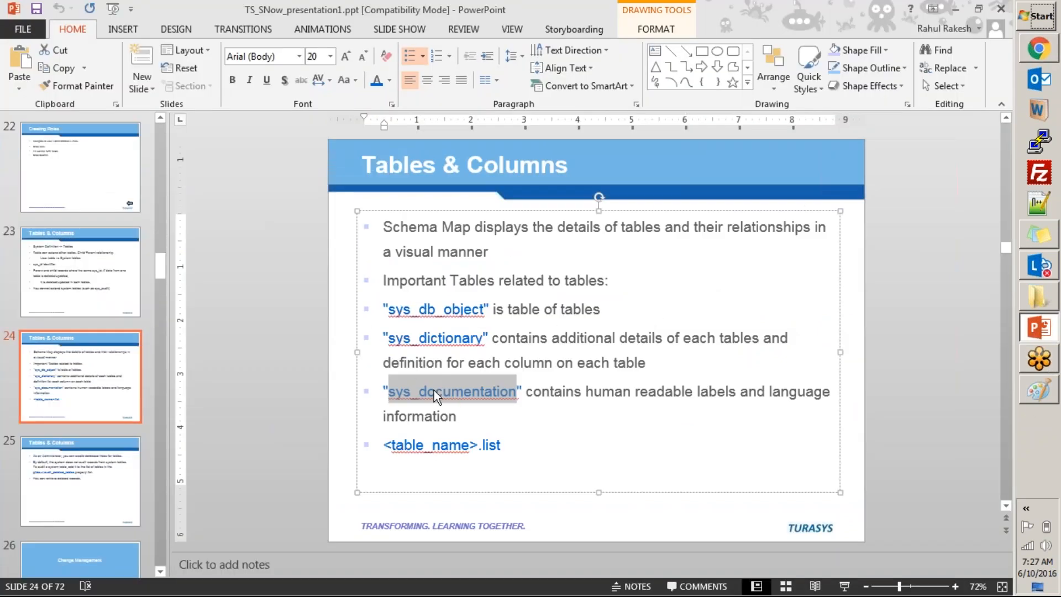
pyautogui.click(539, 422)
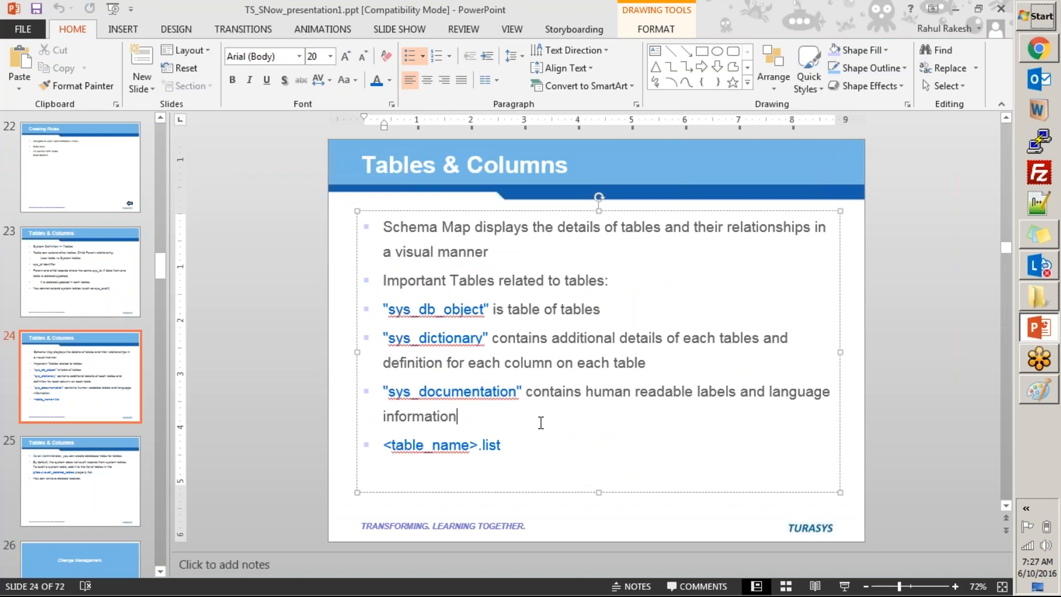
pyautogui.click(82, 479)
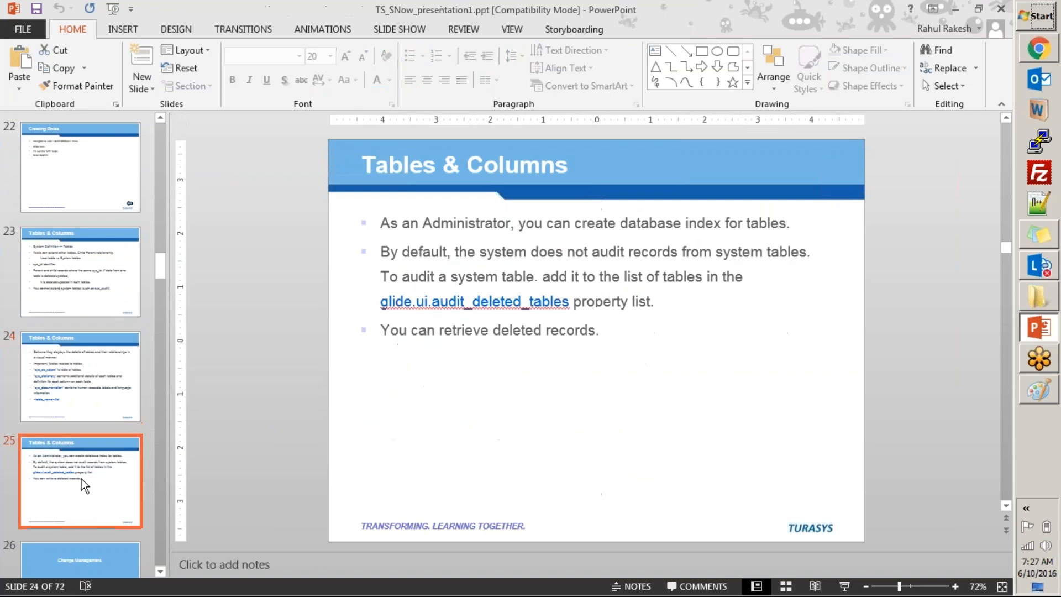
pyautogui.click(434, 476)
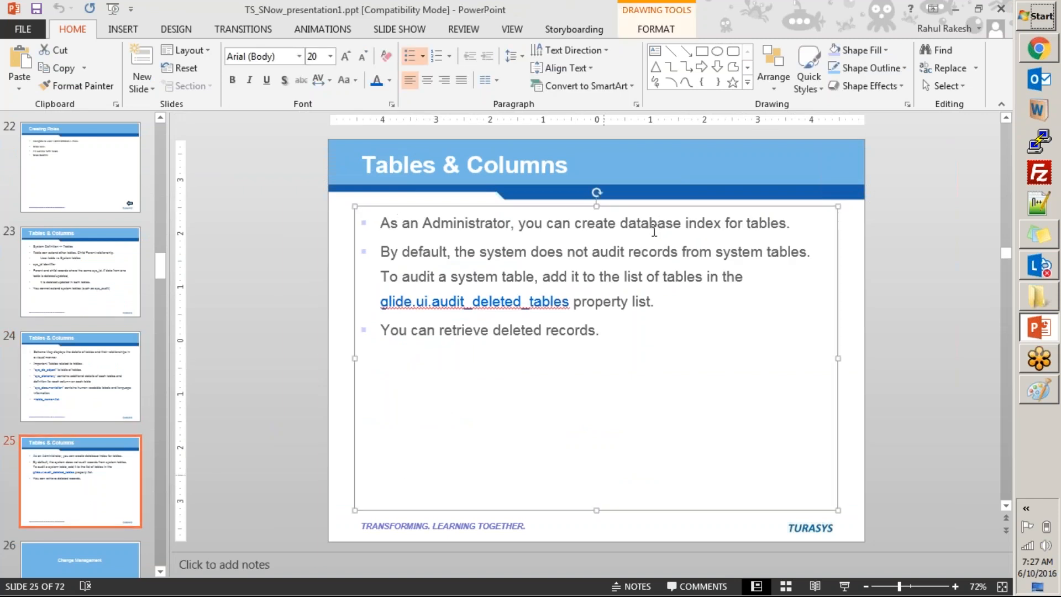
pyautogui.click(803, 219)
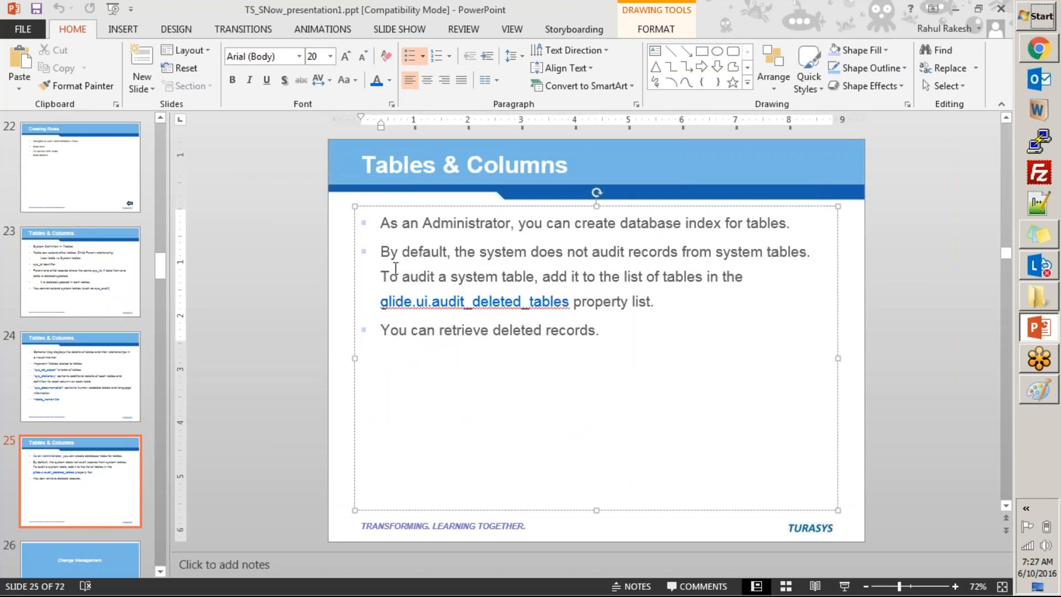
pyautogui.hotkey('alt', 'Tab')
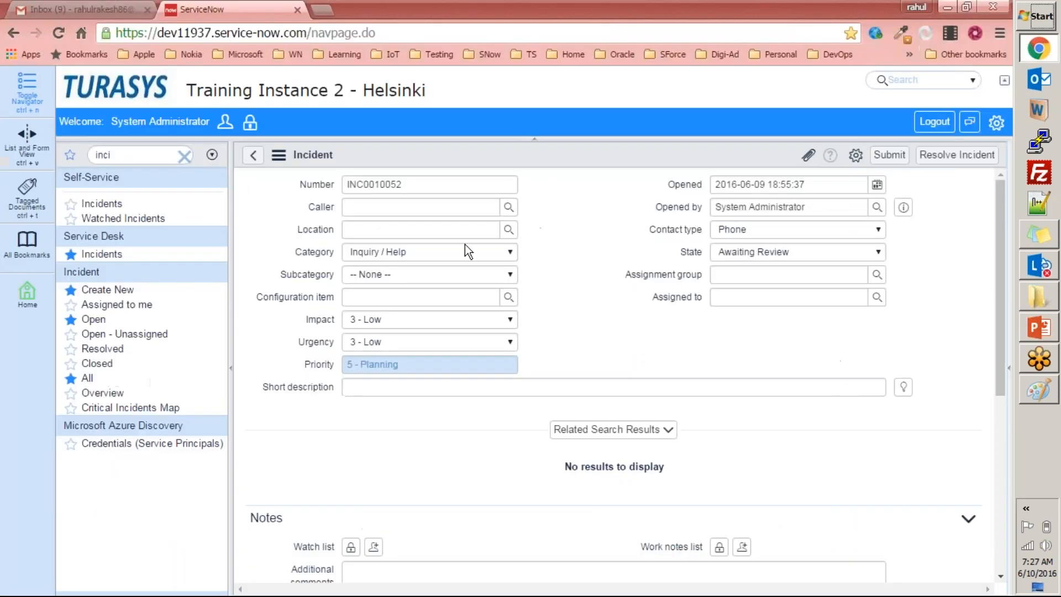
pyautogui.hotkey('alt', 'Tab')
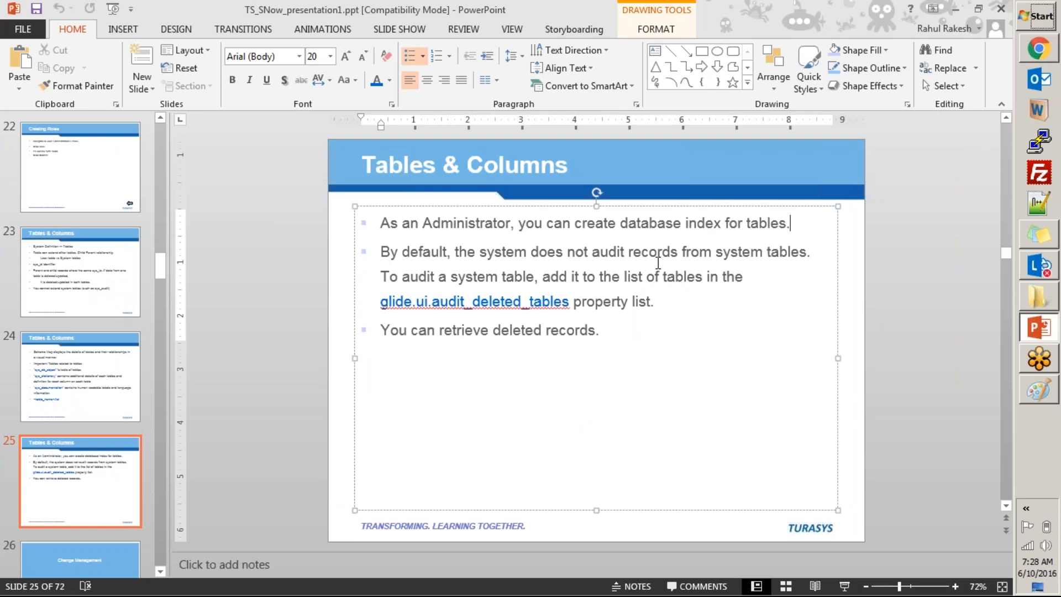
# Switch to ServiceNow in Chrome and open the record list of the sys_audit table with sys_audit.list.
pyautogui.hotkey('alt', 'Tab')
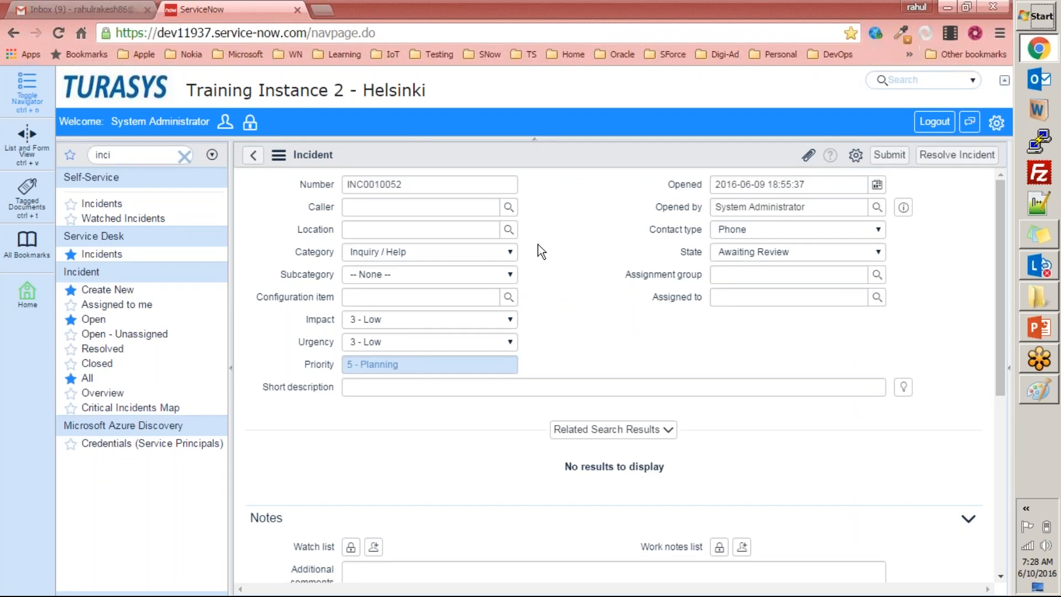
pyautogui.click(144, 152)
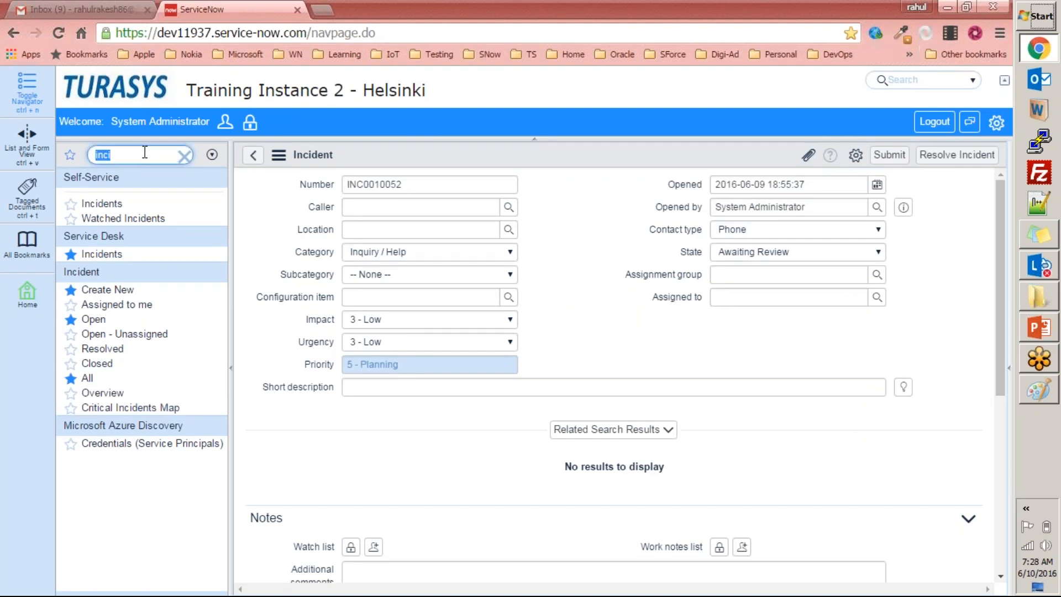
pyautogui.write('syst')
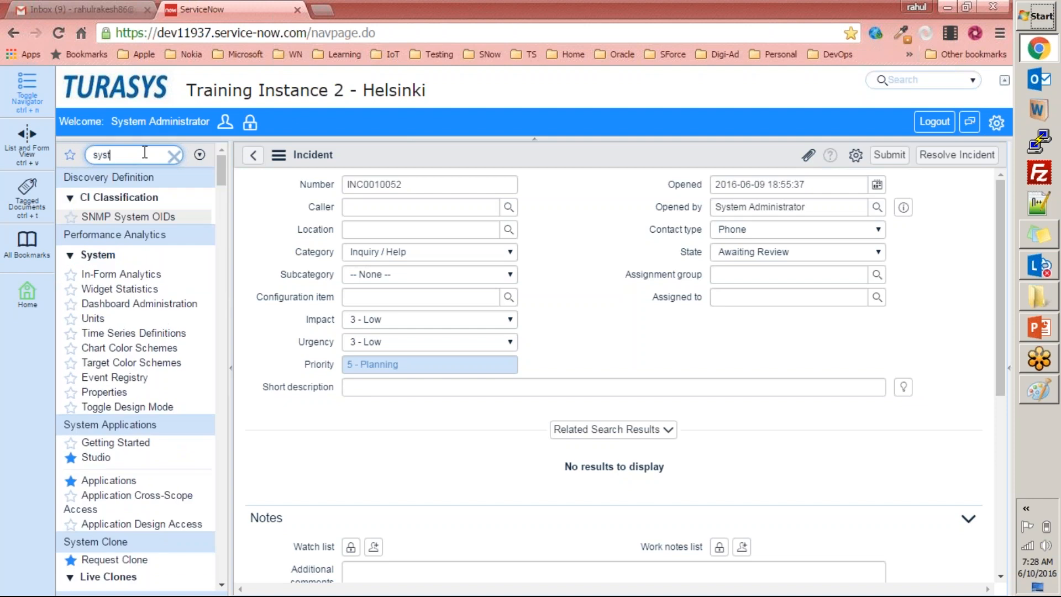
pyautogui.press('BackSpace')
pyautogui.write('_a')
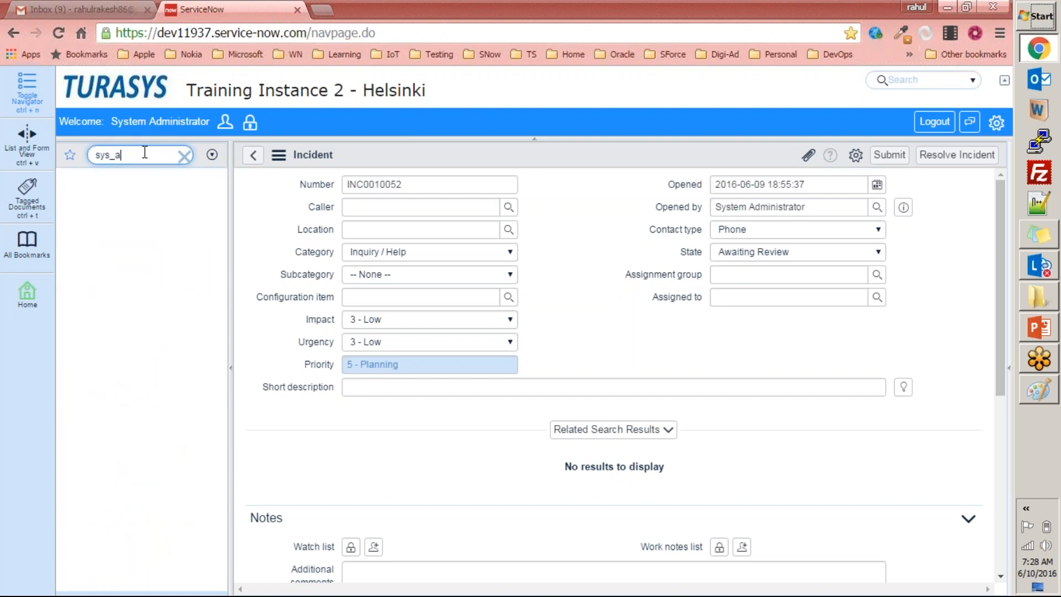
pyautogui.write('udit.list')
pyautogui.press('Return')
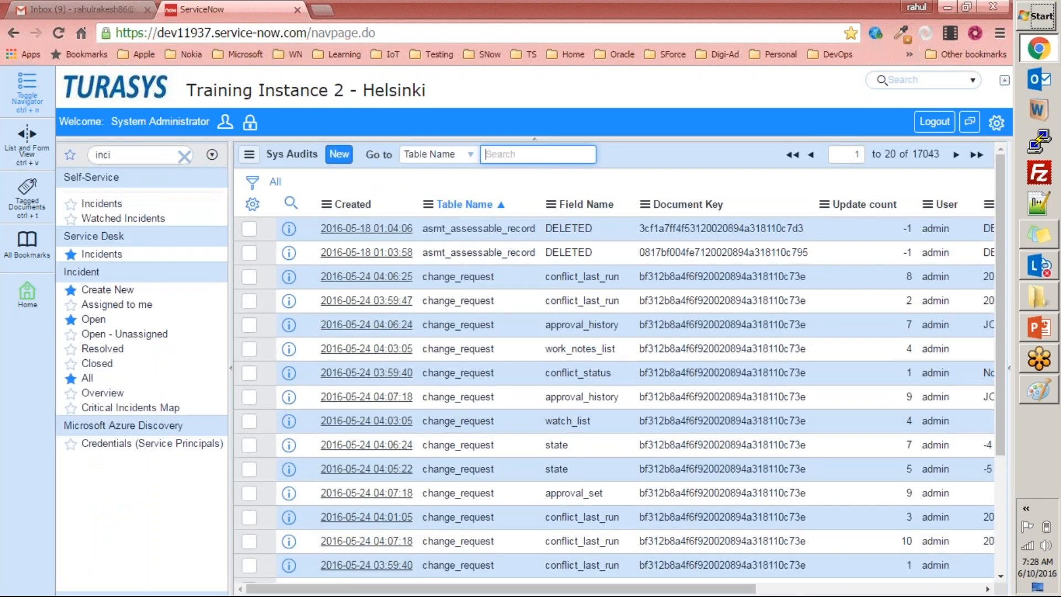
# Look through the Sys Audits records and sort them by table name in descending order.
pyautogui.scroll(-3, 407, 303)
pyautogui.scroll(3, 408, 303)
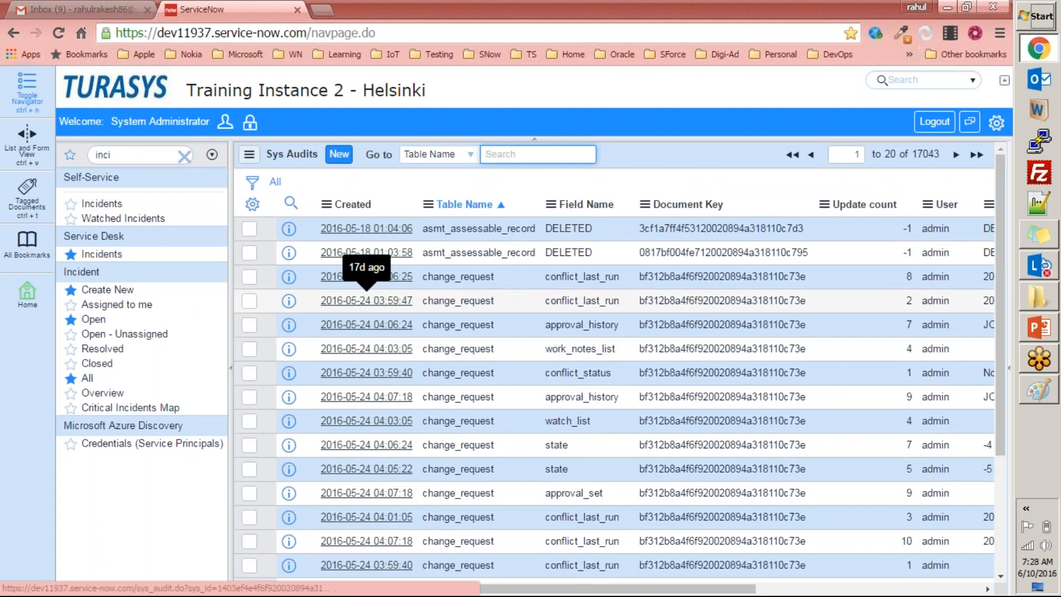
pyautogui.scroll(-3, 366, 276)
pyautogui.scroll(3, 453, 218)
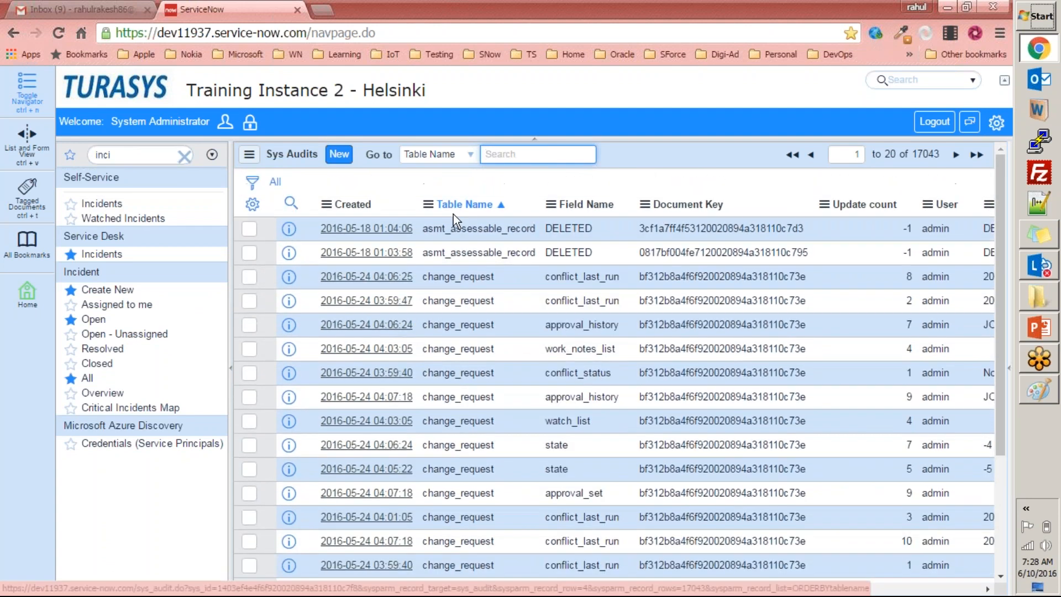
pyautogui.click(467, 204)
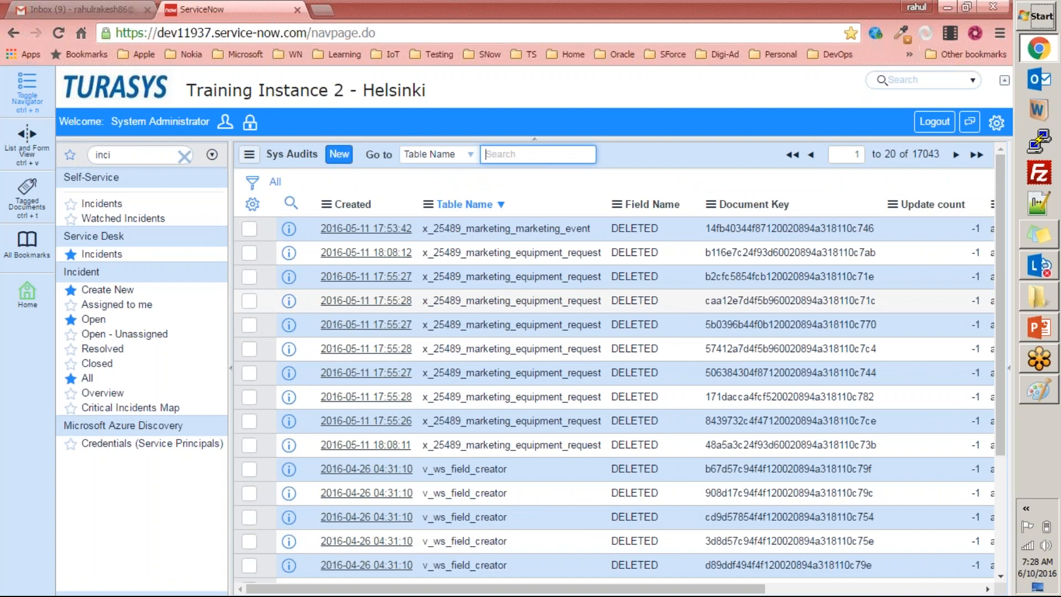
pyautogui.scroll(-3, 491, 318)
pyautogui.scroll(3, 492, 318)
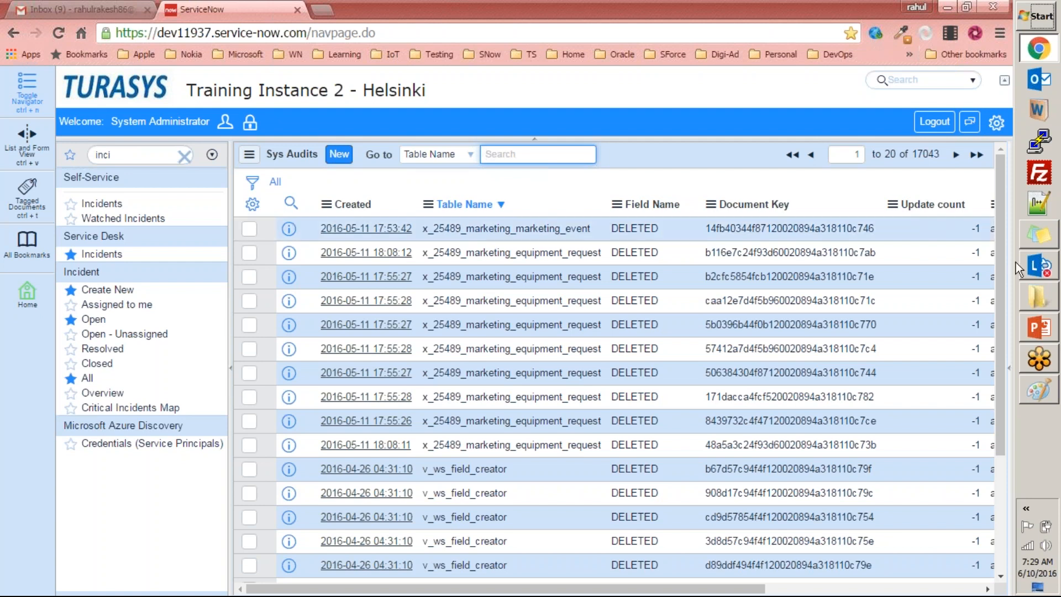
# Switch to PowerPoint and add a bullet "Sys_audit table" below the glide.ui.audit_deleted_tables bullet on slide 25.
pyautogui.click(1039, 327)
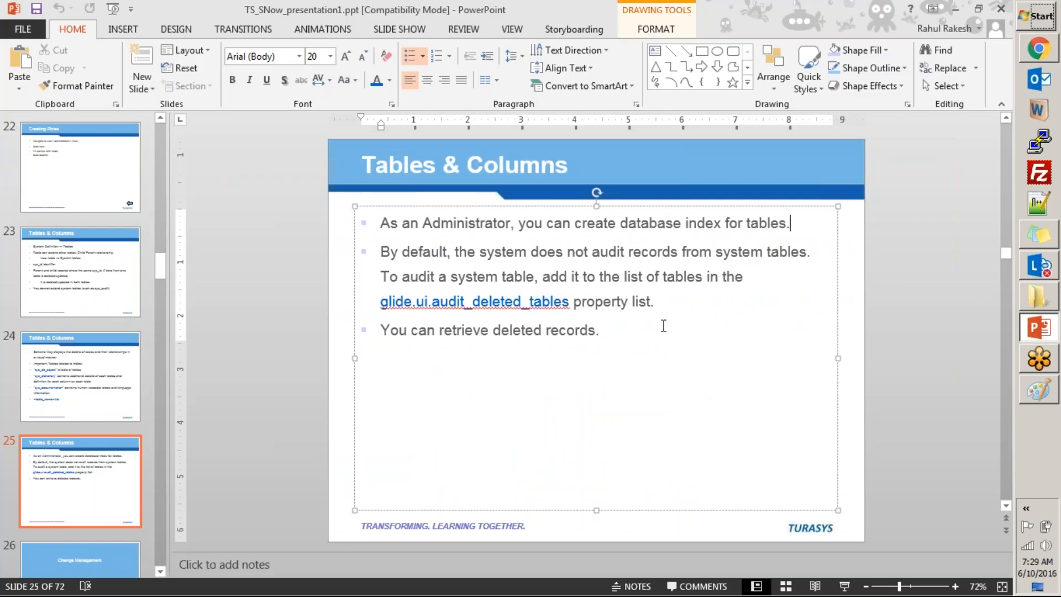
pyautogui.click(688, 299)
pyautogui.press('Return')
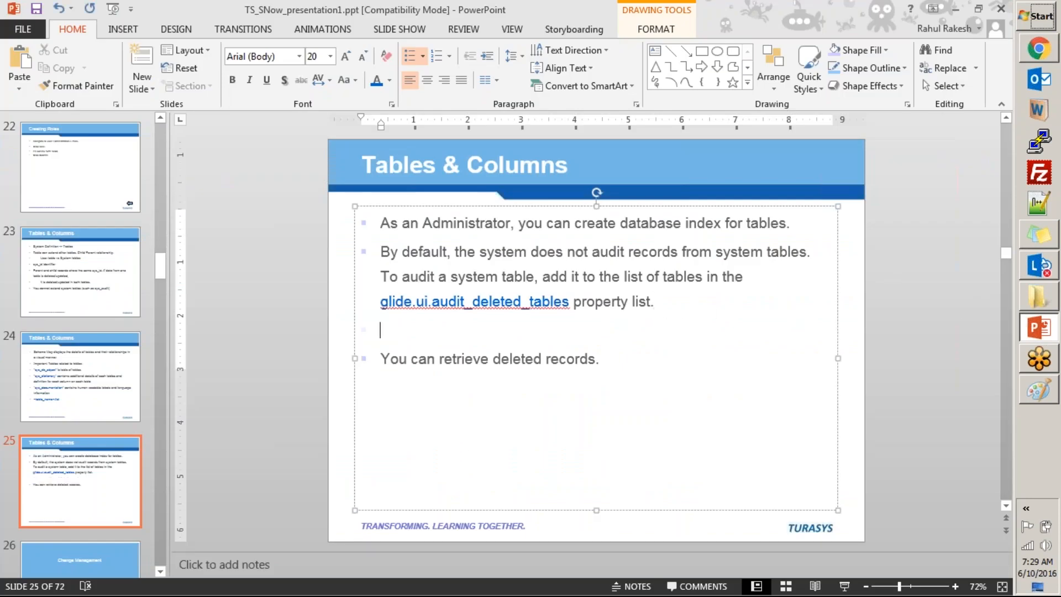
pyautogui.write('Sys_audit ')
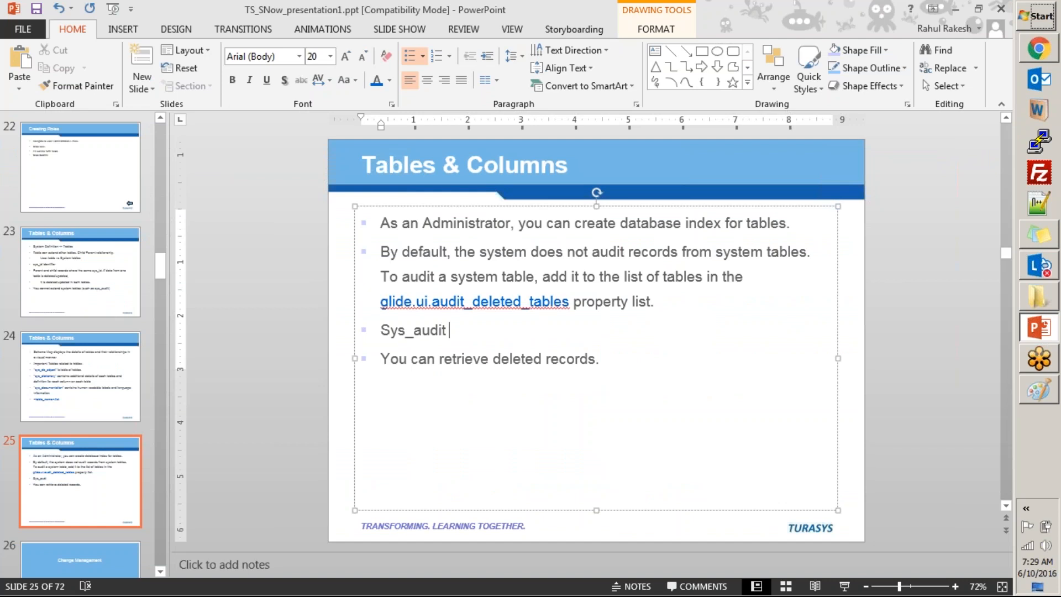
pyautogui.write('table')
# Color the text Sys_audit in the new bullet blue and save the presentation.
pyautogui.hotkey('shift', 'Home')
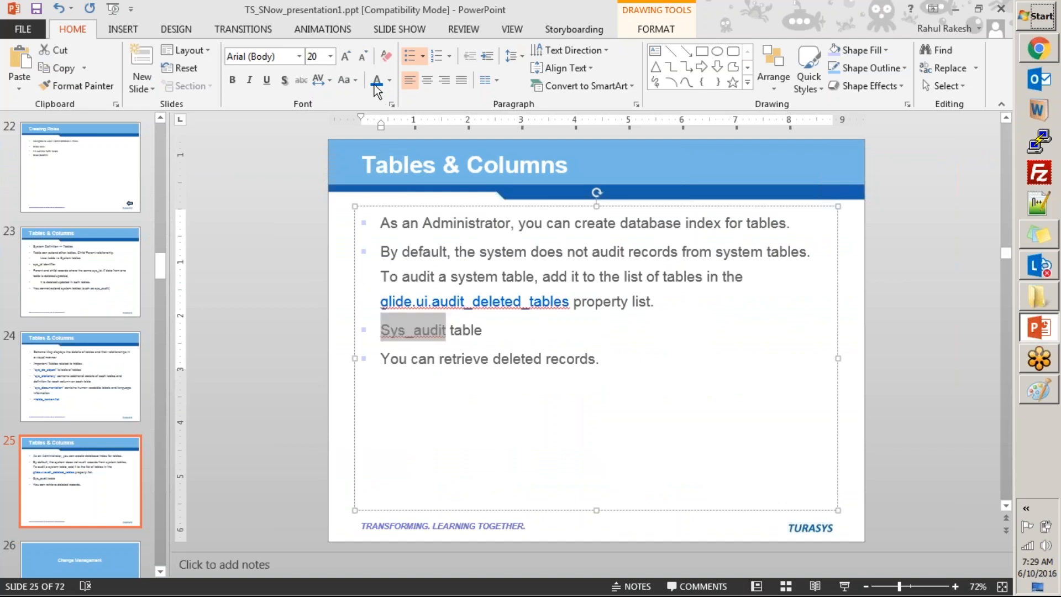
pyautogui.click(703, 367)
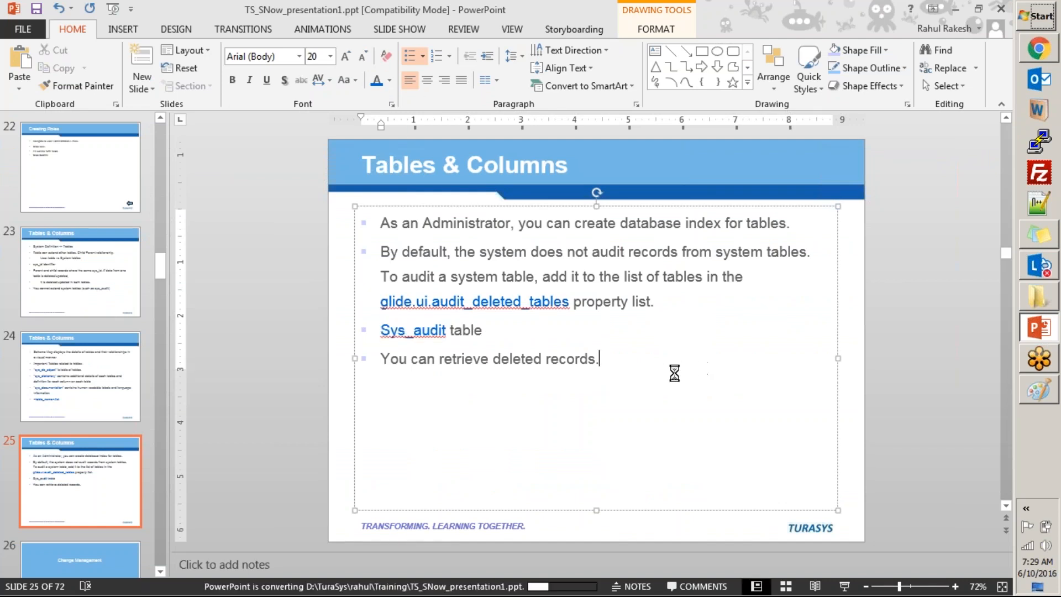
pyautogui.click(573, 409)
# Switch to ServiceNow in Chrome, filter the navigator by "dictio" and open the System Definition Dictionary list.
pyautogui.hotkey('alt', 'Tab')
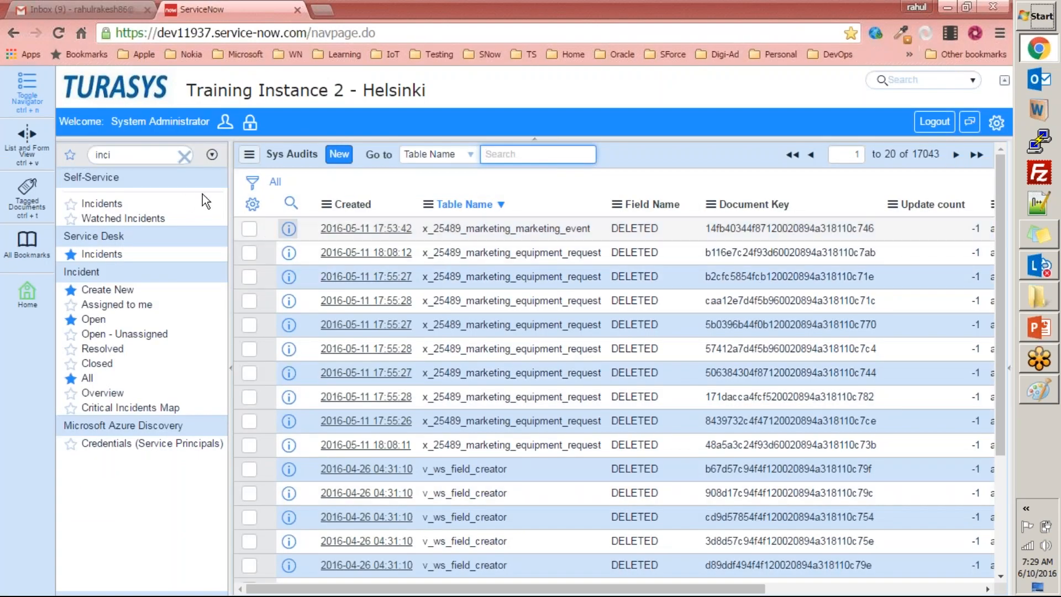
pyautogui.click(156, 153)
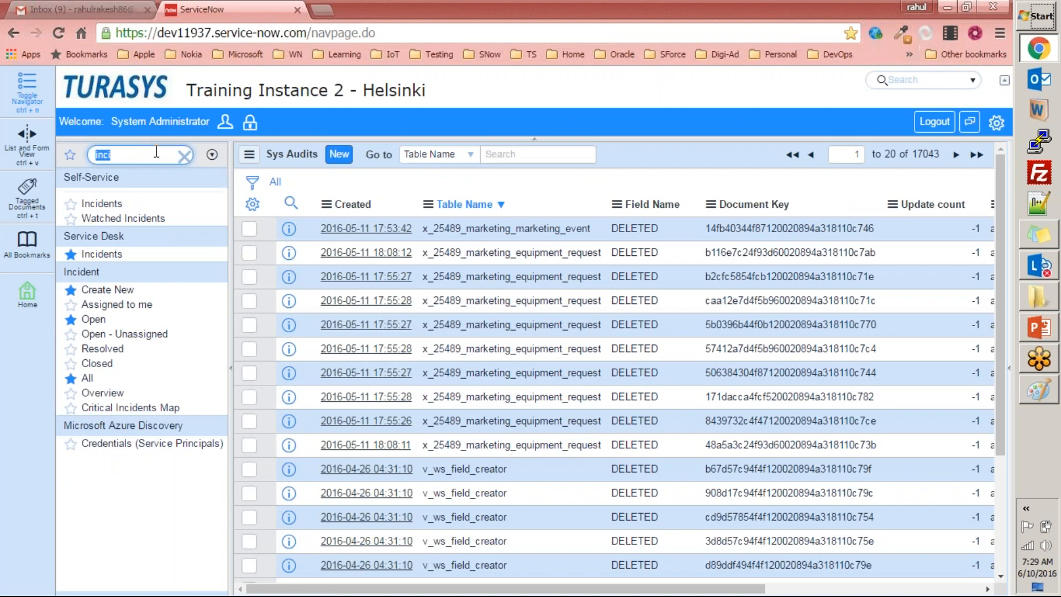
pyautogui.write('dictio')
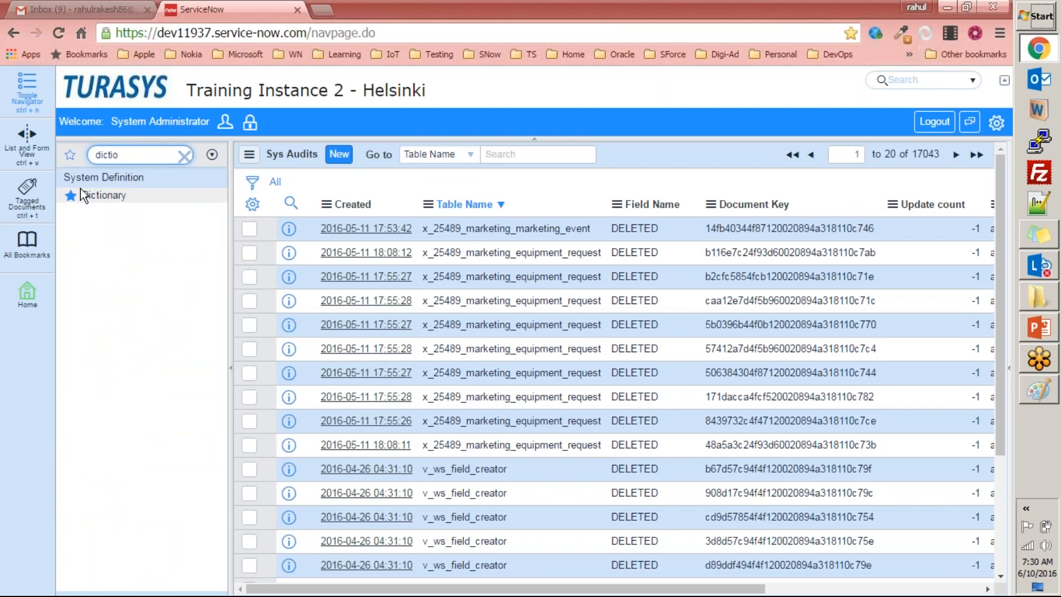
pyautogui.click(92, 195)
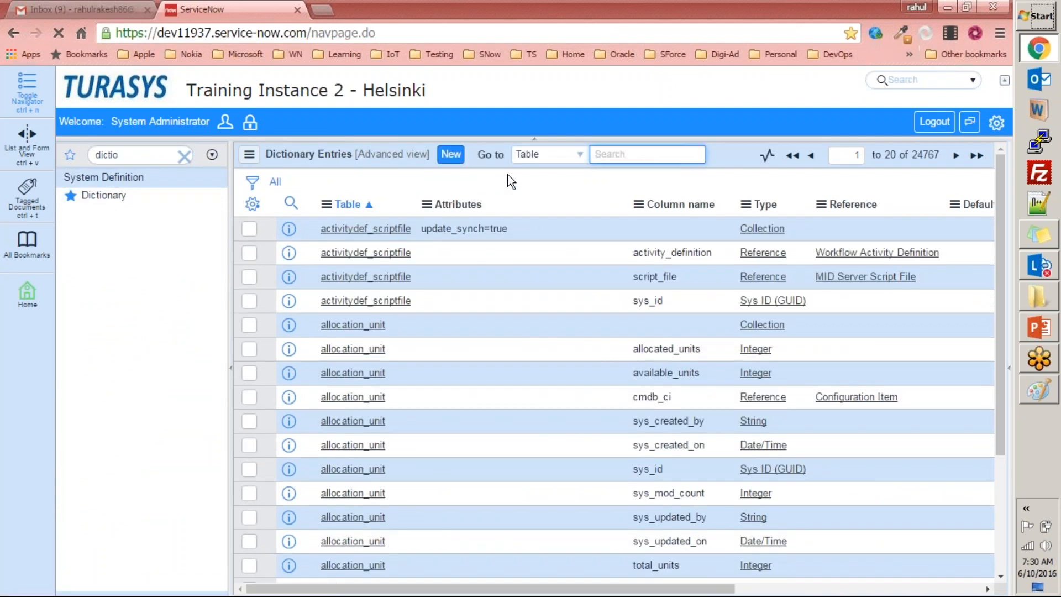
# Look for the employee table in the Dictionary Entries list.
pyautogui.write('employee')
pyautogui.press('Return')
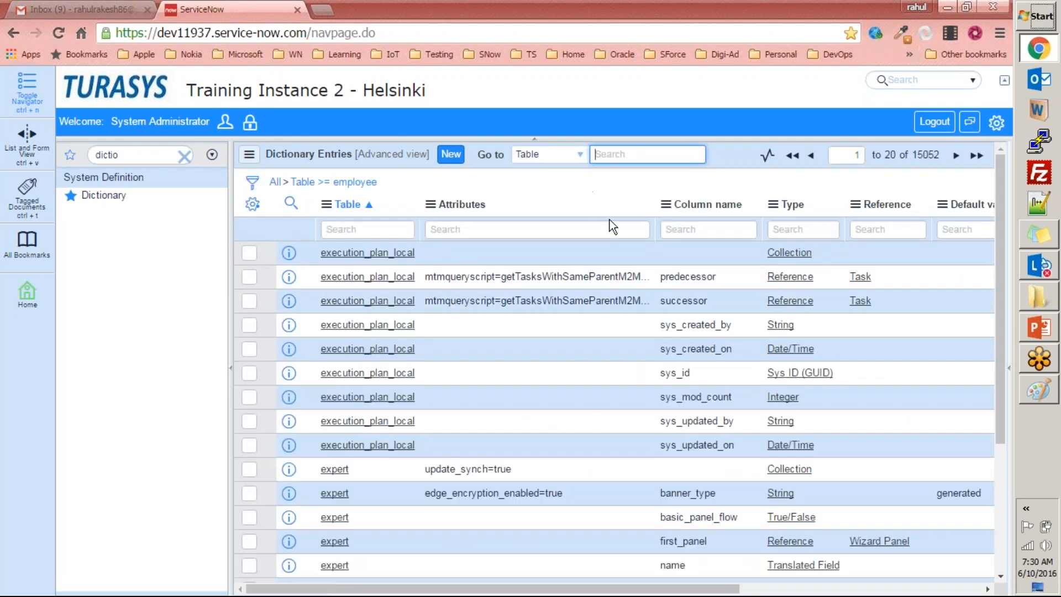
pyautogui.scroll(-5, 609, 221)
pyautogui.scroll(5, 609, 220)
# Go to the incident table in the Dictionary Entries and highlight its table-level entry of type Collection.
pyautogui.write('incident')
pyautogui.press('Return')
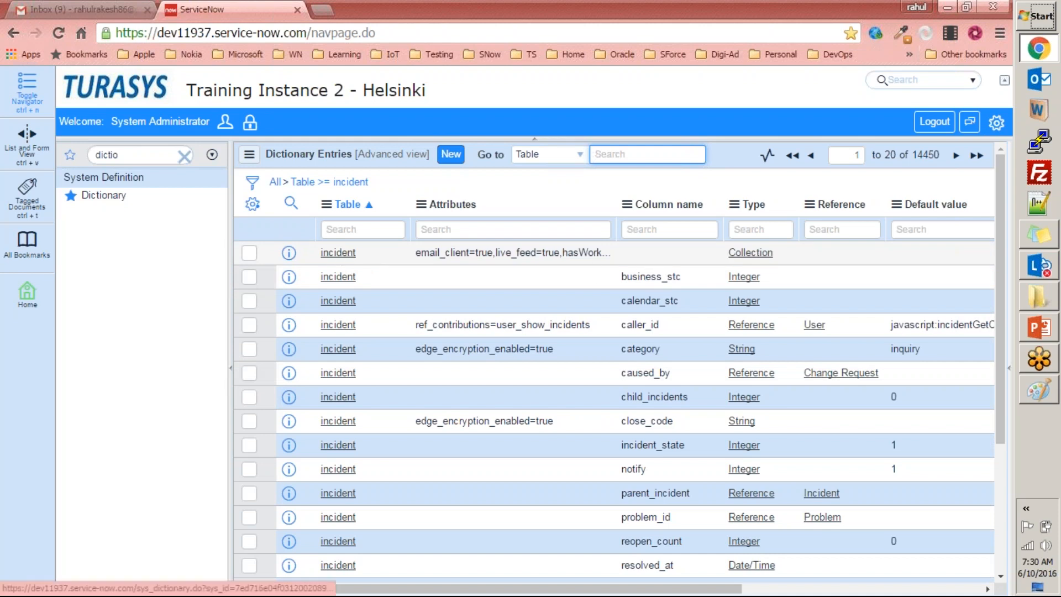
pyautogui.doubleClick(323, 258)
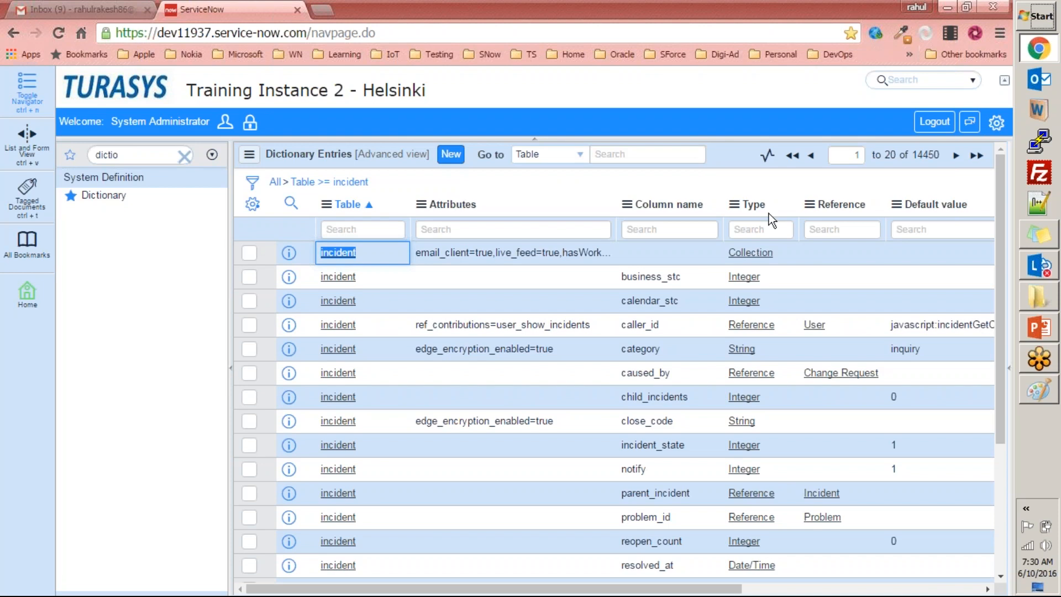
pyautogui.moveTo(774, 253); pyautogui.dragTo(731, 253)
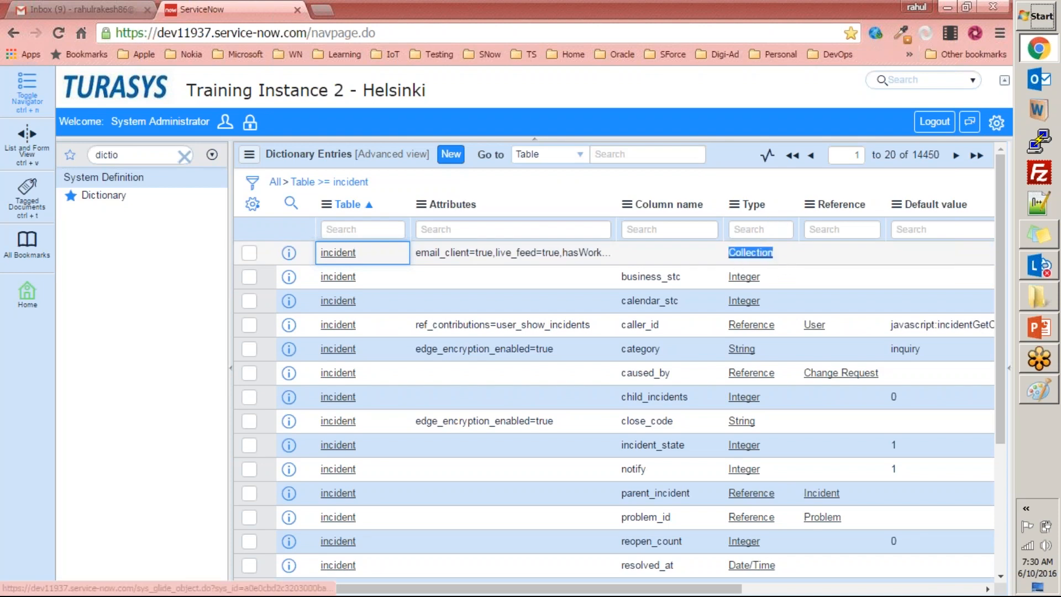
# Examine the Audit column for the incident table's dictionary entries.
pyautogui.moveTo(665, 591); pyautogui.dragTo(906, 591)
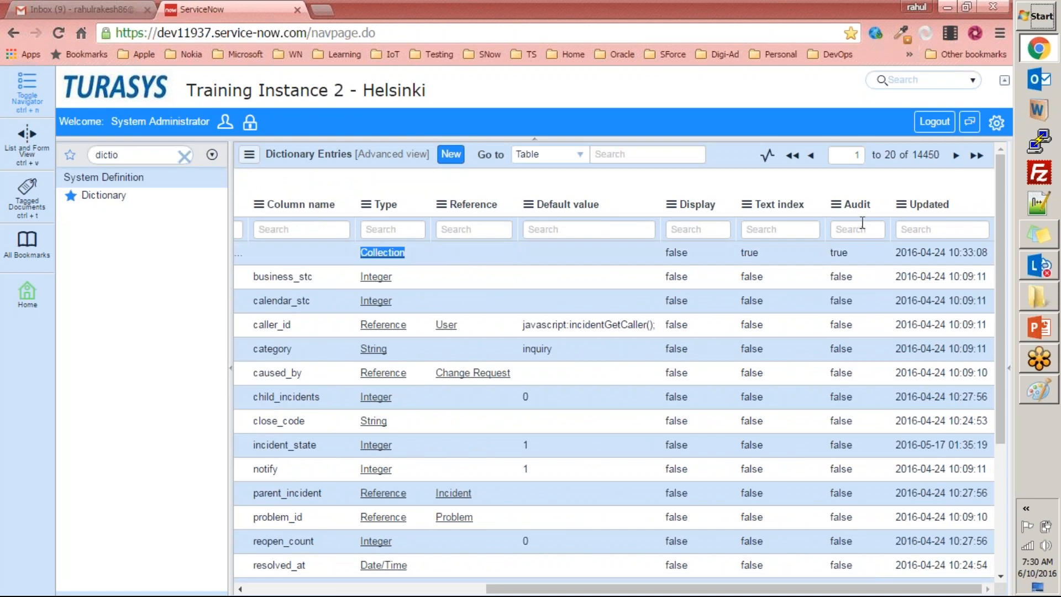
pyautogui.moveTo(837, 191)
pyautogui.moveTo(785, 589); pyautogui.dragTo(544, 589)
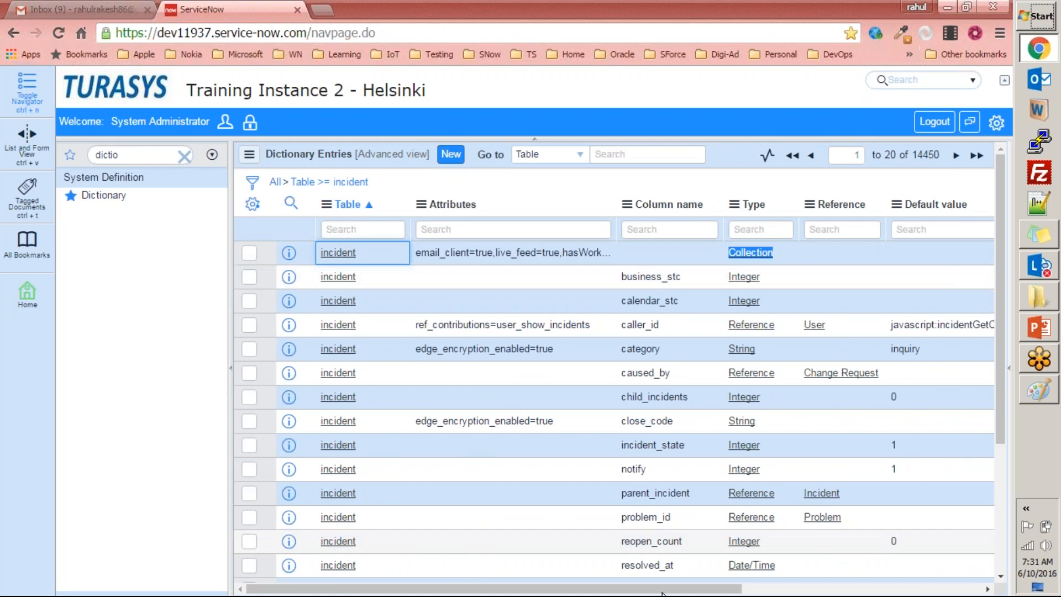
# Check the available Audit values for the incident table's Collection entry and cancel the edit without changing it.
pyautogui.moveTo(694, 589); pyautogui.dragTo(934, 592)
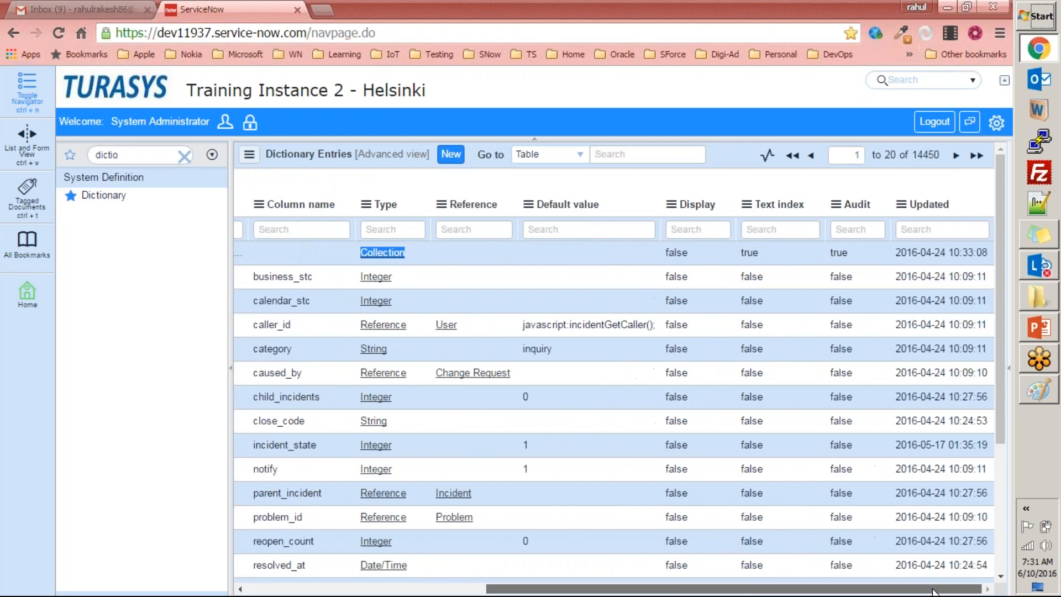
pyautogui.click(846, 253)
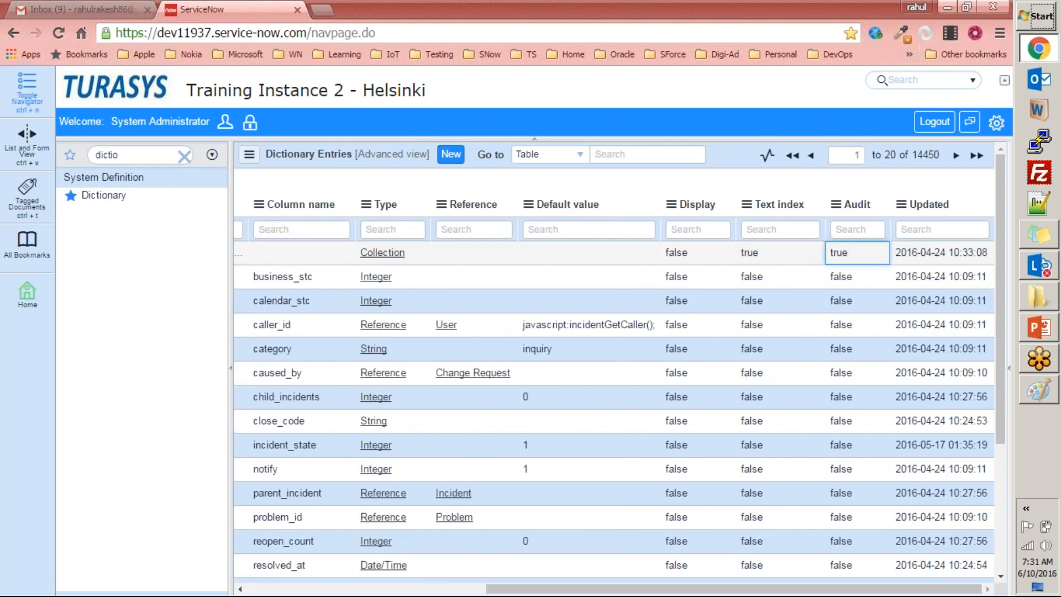
pyautogui.doubleClick(857, 260)
pyautogui.click(876, 257)
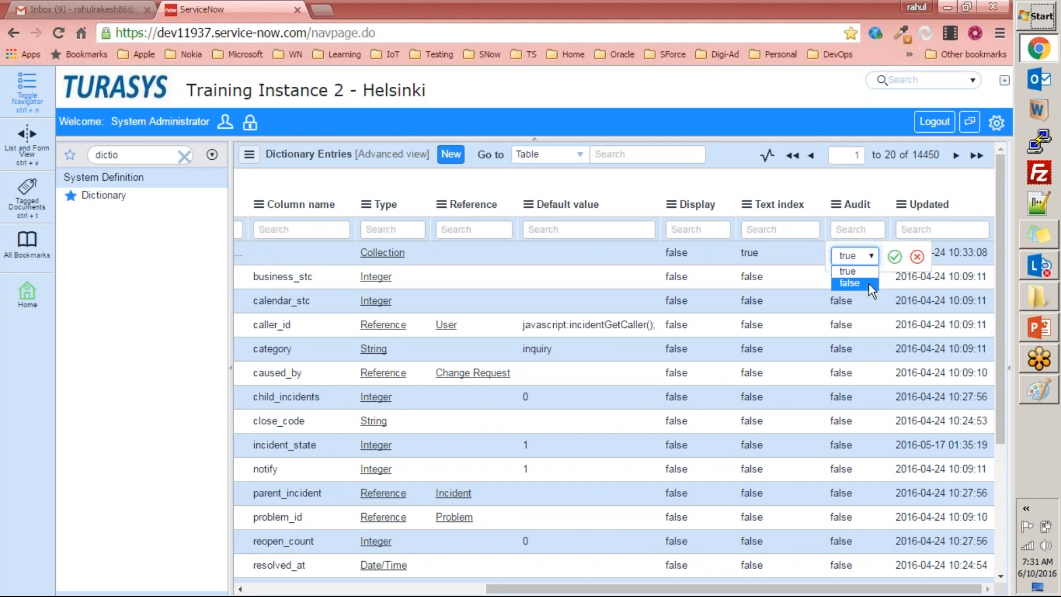
pyautogui.click(918, 256)
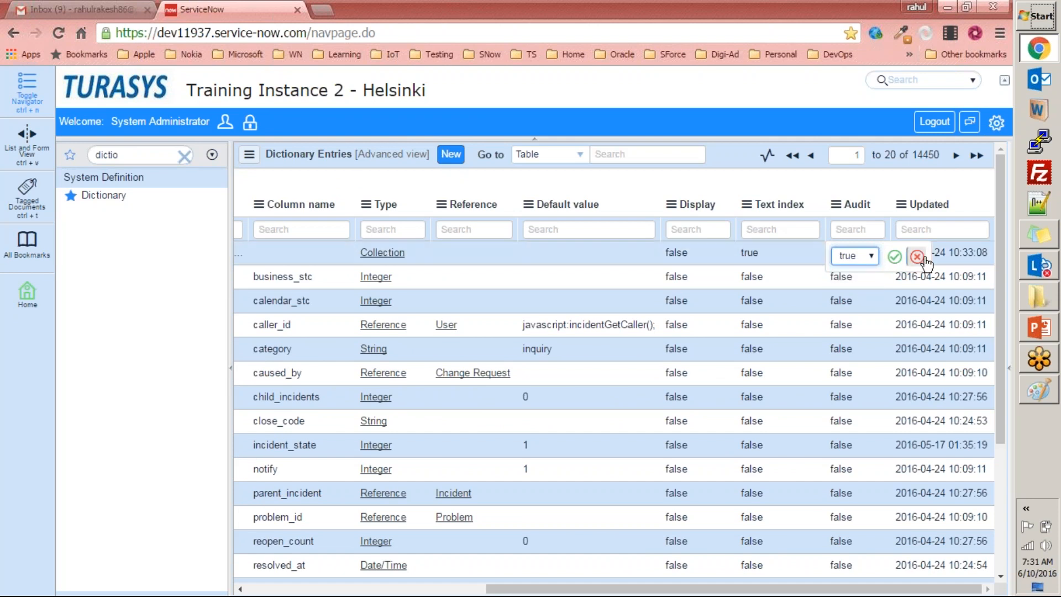
pyautogui.click(595, 186)
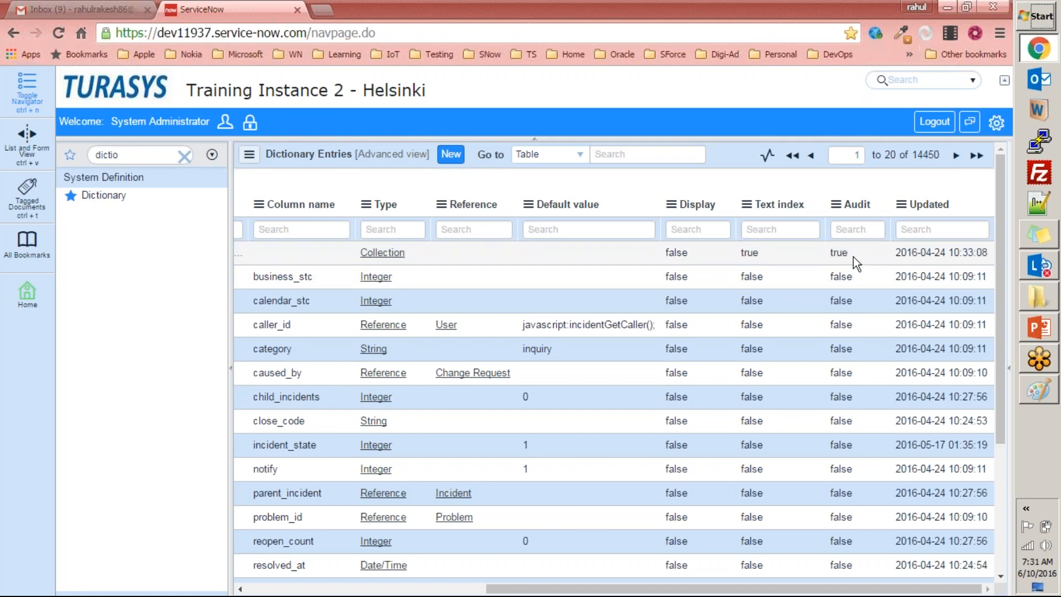
# Filter the application navigator by "incide".
pyautogui.doubleClick(141, 155)
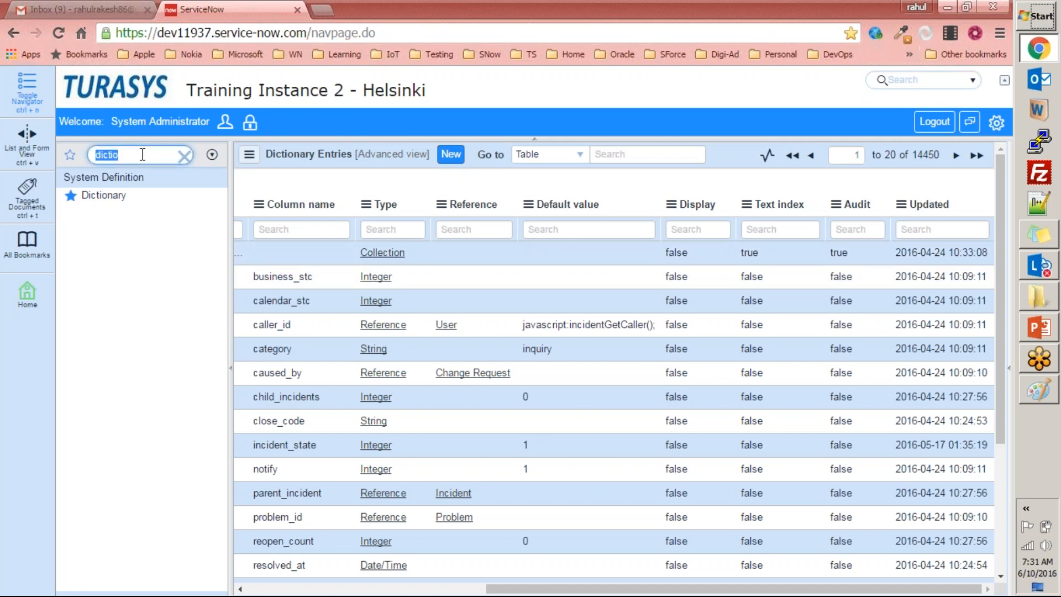
pyautogui.write('i')
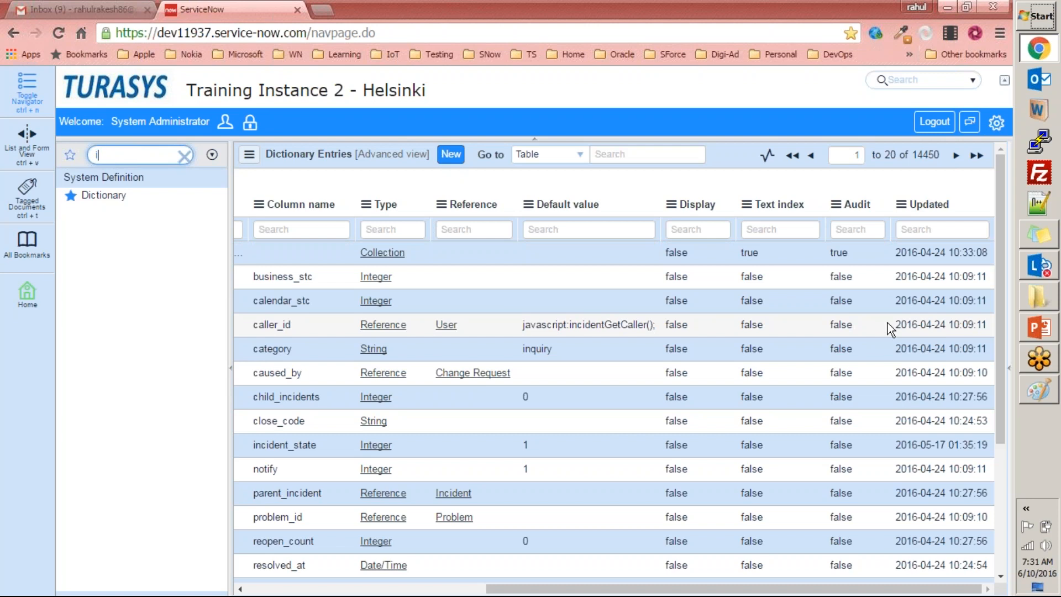
pyautogui.write('ncide')
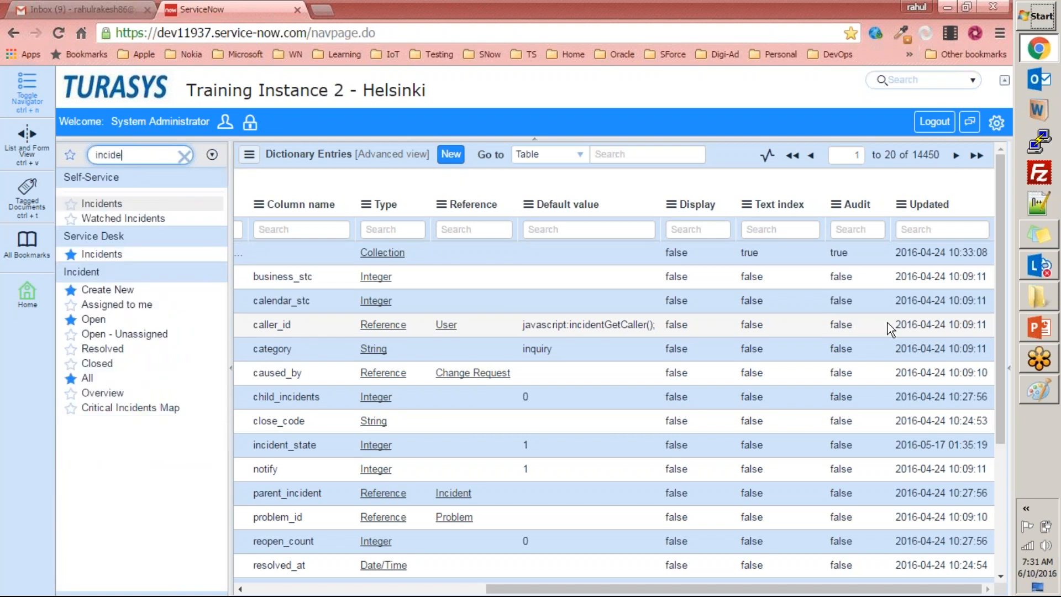
pyautogui.click(118, 293)
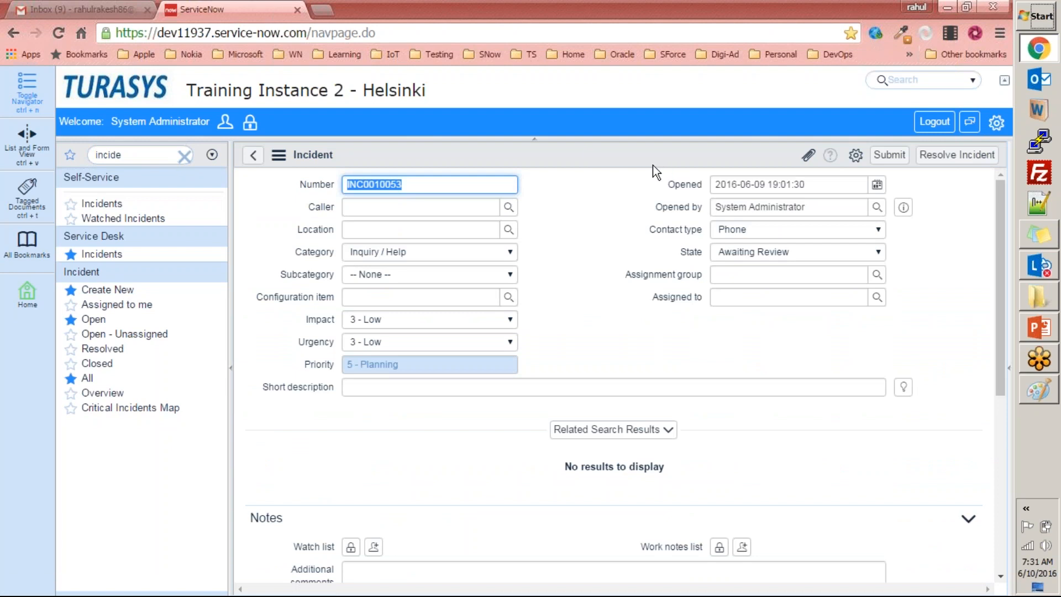
pyautogui.rightClick(592, 151)
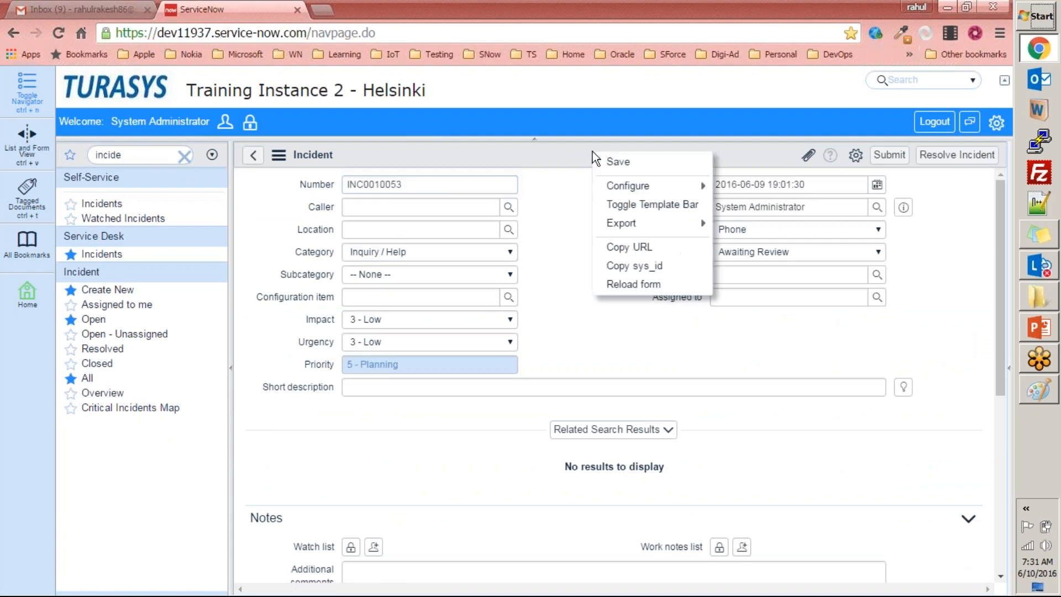
pyautogui.click(545, 159)
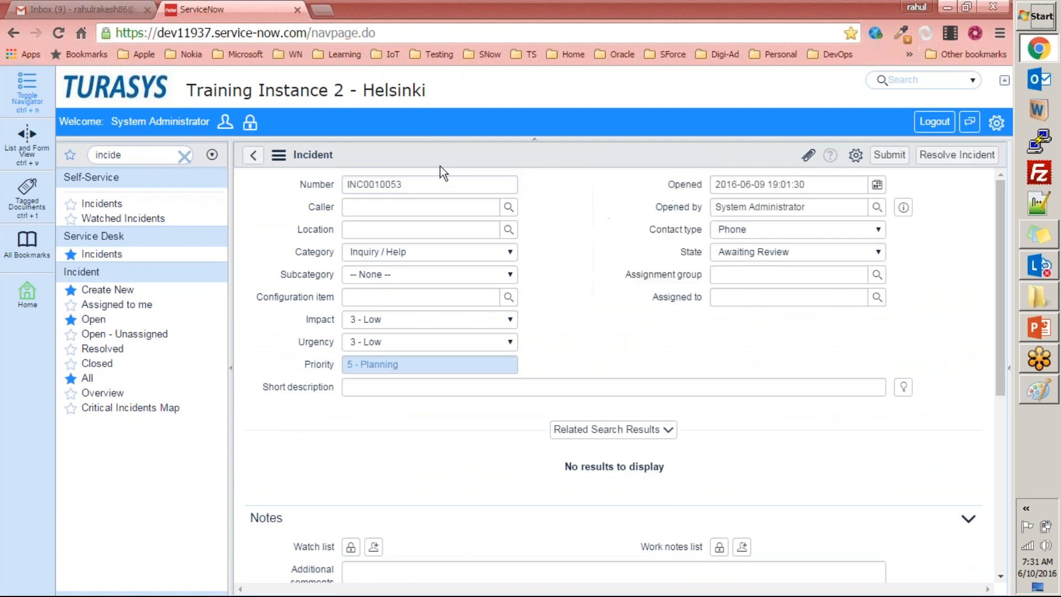
# Open incident INC0010040 from the open incidents and display its history as a calendar.
pyautogui.click(94, 319)
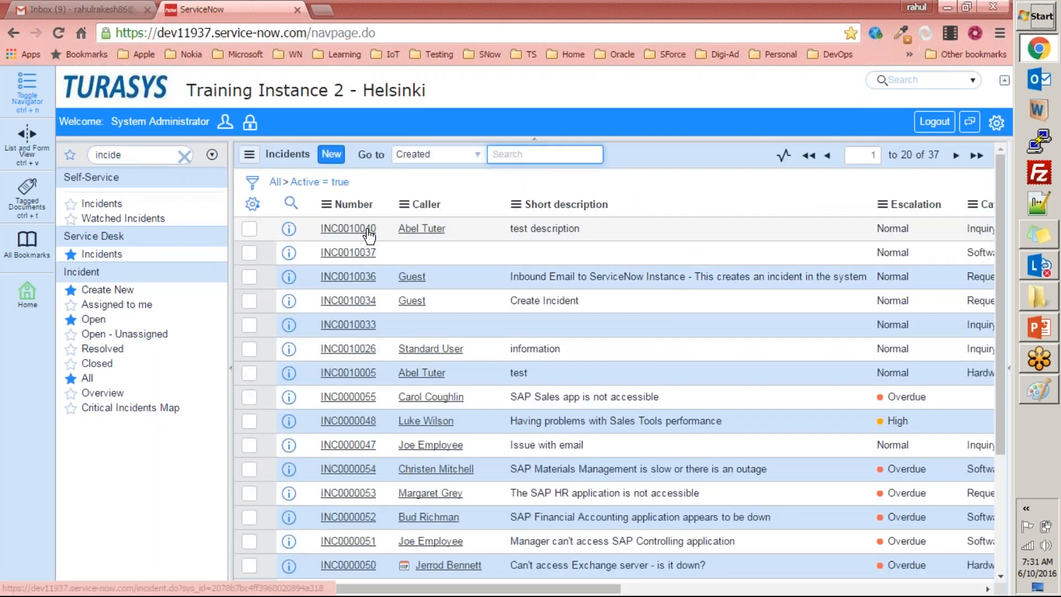
pyautogui.click(365, 227)
pyautogui.rightClick(529, 157)
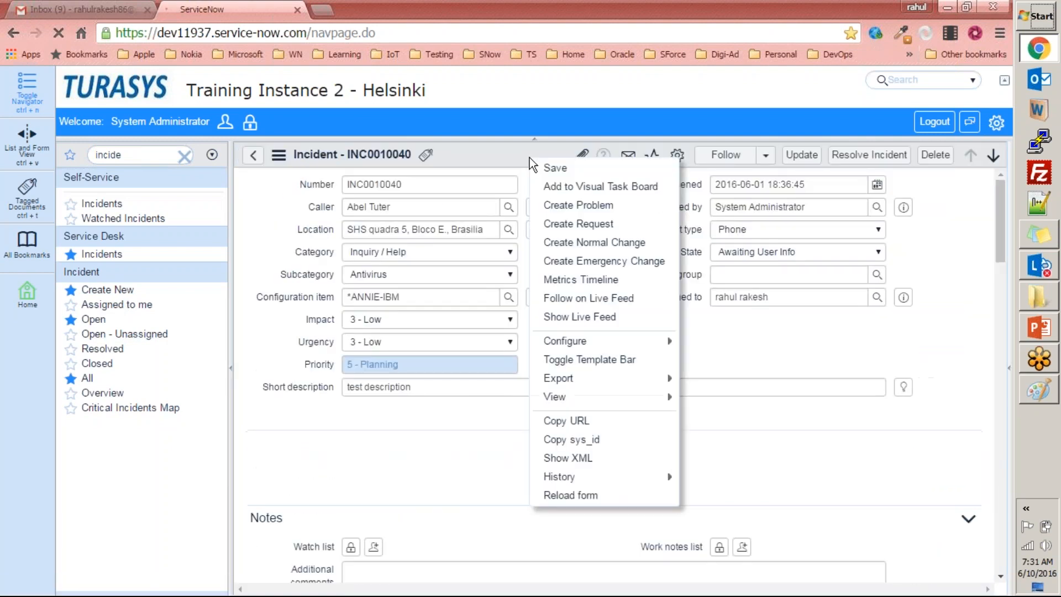
pyautogui.moveTo(558, 480)
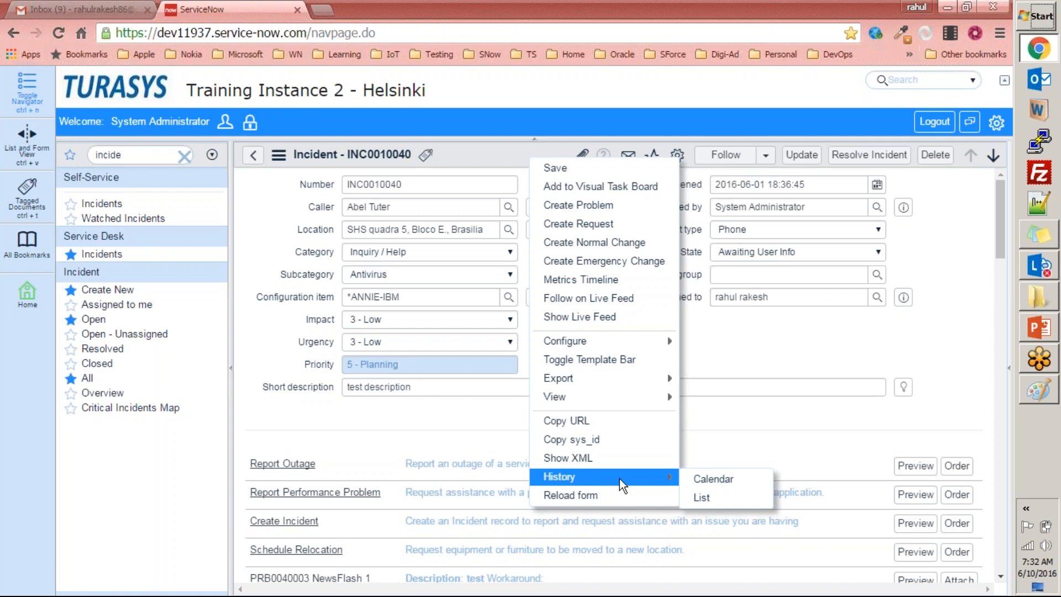
pyautogui.click(710, 480)
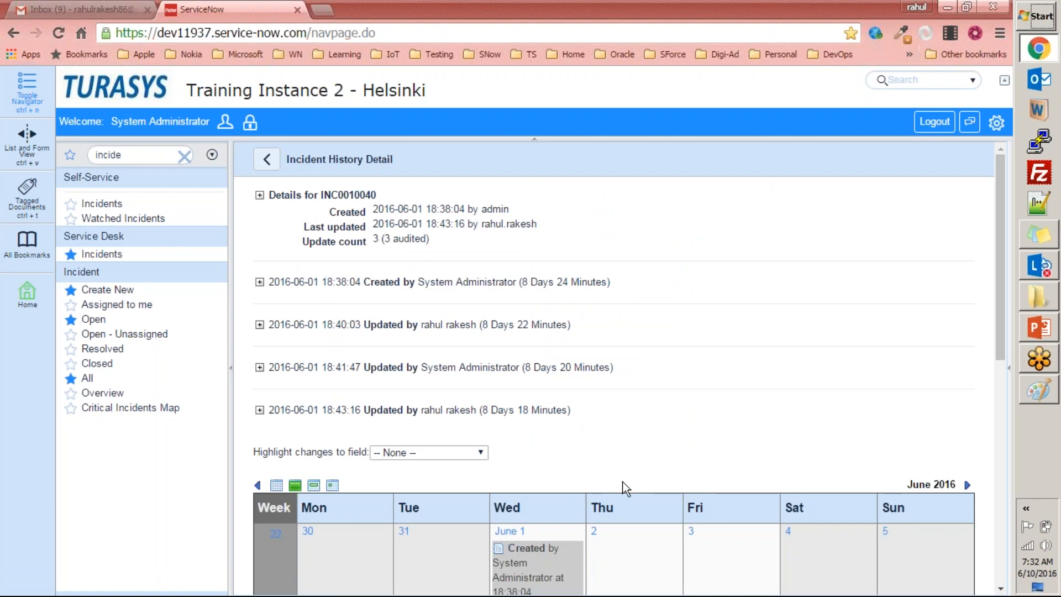
# Examine the incident's created and updated entries on the June 2016 history calendar.
pyautogui.scroll(-5, 625, 480)
pyautogui.scroll(4, 608, 422)
pyautogui.scroll(-5, 599, 418)
pyautogui.scroll(-2, 589, 413)
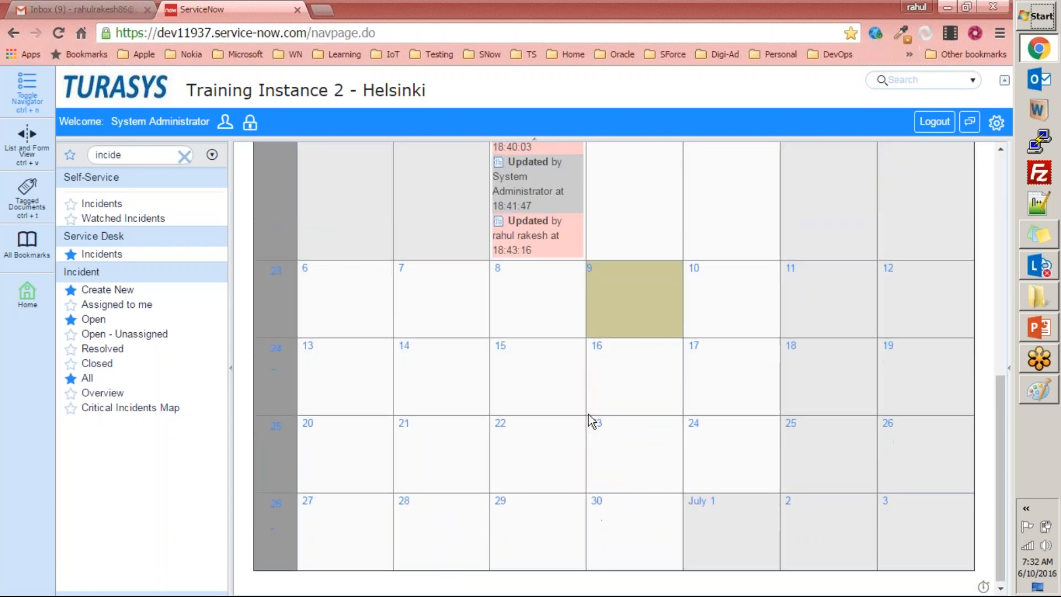
pyautogui.scroll(5, 589, 414)
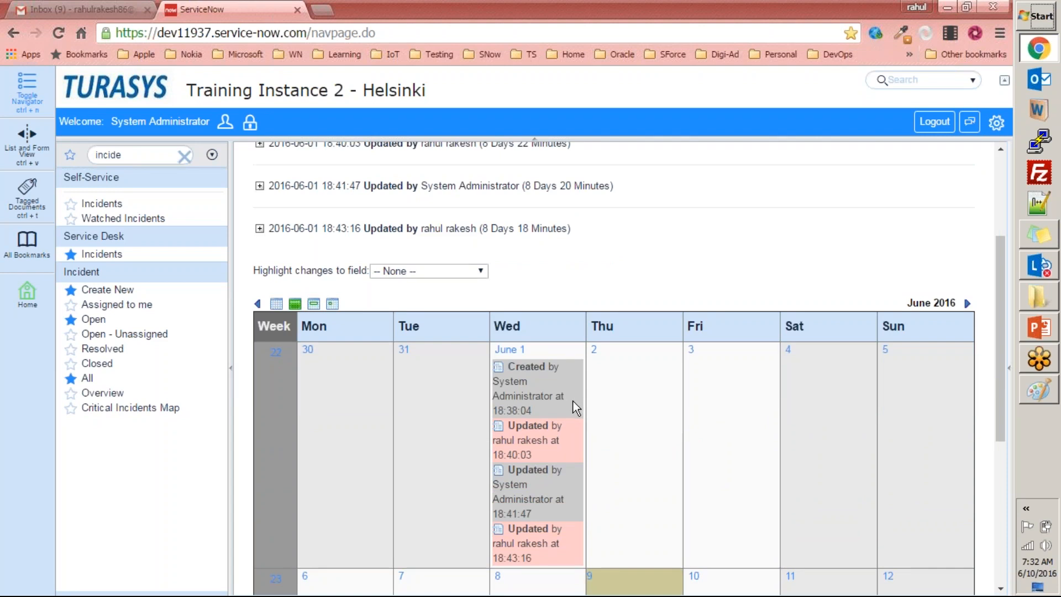
pyautogui.scroll(-3, 569, 399)
pyautogui.scroll(3, 387, 338)
# Show the incident's history calendar in the yearly view, look through its months and switch to the weekly view.
pyautogui.click(277, 304)
pyautogui.scroll(-5, 412, 307)
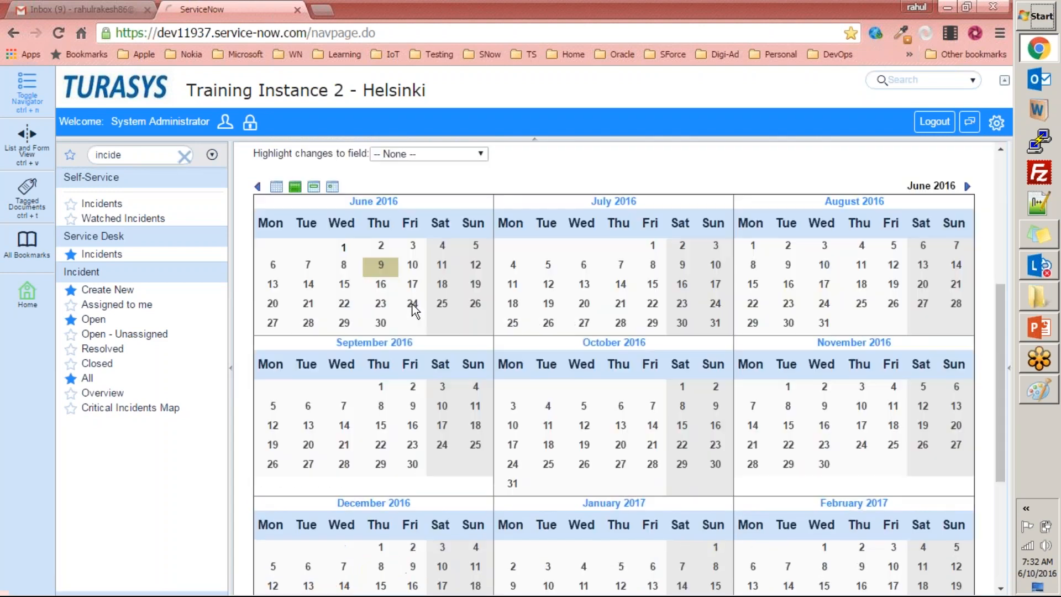
pyautogui.scroll(-4, 900, 394)
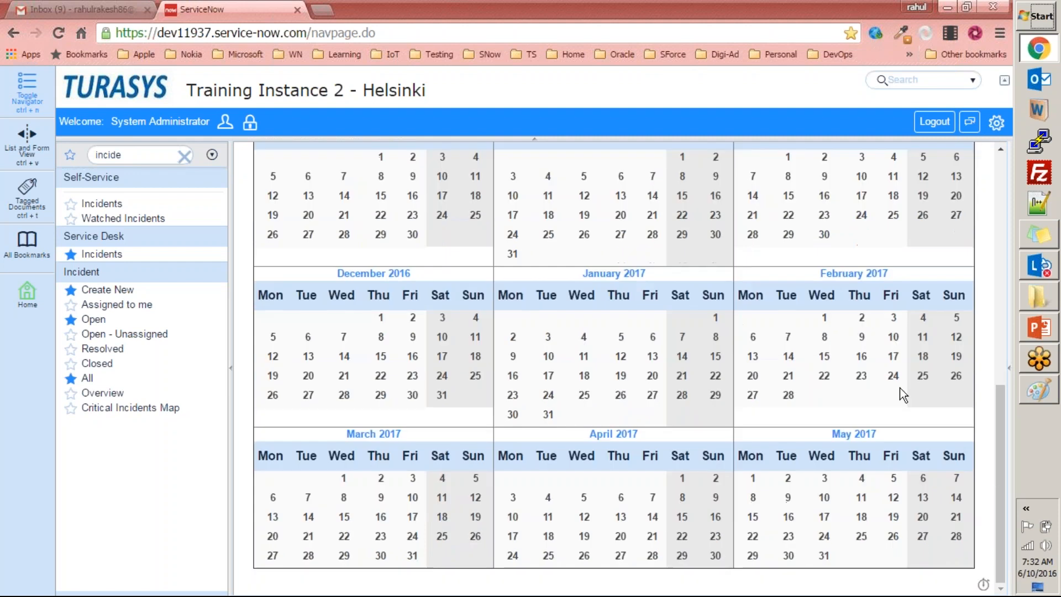
pyautogui.scroll(8, 506, 366)
pyautogui.click(314, 422)
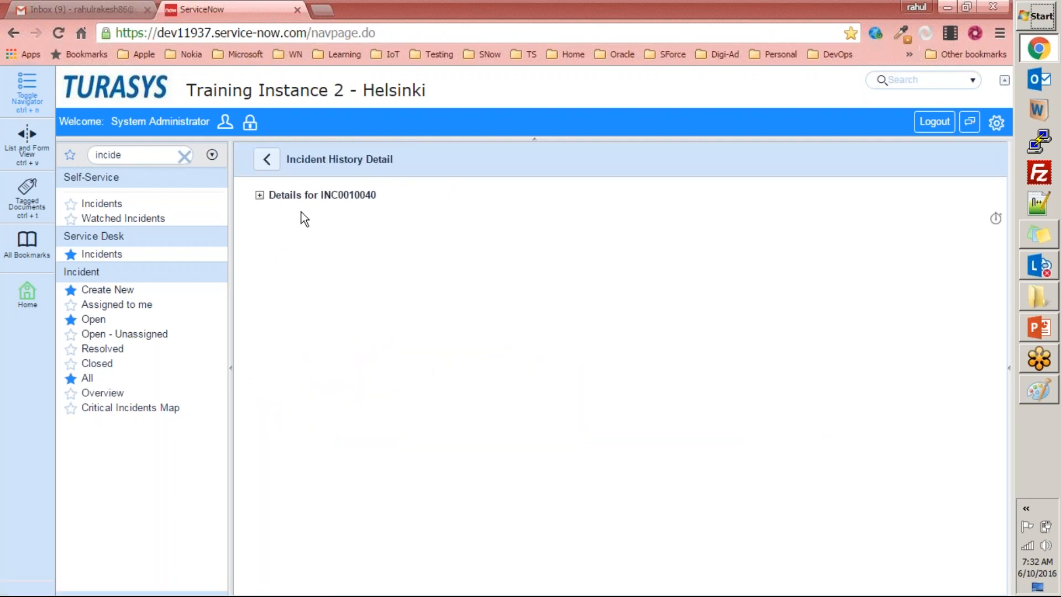
# Expand the details for INC0010040 and examine the field values, emails and updates recorded in its history.
pyautogui.click(259, 195)
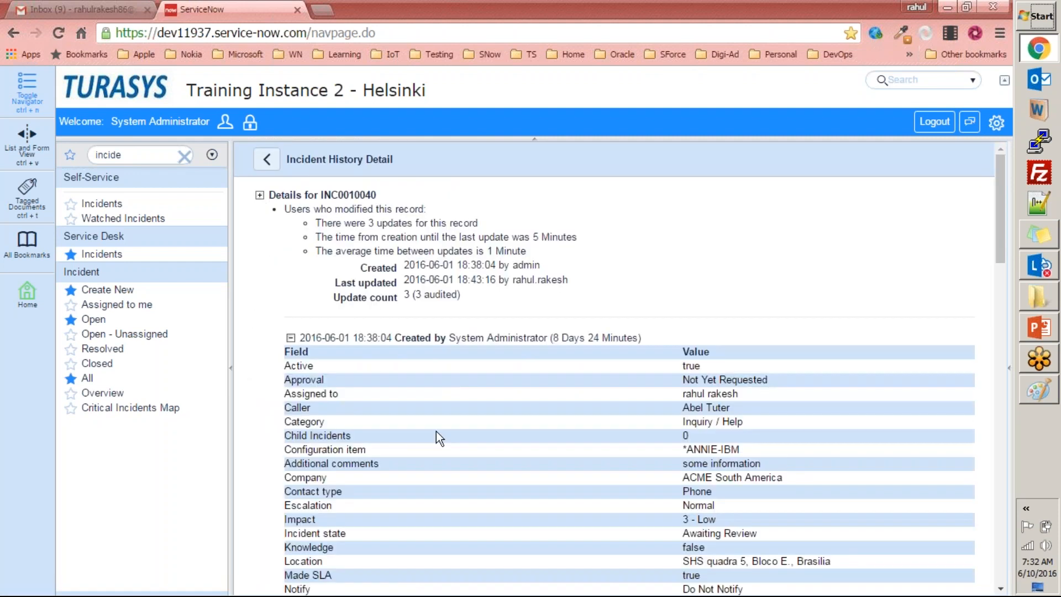
pyautogui.scroll(-9, 440, 431)
pyautogui.scroll(3, 441, 430)
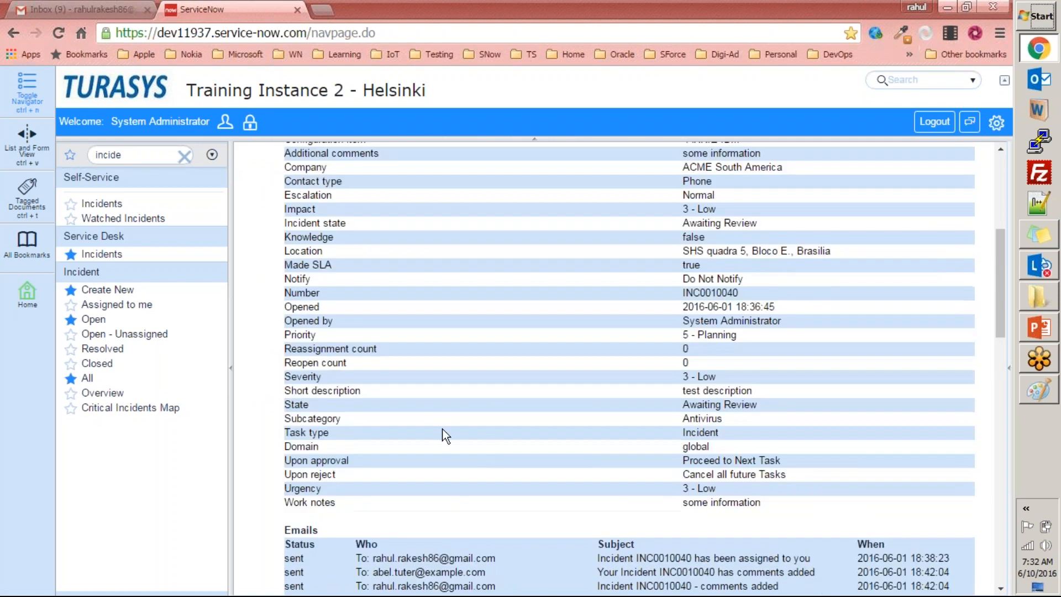
pyautogui.scroll(1, 443, 429)
pyautogui.scroll(-4, 443, 429)
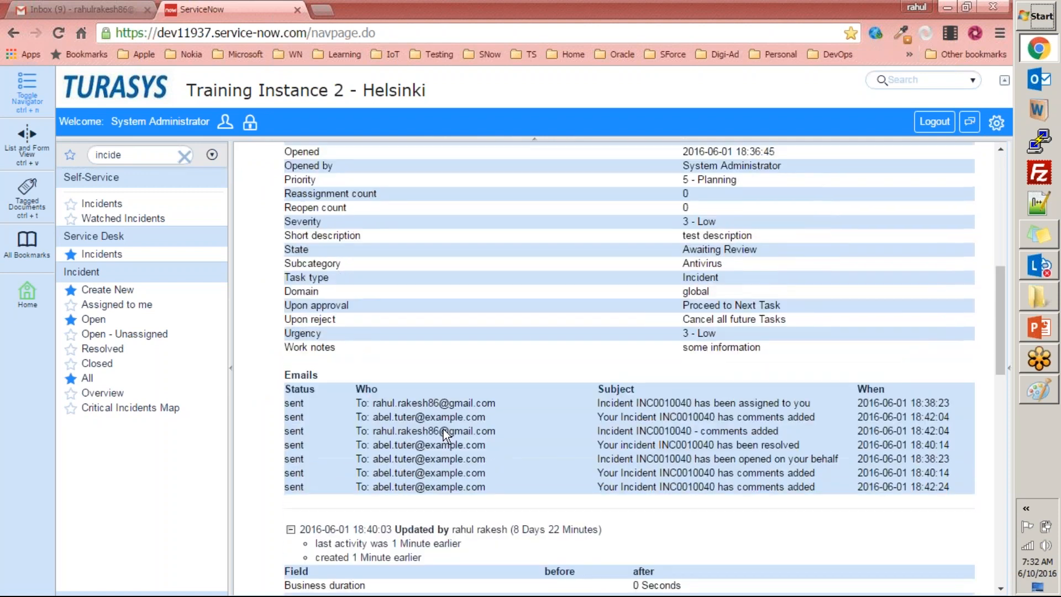
pyautogui.scroll(-6, 443, 429)
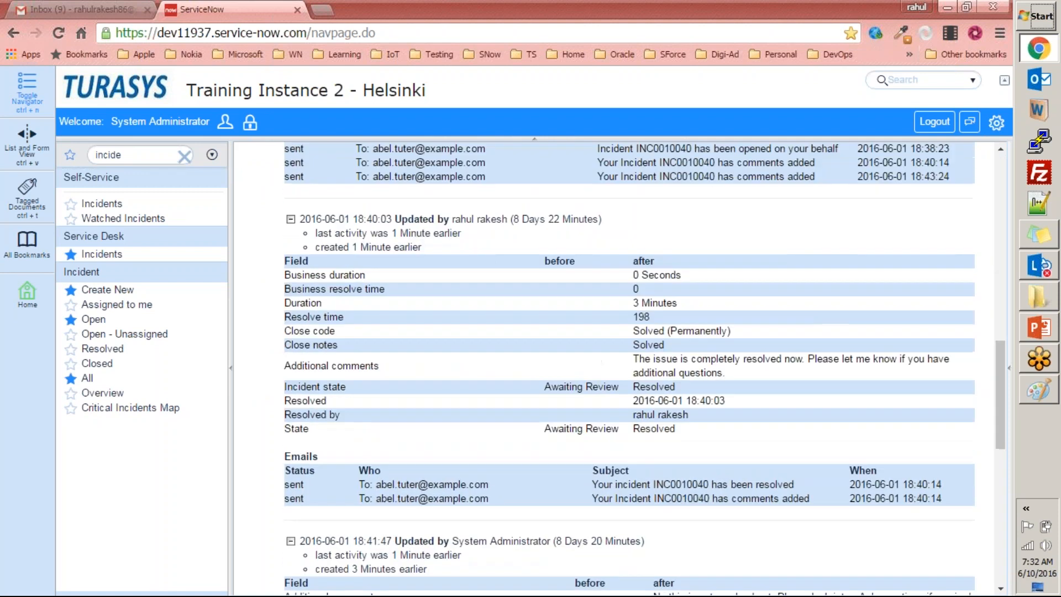
pyautogui.scroll(-9, 442, 422)
pyautogui.scroll(14, 443, 423)
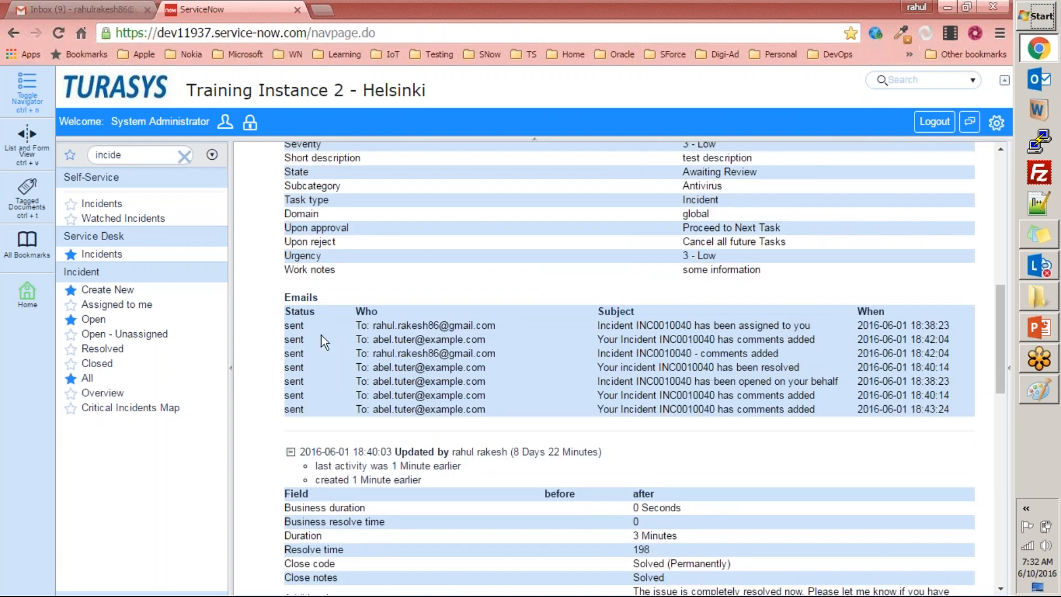
# Highlight the Emails section and its sent notifications under the incident's creation entry.
pyautogui.moveTo(331, 300); pyautogui.dragTo(291, 297)
pyautogui.click(358, 314)
pyautogui.moveTo(568, 381); pyautogui.dragTo(564, 436)
pyautogui.click(565, 435)
pyautogui.scroll(1, 684, 348)
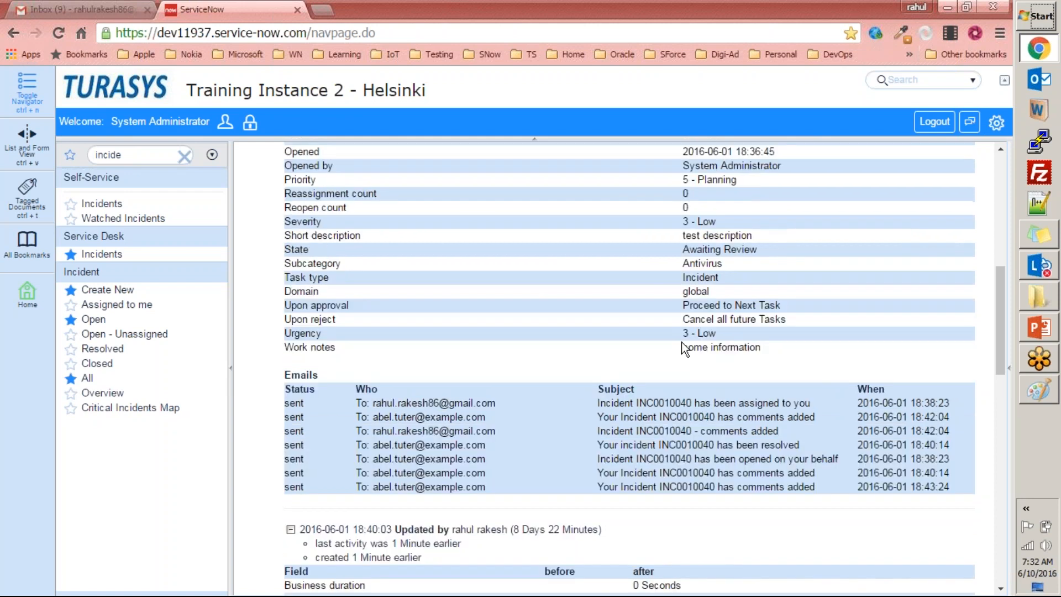
pyautogui.moveTo(360, 402); pyautogui.dragTo(566, 477)
pyautogui.scroll(-5, 566, 477)
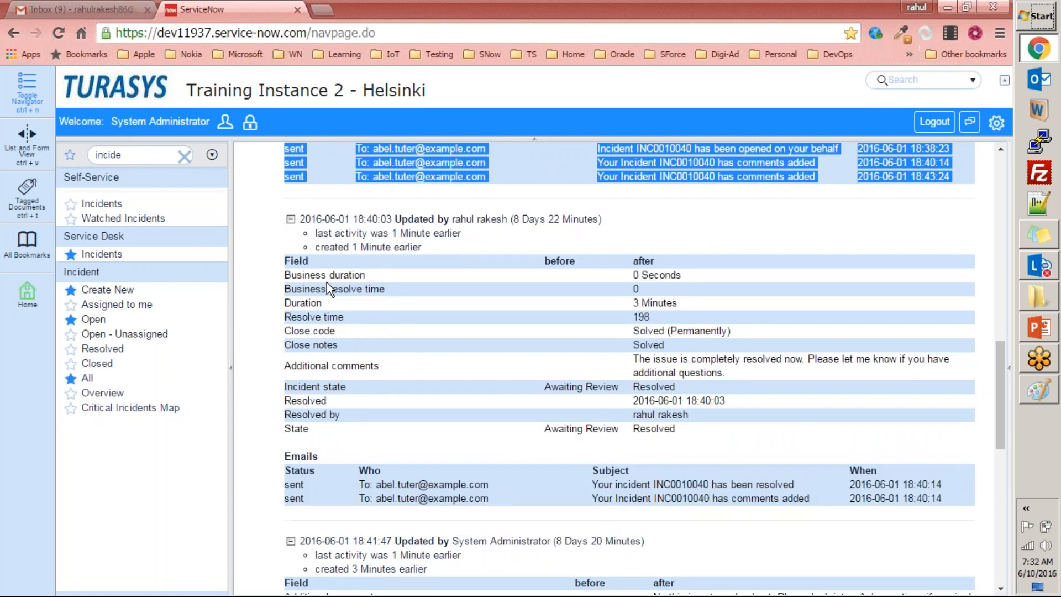
# Highlight the before and after field changes in the incident's update entries, and return to the start of the history.
pyautogui.moveTo(284, 271); pyautogui.dragTo(681, 476)
pyautogui.click(681, 476)
pyautogui.scroll(-6, 681, 476)
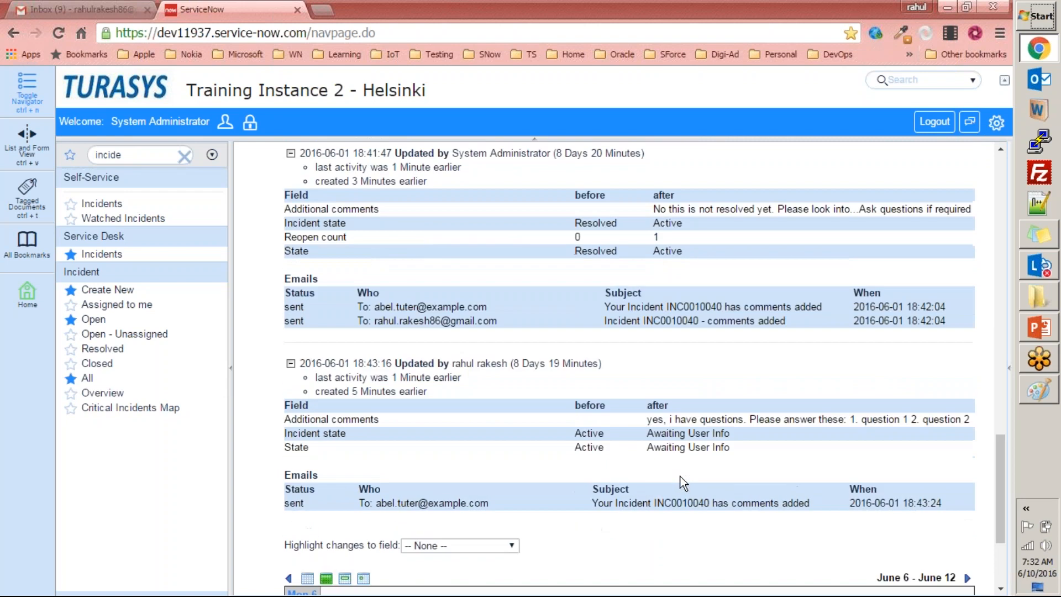
pyautogui.moveTo(279, 187); pyautogui.dragTo(873, 366)
pyautogui.scroll(-3, 873, 365)
pyautogui.press('Home')
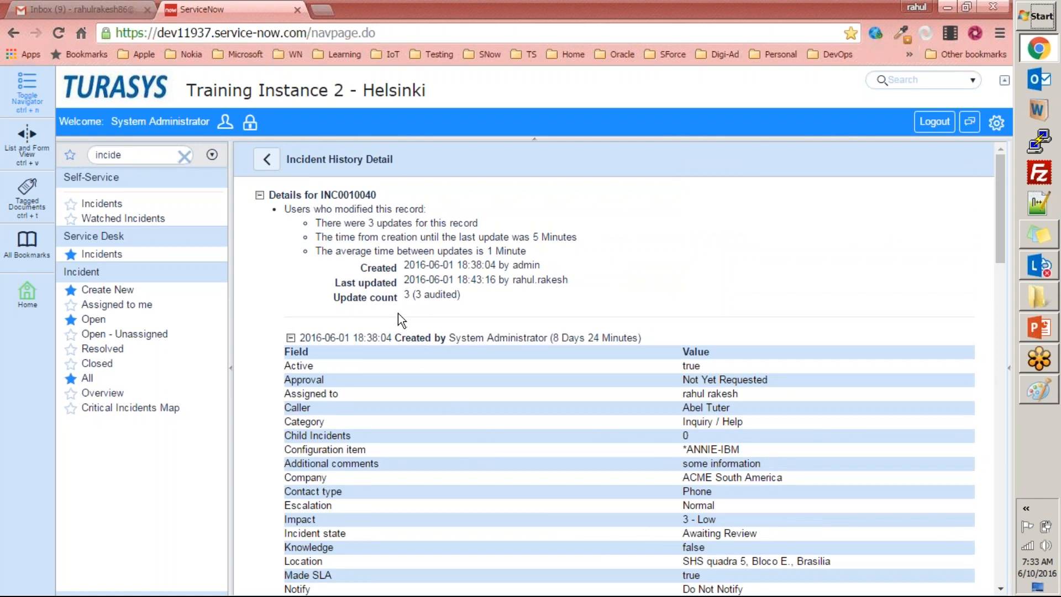
# Return to the INC0010040 form, open its history as a list and examine the Audit History entries.
pyautogui.click(266, 160)
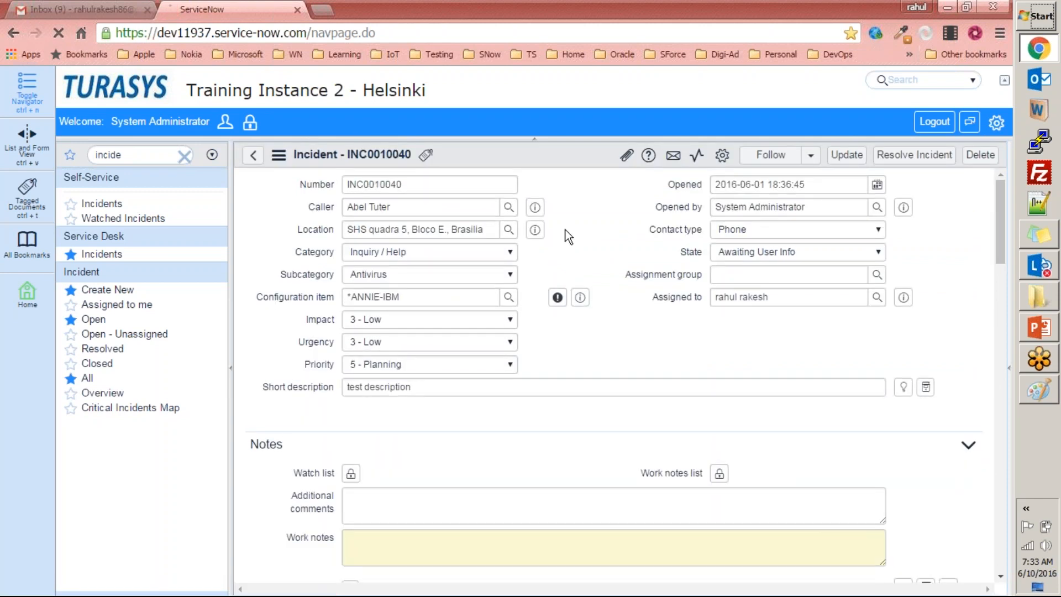
pyautogui.rightClick(542, 151)
pyautogui.moveTo(639, 474)
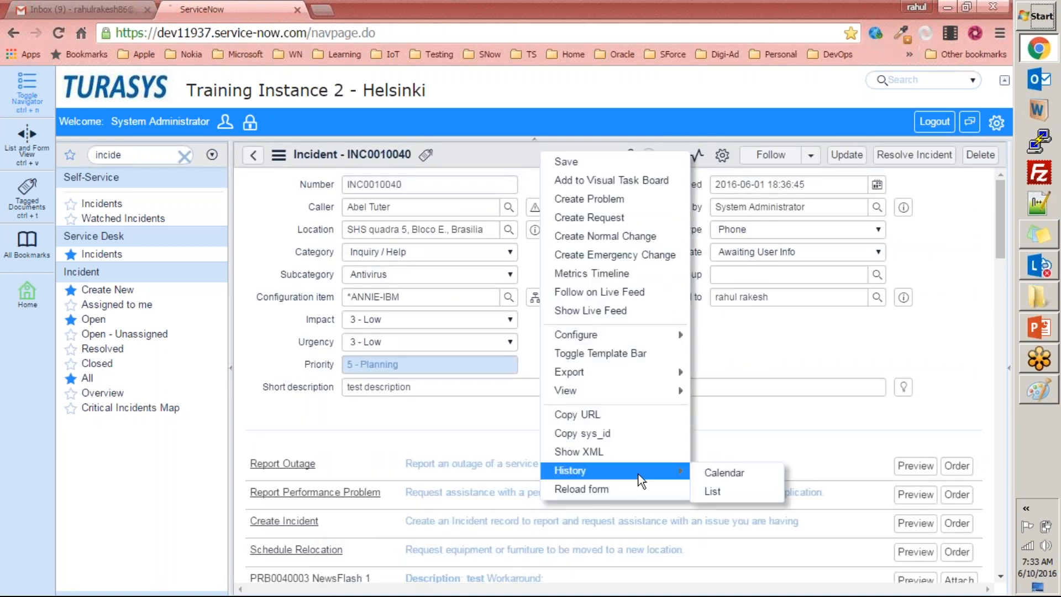
pyautogui.click(713, 491)
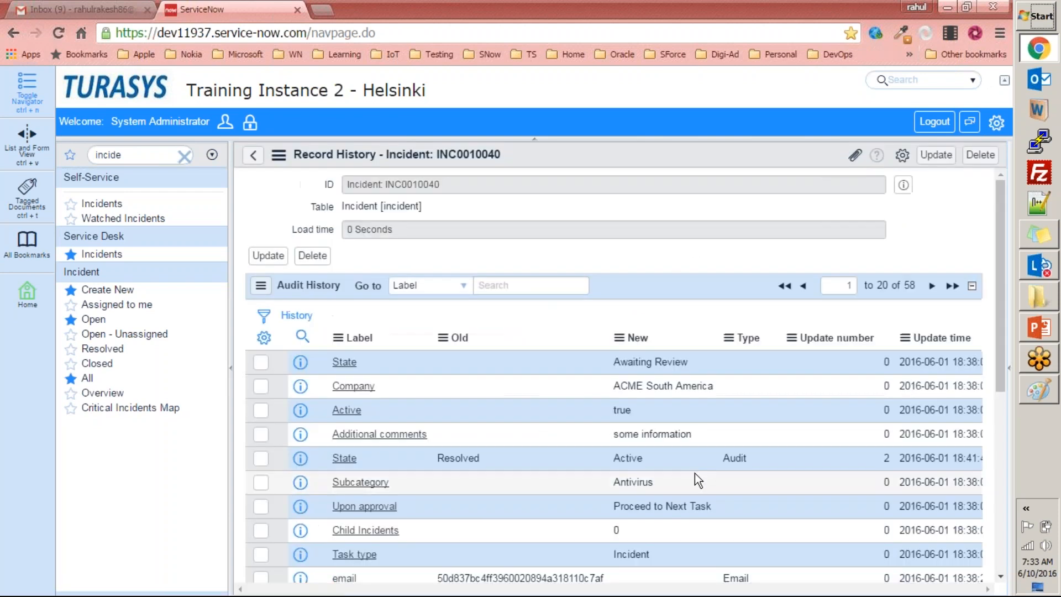
pyautogui.scroll(-6, 402, 334)
pyautogui.scroll(6, 458, 374)
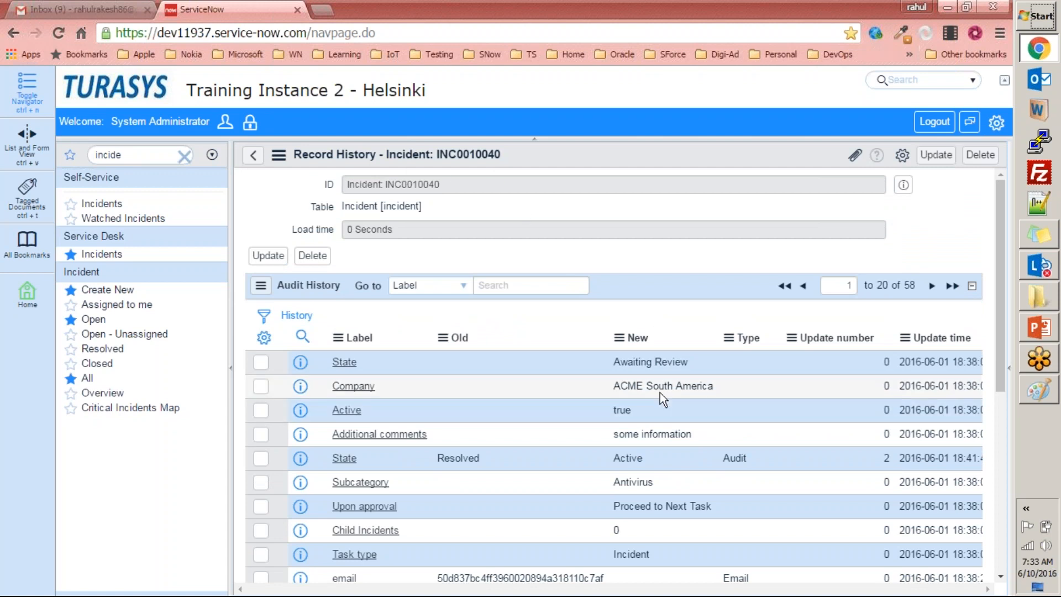
pyautogui.scroll(-3, 644, 396)
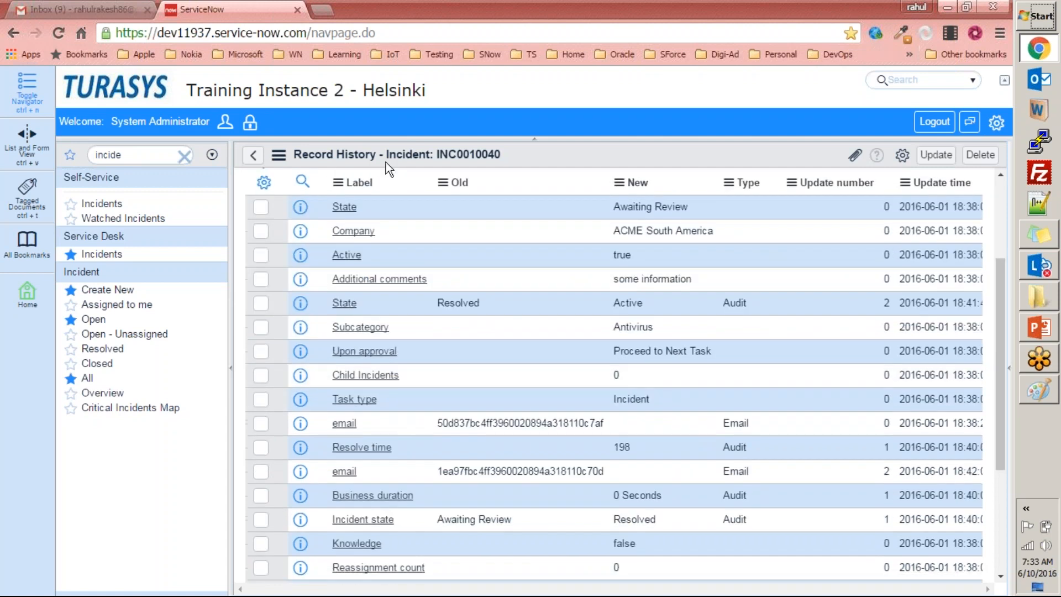
pyautogui.scroll(3, 419, 207)
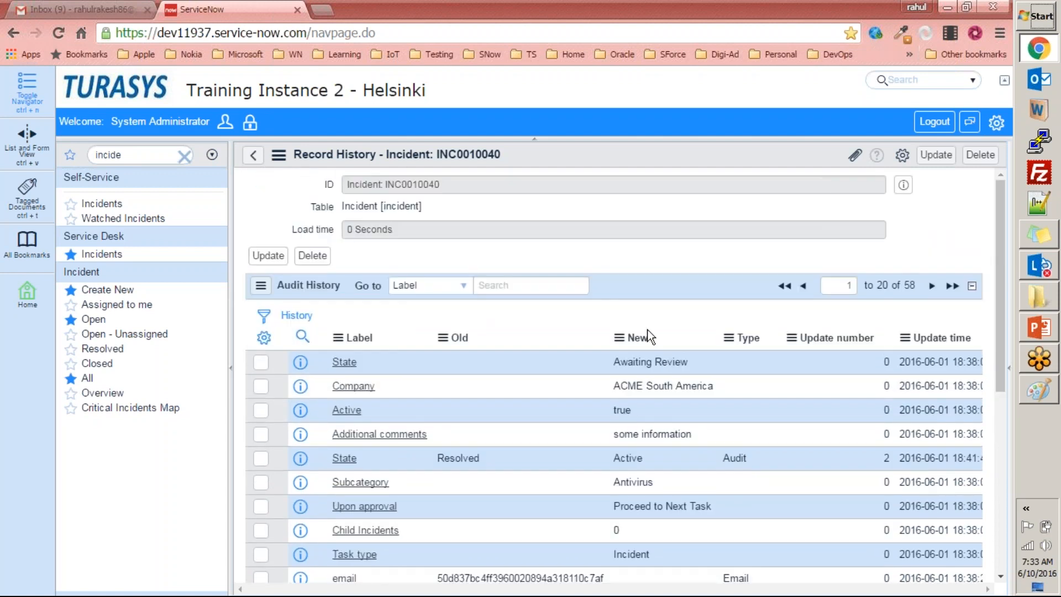
# Finish reviewing the Audit History entries, return to the INC0010040 form and clear the navigator filter.
pyautogui.scroll(-3, 639, 339)
pyautogui.scroll(3, 649, 334)
pyautogui.click(253, 154)
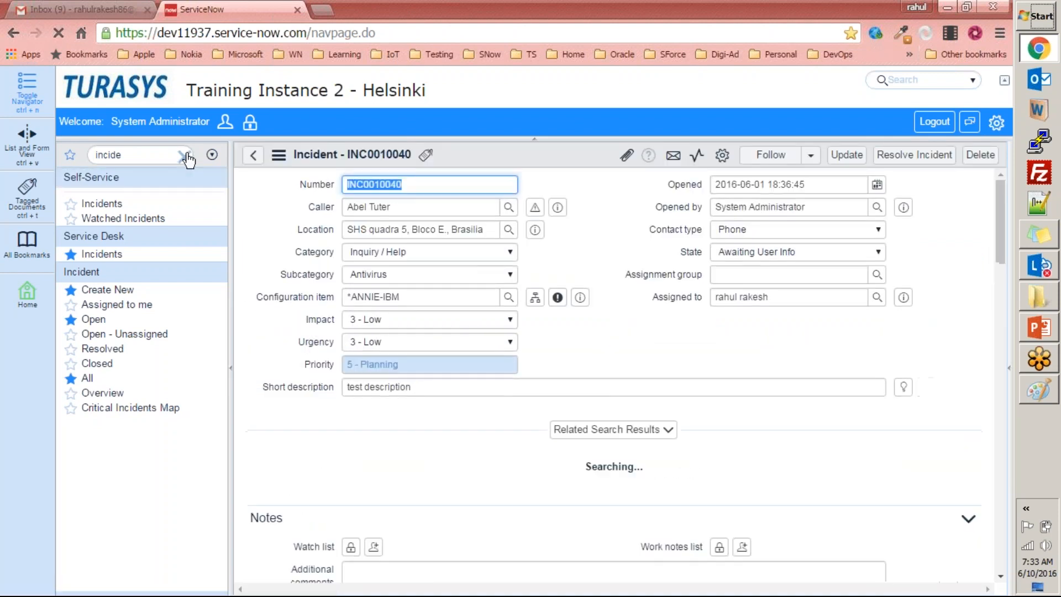
pyautogui.click(185, 156)
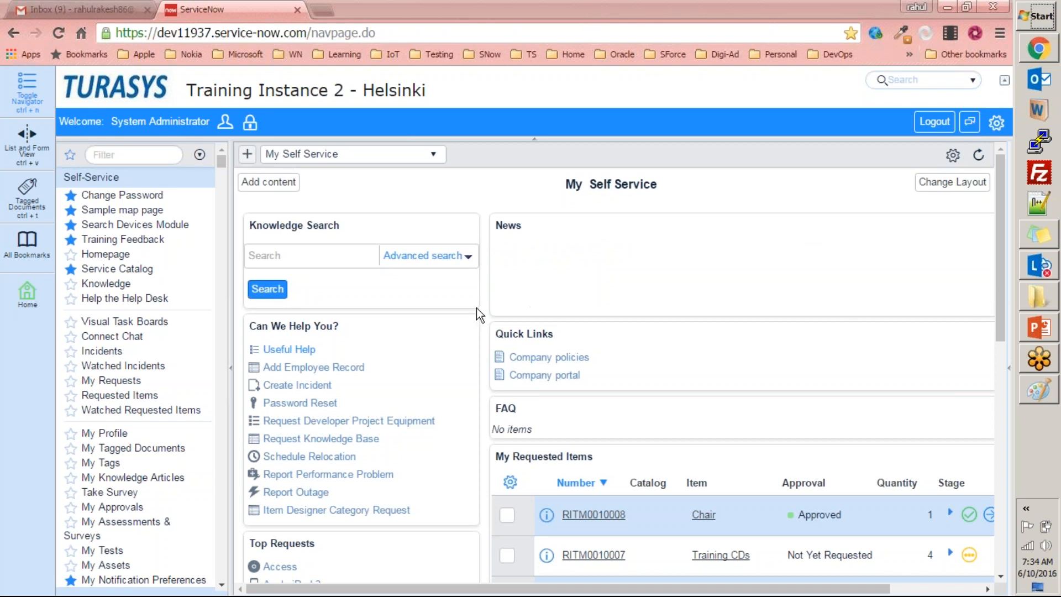
pyautogui.click(120, 154)
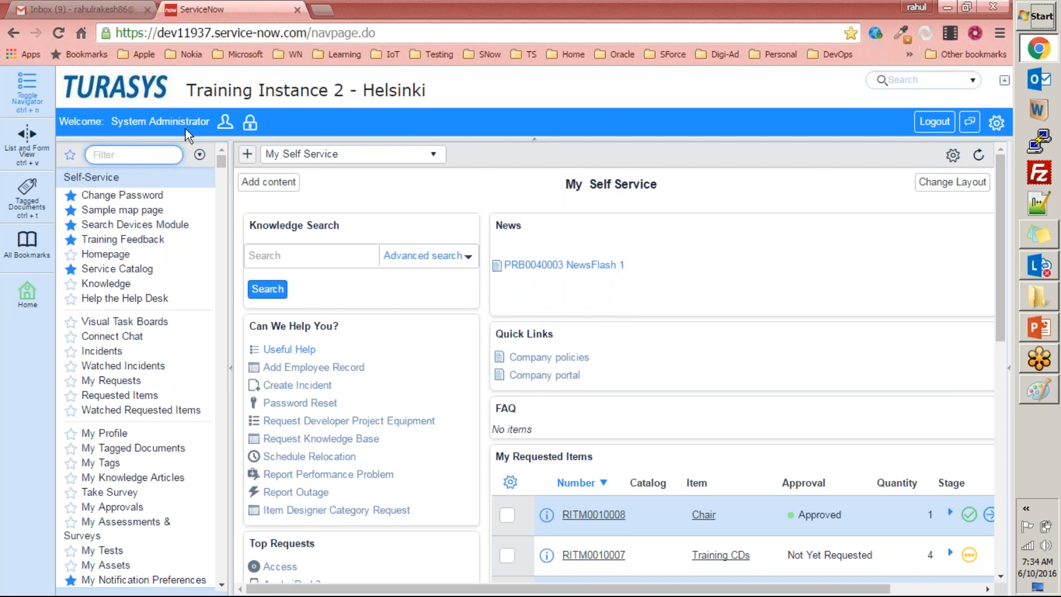
# Switch to PowerPoint to review the Tables & Columns slide on auditing and deleted records, and return to ServiceNow.
pyautogui.click(1037, 327)
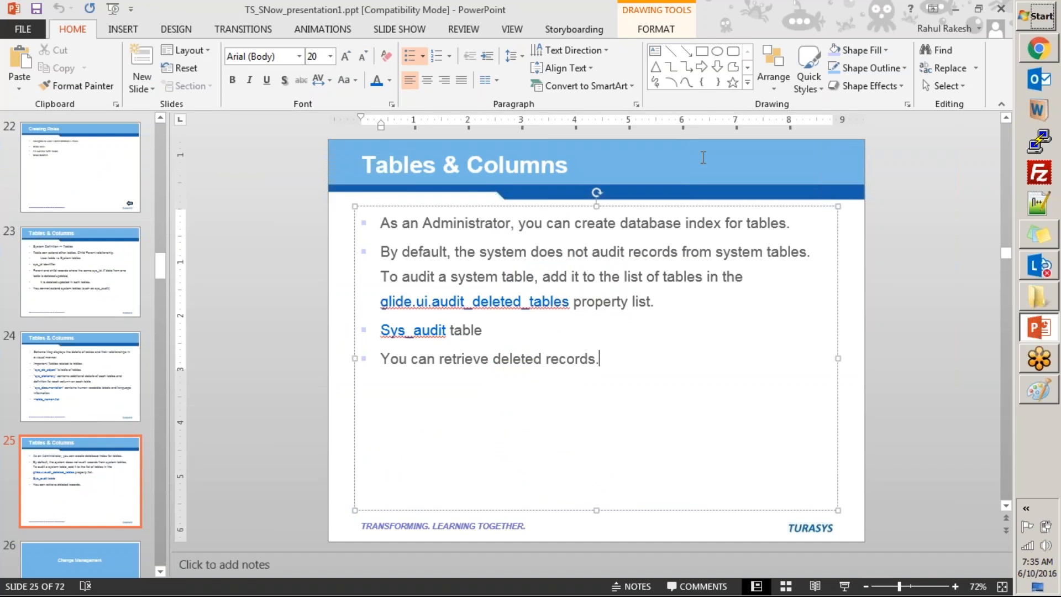
pyautogui.click(303, 217)
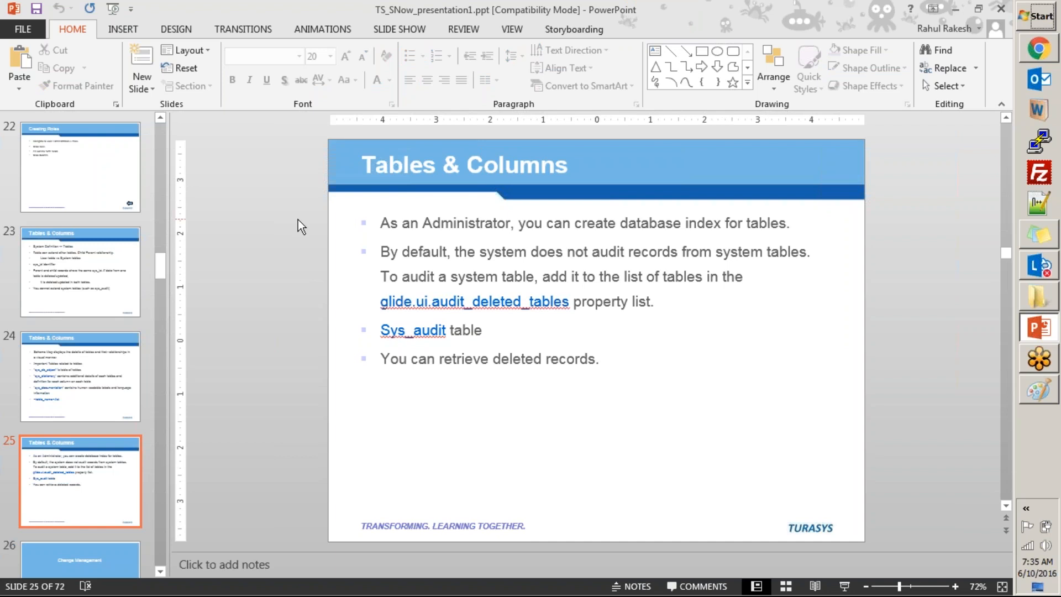
pyautogui.hotkey('alt', 'Tab')
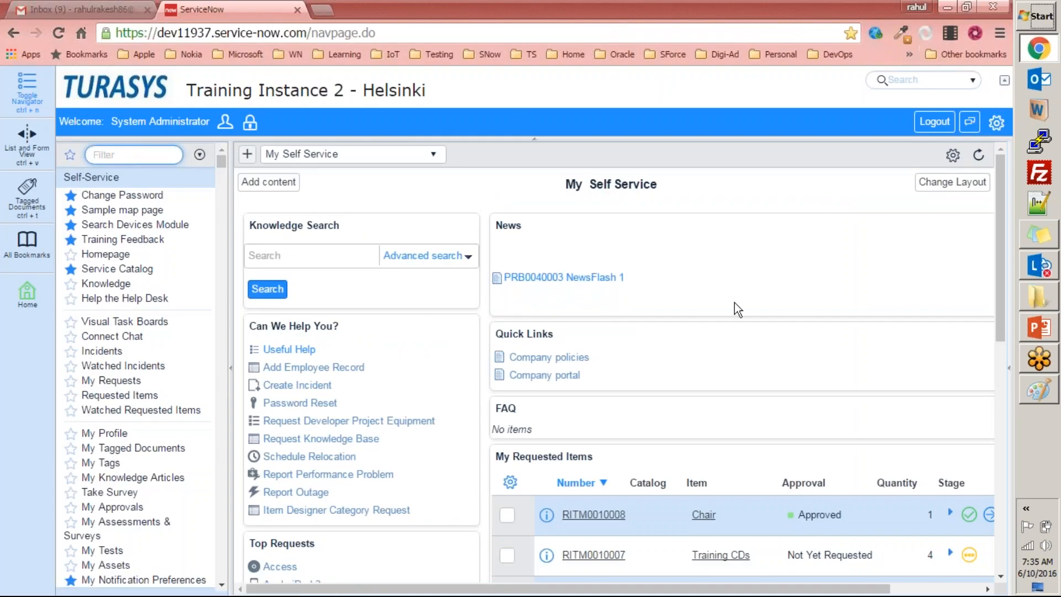
pyautogui.click(1004, 283)
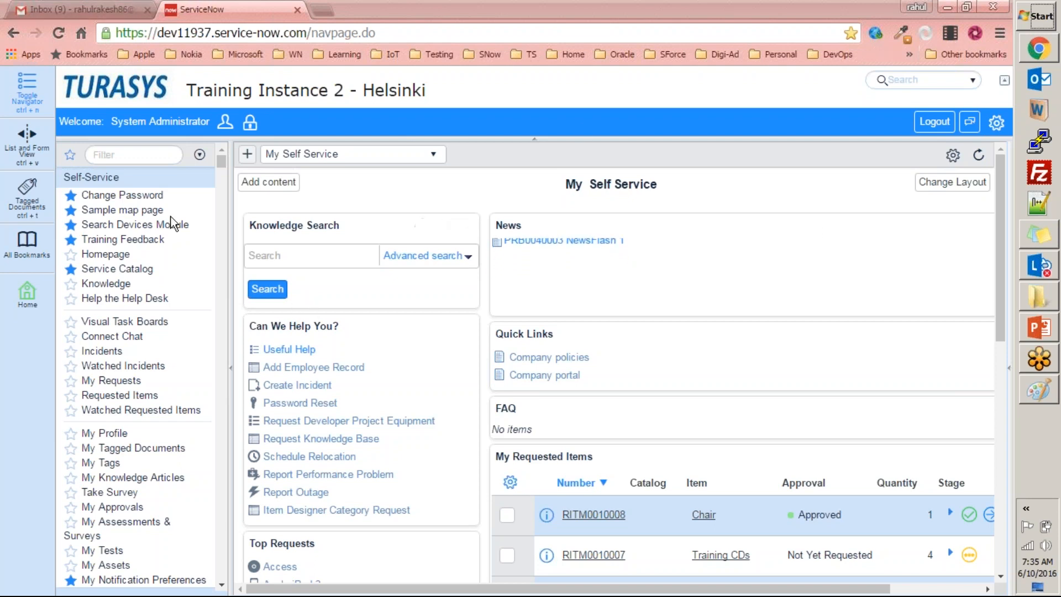
# Filter the navigator for "tables" and open Tables & Columns under System Definition.
pyautogui.click(144, 155)
pyautogui.write('tables')
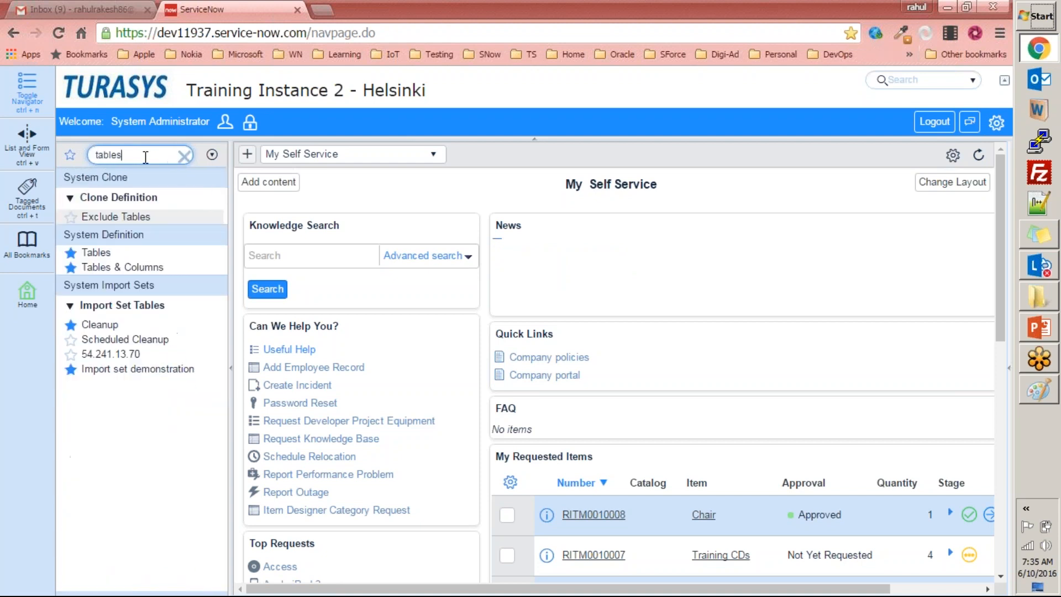
pyautogui.click(164, 268)
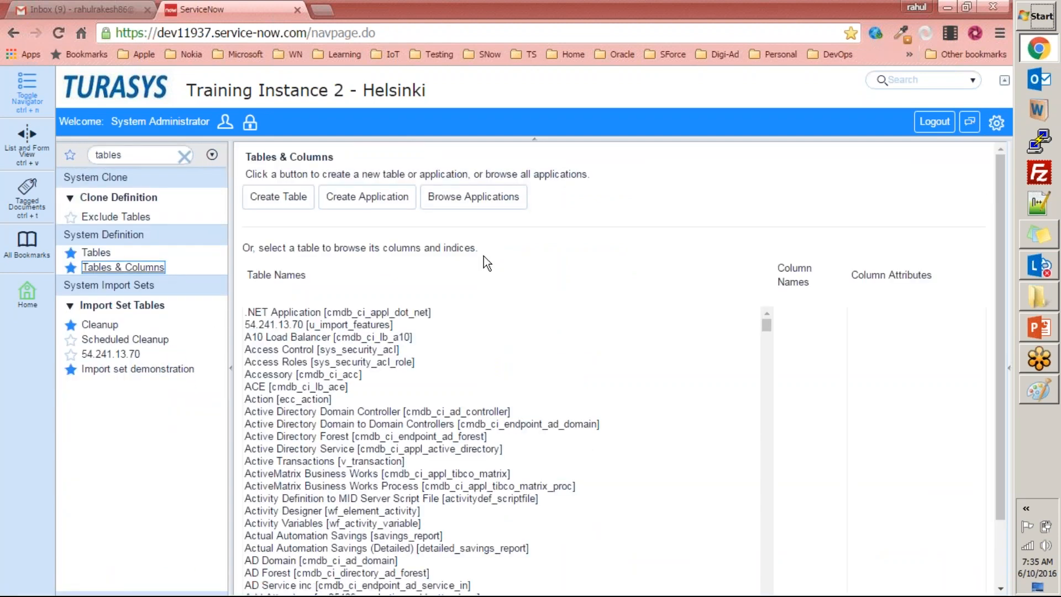
# Select the Employee [u_employee] table in the table names list to show its columns.
pyautogui.click(383, 376)
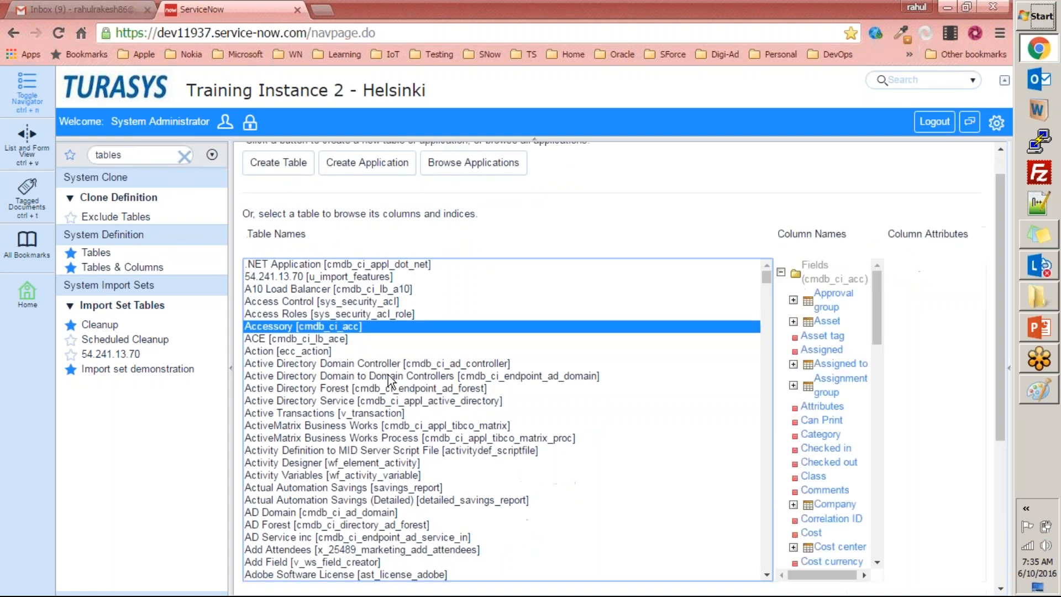
pyautogui.press('e')
pyautogui.write('mp')
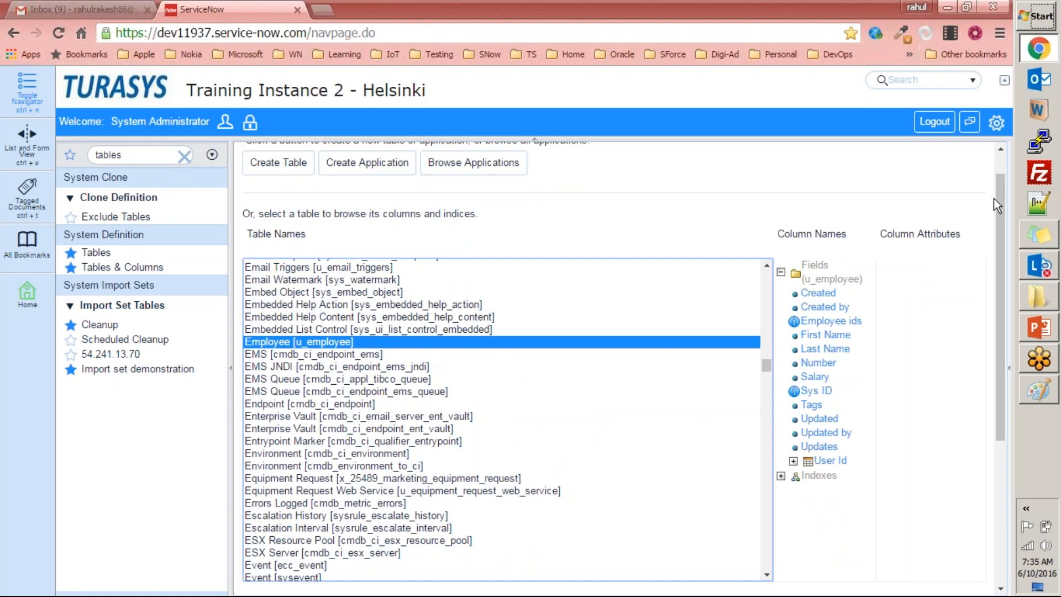
# Open the confirmation for deleting all records of the Employee table and cancel it.
pyautogui.moveTo(997, 195); pyautogui.dragTo(997, 365)
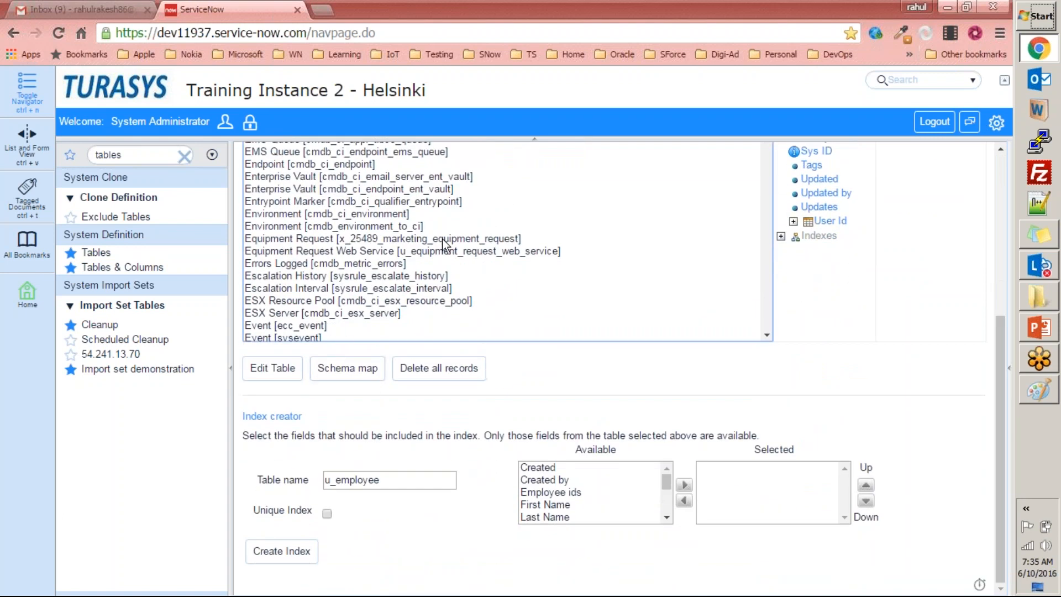
pyautogui.scroll(5, 470, 283)
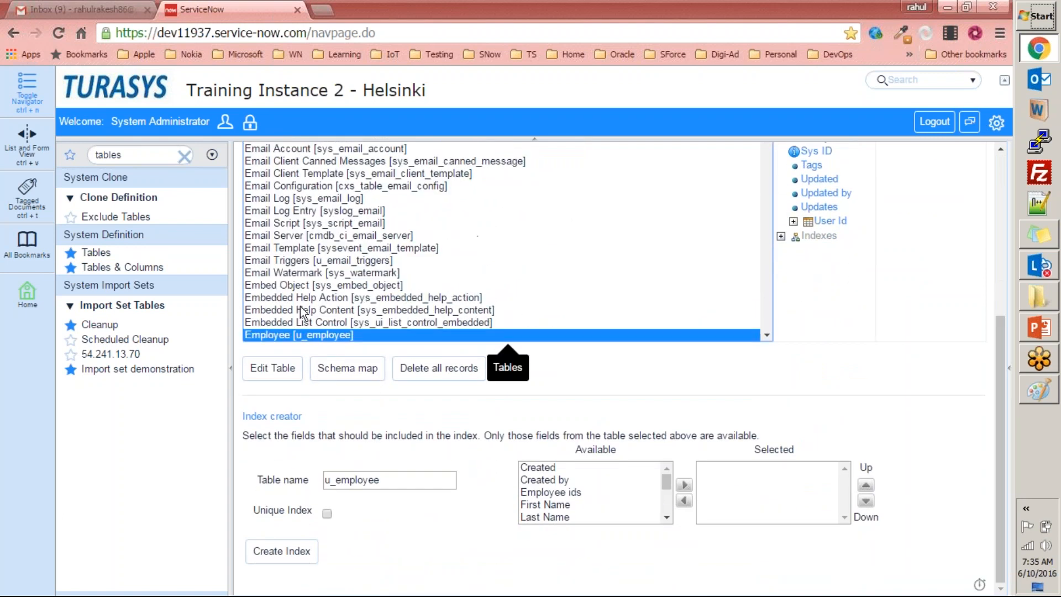
pyautogui.click(463, 381)
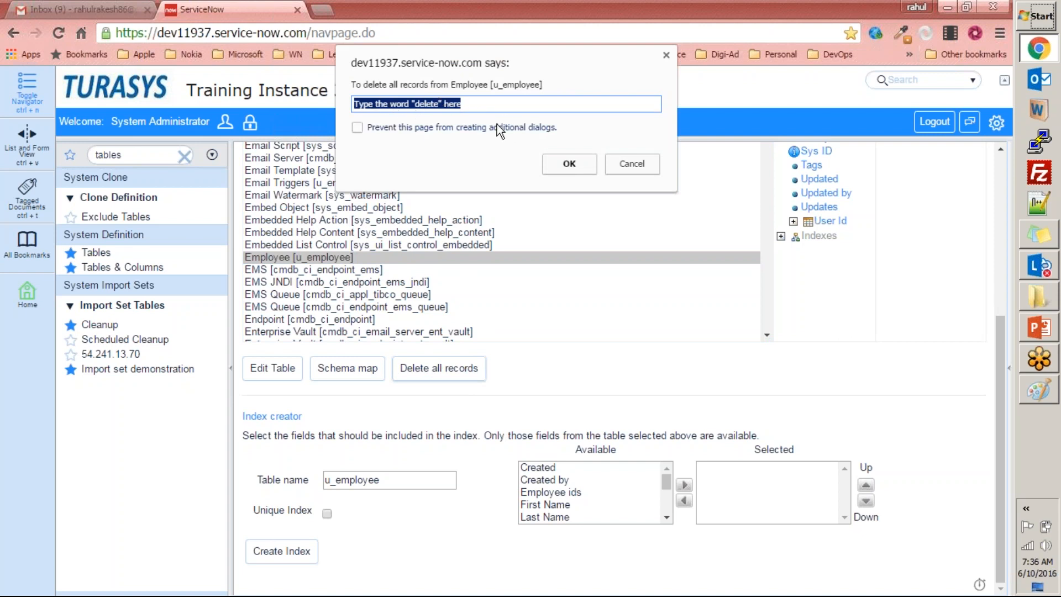
pyautogui.click(642, 169)
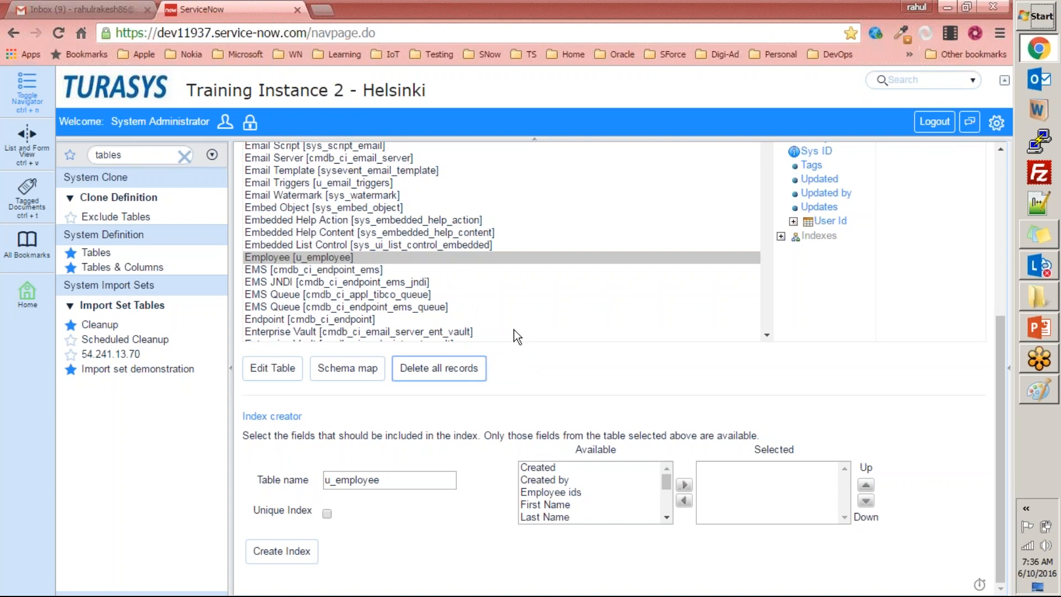
# Open the Employee table's definition for editing and examine its label and internal name.
pyautogui.click(275, 377)
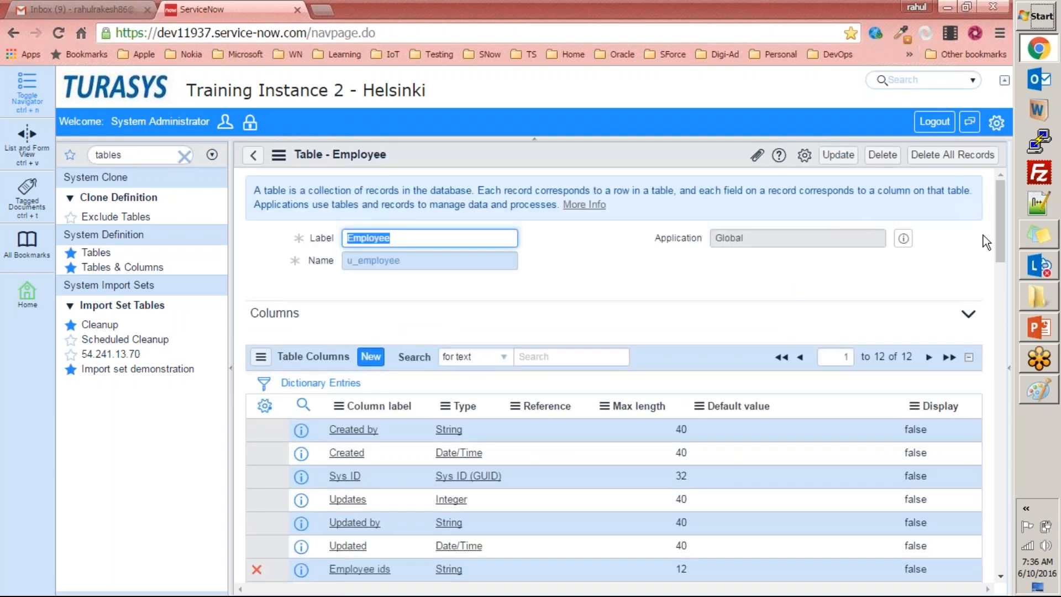
pyautogui.moveTo(1003, 231)
pyautogui.mouseDown()
pyautogui.moveTo(1003, 273)
pyautogui.moveTo(1007, 227)
pyautogui.mouseUp()
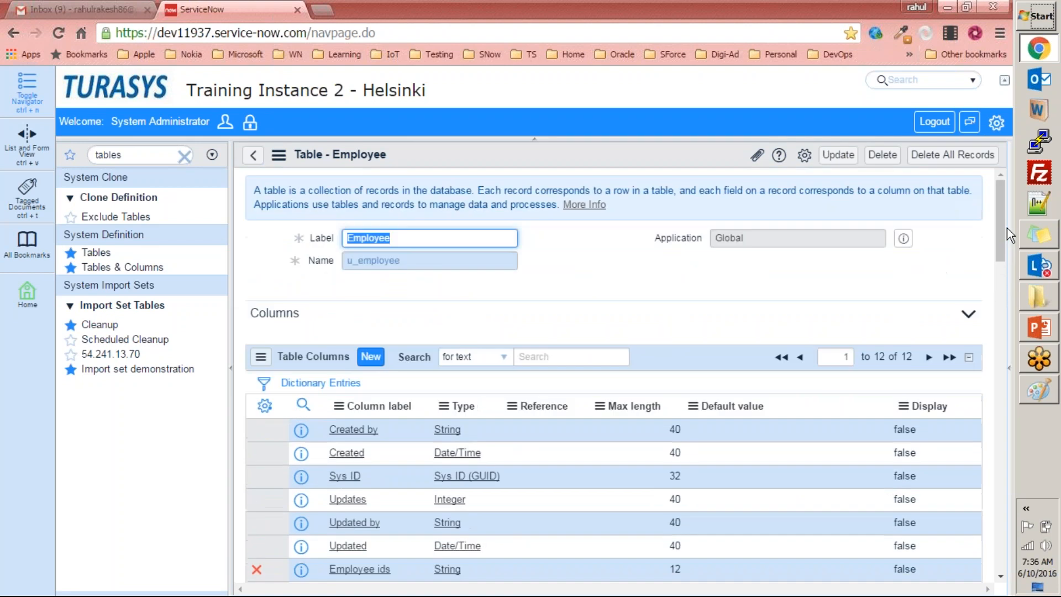
pyautogui.click(647, 275)
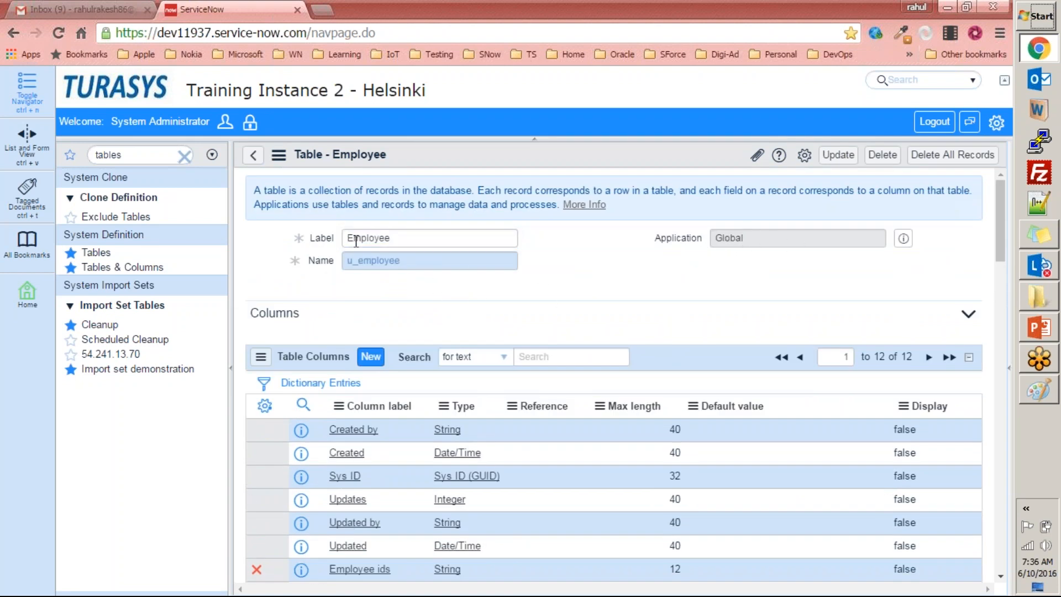
pyautogui.click(327, 264)
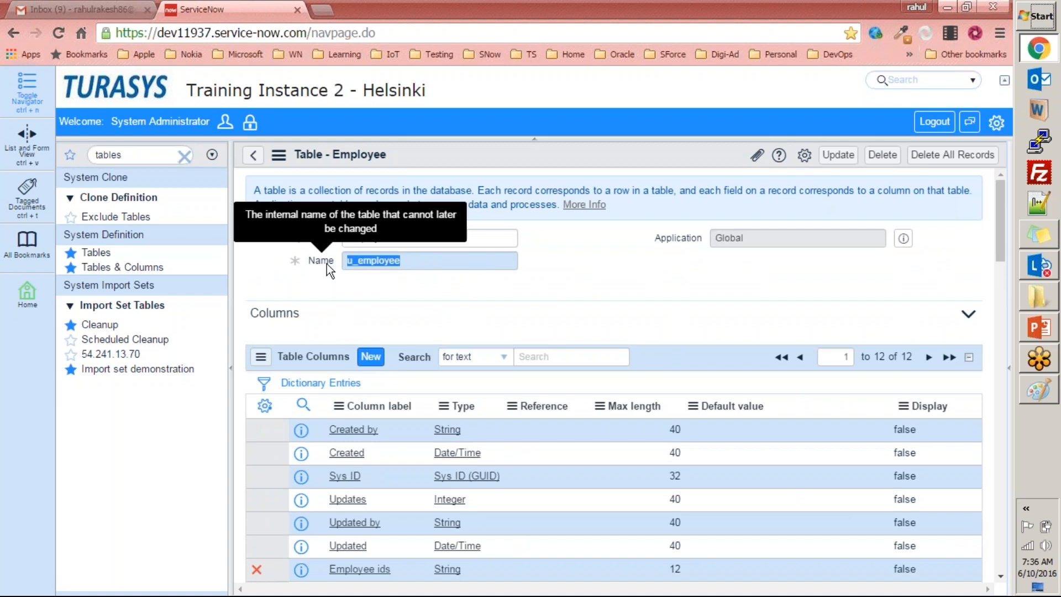
pyautogui.click(469, 281)
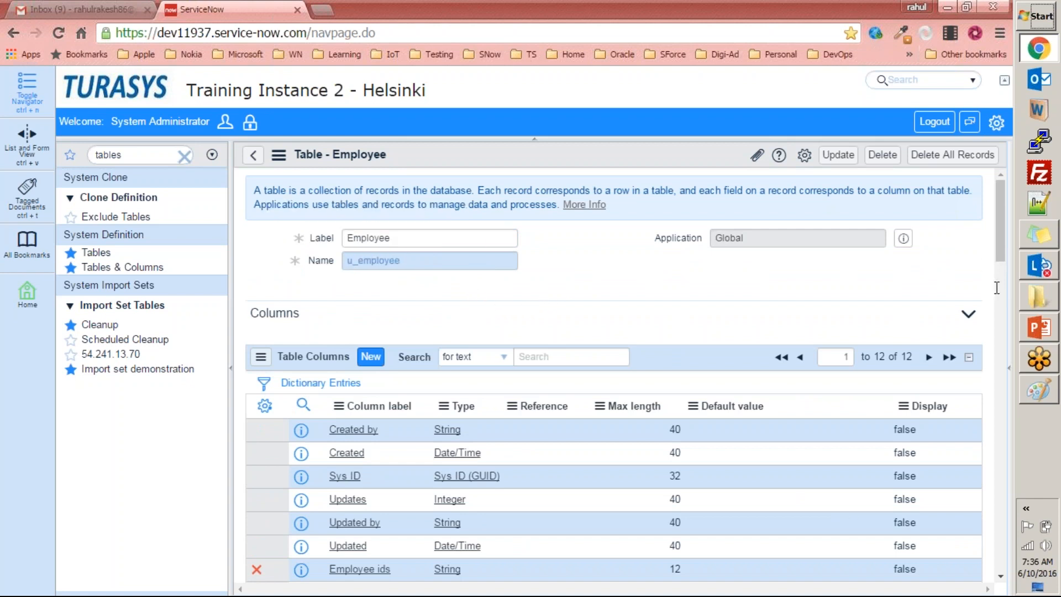
# Examine the Employee table's Related Links, Access Controls and Application Access settings.
pyautogui.moveTo(1001, 244); pyautogui.dragTo(1002, 452)
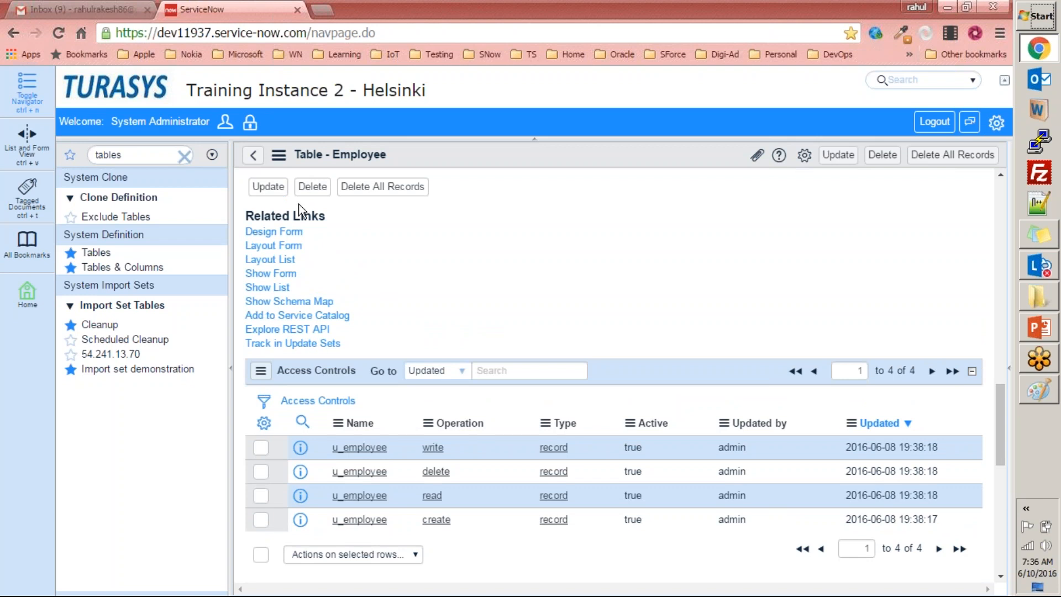
pyautogui.moveTo(246, 216); pyautogui.dragTo(329, 216)
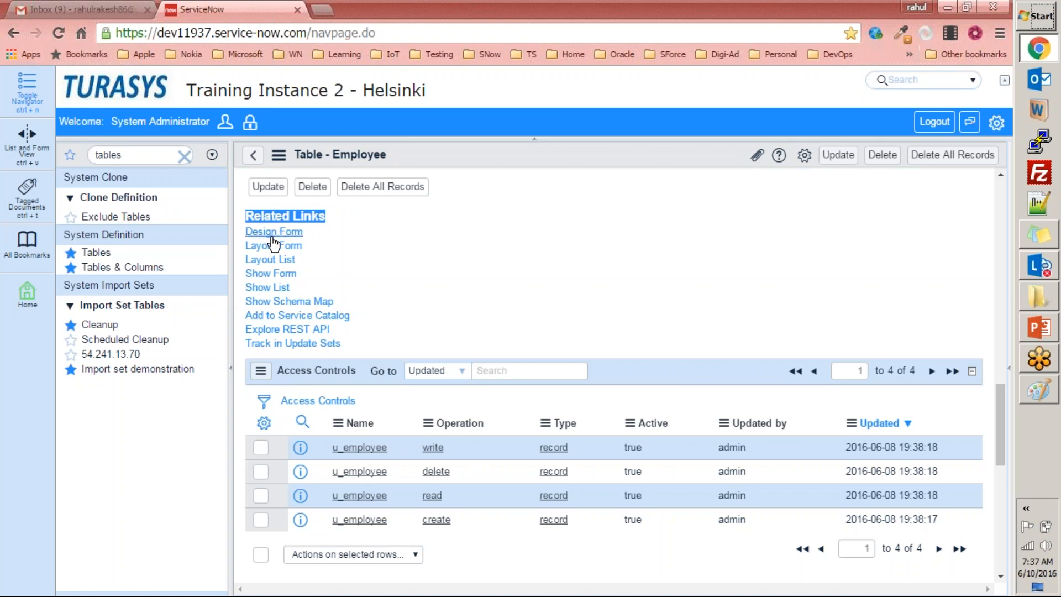
pyautogui.scroll(4, 436, 290)
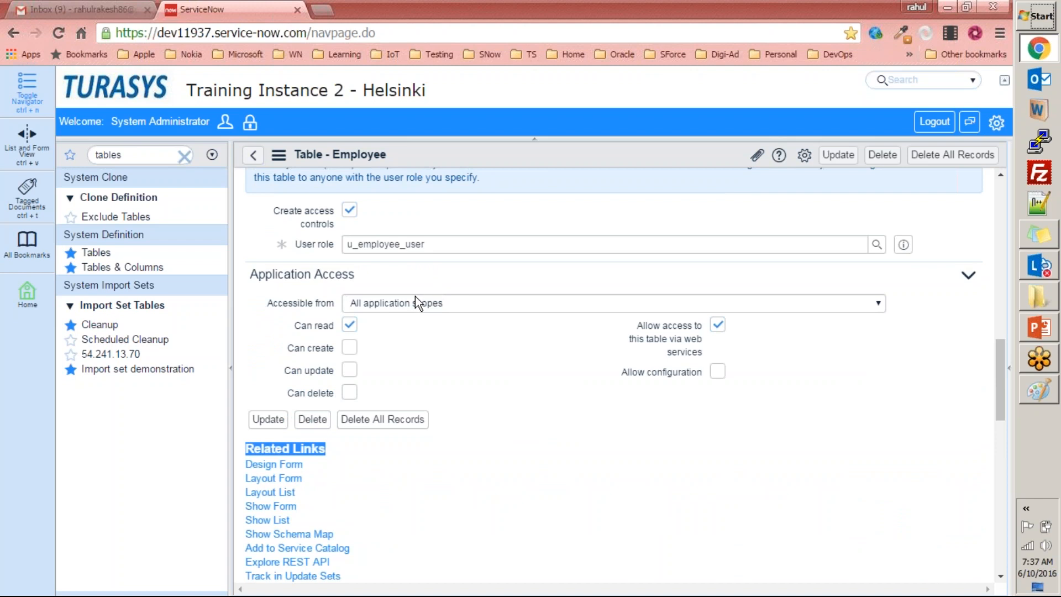
pyautogui.scroll(-3, 395, 283)
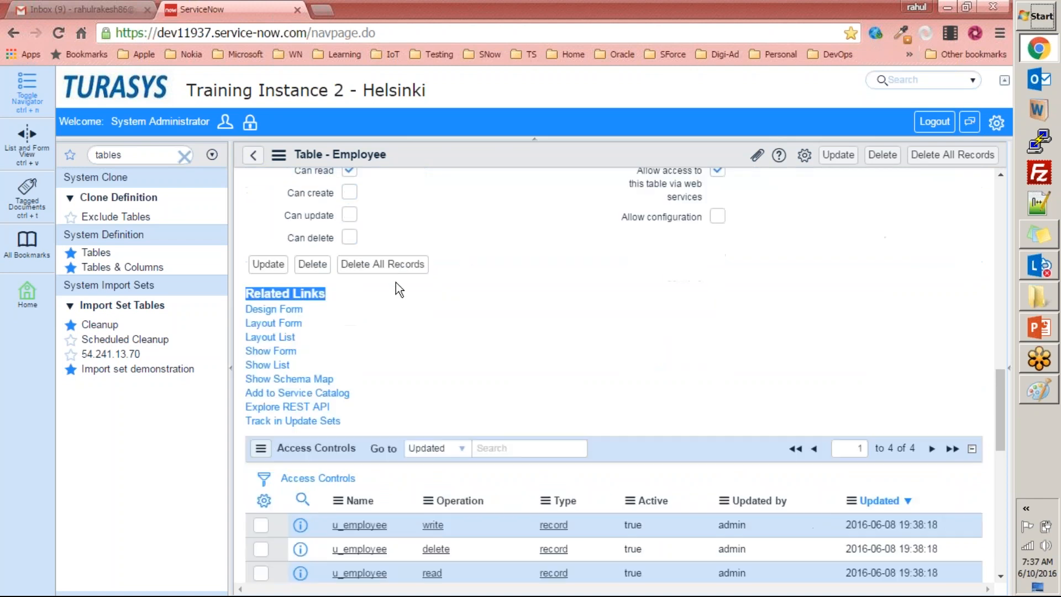
# Open the Employee form in Form Design, examine its fields and close the designer.
pyautogui.click(265, 439)
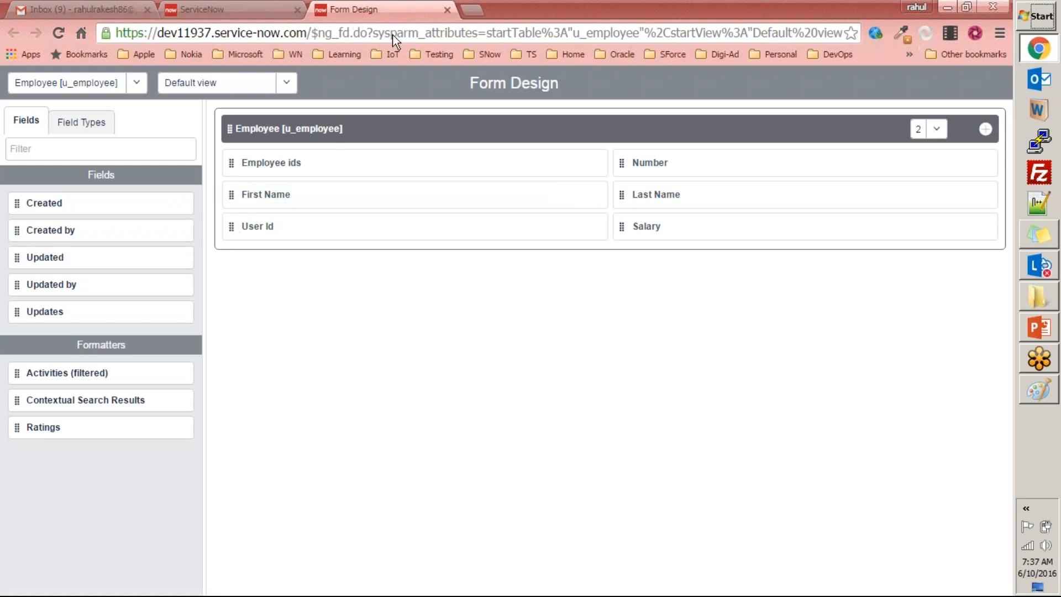
pyautogui.click(346, 129)
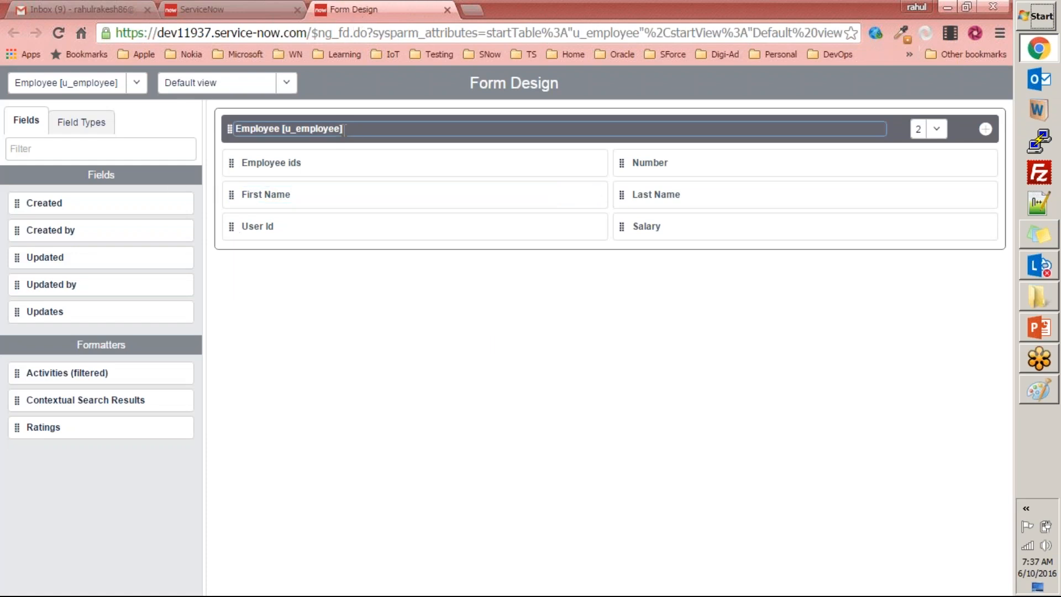
pyautogui.hotkey('ctrl', 'w')
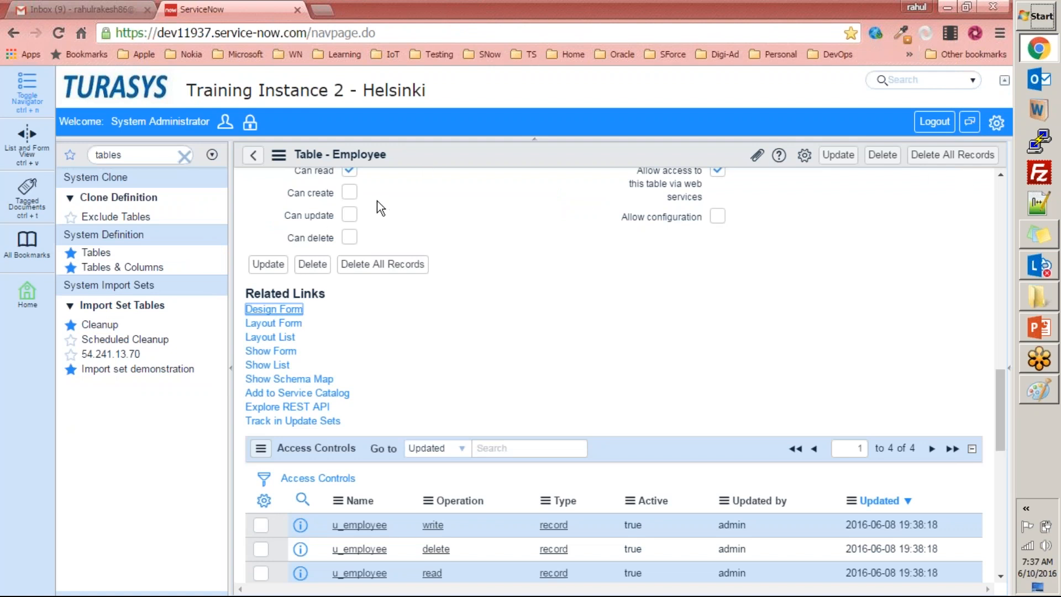
# Open the Employee form's layout configuration, examine its view, section and new-field options, and return to the table definition.
pyautogui.click(289, 324)
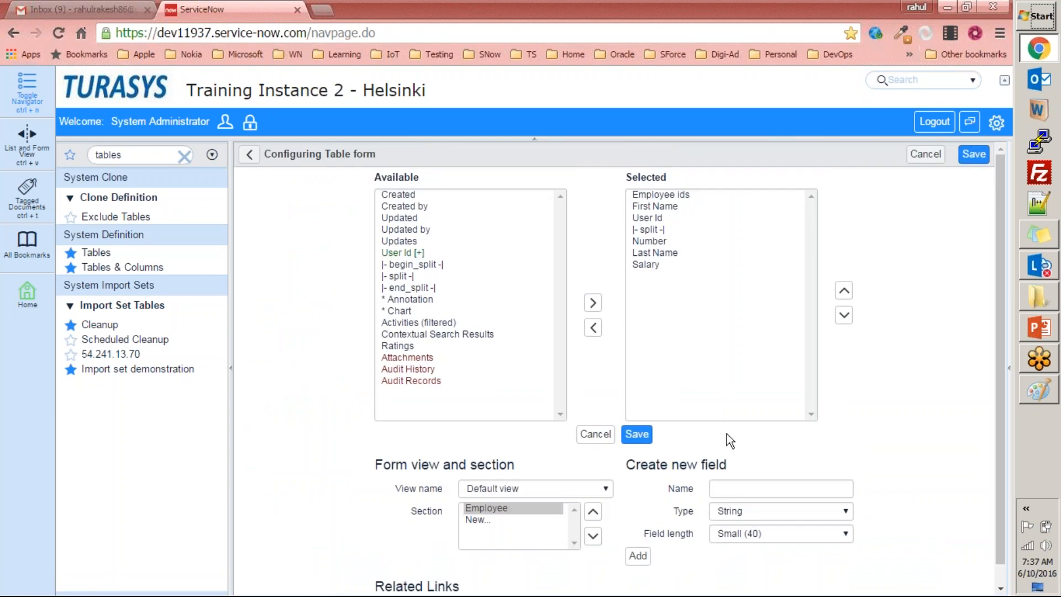
pyautogui.scroll(-1, 728, 433)
pyautogui.click(574, 469)
pyautogui.click(441, 450)
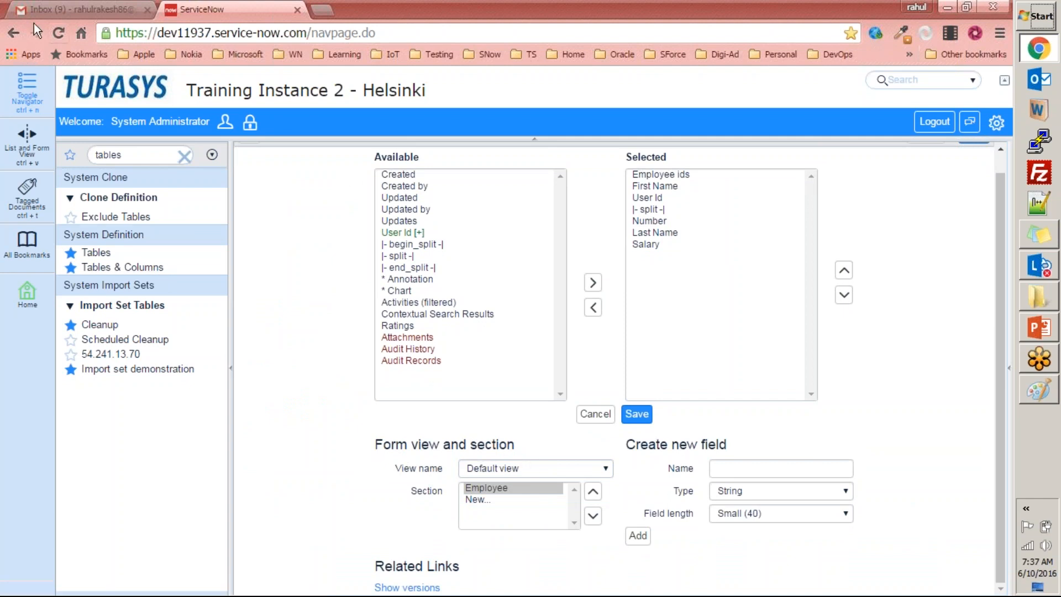
pyautogui.click(14, 33)
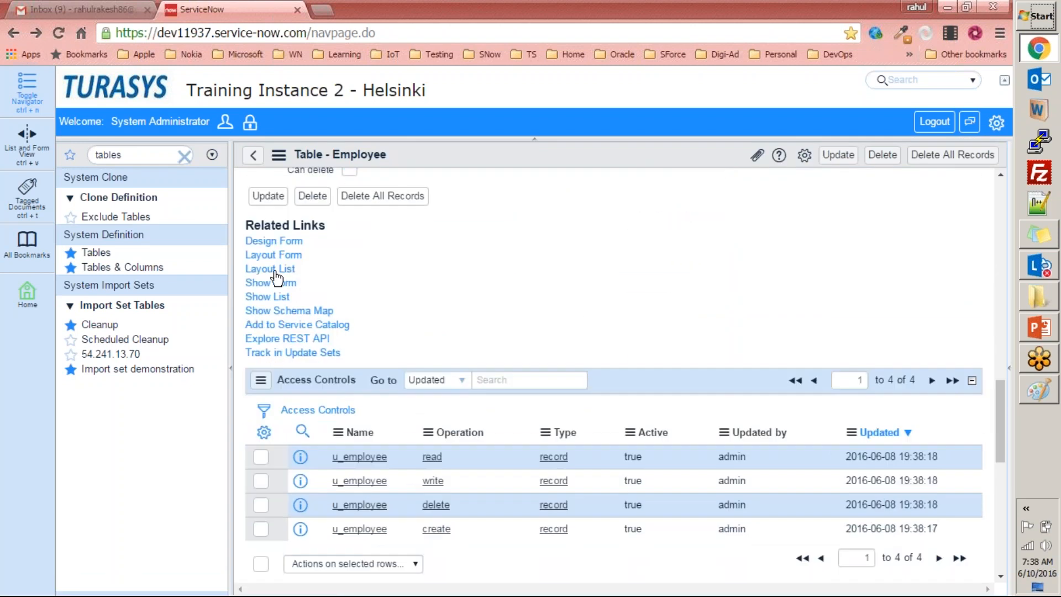
# Open the Employee table's list layout configuration and duplicate the page in a new browser tab.
pyautogui.click(283, 295)
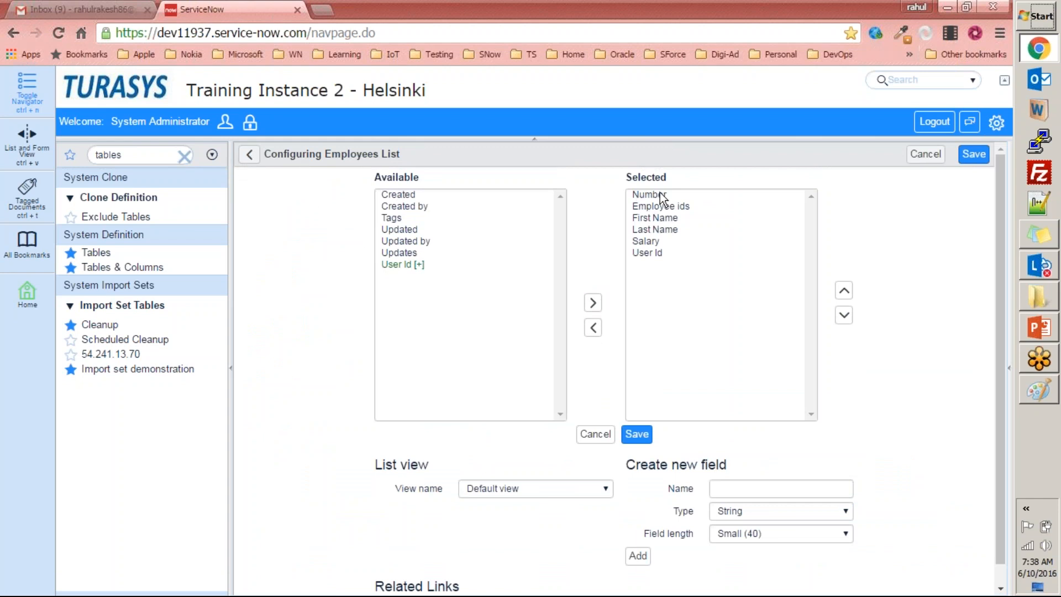
pyautogui.rightClick(248, 11)
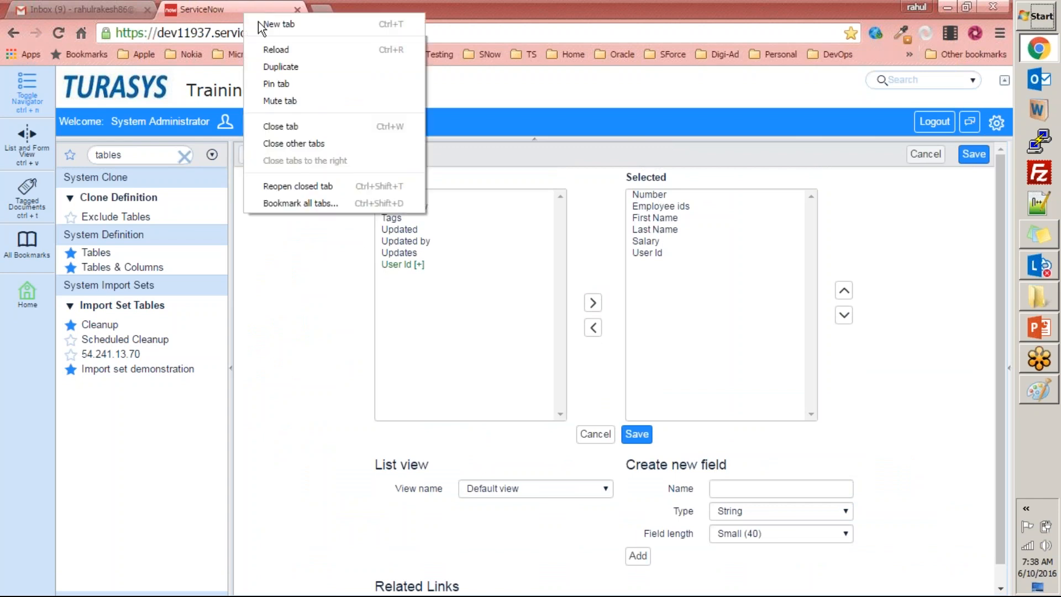
pyautogui.click(294, 68)
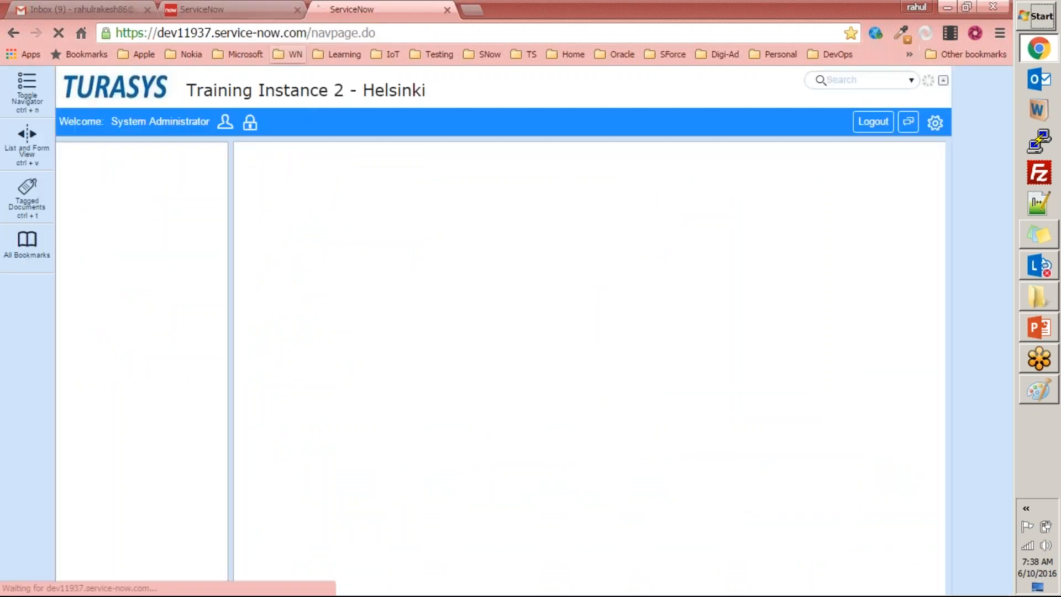
# Open the Employee table's records list in the duplicated tab using the navigator command u_employee.list.
pyautogui.click(128, 156)
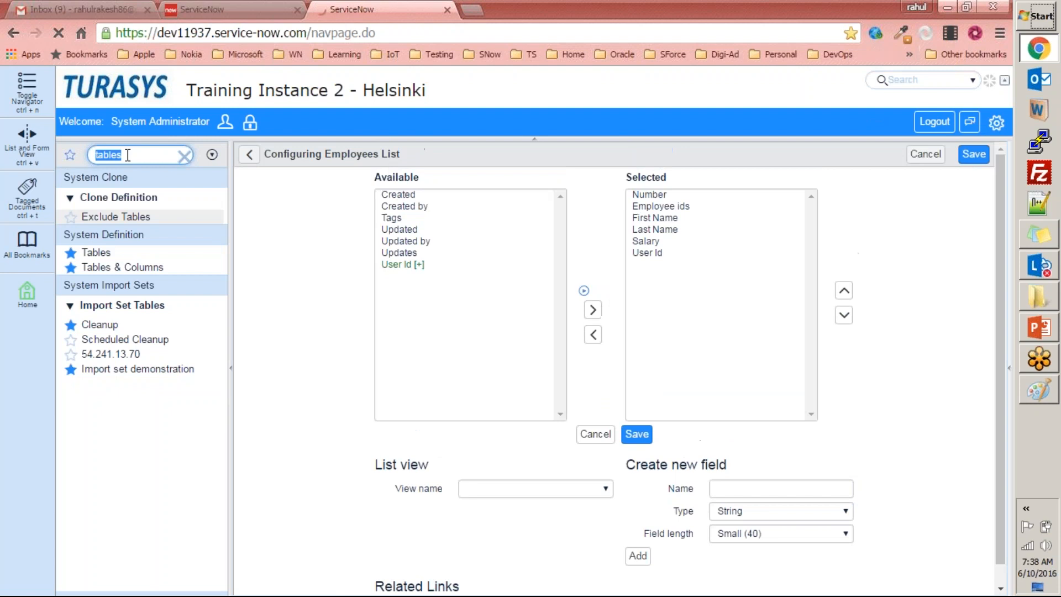
pyautogui.write('u_employee.list')
pyautogui.press('Return')
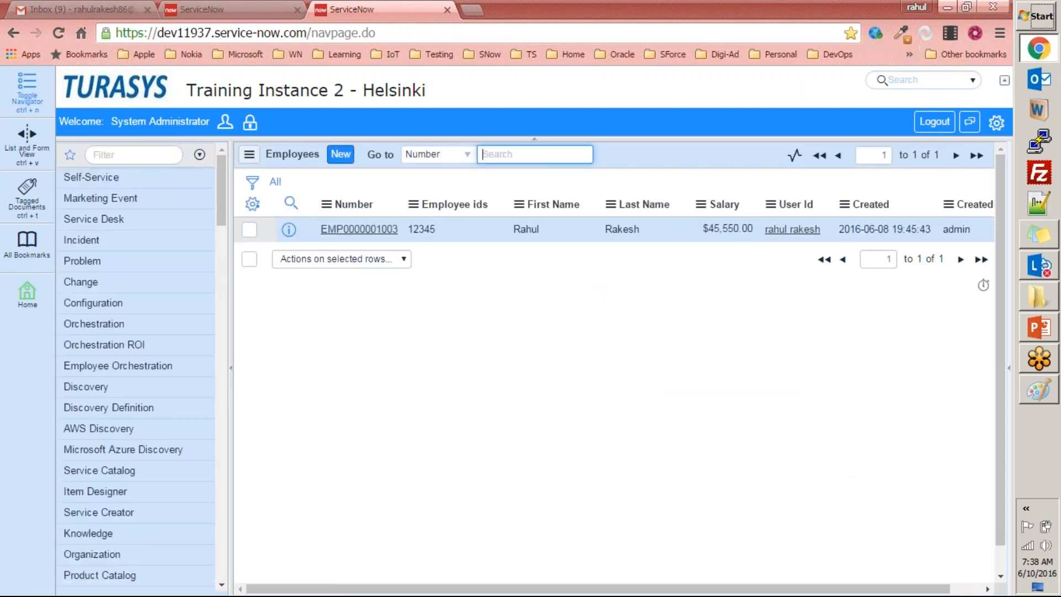
# Compare the Employees records list with the list layout configuration's columns and return to the Employee table definition.
pyautogui.moveTo(510, 590); pyautogui.dragTo(442, 589)
pyautogui.click(245, 9)
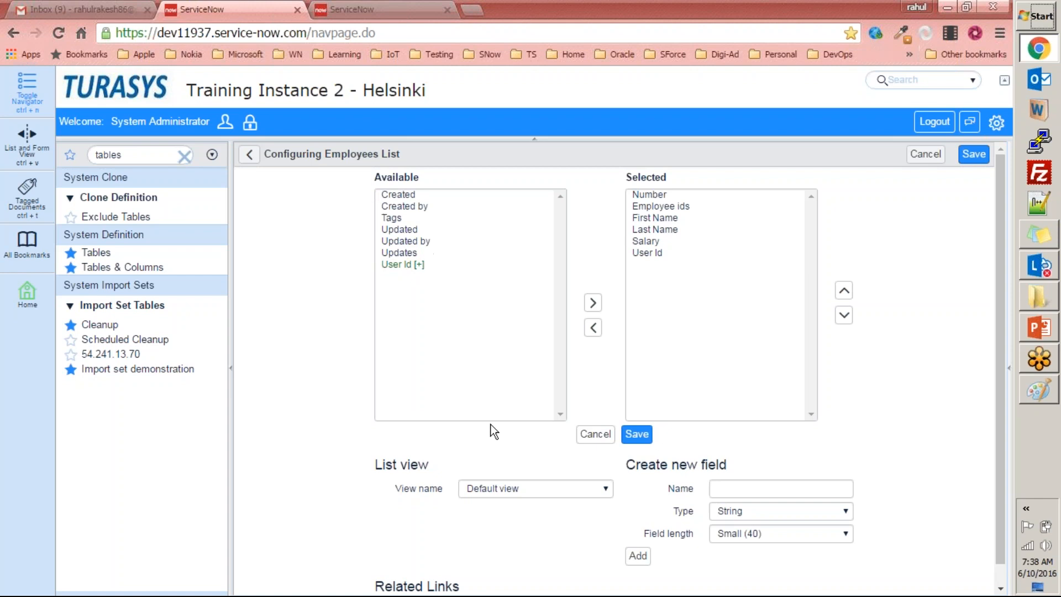
pyautogui.scroll(-1, 479, 442)
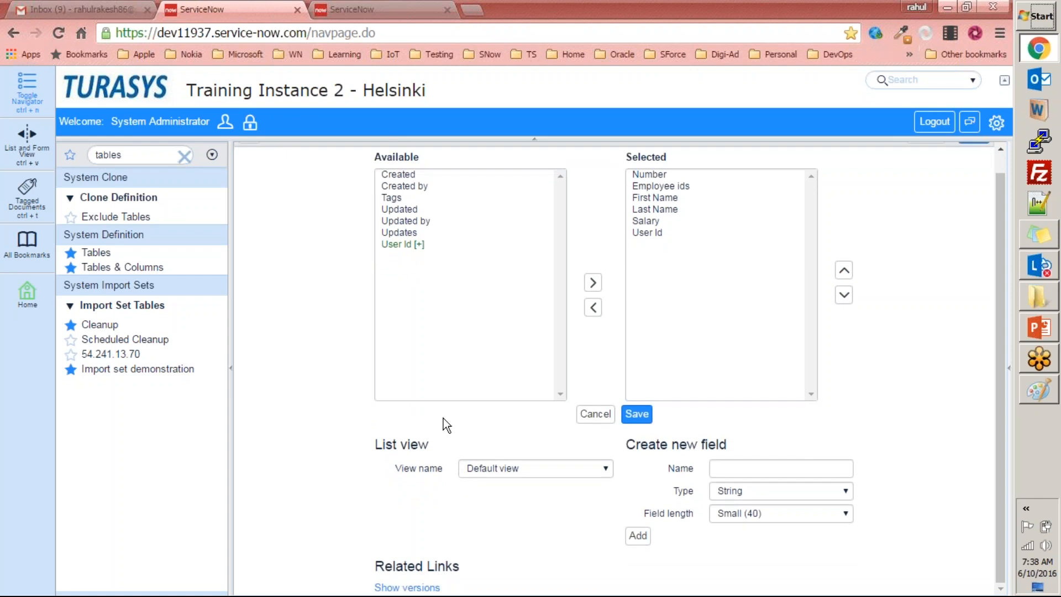
pyautogui.scroll(1, 246, 180)
pyautogui.click(250, 157)
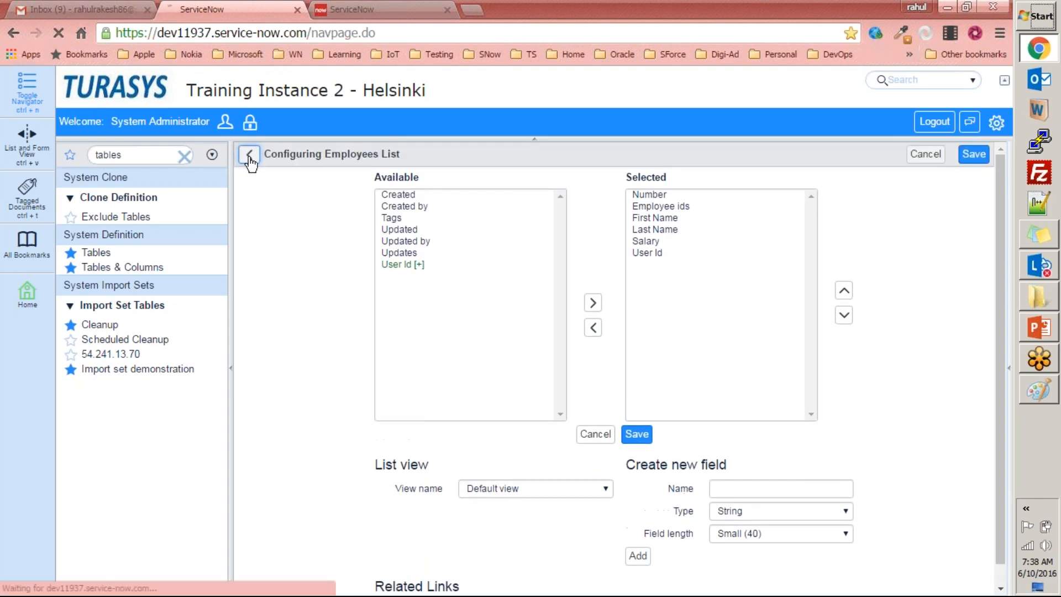
# Open the Employee table's blank entry form from the related links, examine its fields and return to the table definition.
pyautogui.scroll(-15, 361, 417)
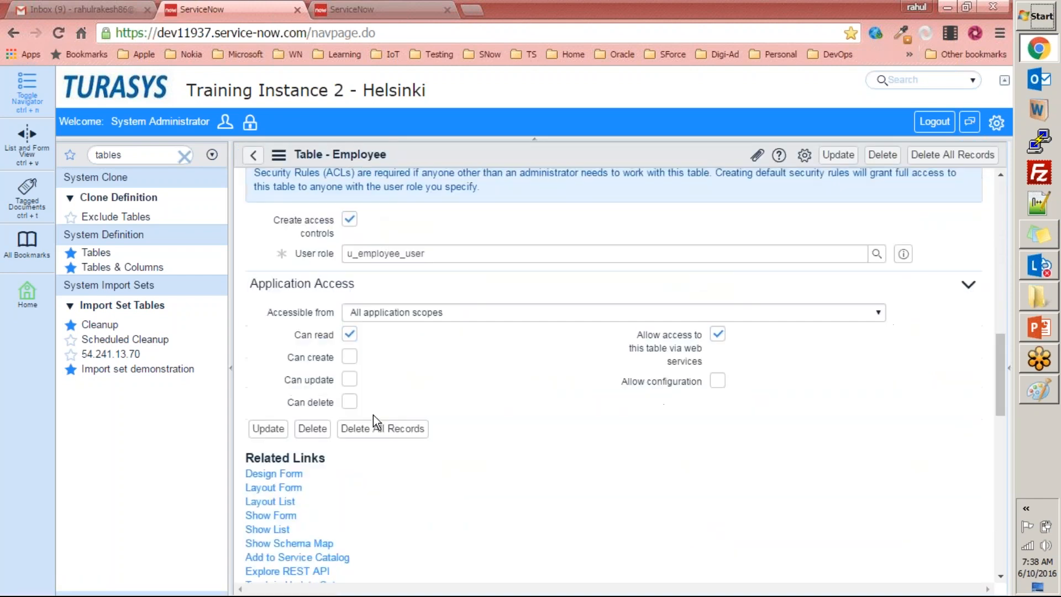
pyautogui.scroll(-6, 374, 416)
pyautogui.scroll(1, 278, 377)
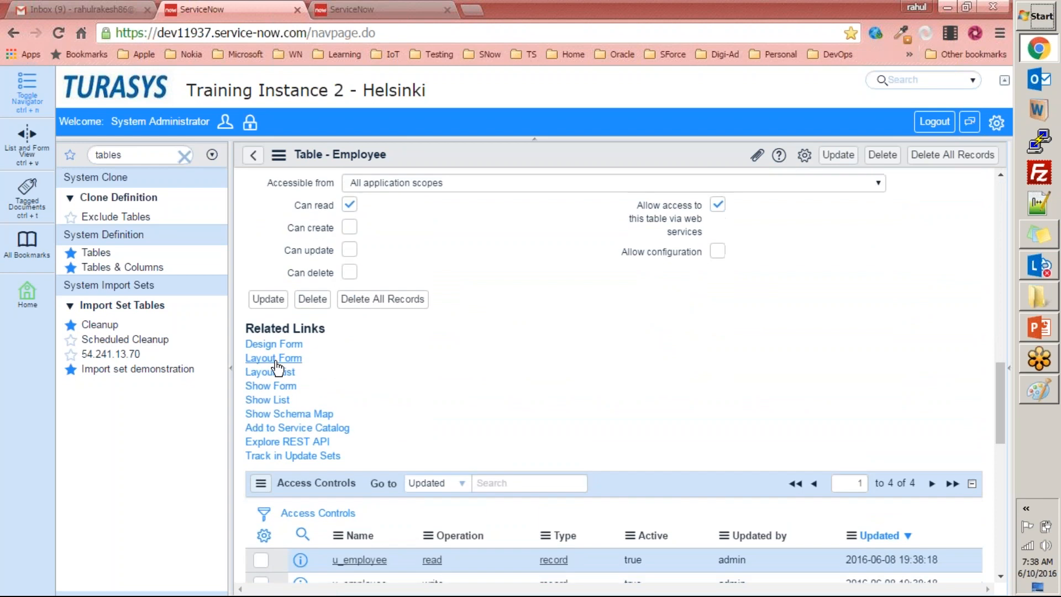
pyautogui.click(287, 387)
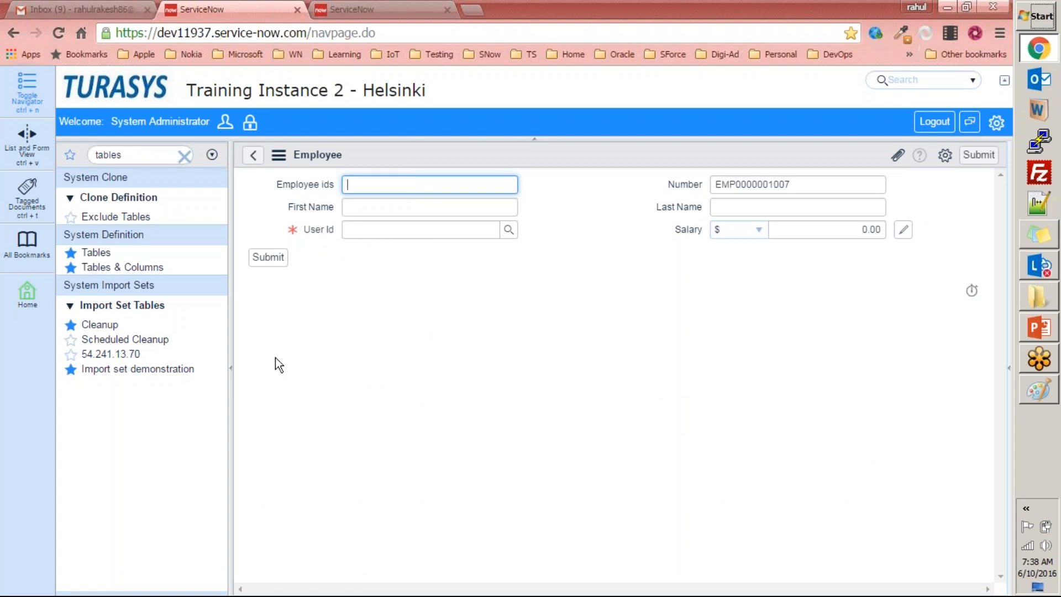
pyautogui.click(253, 156)
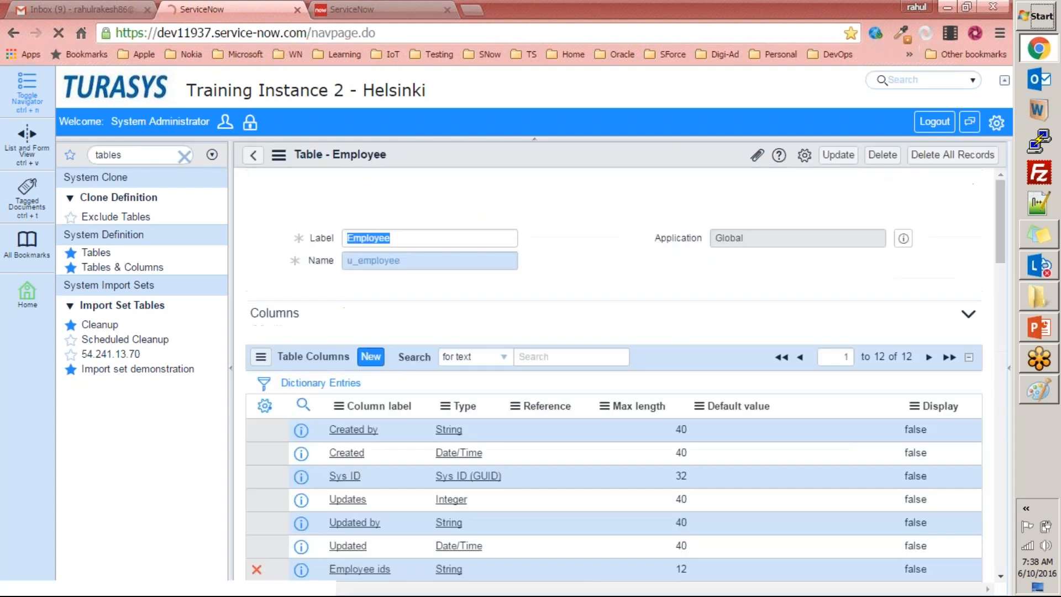
# Show the Employee table's records list from the related links, examine it and return to the table definition.
pyautogui.scroll(-2, 356, 431)
pyautogui.scroll(2, 332, 392)
pyautogui.scroll(-10, 282, 299)
pyautogui.scroll(1, 284, 298)
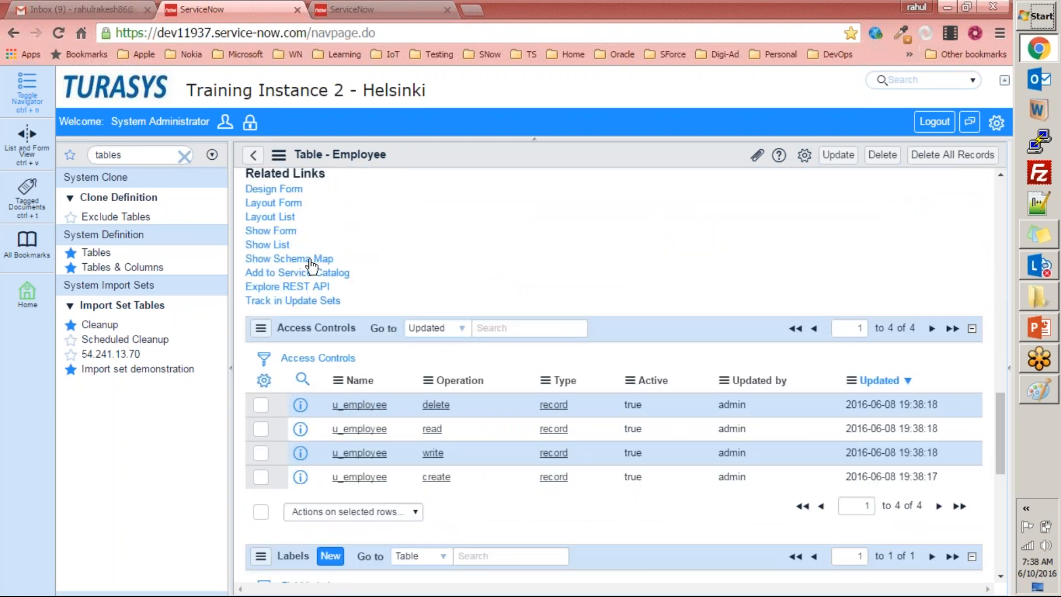
pyautogui.click(275, 245)
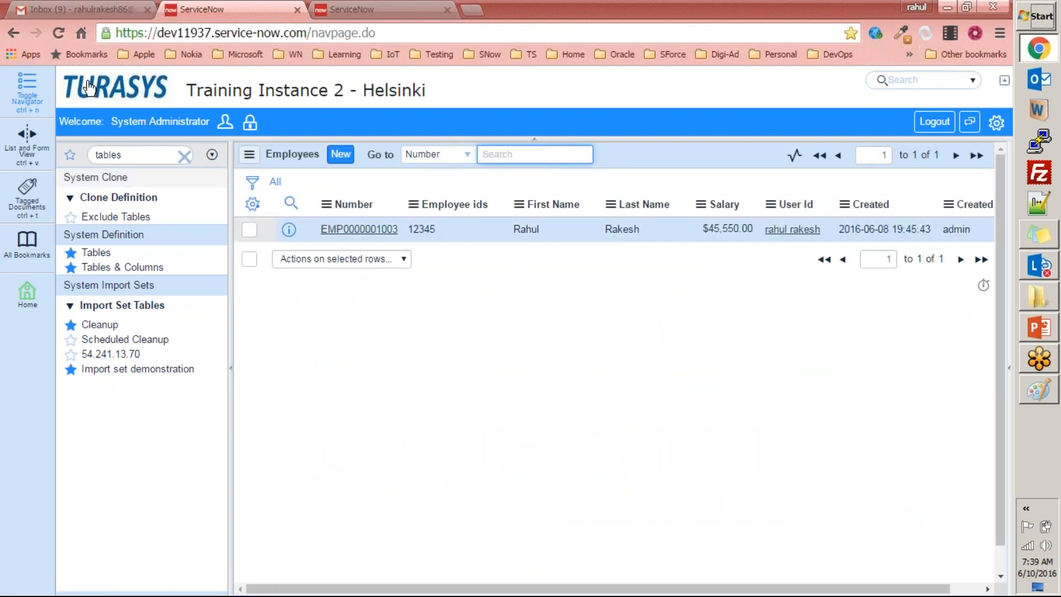
pyautogui.click(13, 35)
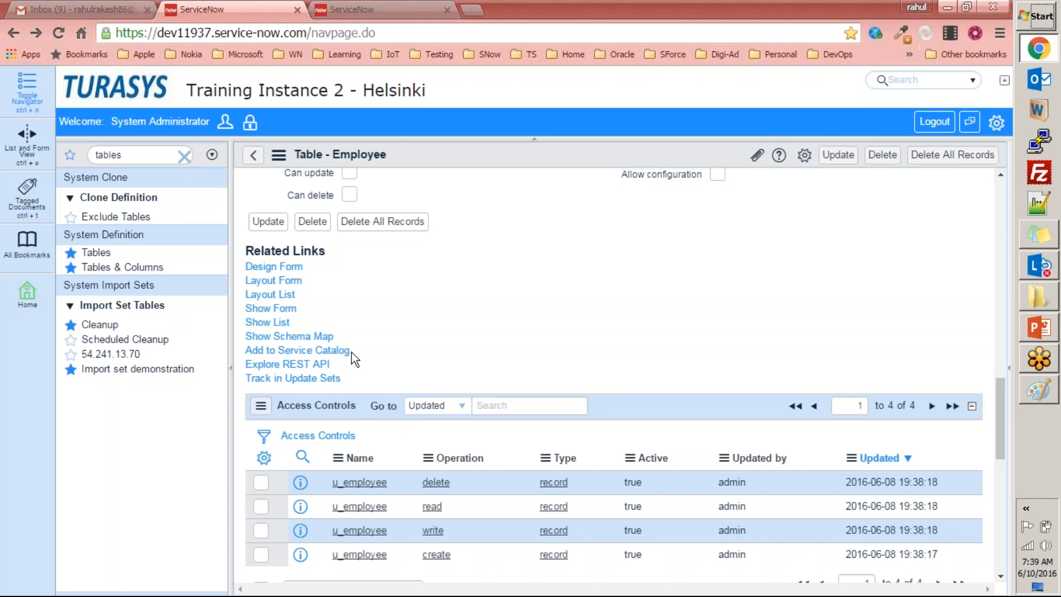
# Open the My Self Service homepage in the second browser tab, examine its catalog links and return to the Employee table definition.
pyautogui.click(349, 12)
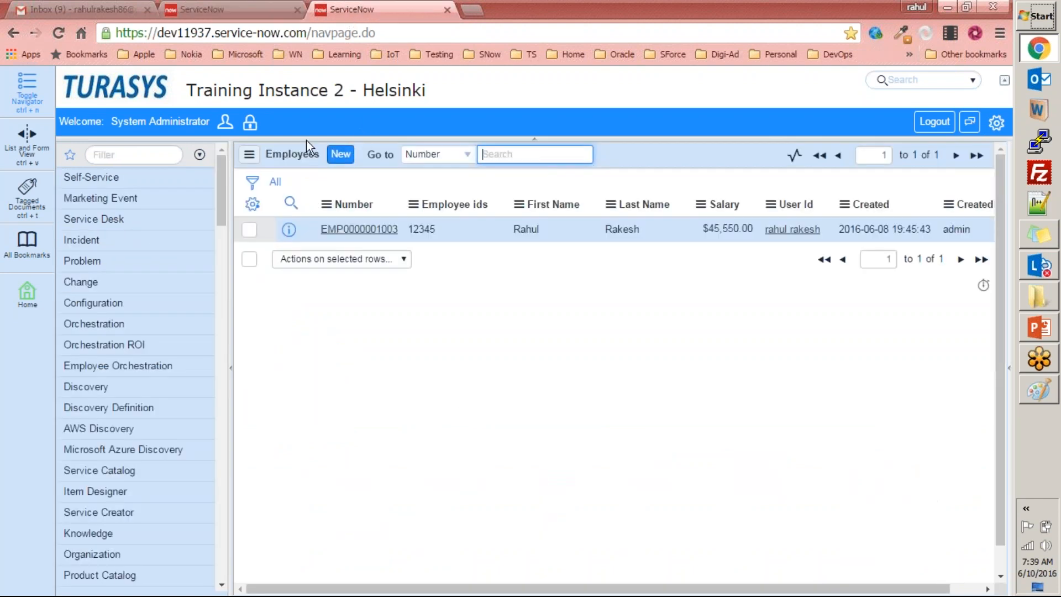
pyautogui.click(104, 86)
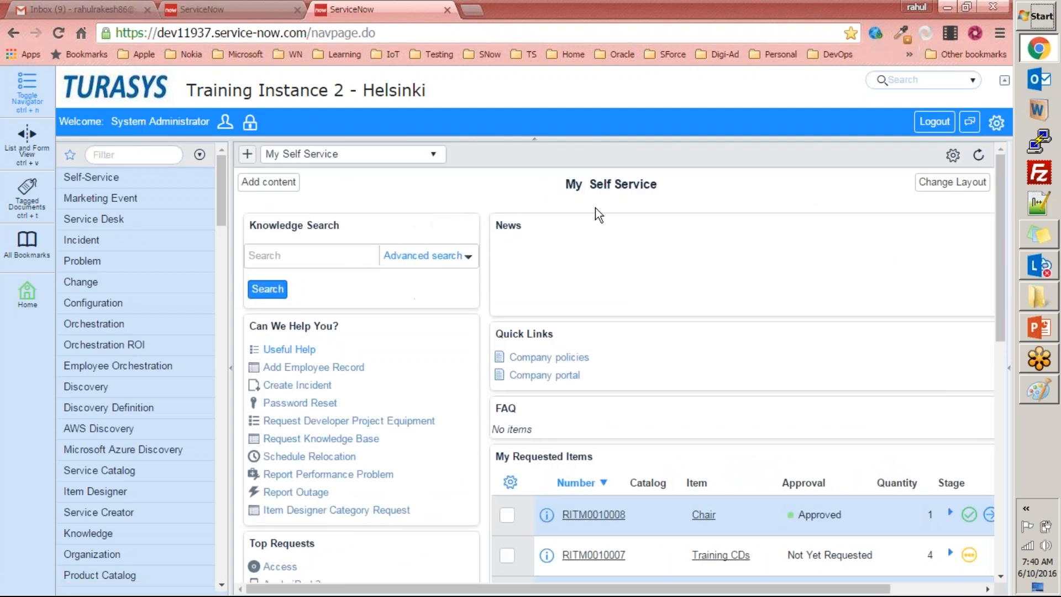
pyautogui.moveTo(1001, 232); pyautogui.dragTo(1001, 207)
pyautogui.click(211, 10)
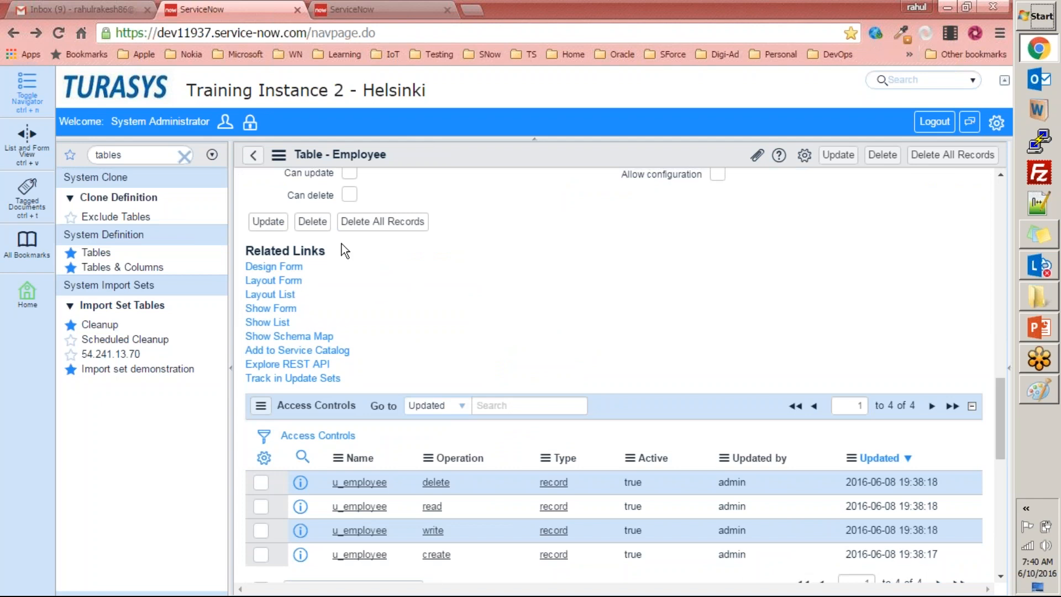
# Start a Service Catalog record producer for Employee with name sfasdf and short description adsfasdf, and view the available categories.
pyautogui.click(280, 357)
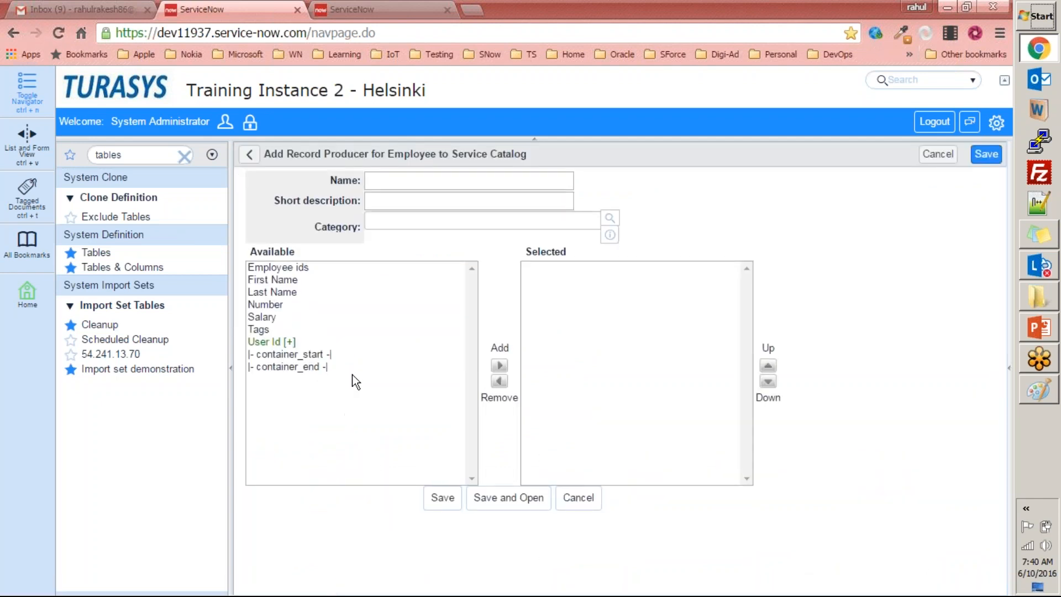
pyautogui.click(397, 184)
pyautogui.write('sfasdf')
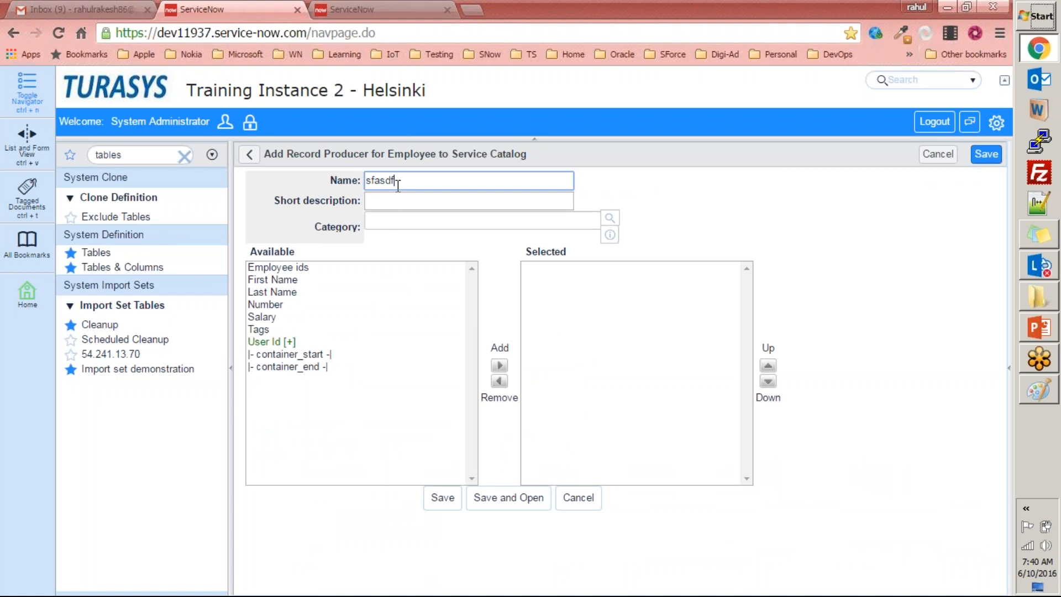
pyautogui.click(398, 201)
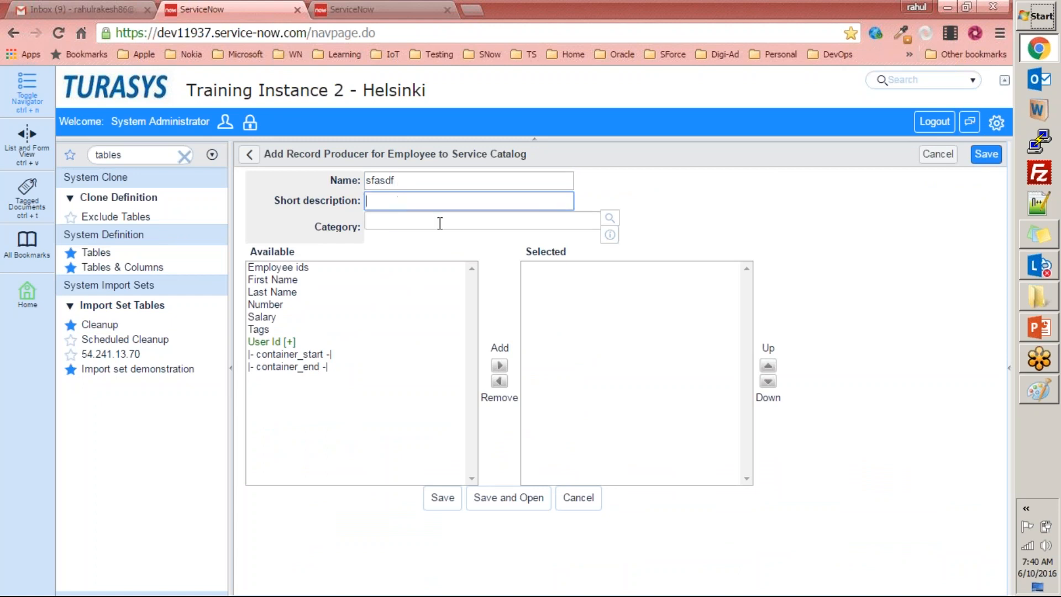
pyautogui.write('adsfasdf')
pyautogui.click(609, 217)
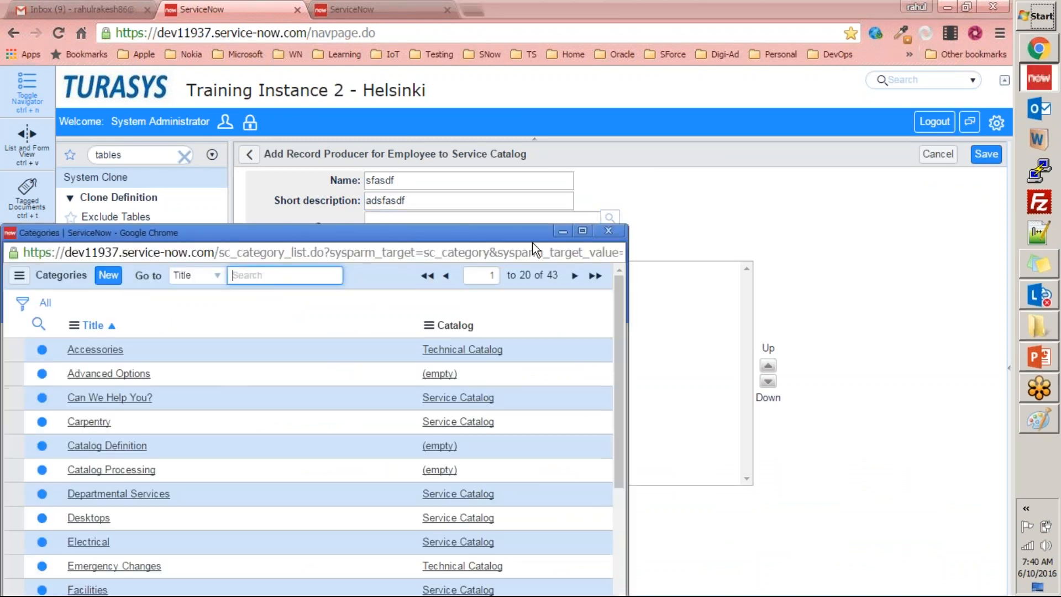
pyautogui.click(559, 234)
# Check the homepage's Add Employee Record link, select the fields Employee ids through Salary for the record producer, and leave without saving.
pyautogui.hotkey('ctrl', 'Tab')
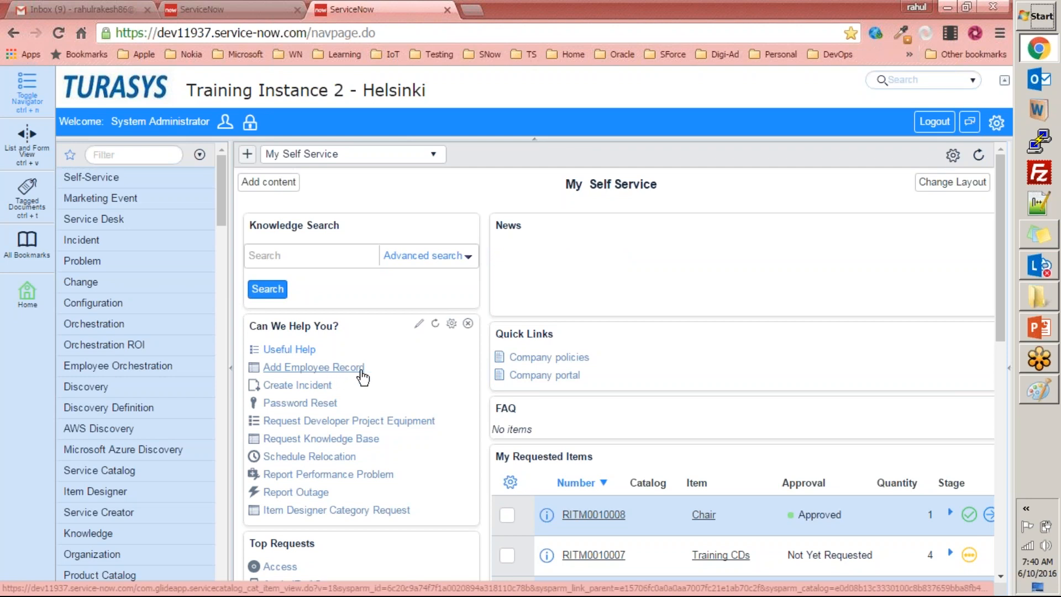
pyautogui.click(277, 10)
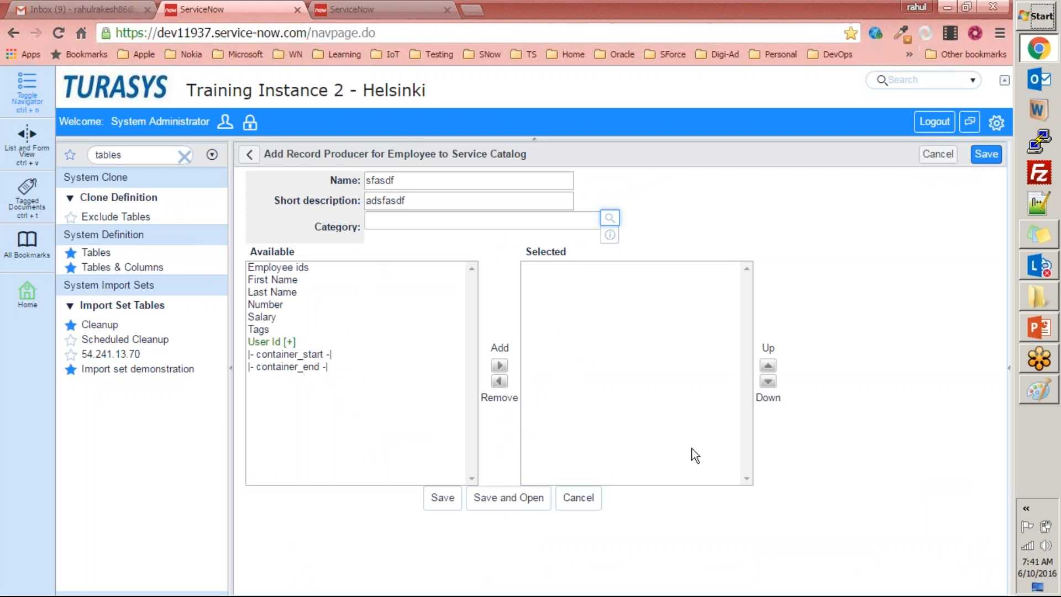
pyautogui.click(325, 319)
pyautogui.moveTo(325, 321); pyautogui.dragTo(284, 267)
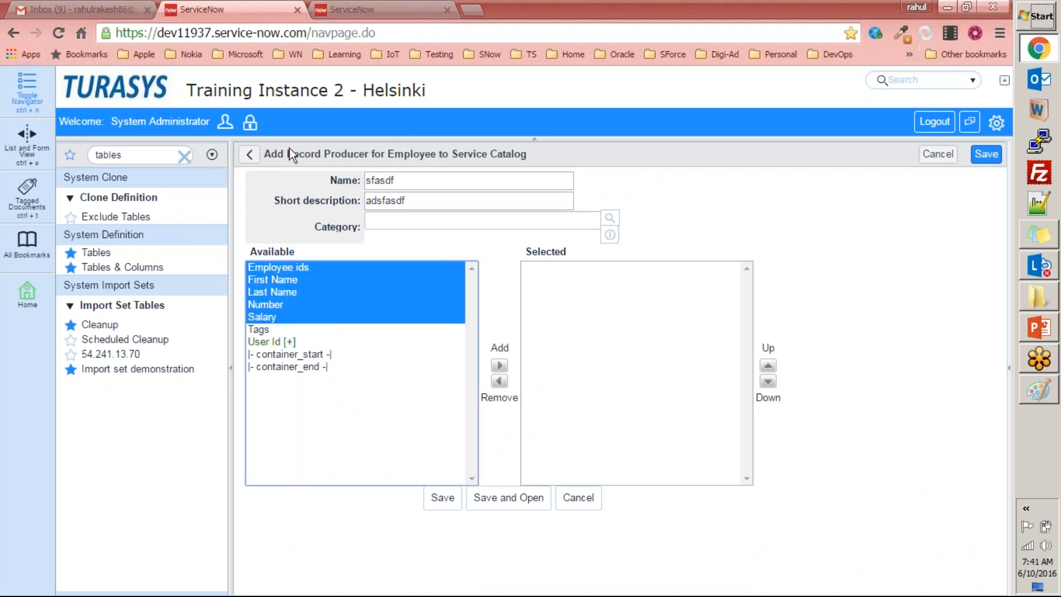
pyautogui.click(249, 154)
# Open the Add Employee Record catalog item from the self-service homepage and enter the employee ID.
pyautogui.click(343, 10)
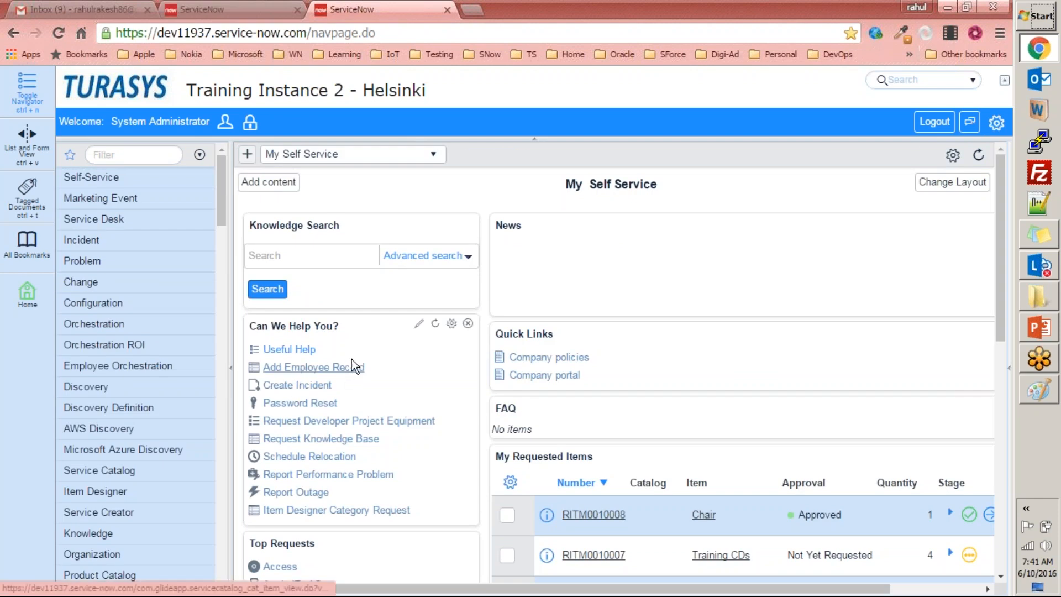
pyautogui.click(336, 368)
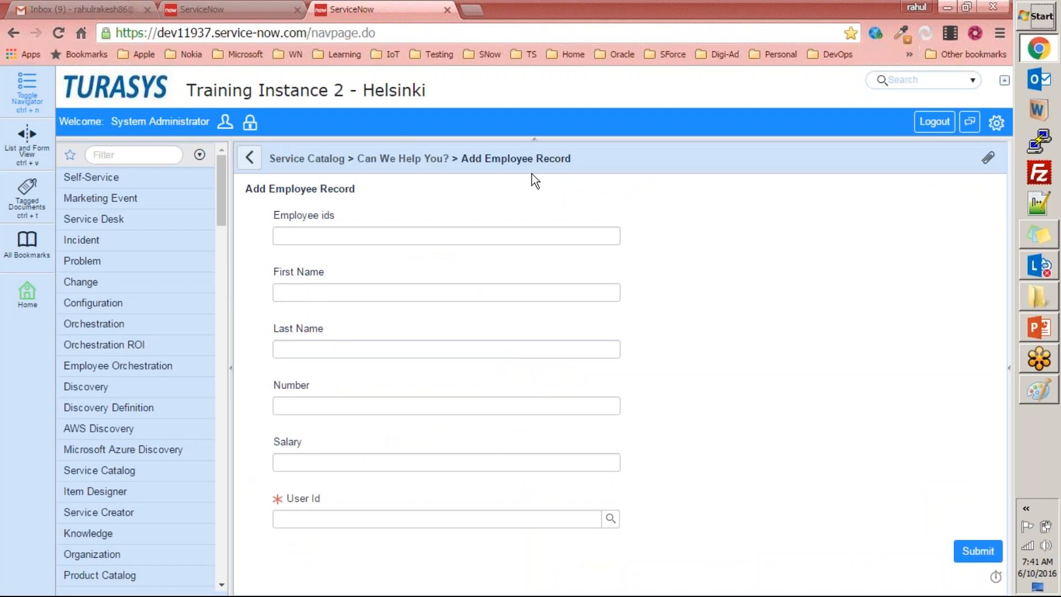
pyautogui.click(359, 240)
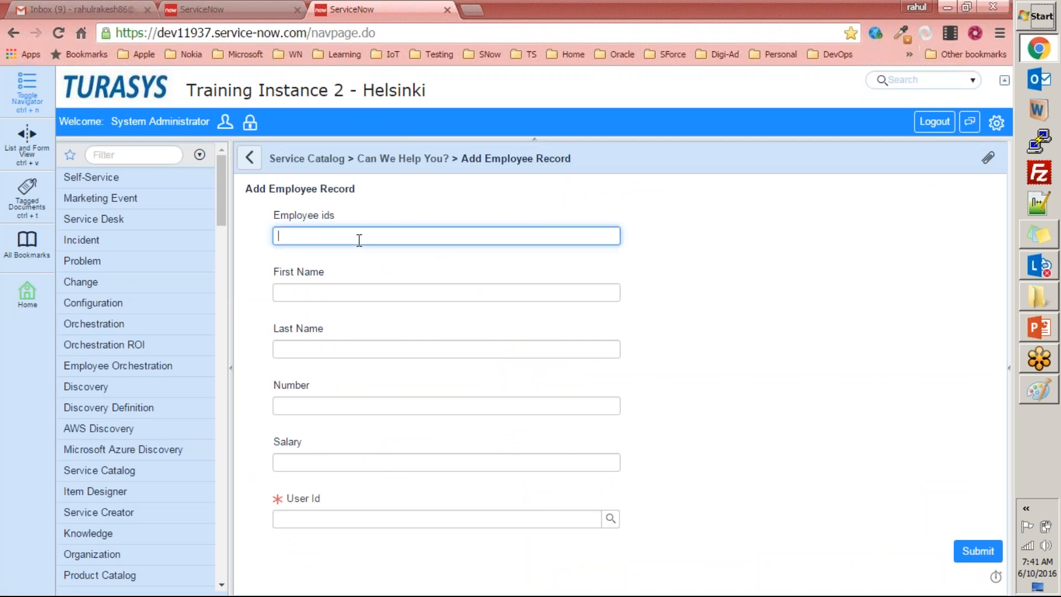
pyautogui.write('EMP12345')
# Fill in the employee's first name and last name on the Add Employee Record form.
pyautogui.click(326, 291)
pyautogui.press('BackSpace')
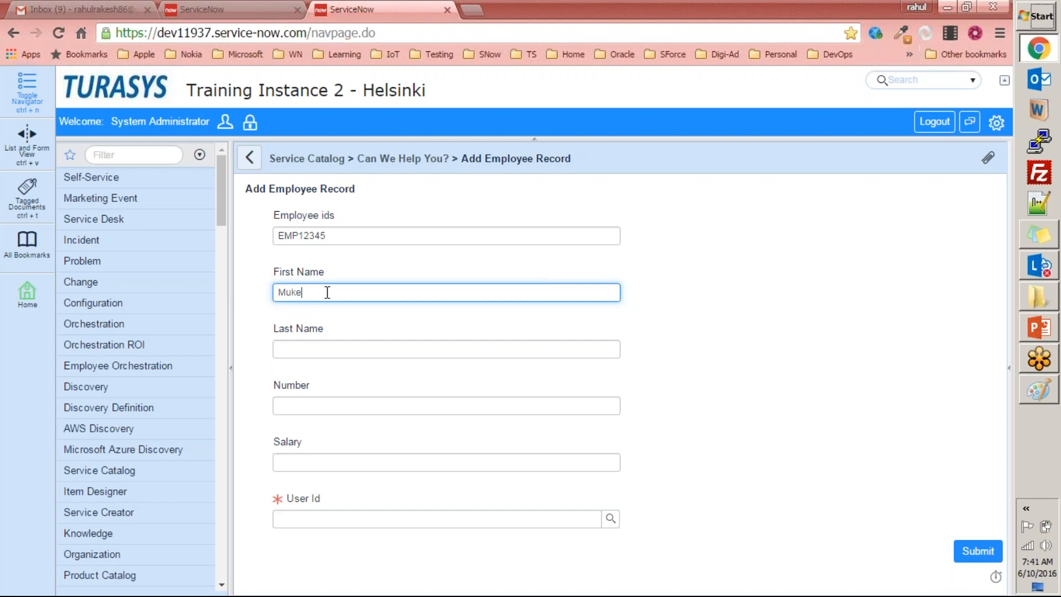
pyautogui.press('Tab')
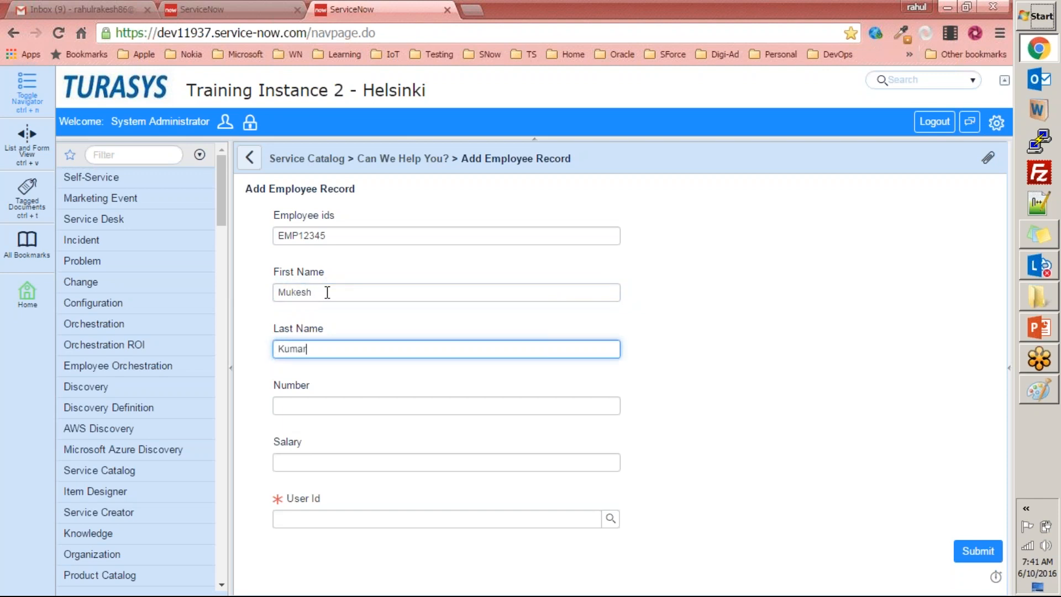
# Enter the employee record number, set Salary to 4567, choose the matching User Id and submit the request.
pyautogui.press('Tab')
pyautogui.write('1255757657')
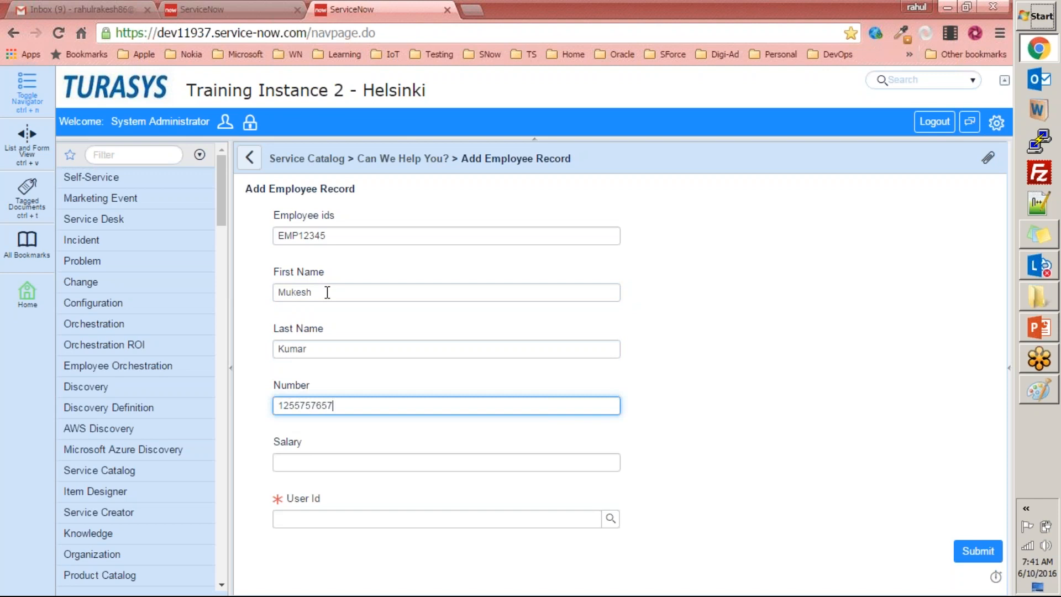
pyautogui.click(337, 459)
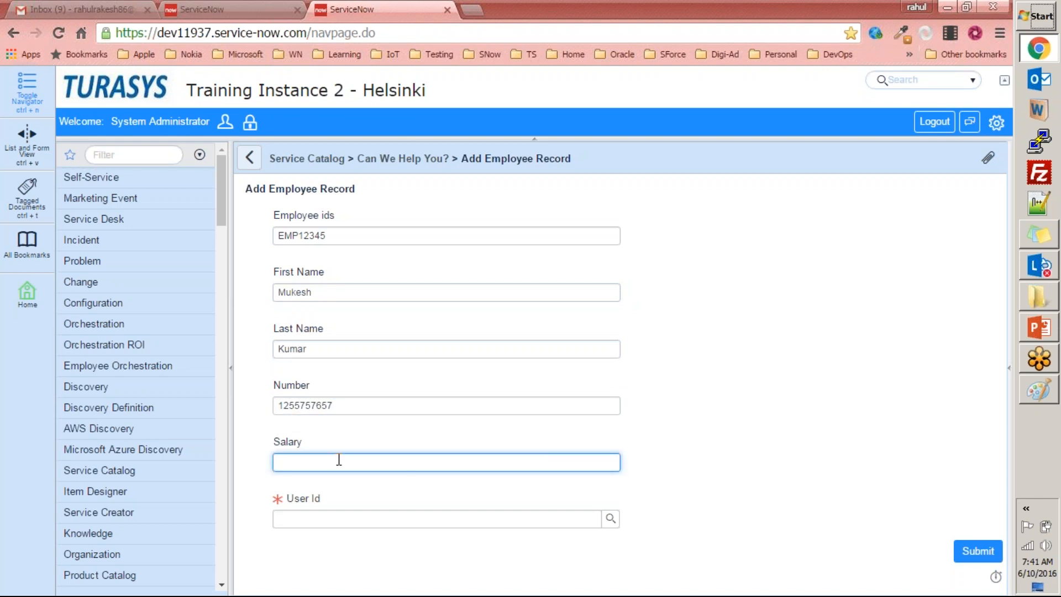
pyautogui.write('4567')
pyautogui.click(445, 518)
pyautogui.write('abel')
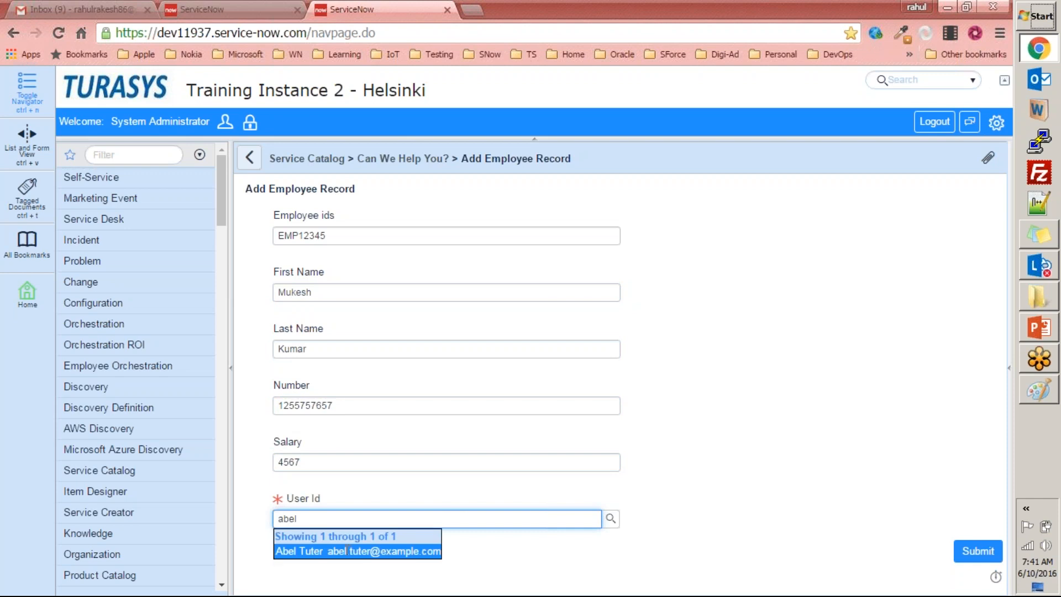
pyautogui.click(347, 551)
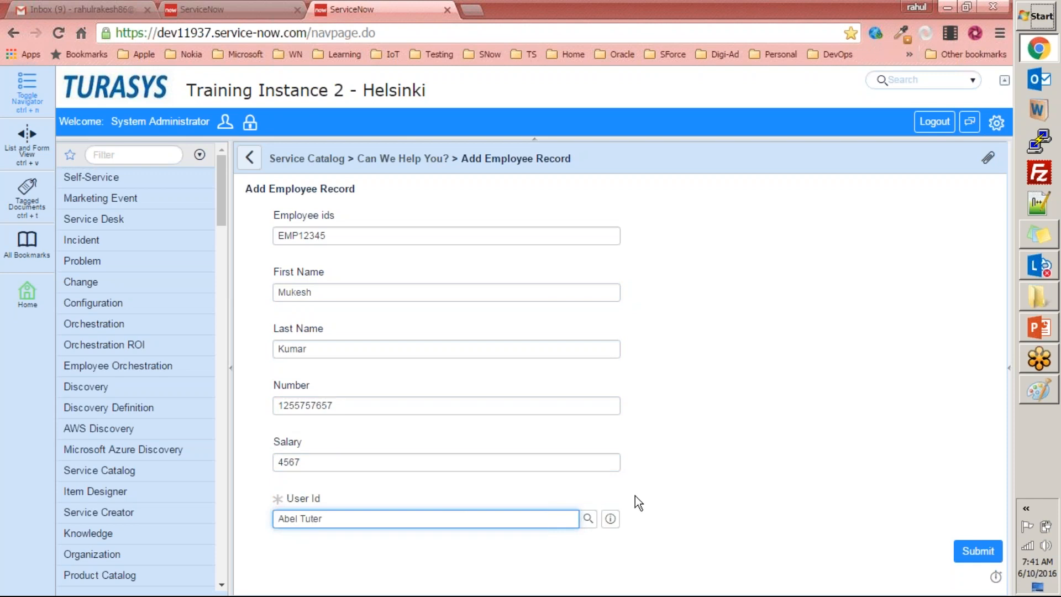
pyautogui.click(978, 552)
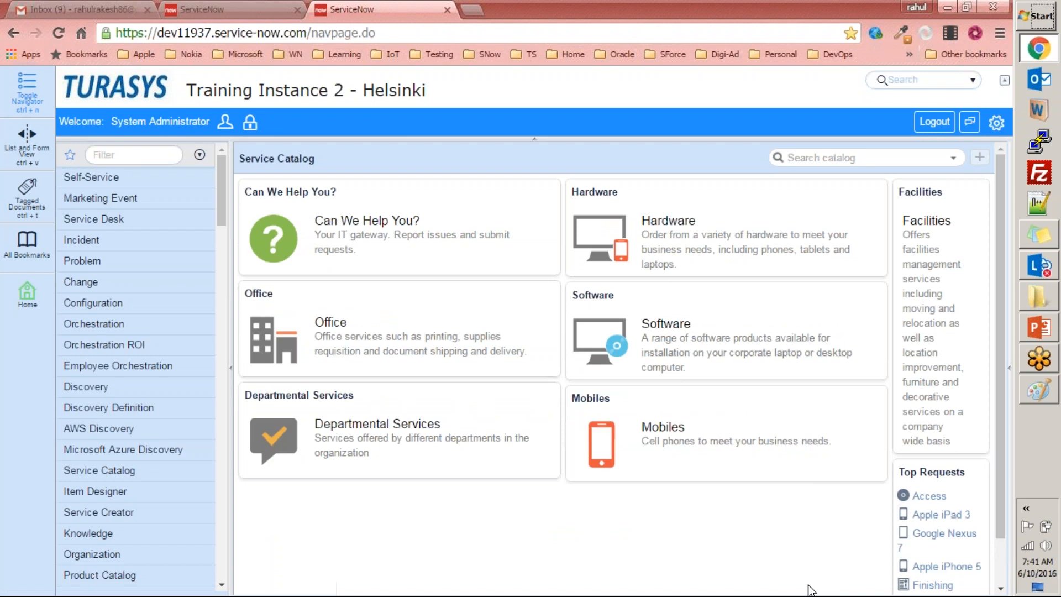
# Open the Employees records list with the navigator command u_employee.list and examine the newly submitted record.
pyautogui.click(153, 156)
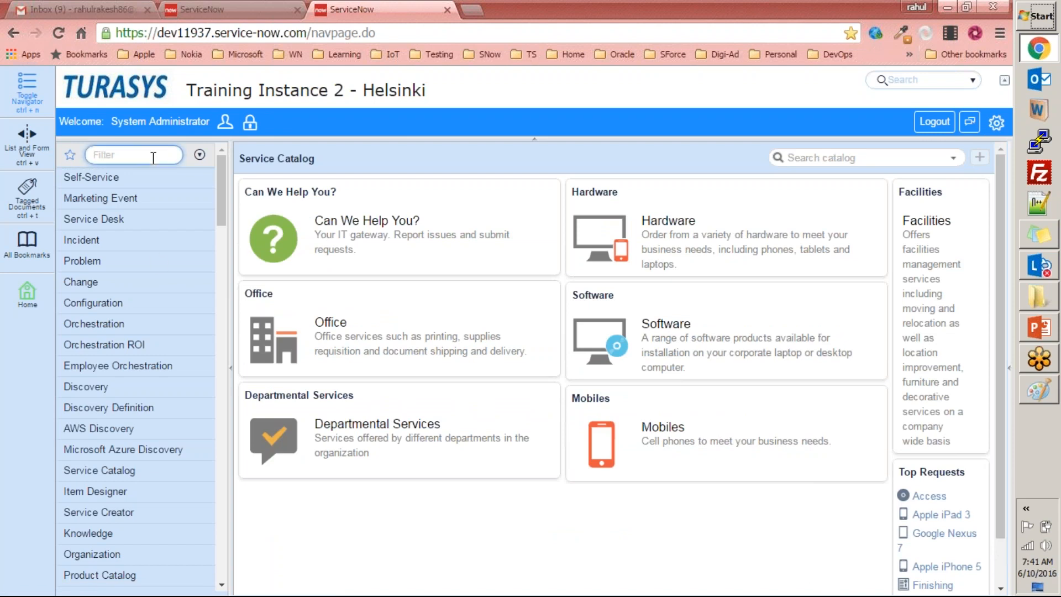
pyautogui.write('u_employe')
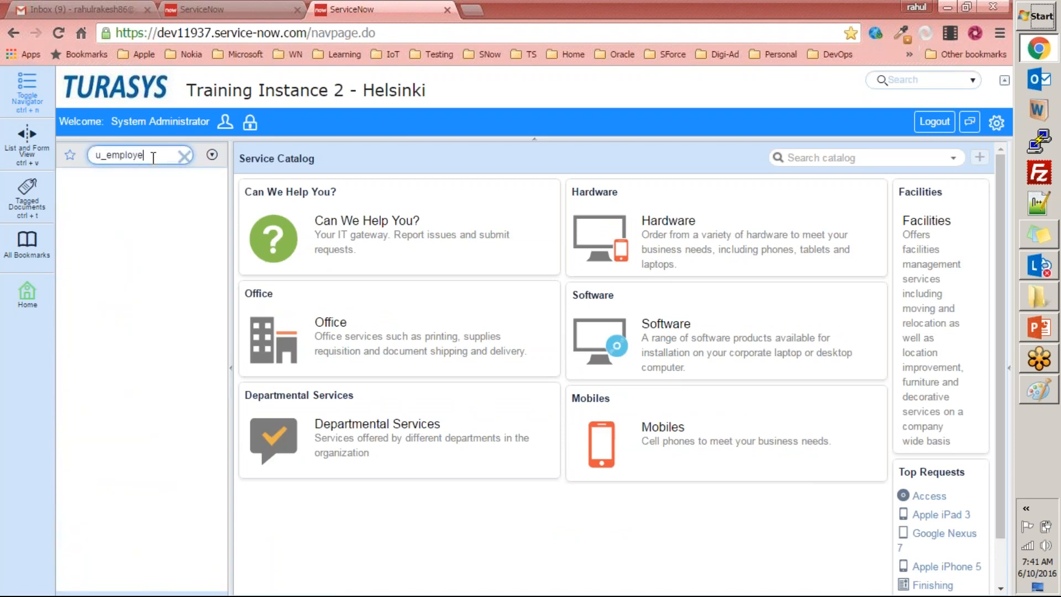
pyautogui.write('e.list')
pyautogui.press('Return')
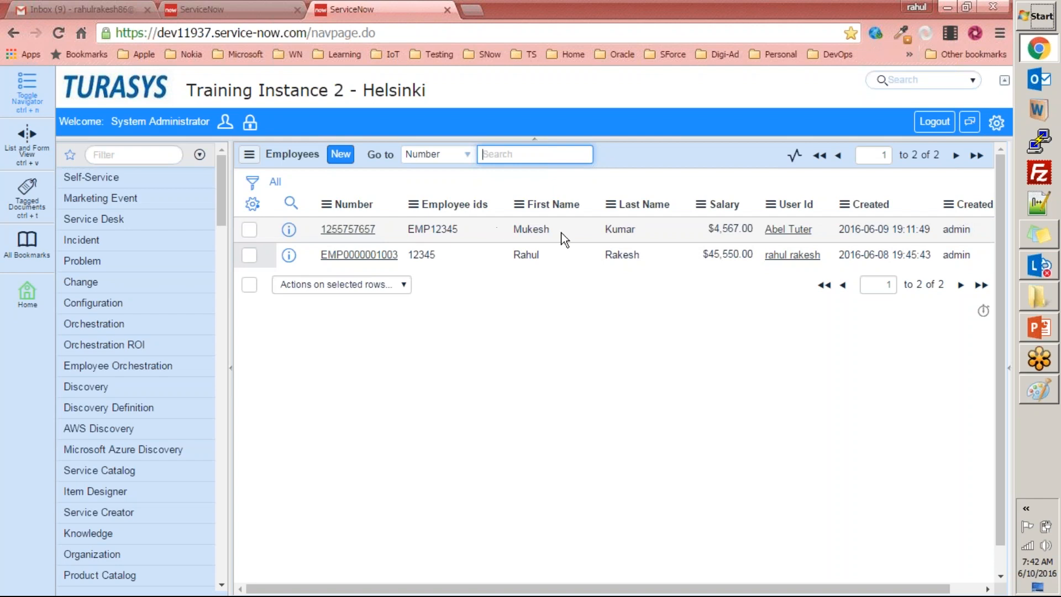
pyautogui.moveTo(390, 231); pyautogui.dragTo(900, 237)
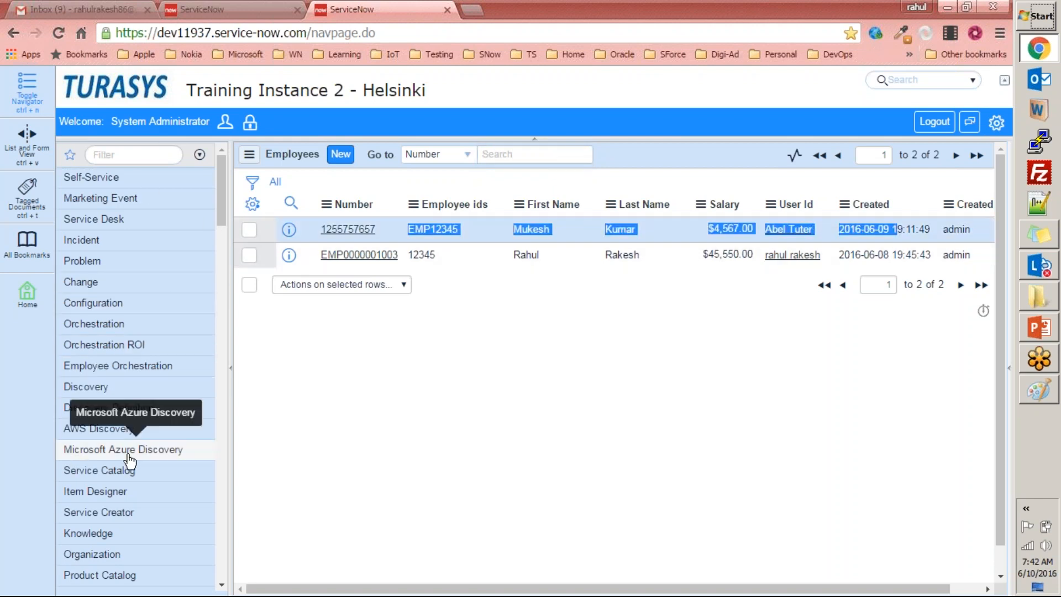
pyautogui.click(383, 426)
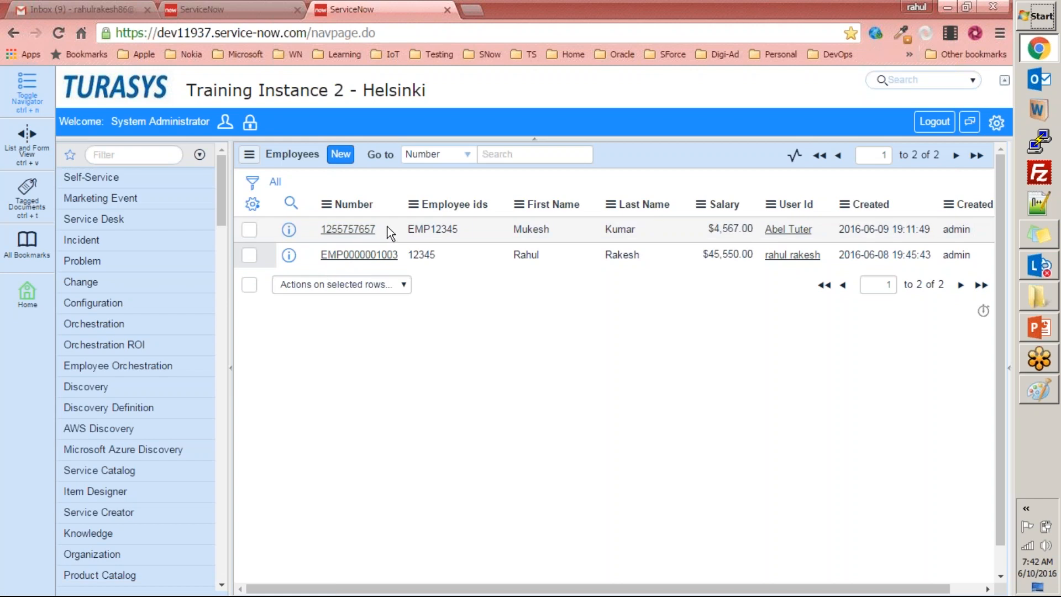
# Find the Service Catalog record producers in the navigator and open the Add Employee Record definition.
pyautogui.moveTo(385, 228); pyautogui.dragTo(317, 229)
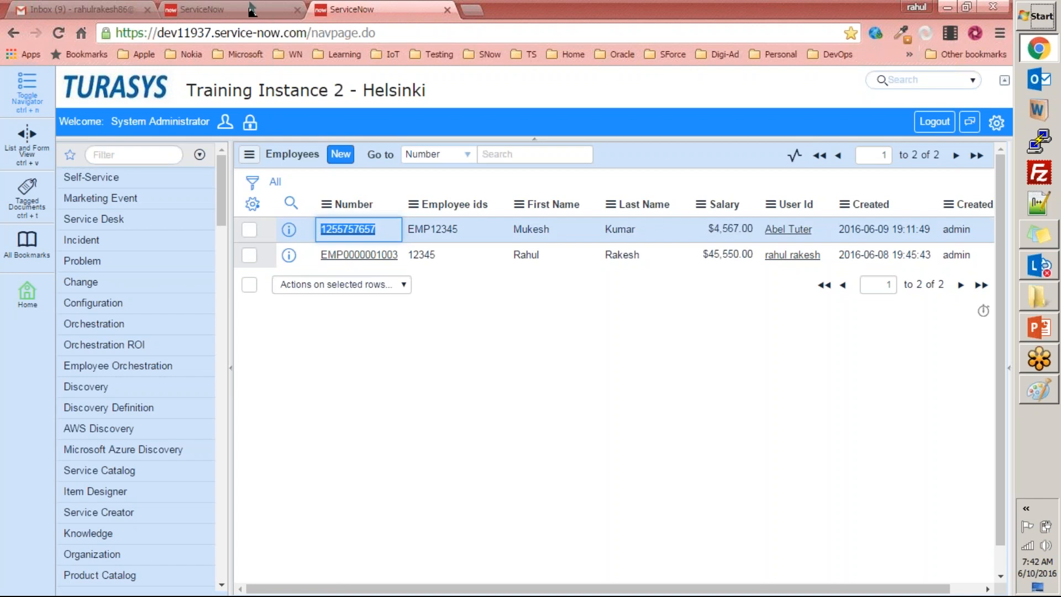
pyautogui.click(133, 152)
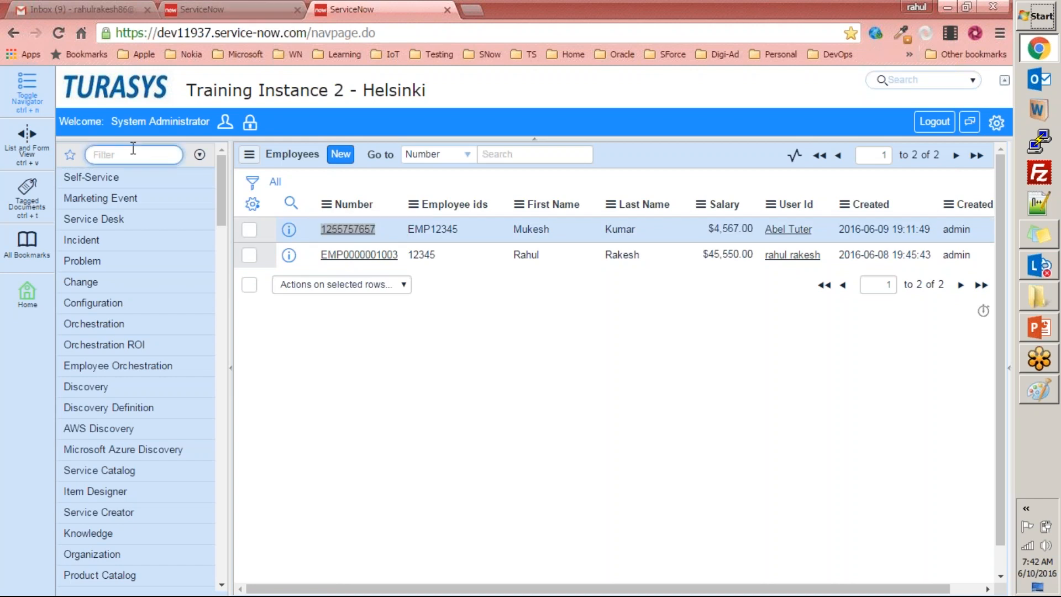
pyautogui.write('category')
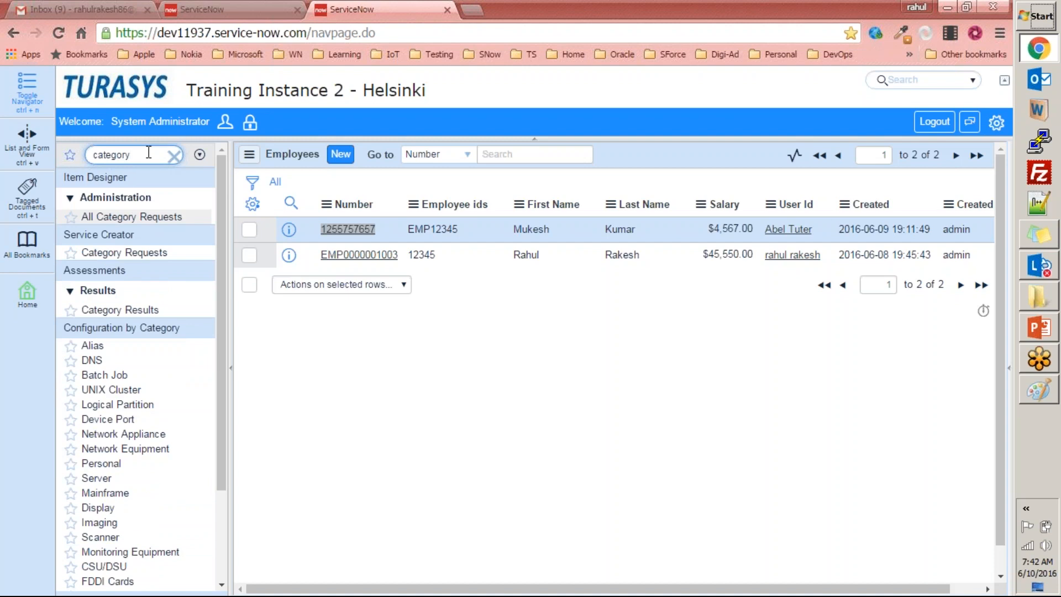
pyautogui.hotkey('ctrl', 'a')
pyautogui.write('record')
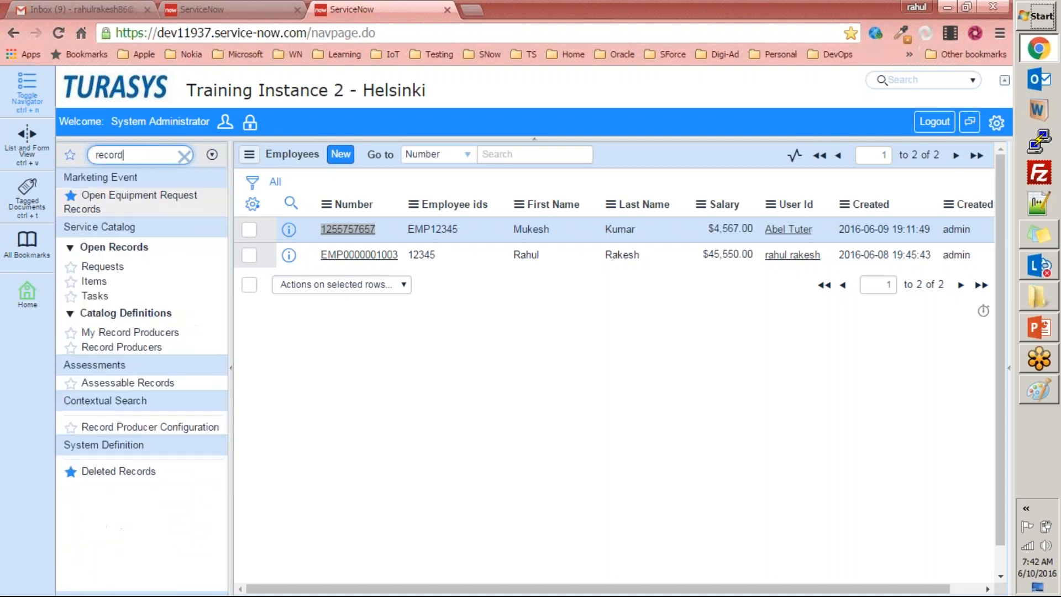
pyautogui.click(118, 347)
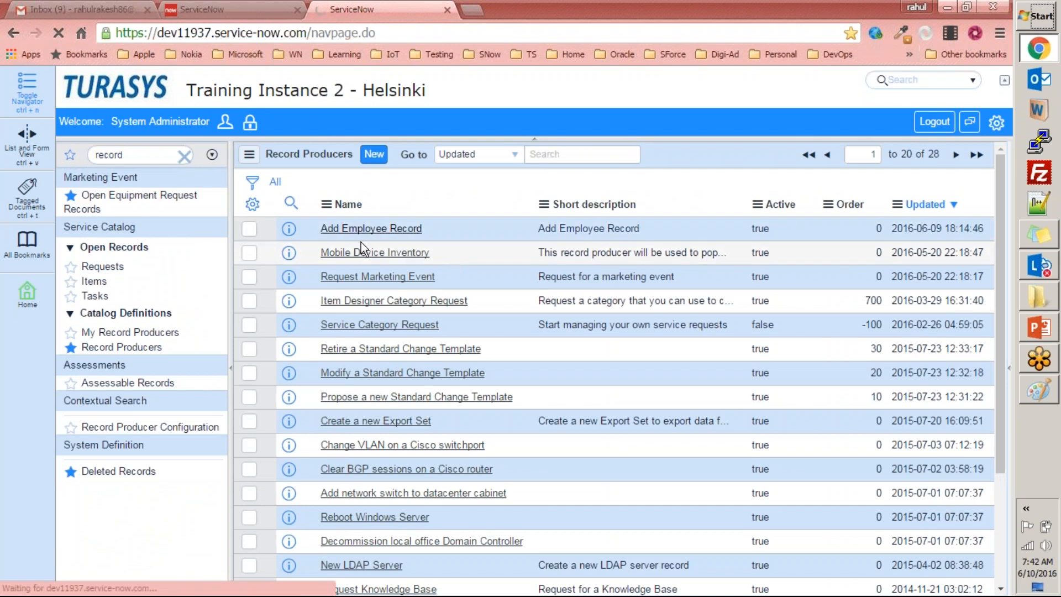
pyautogui.click(415, 238)
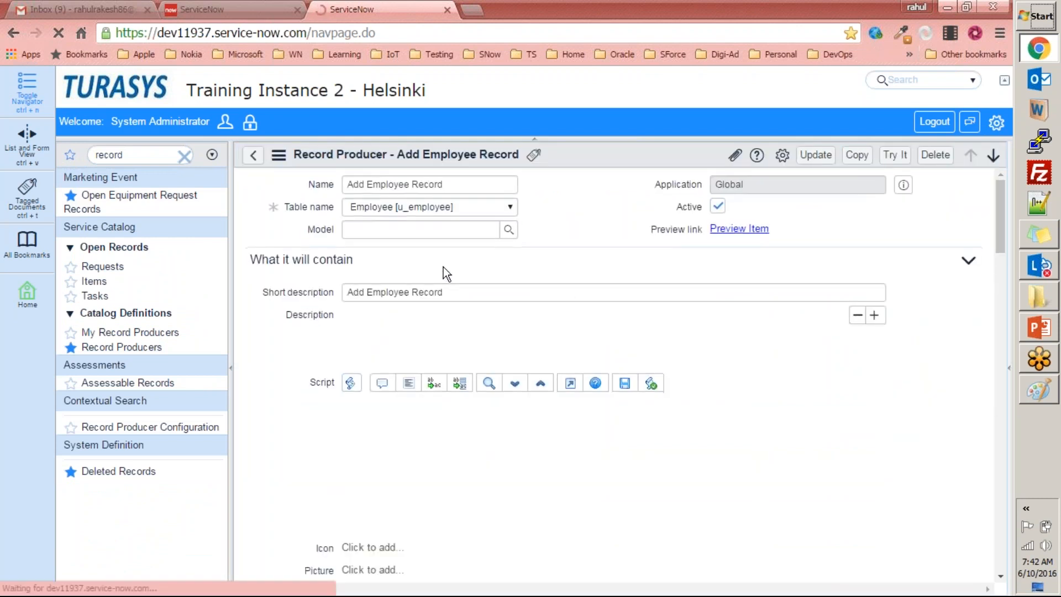
# Delete the Number variable from the Add Employee Record record producer, including its related records, and update the record producer.
pyautogui.scroll(-1, 260, 267)
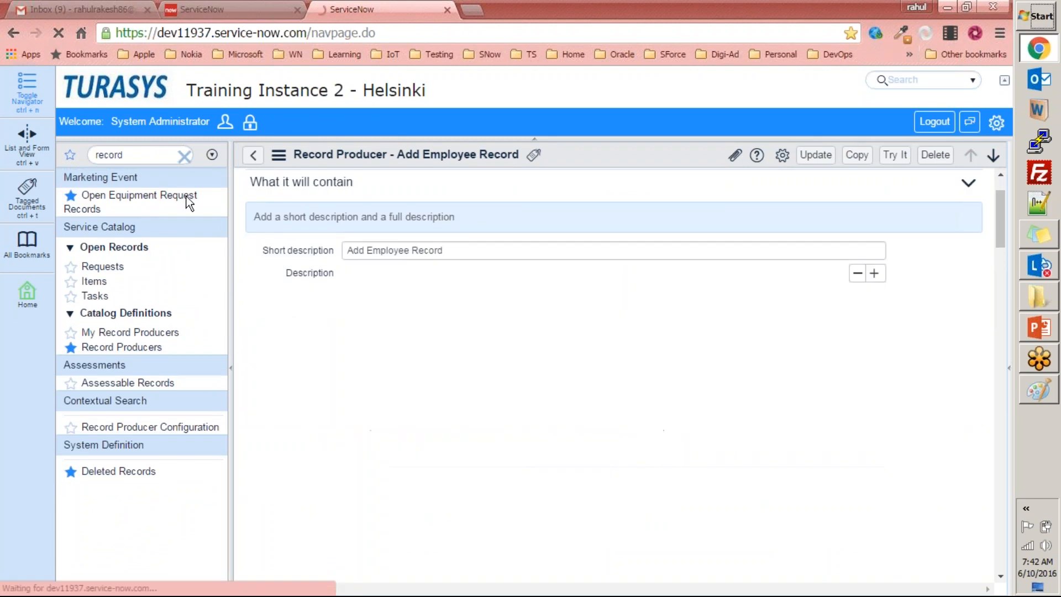
pyautogui.scroll(-10, 284, 294)
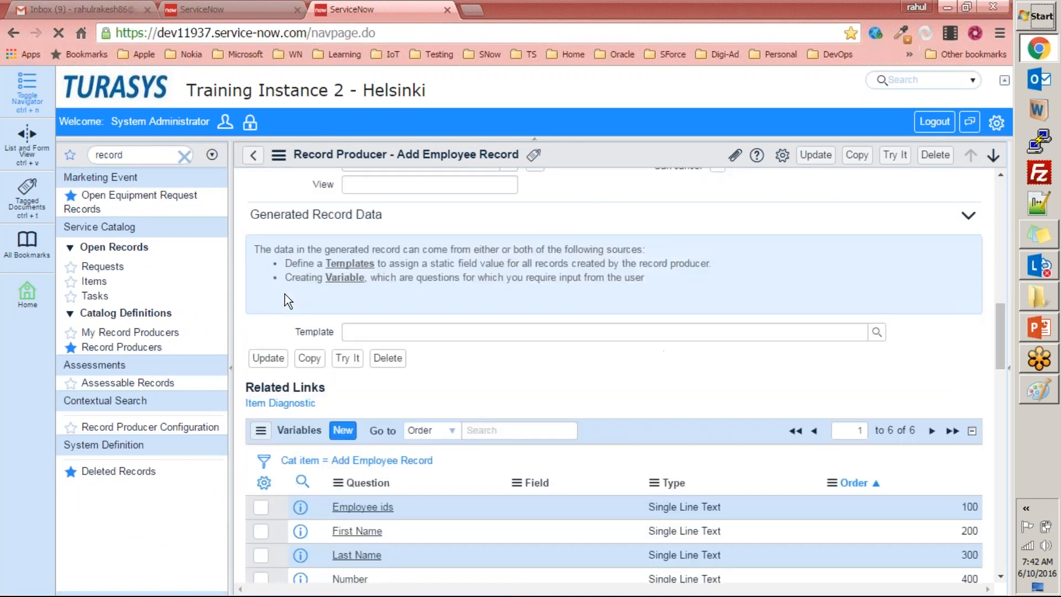
pyautogui.scroll(-7, 284, 294)
pyautogui.scroll(4, 284, 294)
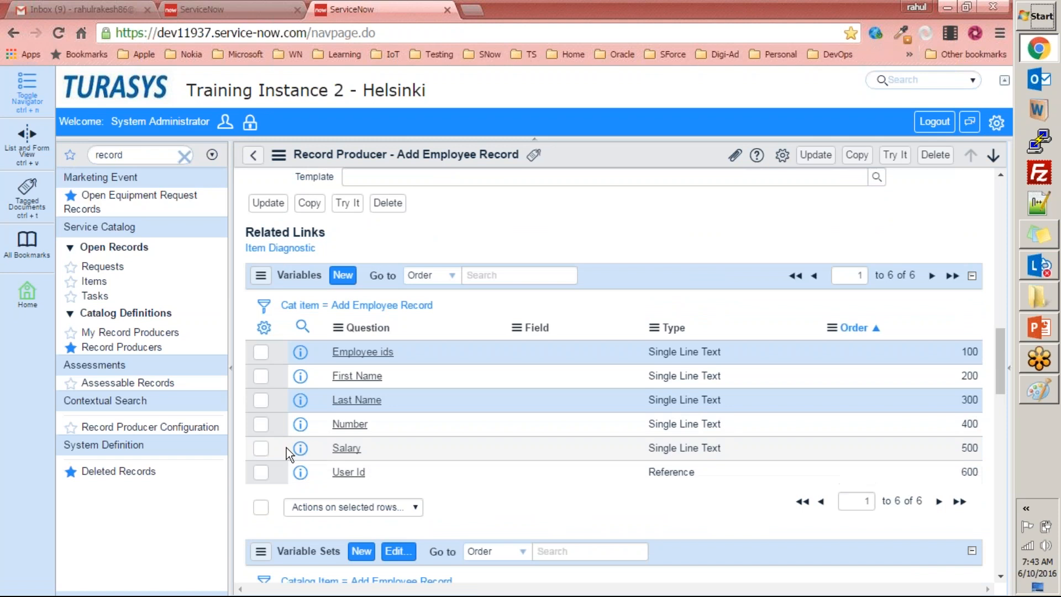
pyautogui.click(264, 429)
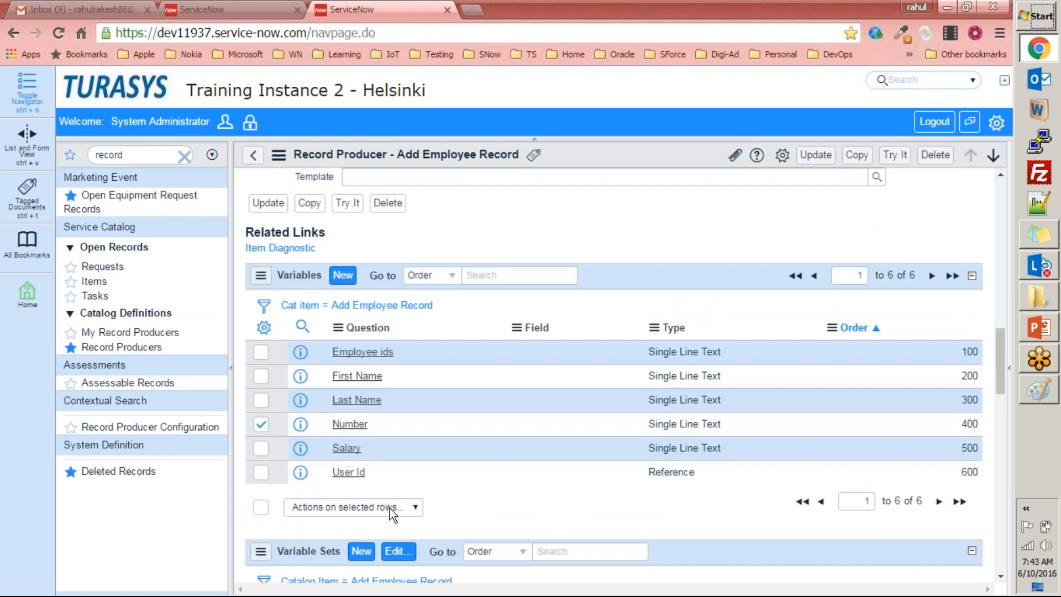
pyautogui.scroll(-1, 433, 503)
pyautogui.click(391, 431)
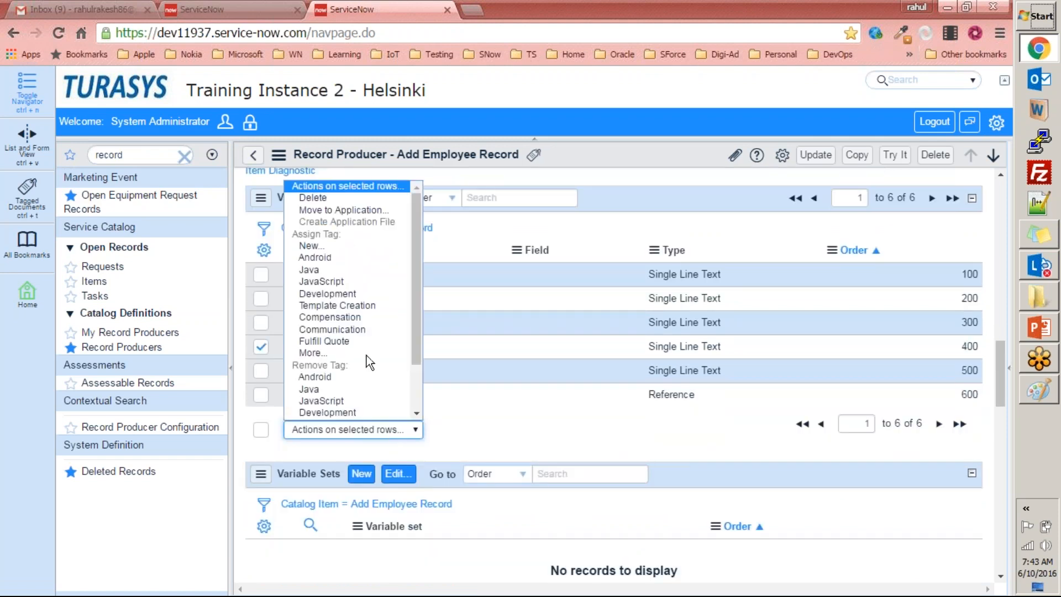
pyautogui.click(369, 197)
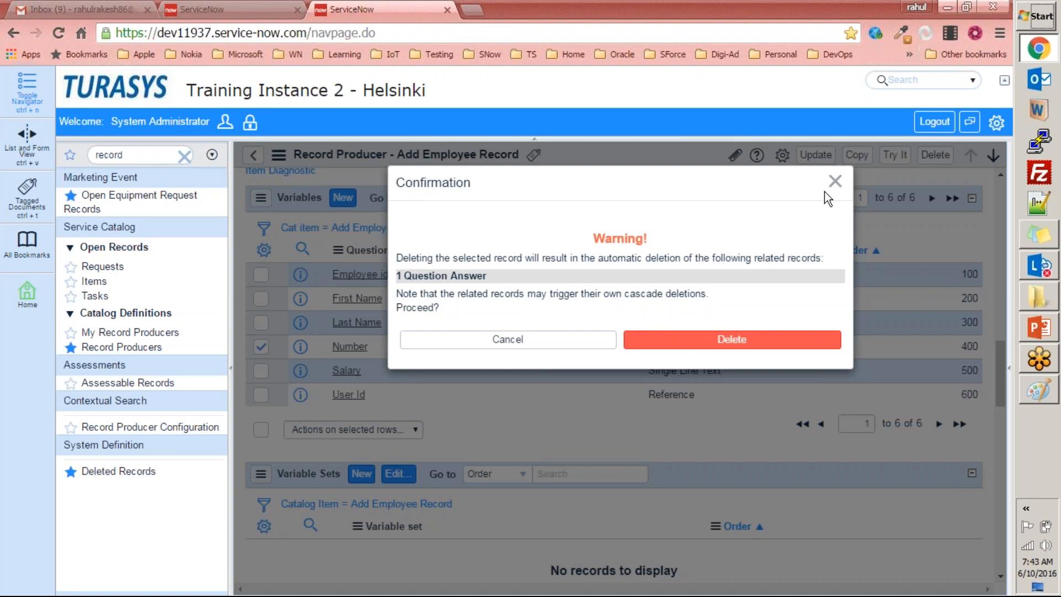
pyautogui.click(767, 348)
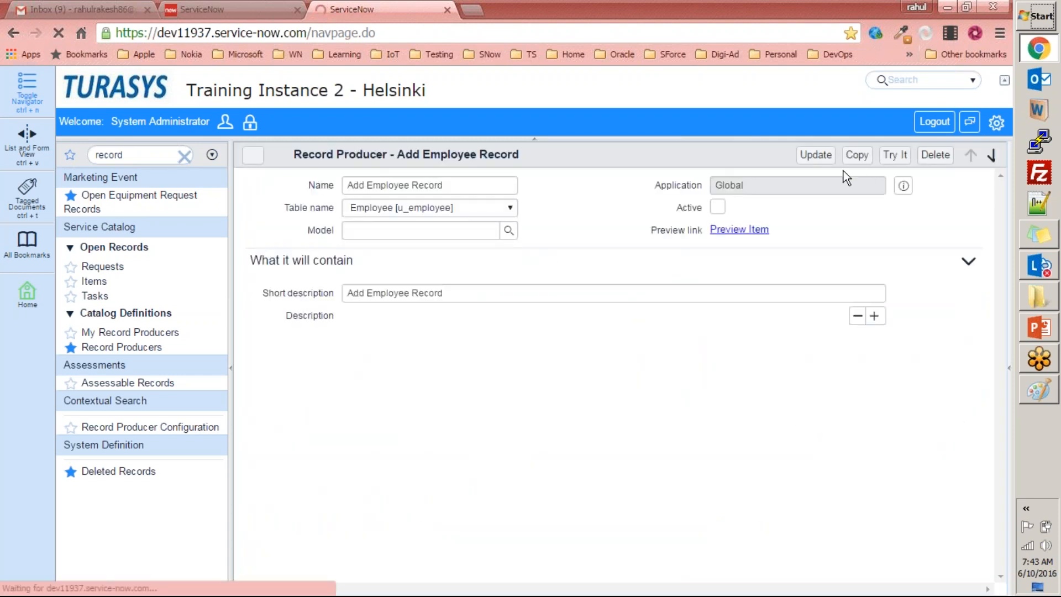
pyautogui.click(815, 156)
# Open the Employees records list with the navigator command u_employee.list.
pyautogui.write('u_employee.list')
pyautogui.press('Return')
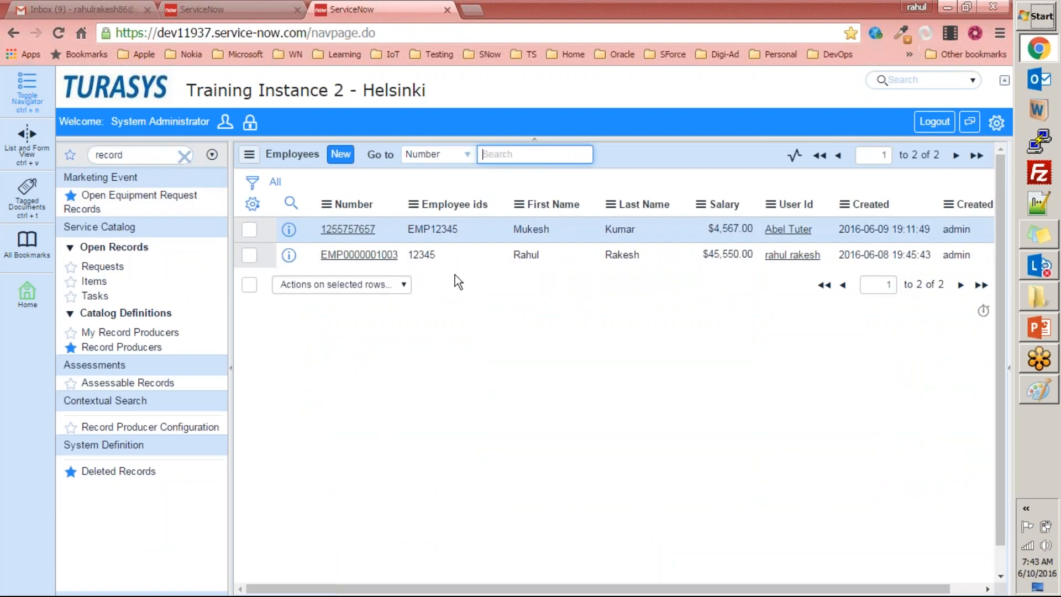
# Return to the other ServiceNow browser tab and open the Add Employee Record item from the self-service homepage.
pyautogui.click(249, 9)
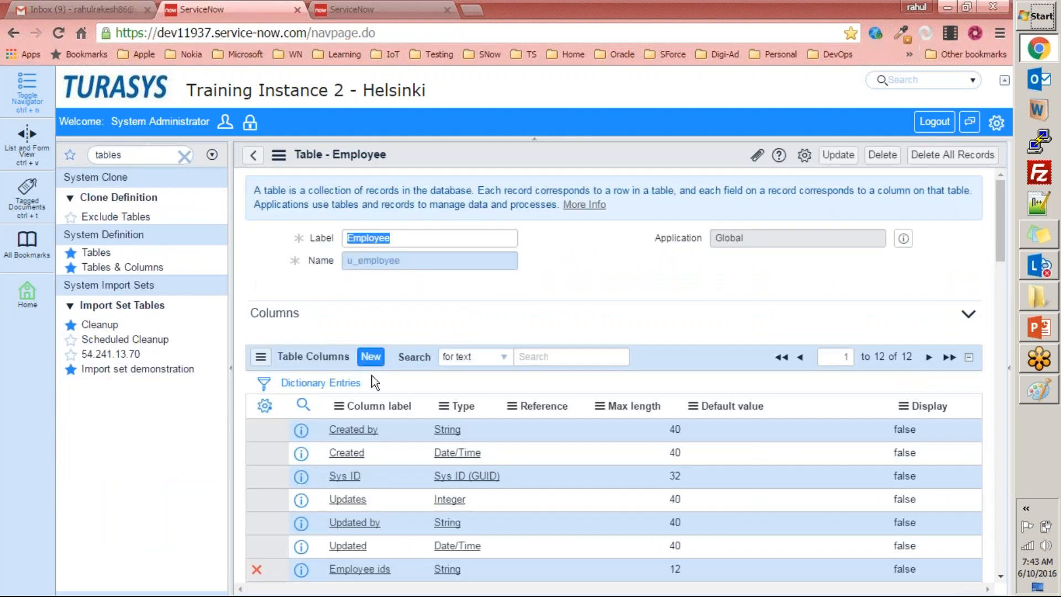
pyautogui.scroll(-2, 665, 286)
pyautogui.scroll(2, 636, 270)
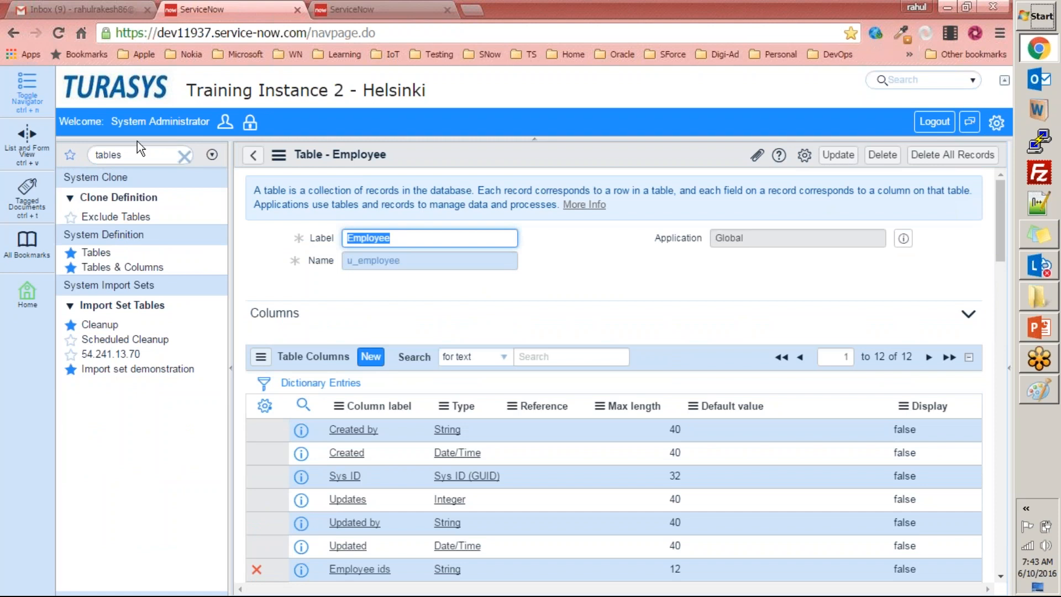
pyautogui.click(96, 252)
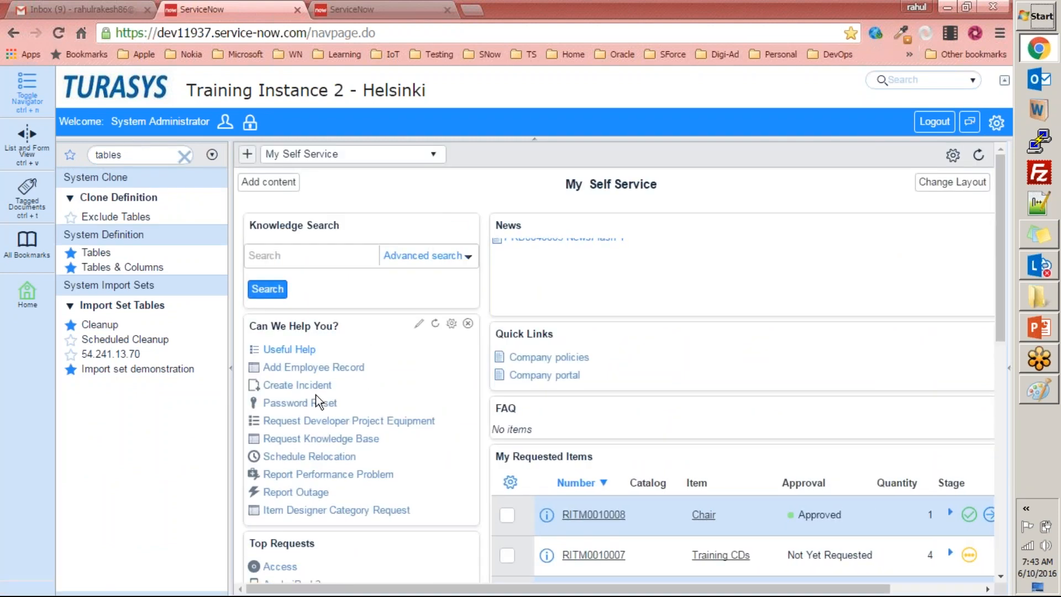
pyautogui.click(337, 368)
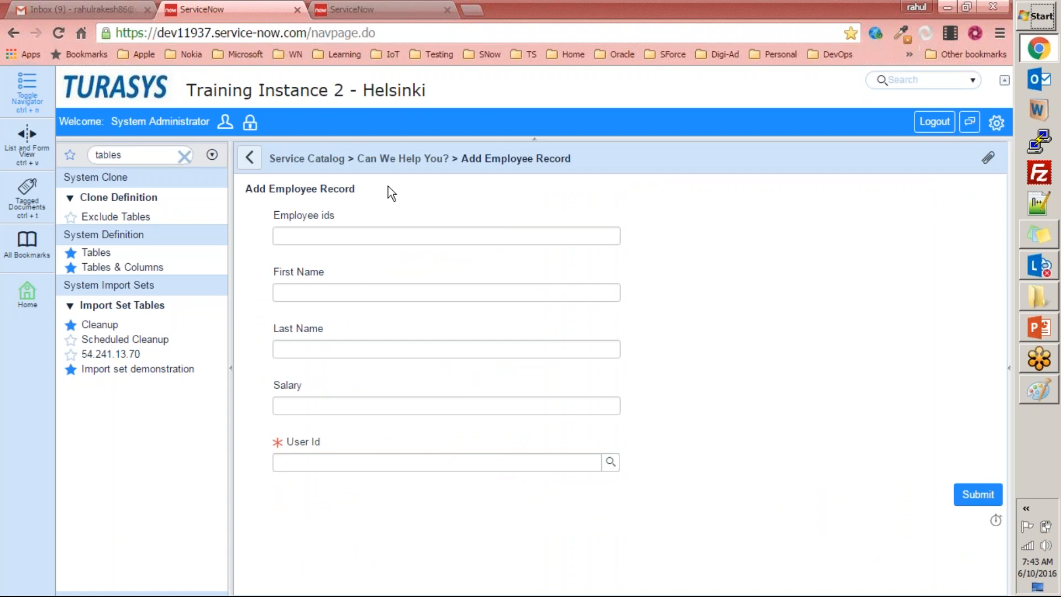
# Open a blank Employee form from the Employees list to check its Number field, and return to the catalog form.
pyautogui.click(353, 9)
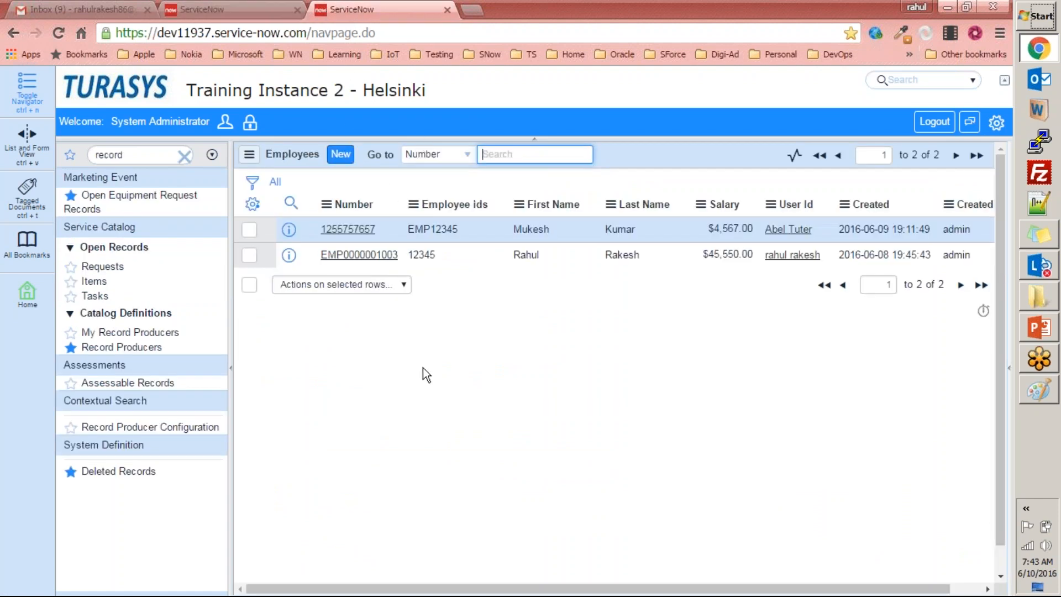
pyautogui.click(340, 155)
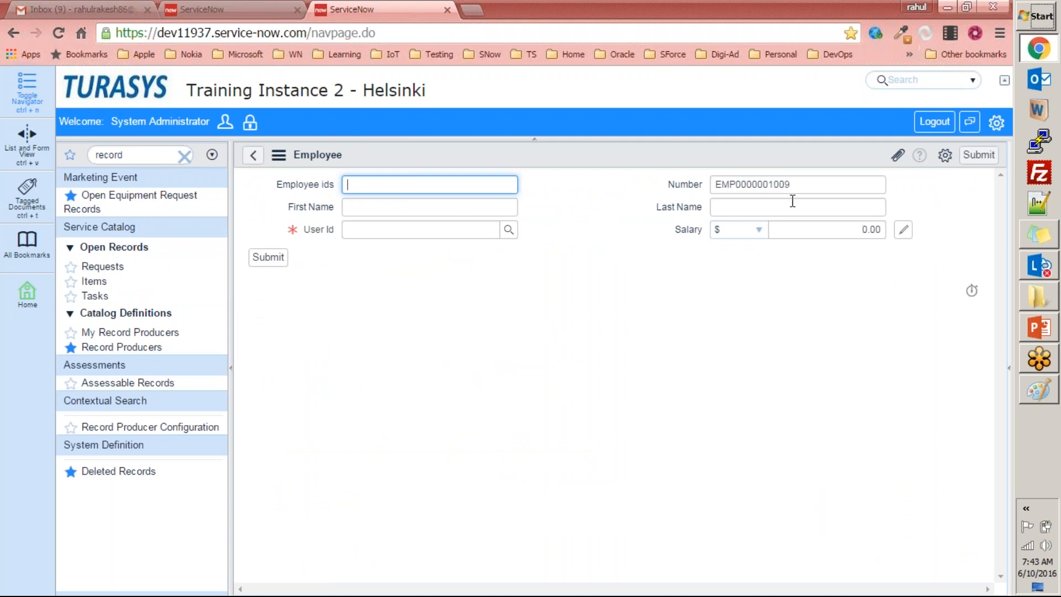
pyautogui.click(238, 12)
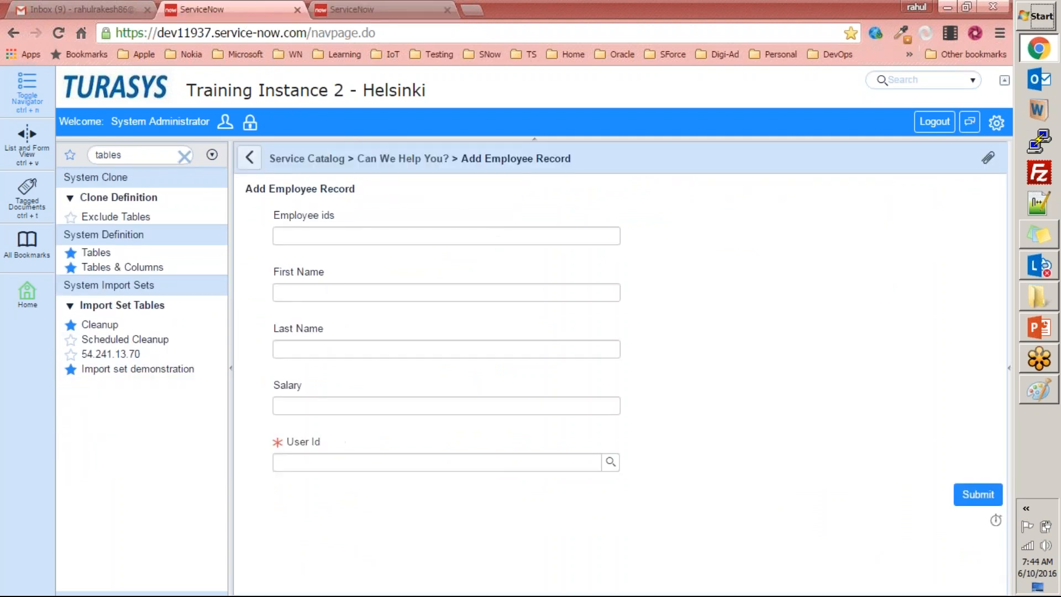
# Fill in the employee ID, first name and last name on the catalog form and set Salary to 125625.
pyautogui.click(352, 237)
pyautogui.write('1238768126378')
pyautogui.press('Tab')
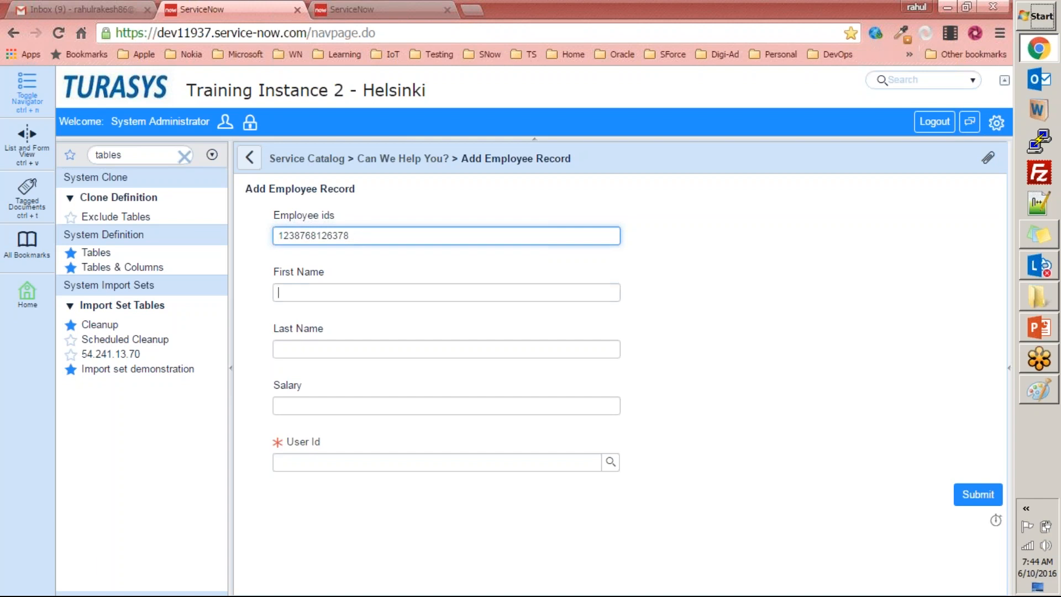
pyautogui.press('Tab')
pyautogui.press('Tab')
pyautogui.write('12562')
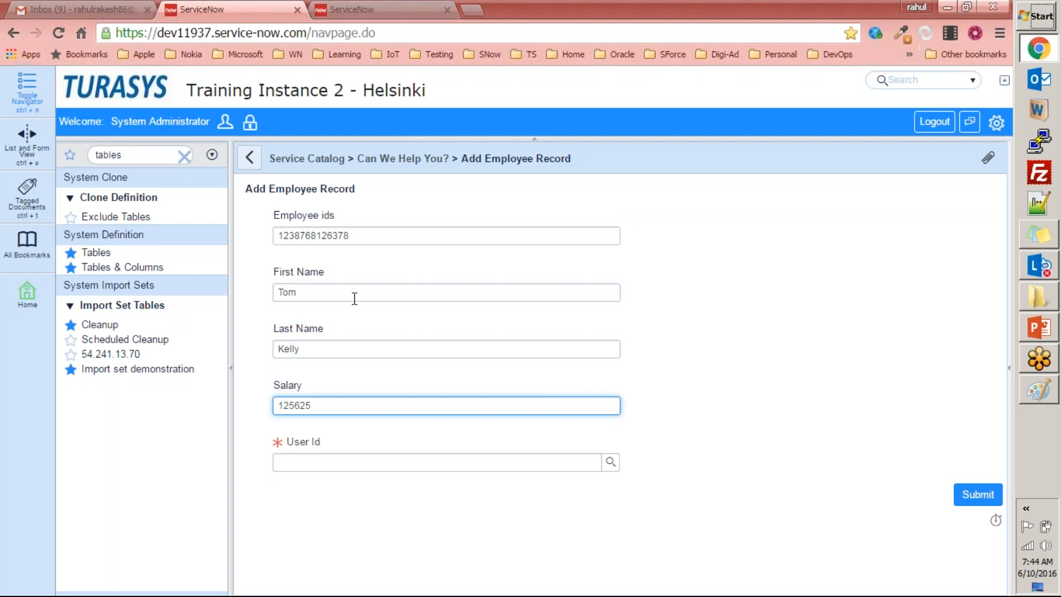
# Search the User Id field for "davi", choose the second matching user and submit the employee record request.
pyautogui.click(486, 464)
pyautogui.write('davi')
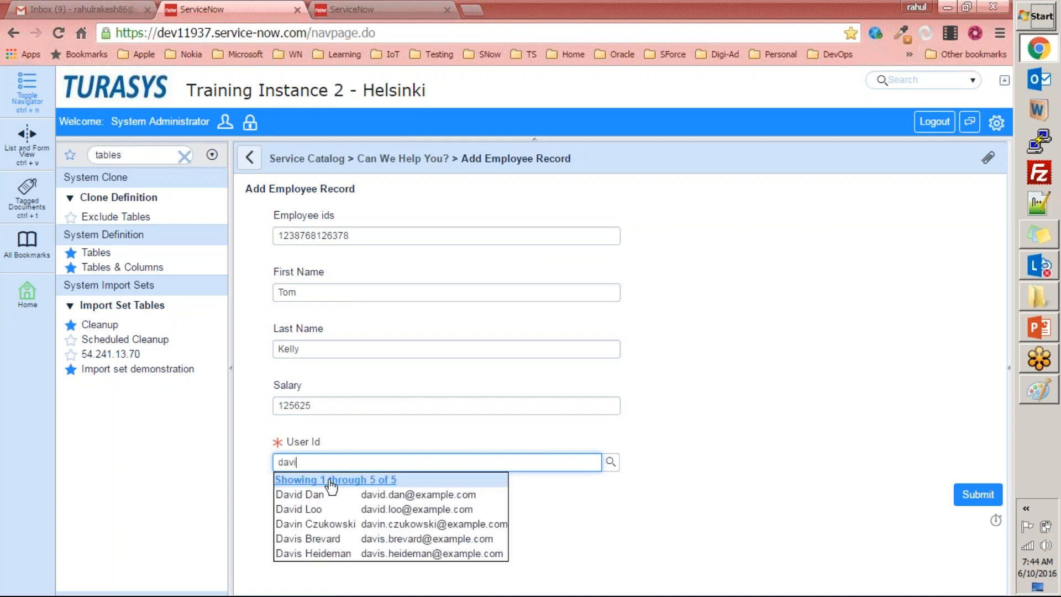
pyautogui.click(309, 509)
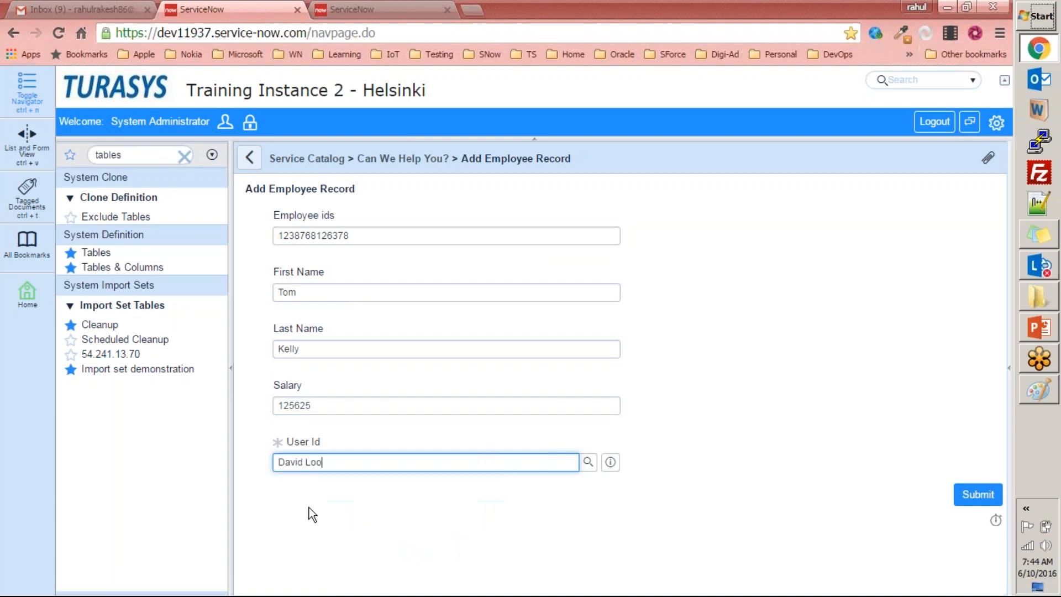
pyautogui.click(978, 494)
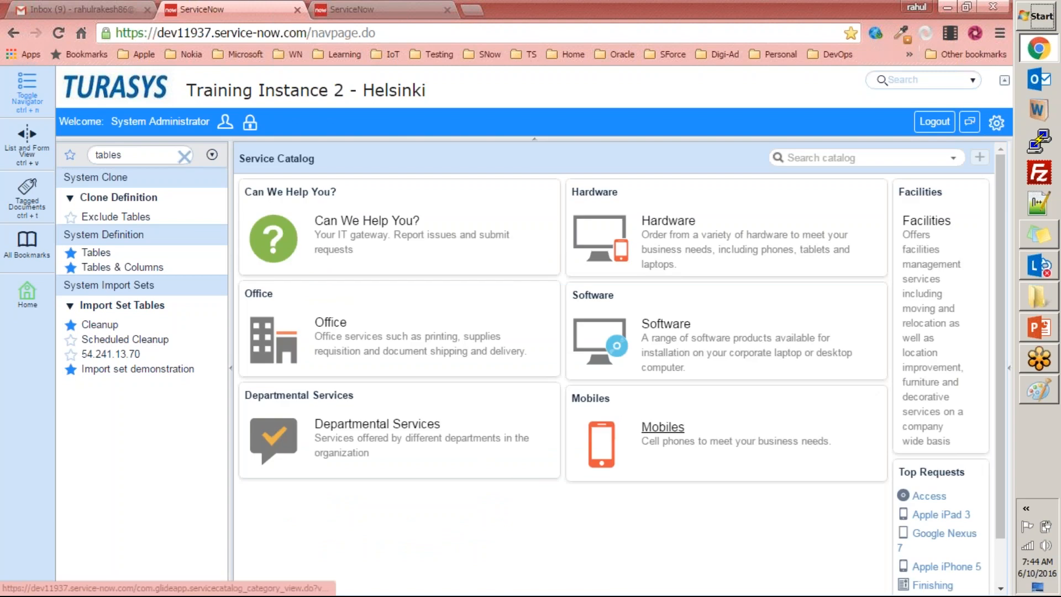
# Reload the Employees list with u_employee.list and compare the new record's Number with the manually numbered record.
pyautogui.click(333, 13)
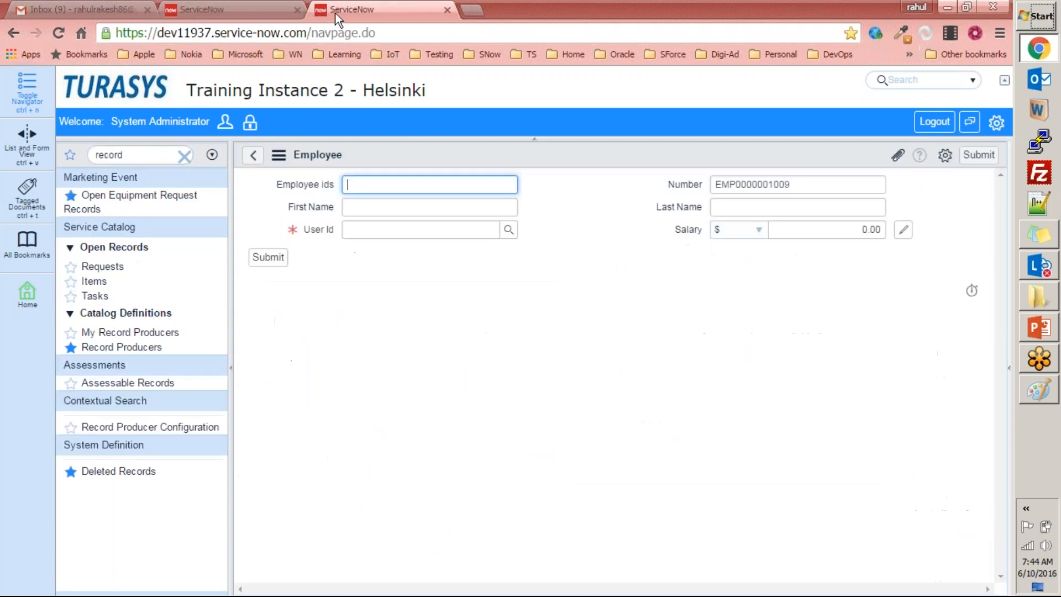
pyautogui.click(254, 155)
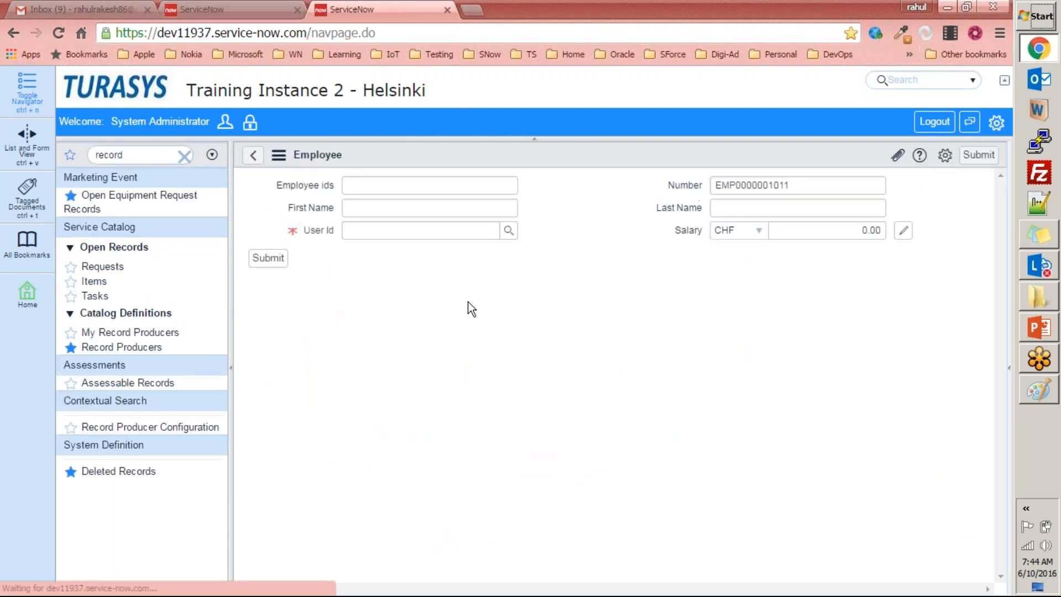
pyautogui.click(253, 157)
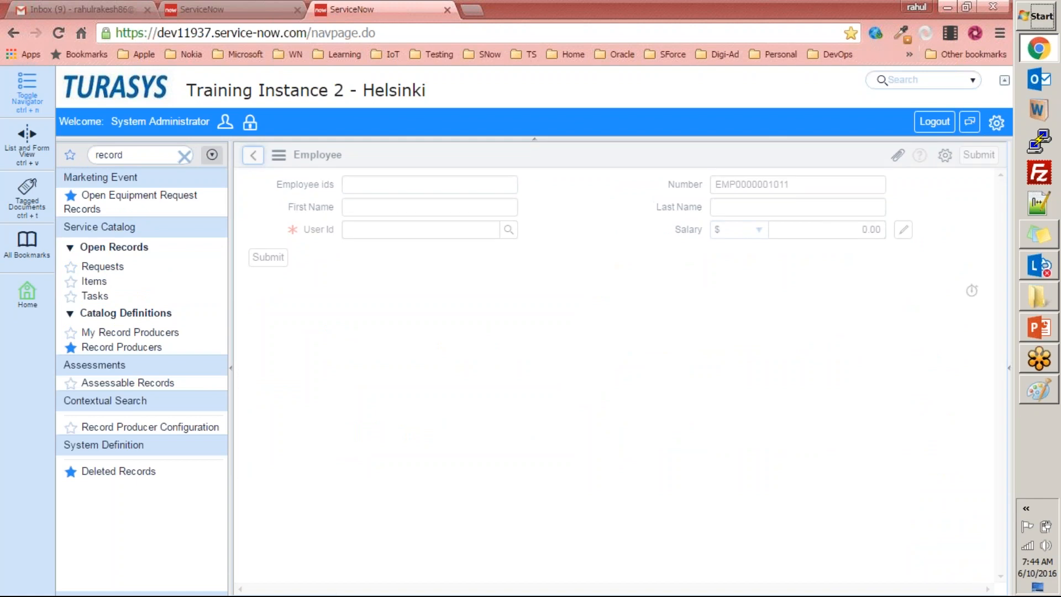
pyautogui.doubleClick(159, 157)
pyautogui.write('u')
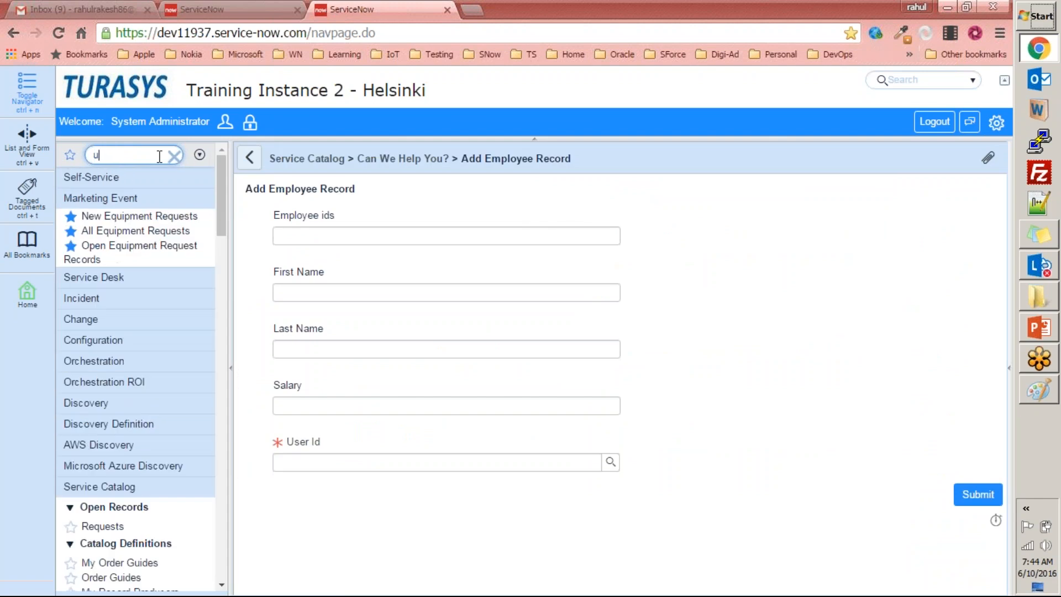
pyautogui.write('_employee.list')
pyautogui.press('Return')
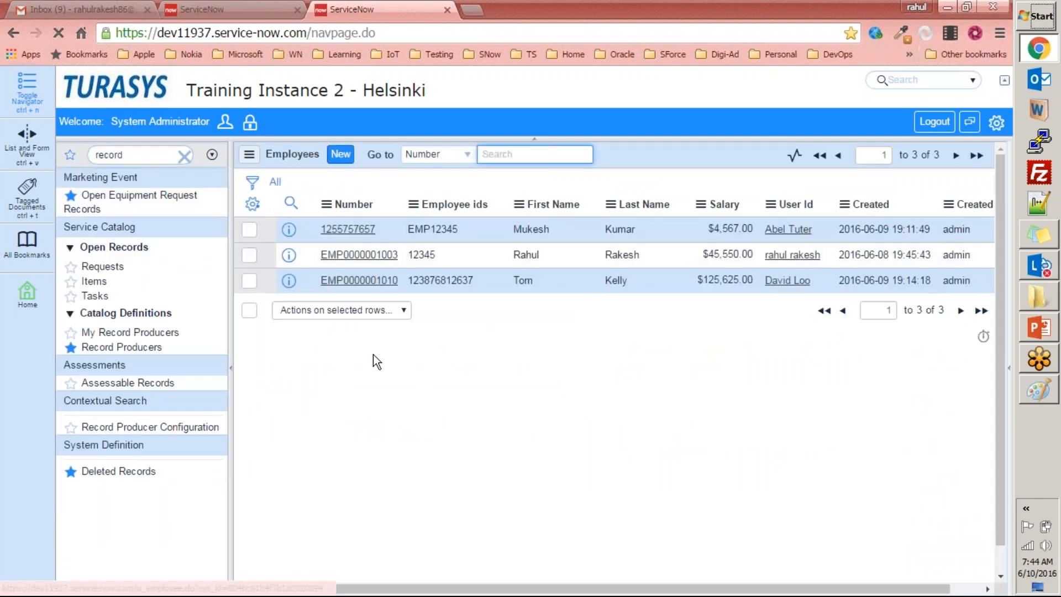
pyautogui.doubleClick(592, 279)
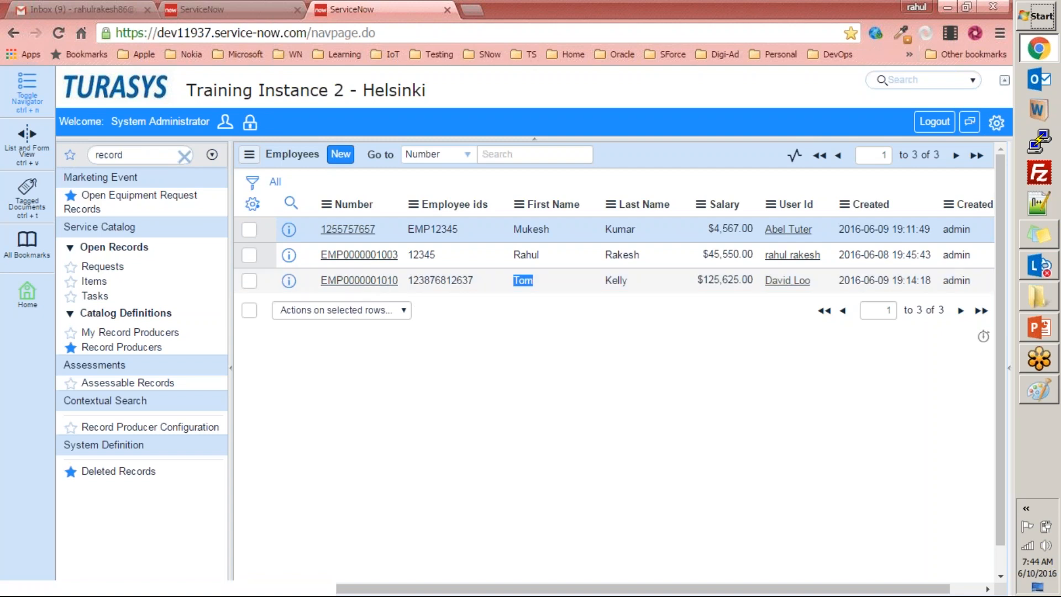
pyautogui.moveTo(382, 229); pyautogui.dragTo(309, 227)
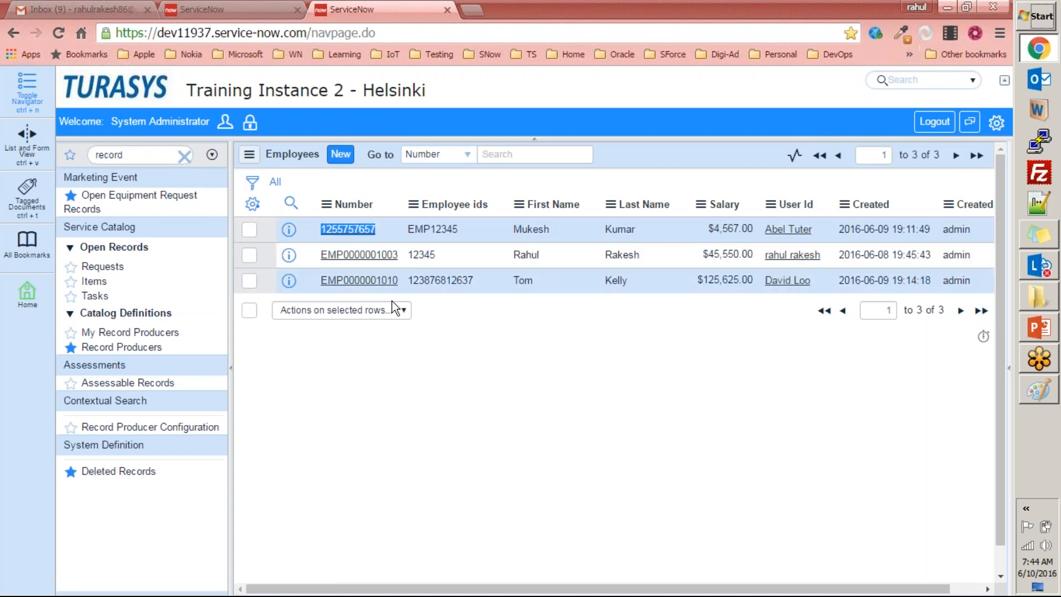
# Open the Add Employee Record item from the Can We Help You? category of the Service Catalog.
pyautogui.click(230, 8)
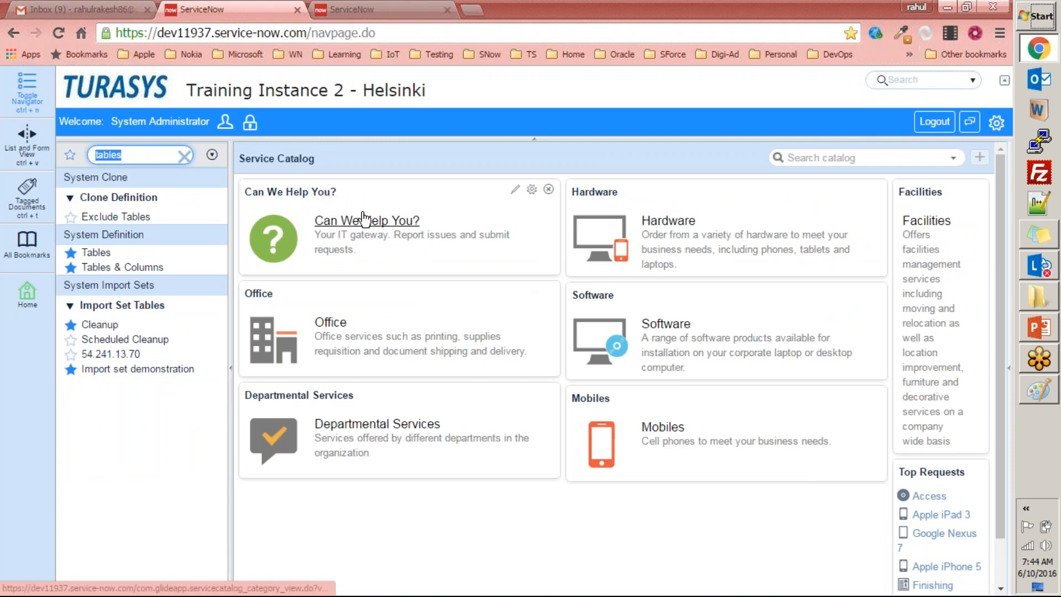
pyautogui.click(343, 221)
pyautogui.scroll(-3, 356, 343)
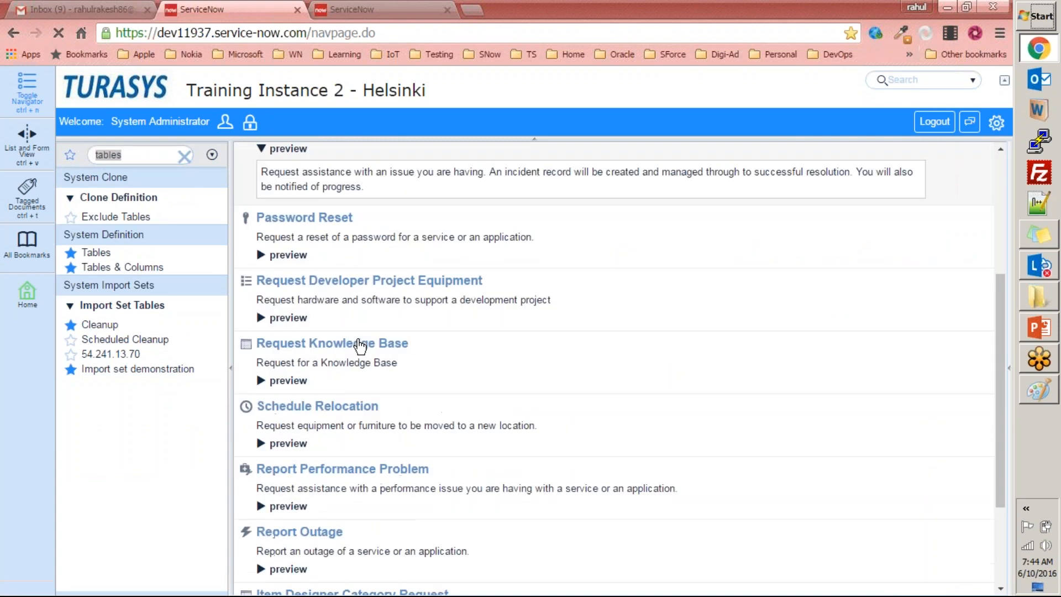
pyautogui.scroll(3, 360, 345)
pyautogui.click(356, 303)
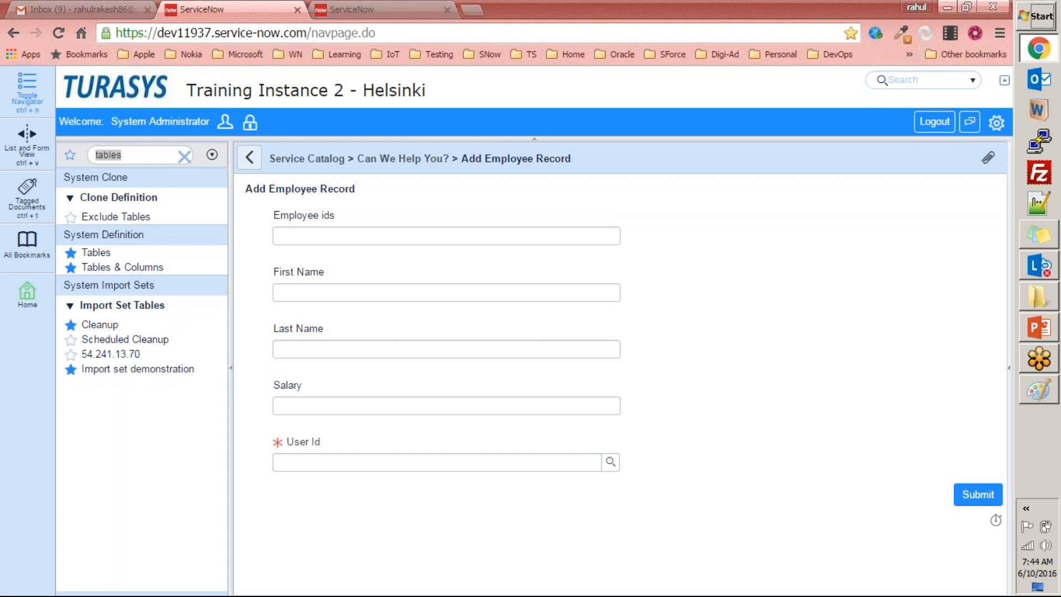
# Compare the records in the Employees list with the fields offered on the Add Employee Record catalog form.
pyautogui.click(338, 12)
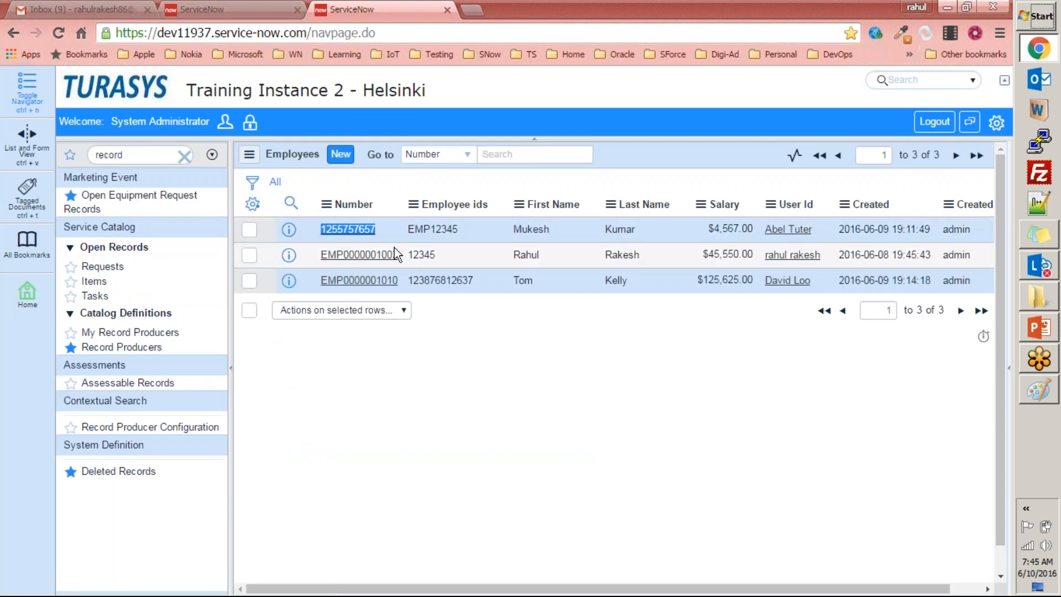
pyautogui.click(261, 10)
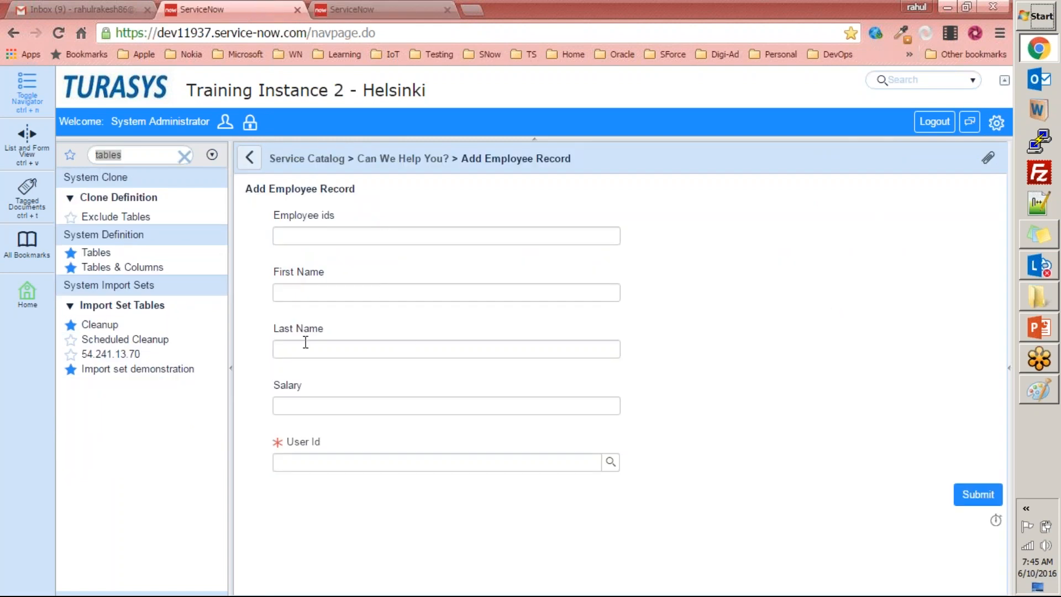
pyautogui.click(360, 9)
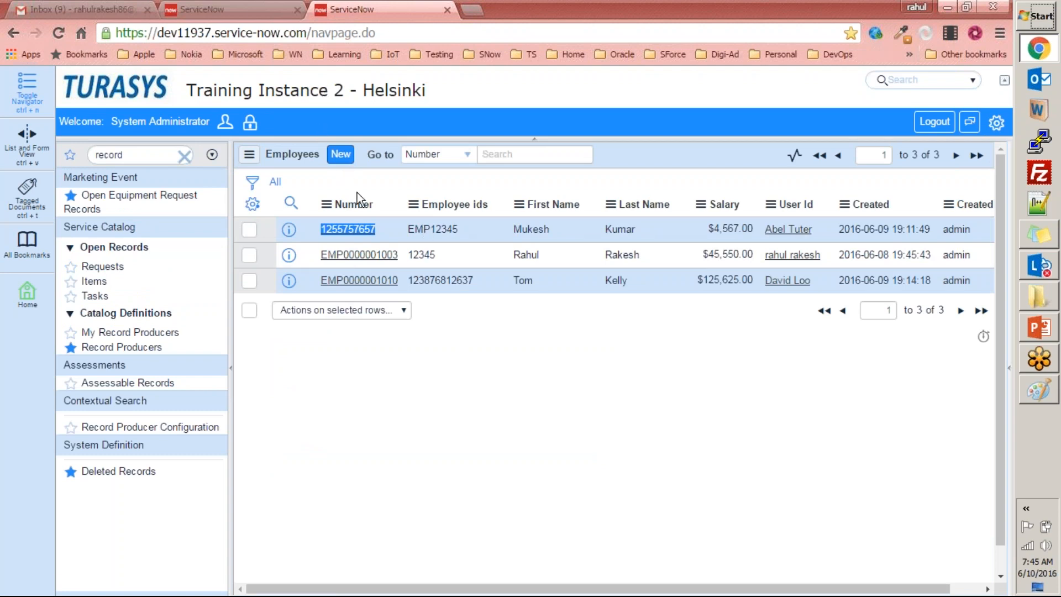
pyautogui.click(251, 10)
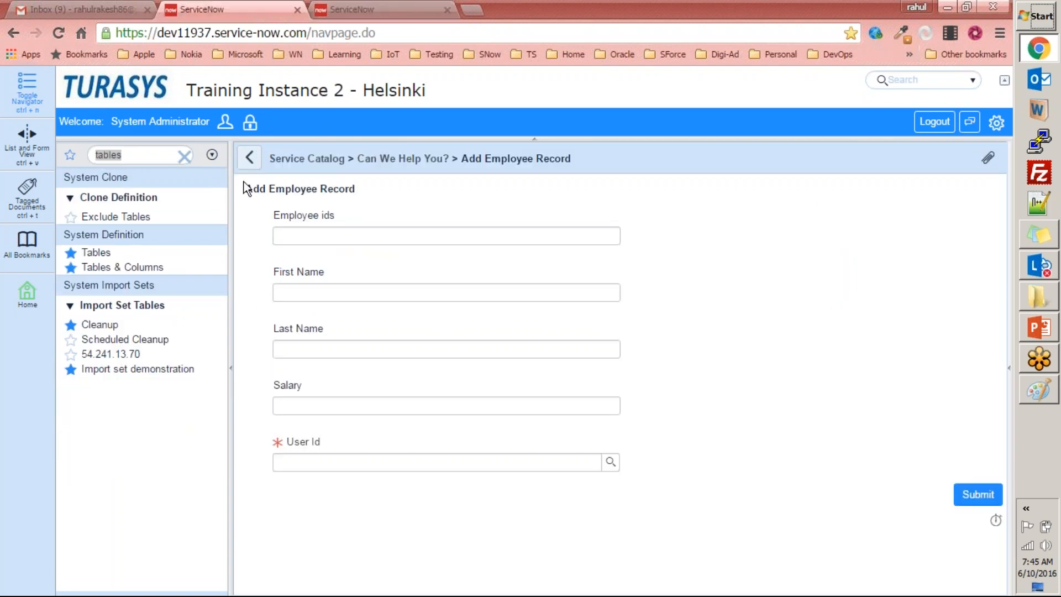
# Load the Employees list with u_employee.list, open a blank new Employee form from it and return to the list.
pyautogui.click(184, 157)
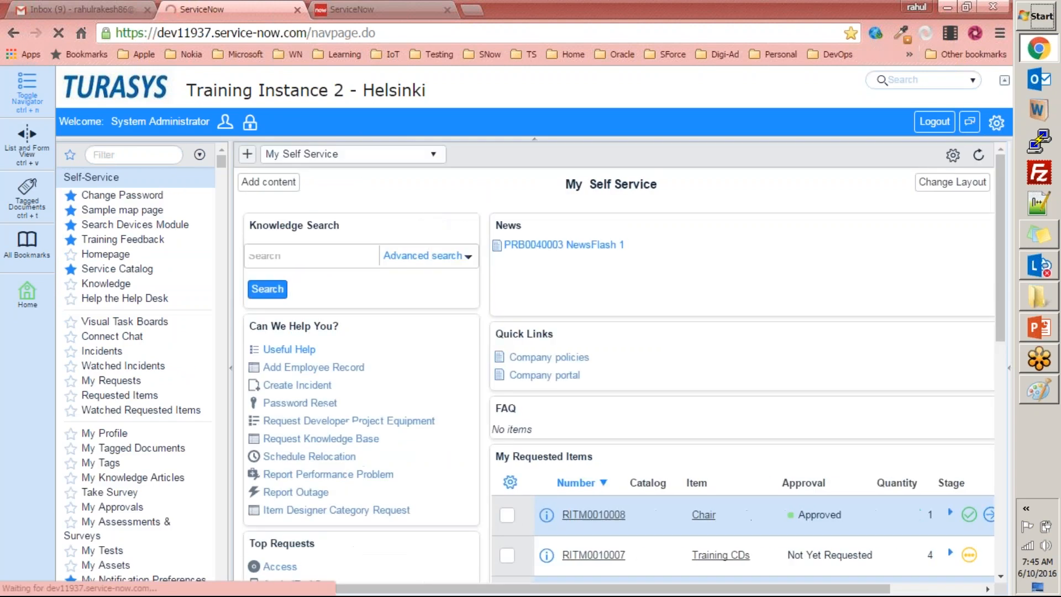
pyautogui.click(147, 151)
pyautogui.write('u_employ')
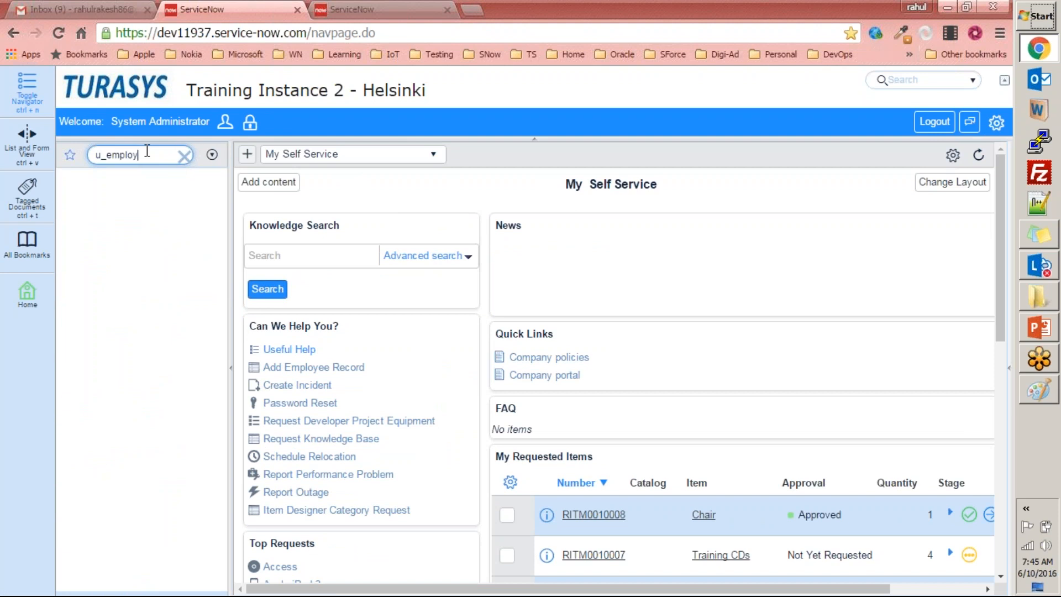
pyautogui.write('ee.list')
pyautogui.press('Return')
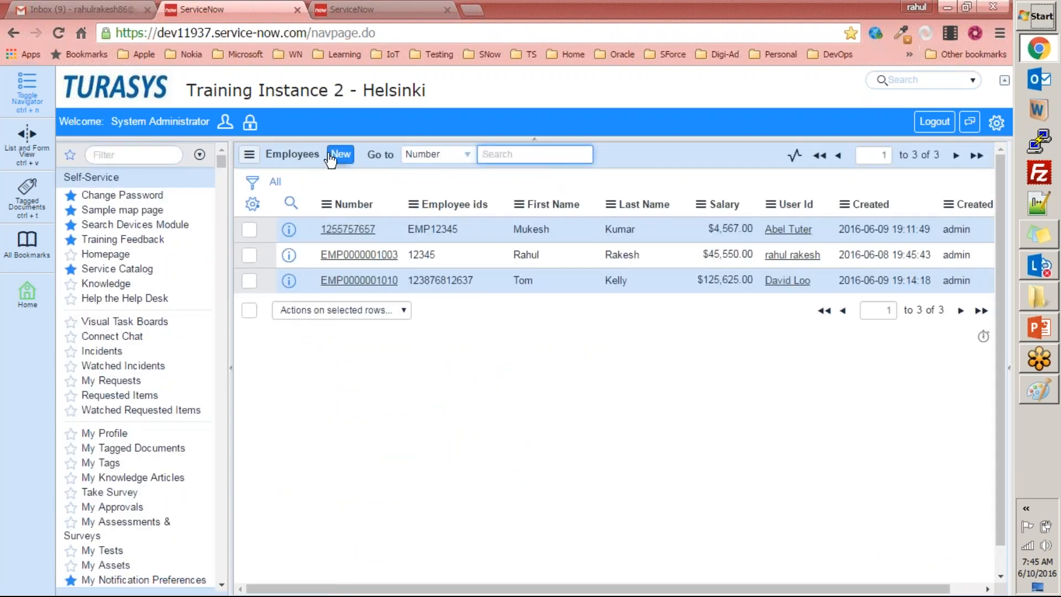
pyautogui.click(356, 160)
pyautogui.click(341, 154)
pyautogui.click(253, 154)
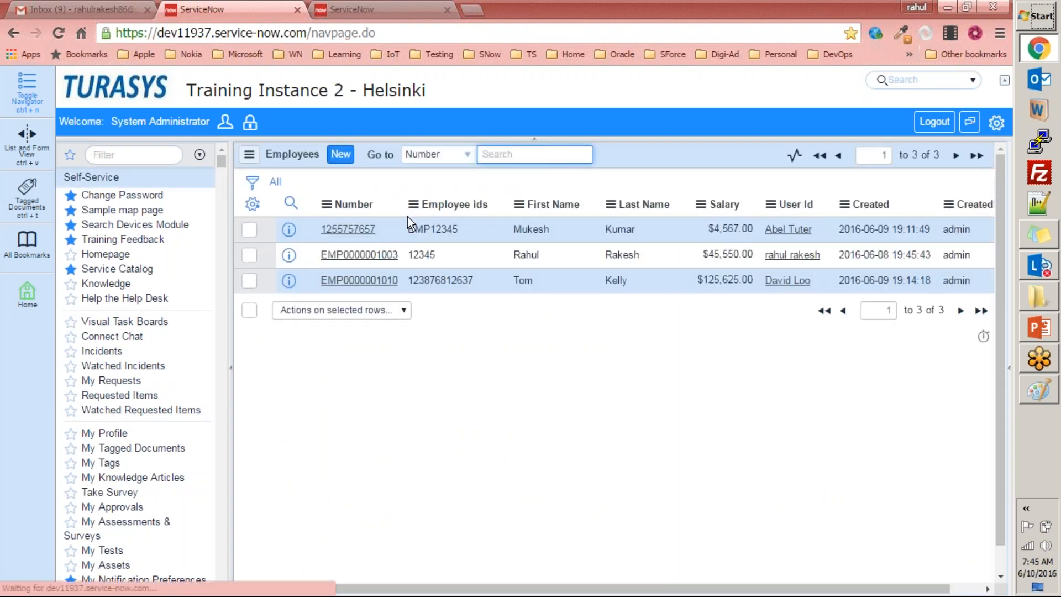
# Open Add Employee Record from the homepage and fill in Employee ids with adfasdf and First Name with asdfasdf.
pyautogui.click(154, 89)
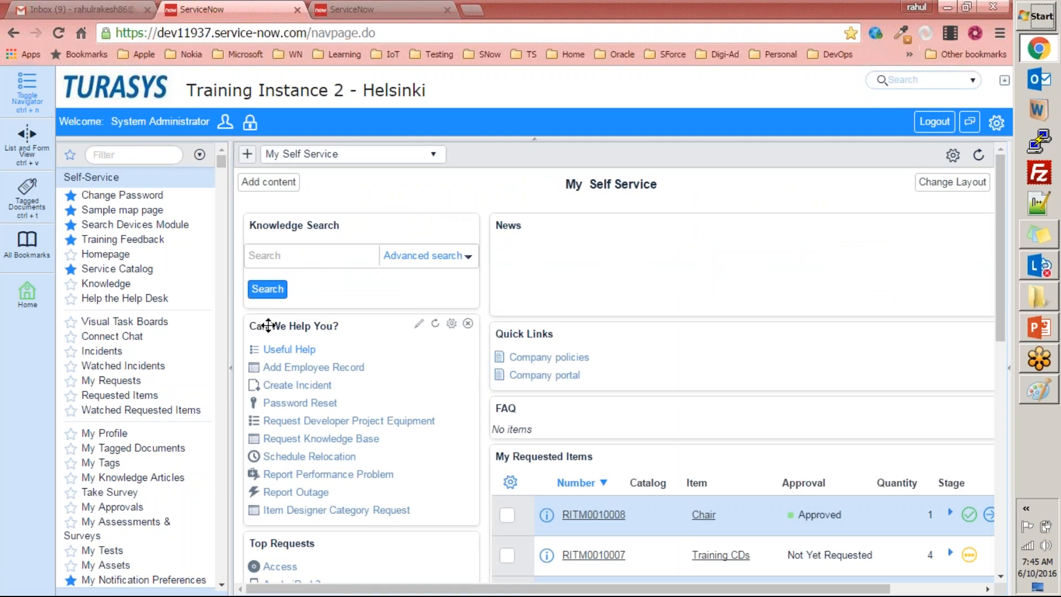
pyautogui.click(298, 368)
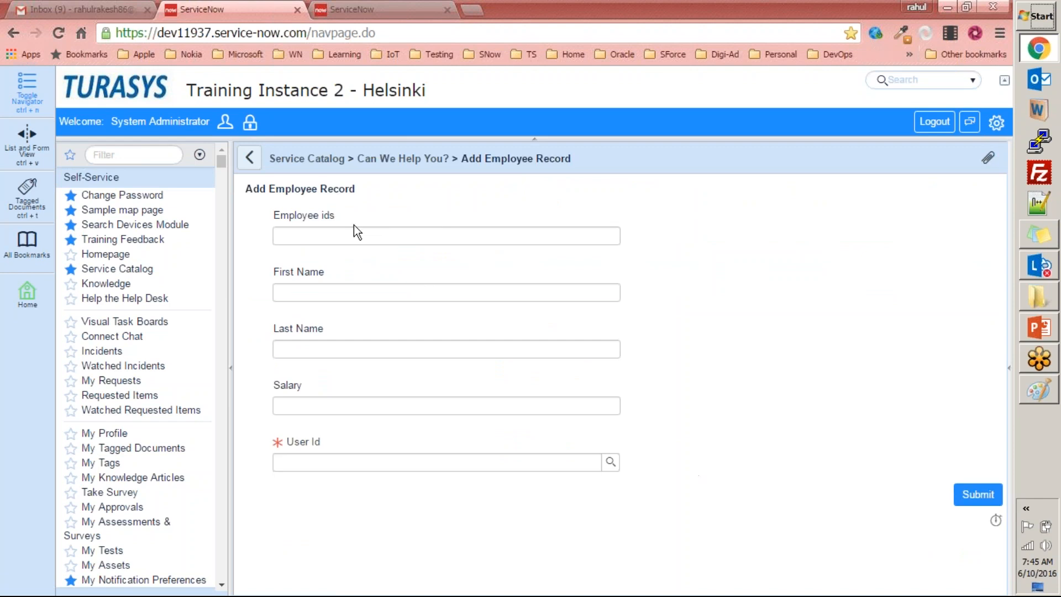
pyautogui.click(388, 233)
pyautogui.write('adfasdf')
pyautogui.press('Tab')
pyautogui.write('asdfasdf')
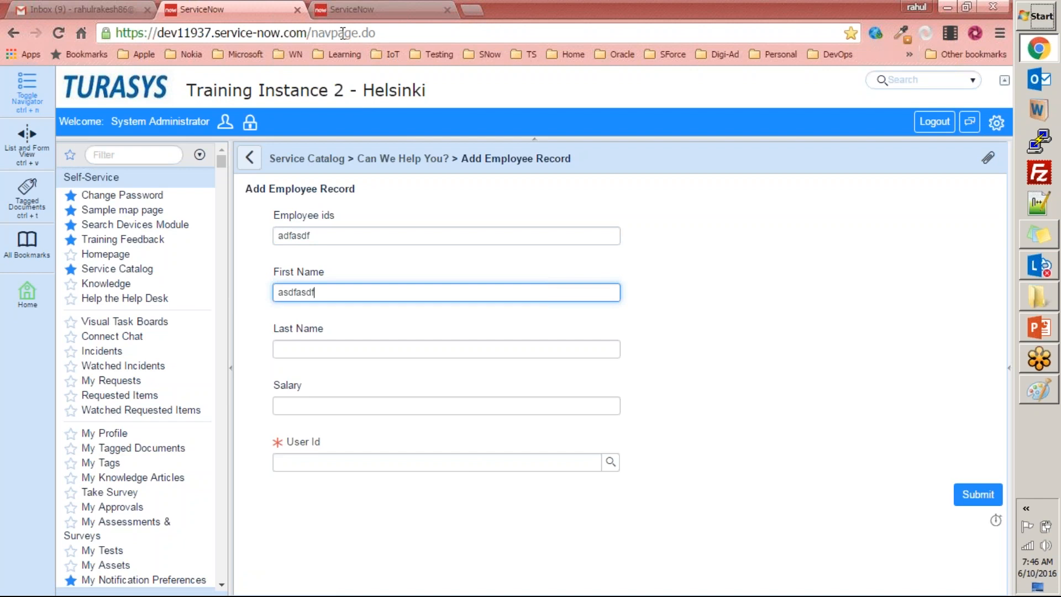
# Find Tables & Columns with the navigator filter "tables" and select the Employee [u_employee] table.
pyautogui.click(139, 159)
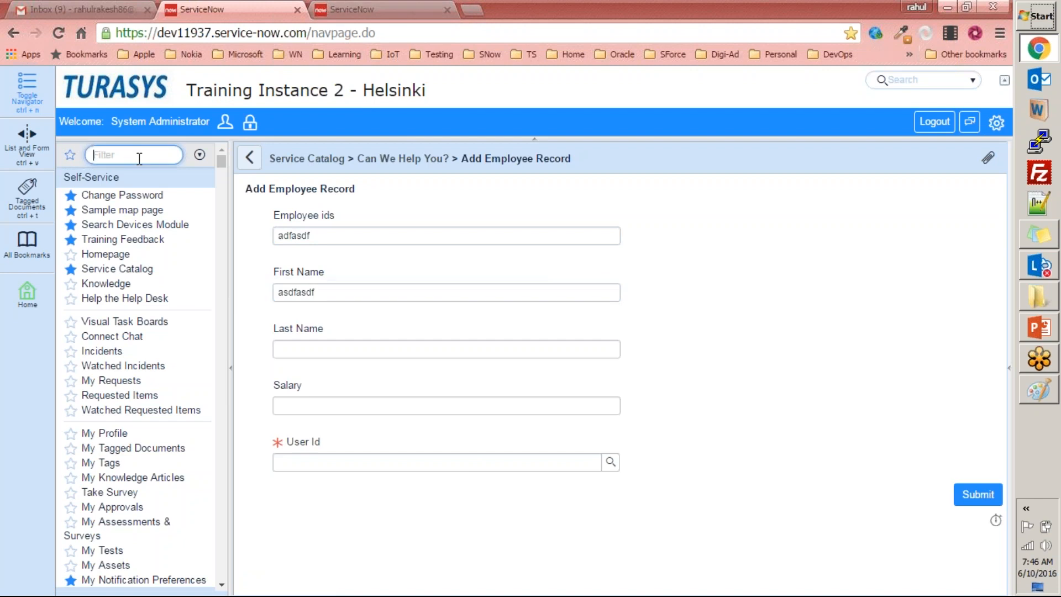
pyautogui.write('tables')
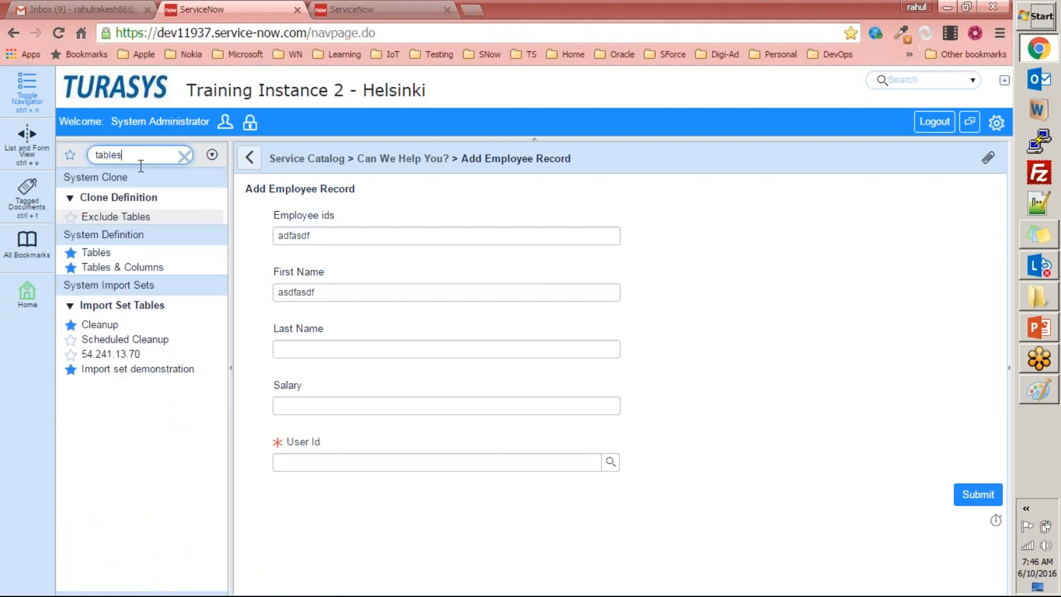
pyautogui.click(123, 267)
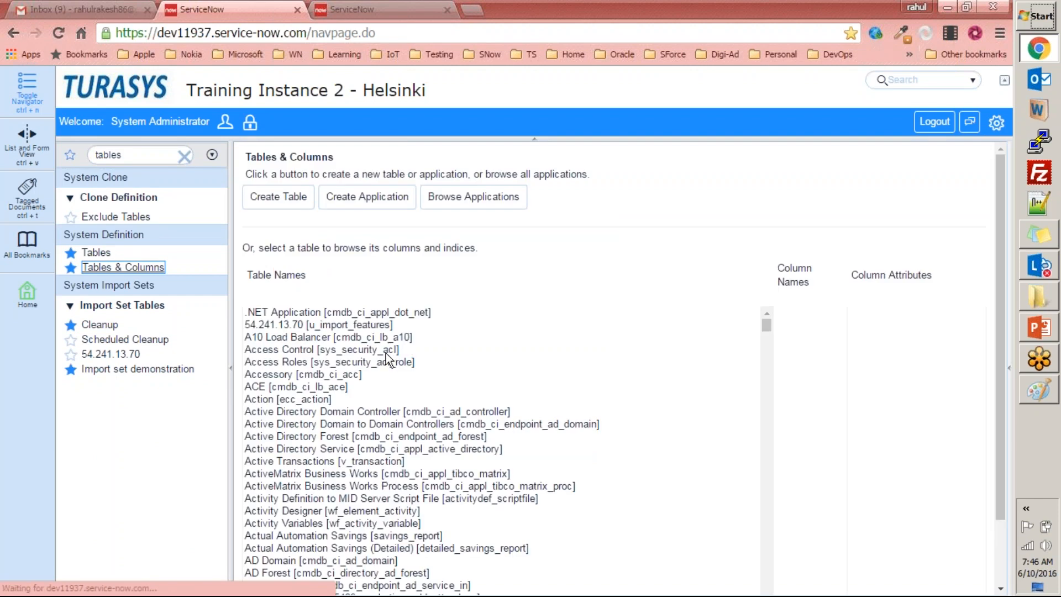
pyautogui.click(385, 353)
pyautogui.write('employee]')
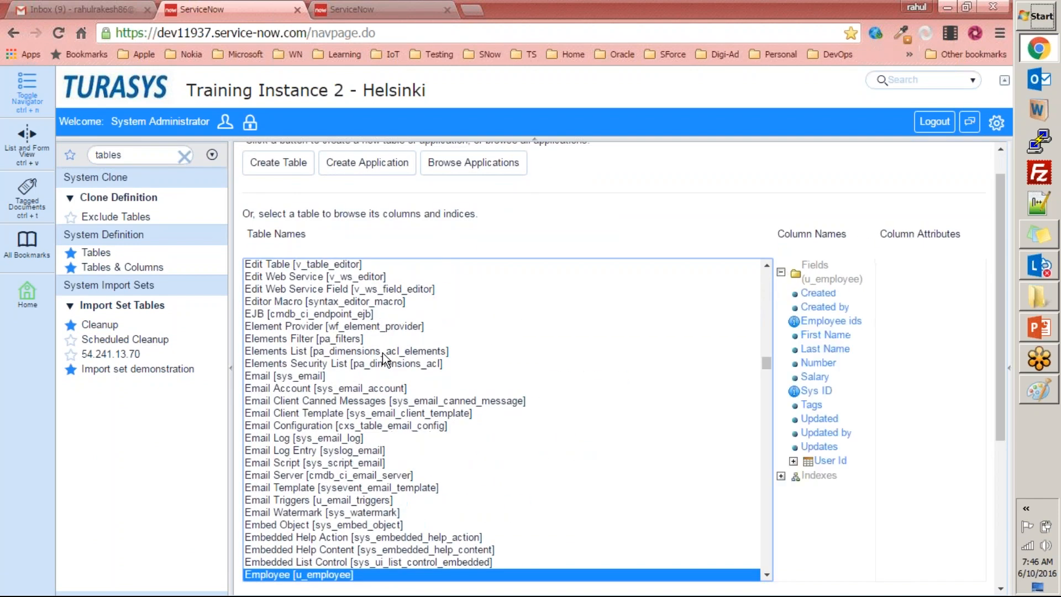
# Open the Employee table's definition for editing and examine its Related Links, including Add to Service Catalog.
pyautogui.scroll(-10, 521, 426)
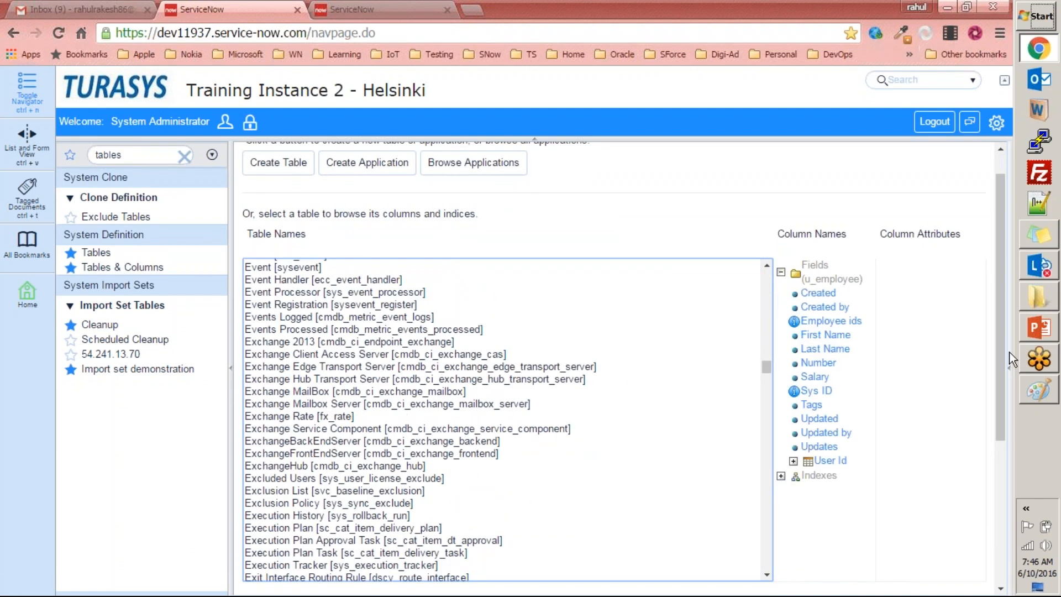
pyautogui.scroll(-5, 1000, 365)
pyautogui.click(277, 366)
pyautogui.scroll(-20, 452, 359)
pyautogui.scroll(3, 269, 283)
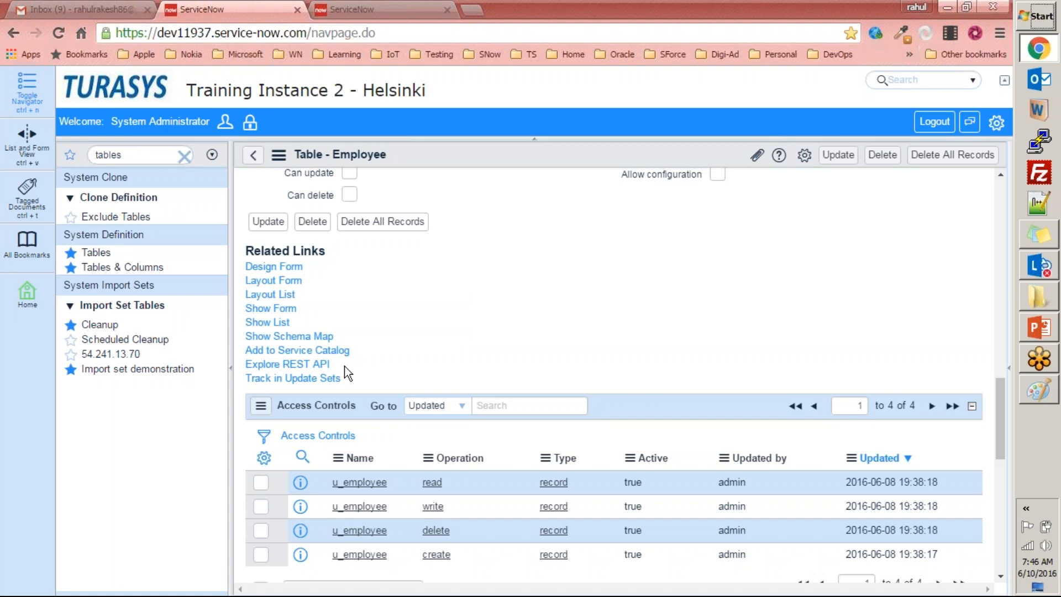
# Switch to Paint, start a blank picture and draw a rectangle of about 264 × 274 px on its left half.
pyautogui.click(1039, 390)
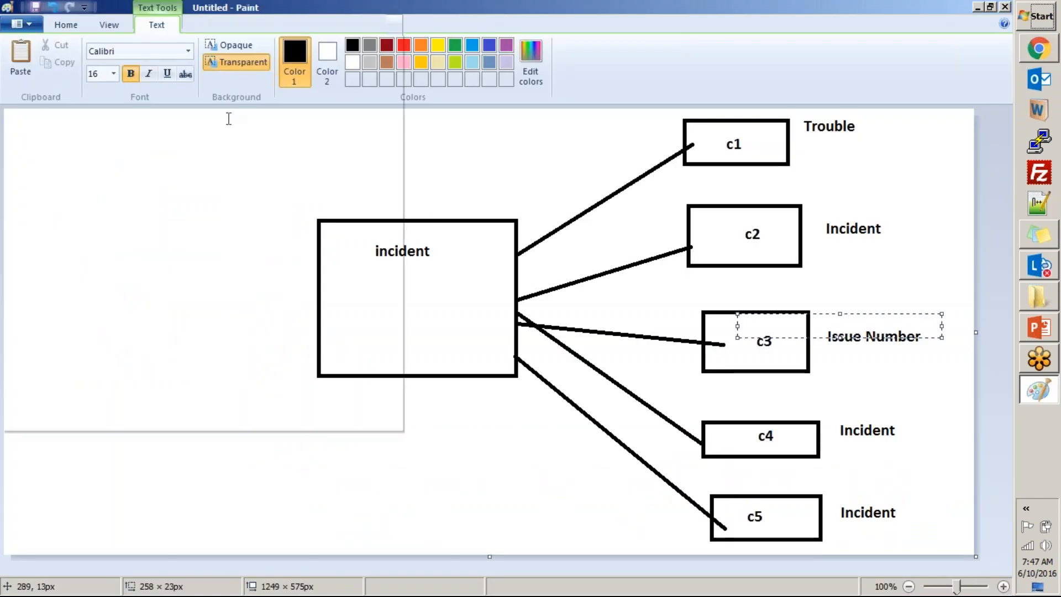
pyautogui.click(22, 23)
pyautogui.click(42, 48)
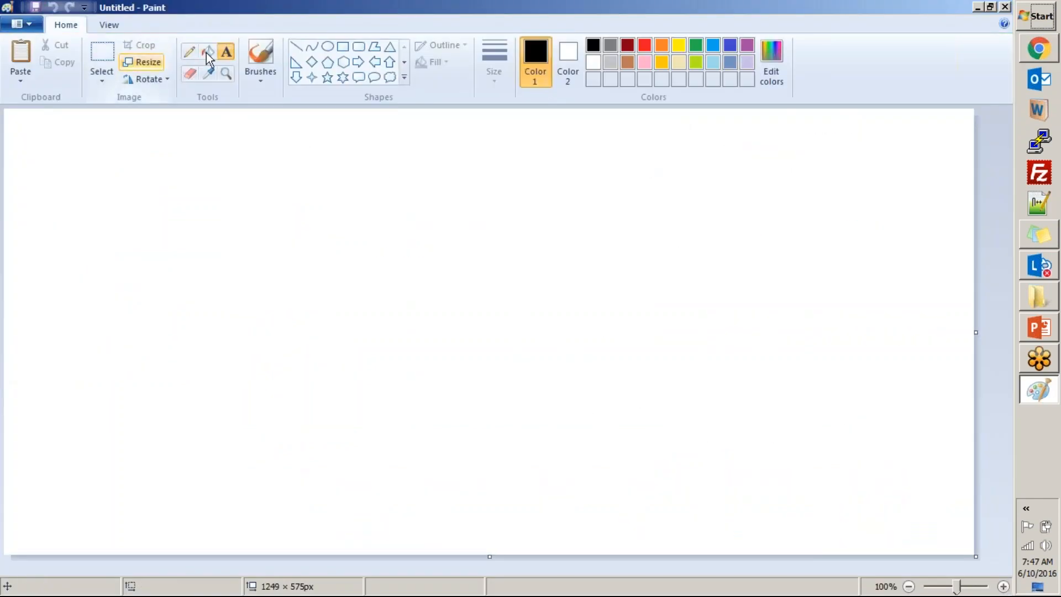
pyautogui.click(342, 46)
pyautogui.moveTo(198, 187); pyautogui.dragTo(216, 266)
pyautogui.moveTo(199, 309)
pyautogui.mouseDown()
pyautogui.moveTo(308, 390)
pyautogui.moveTo(419, 400)
pyautogui.mouseUp()
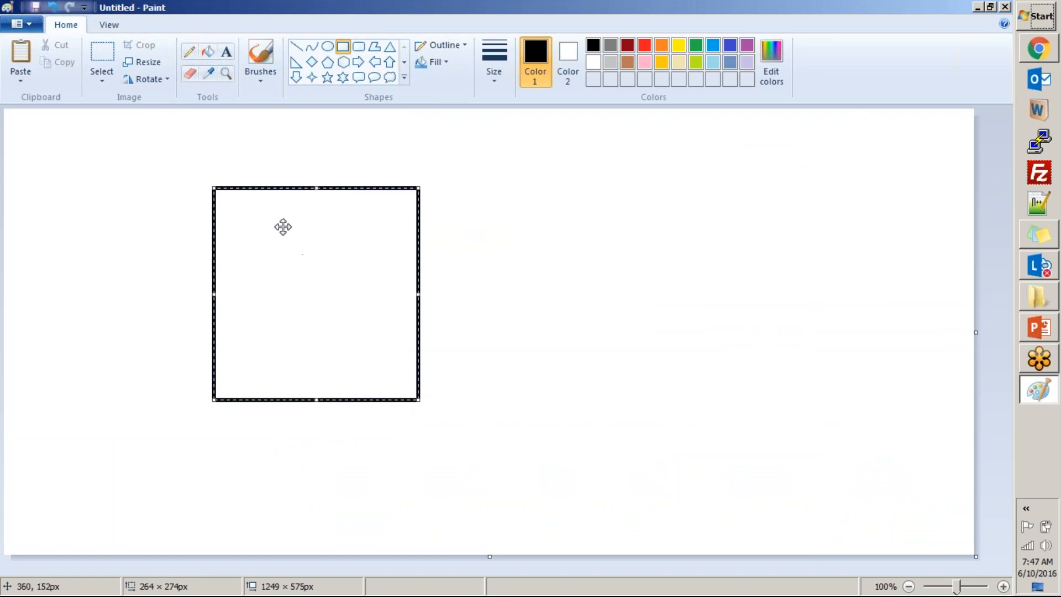
# Label the rectangle with the text "standalone application" near its upper edge.
pyautogui.click(228, 53)
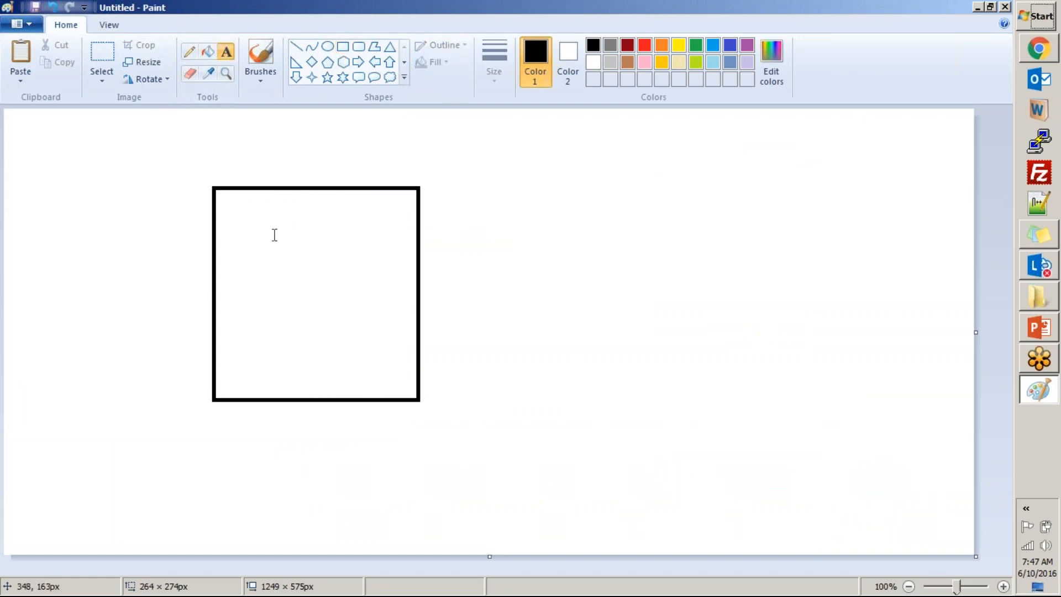
pyautogui.click(254, 233)
pyautogui.write('standalone application')
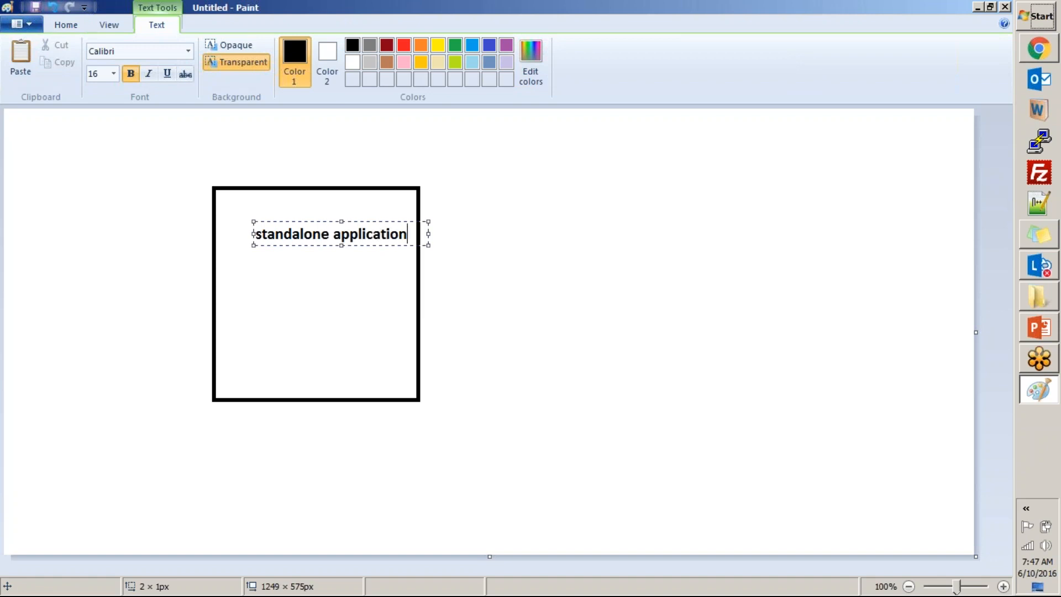
pyautogui.click(451, 263)
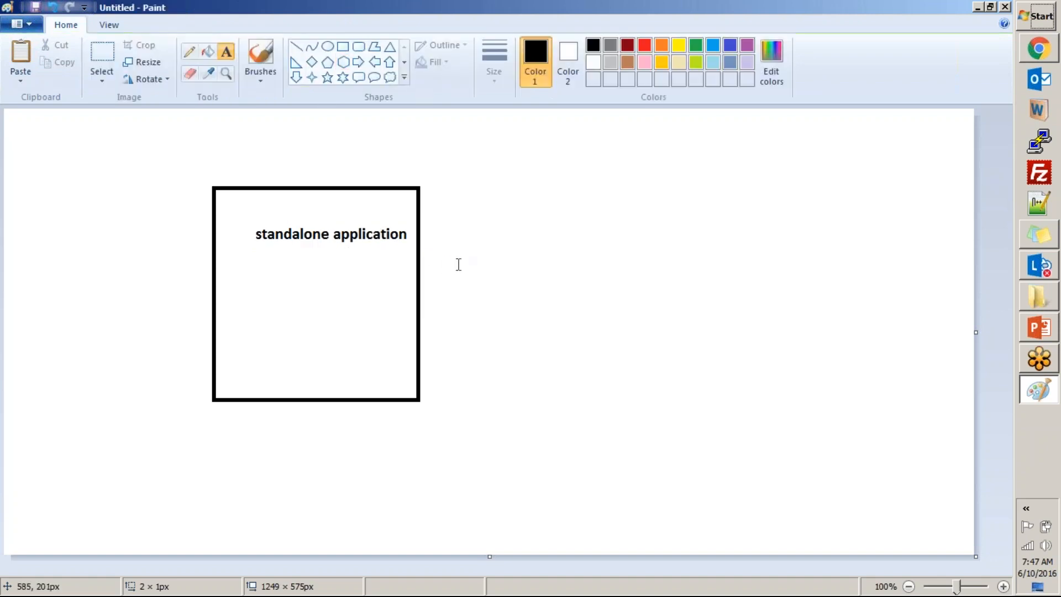
# Draw a rounded rectangle of about 149 × 109 px below the application box and label it "database".
pyautogui.click(354, 49)
pyautogui.moveTo(236, 430); pyautogui.dragTo(357, 513)
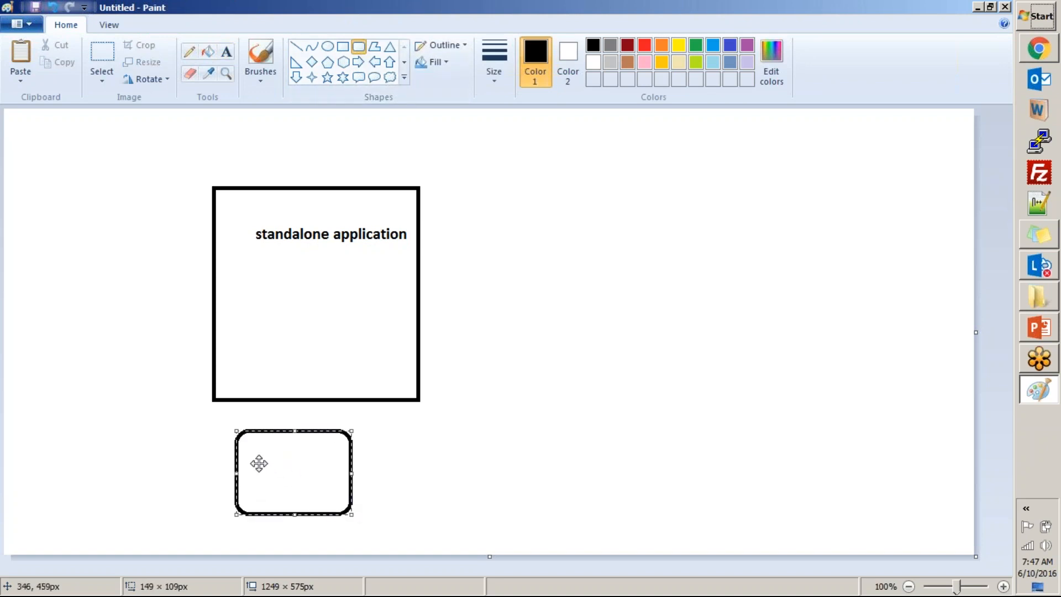
pyautogui.click(226, 52)
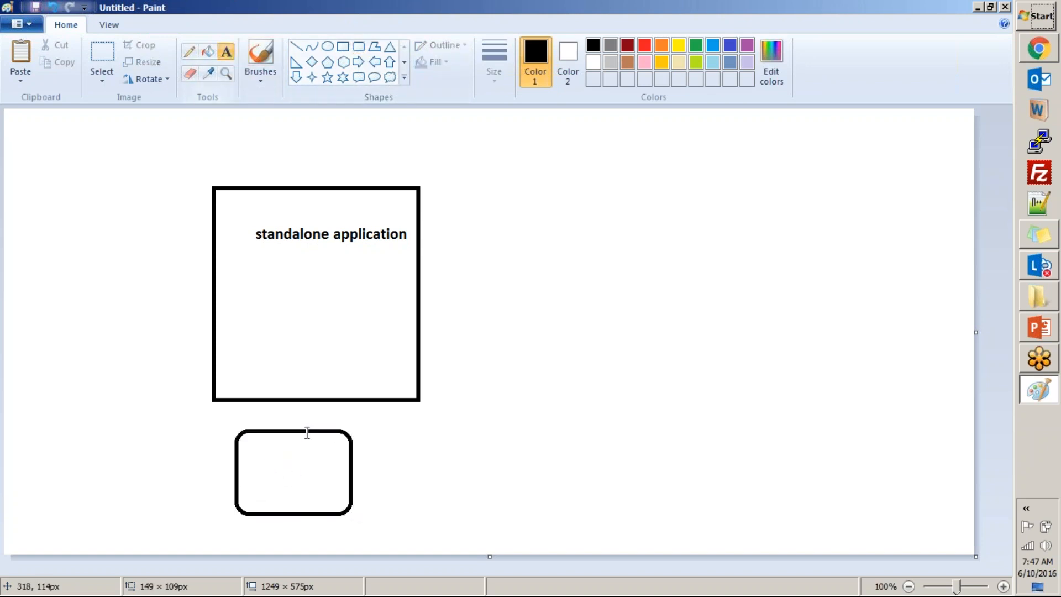
pyautogui.click(258, 447)
pyautogui.write('database')
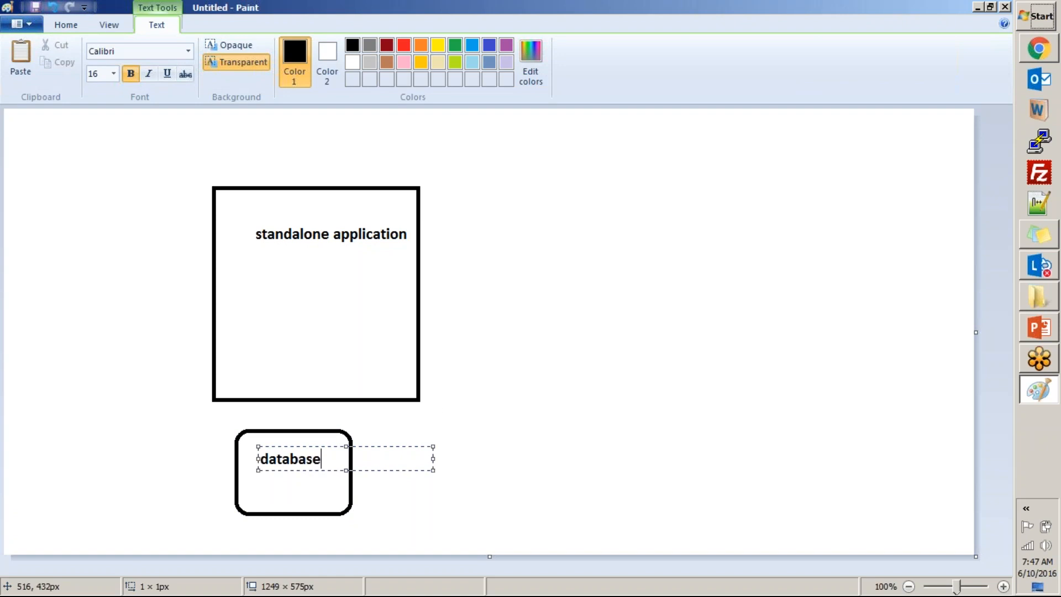
pyautogui.click(560, 370)
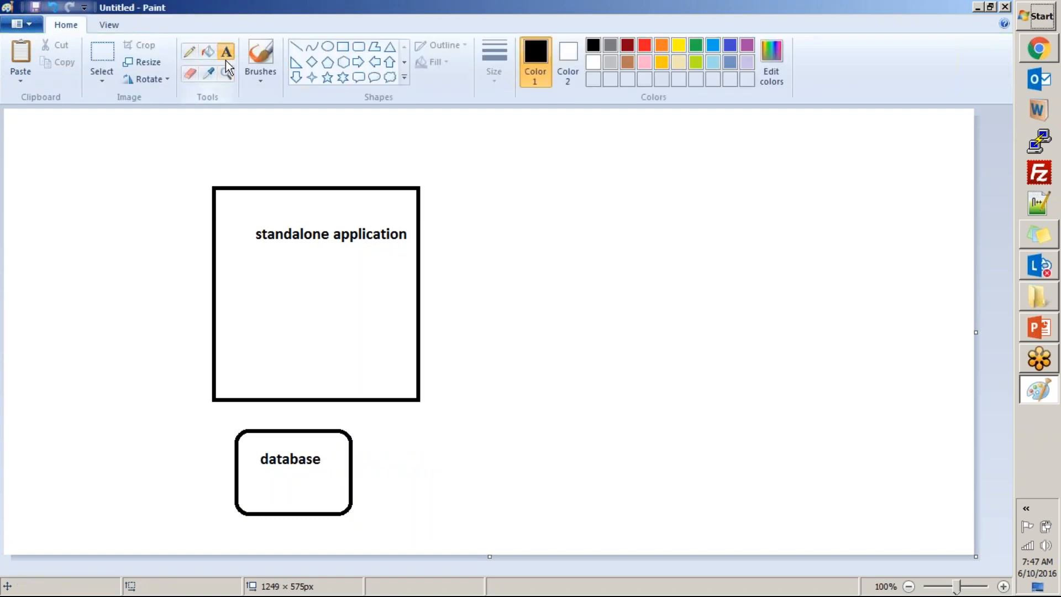
# Connect the application and database boxes with a short line and enclose both in a rounded rectangle of about 520 × 540 px.
pyautogui.click(296, 47)
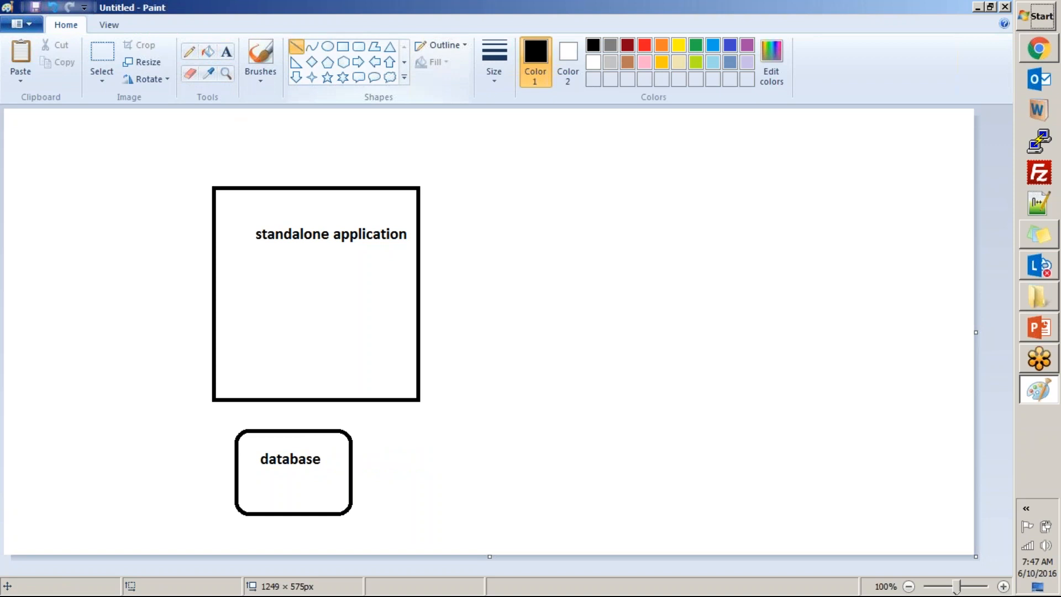
pyautogui.moveTo(277, 403); pyautogui.dragTo(277, 432)
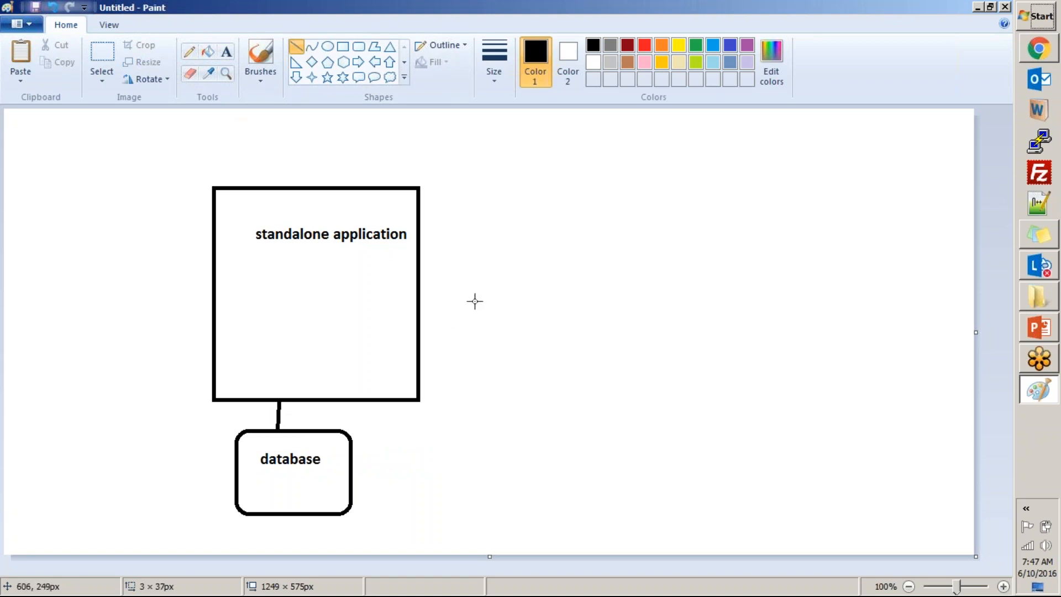
pyautogui.click(346, 48)
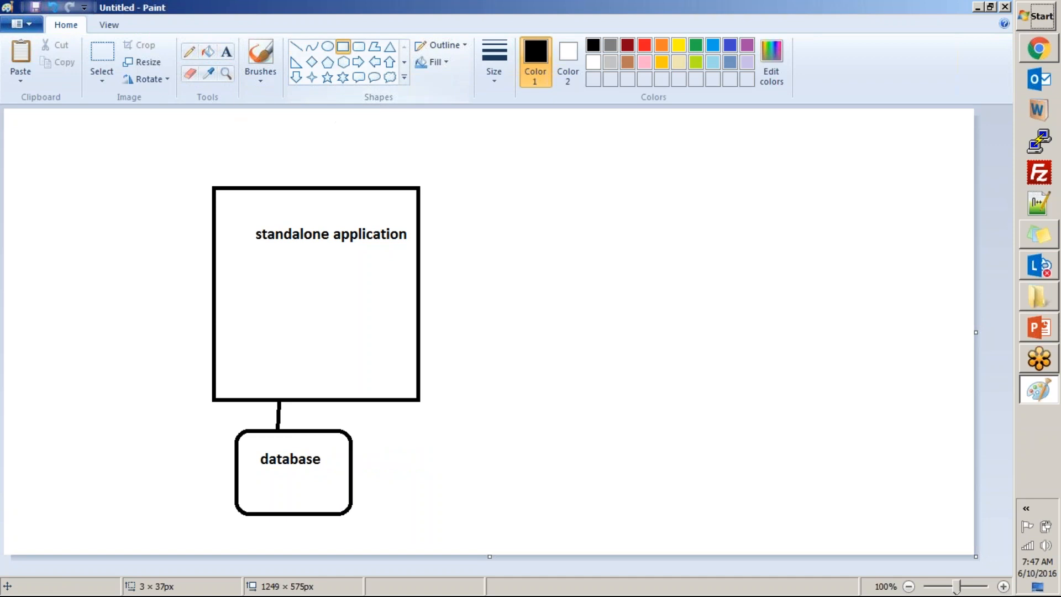
pyautogui.click(360, 46)
pyautogui.moveTo(97, 132); pyautogui.dragTo(500, 549)
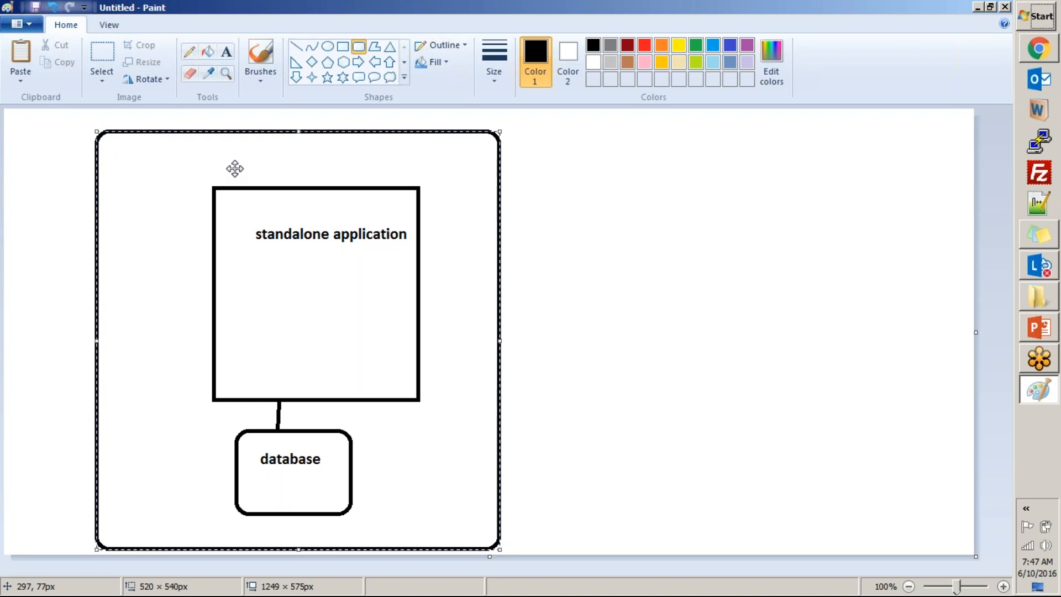
# Label the large rounded rectangle "Sam's Pizza Company, WDC" along its upper edge, above the standalone application box.
pyautogui.click(228, 52)
pyautogui.click(157, 134)
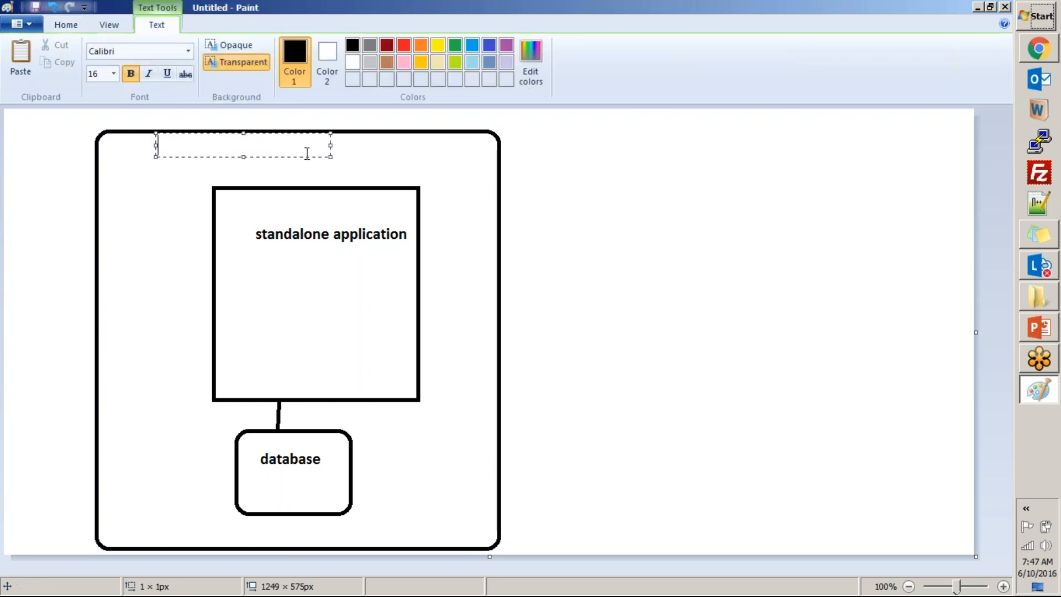
pyautogui.moveTo(331, 147); pyautogui.dragTo(413, 147)
pyautogui.write('W')
pyautogui.press('BackSpace')
pyautogui.write("Sam's P")
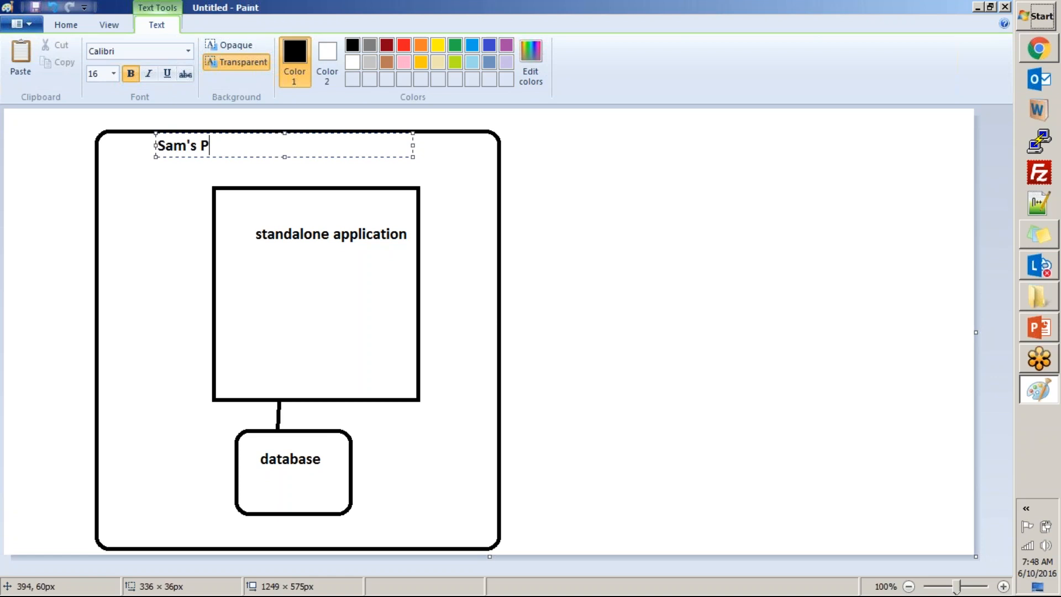
pyautogui.write('izza Company, WDC')
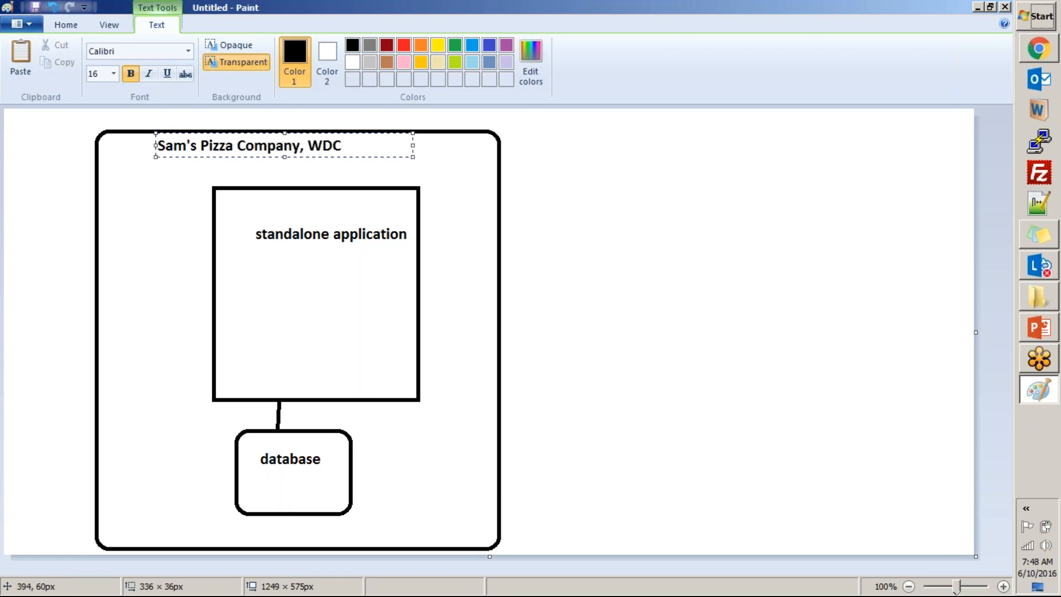
pyautogui.click(478, 184)
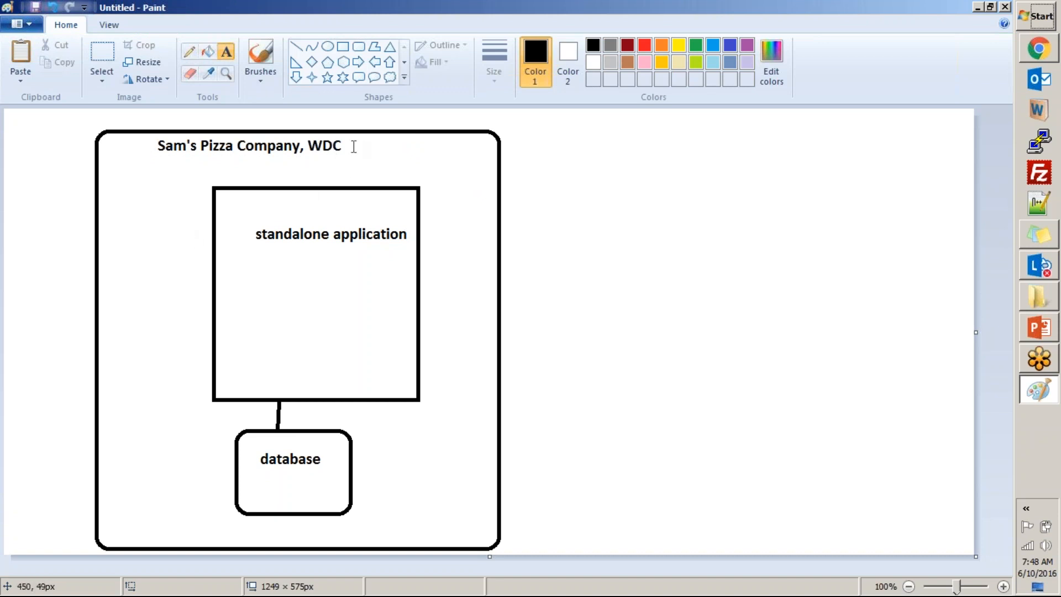
pyautogui.click(339, 136)
pyautogui.click(459, 253)
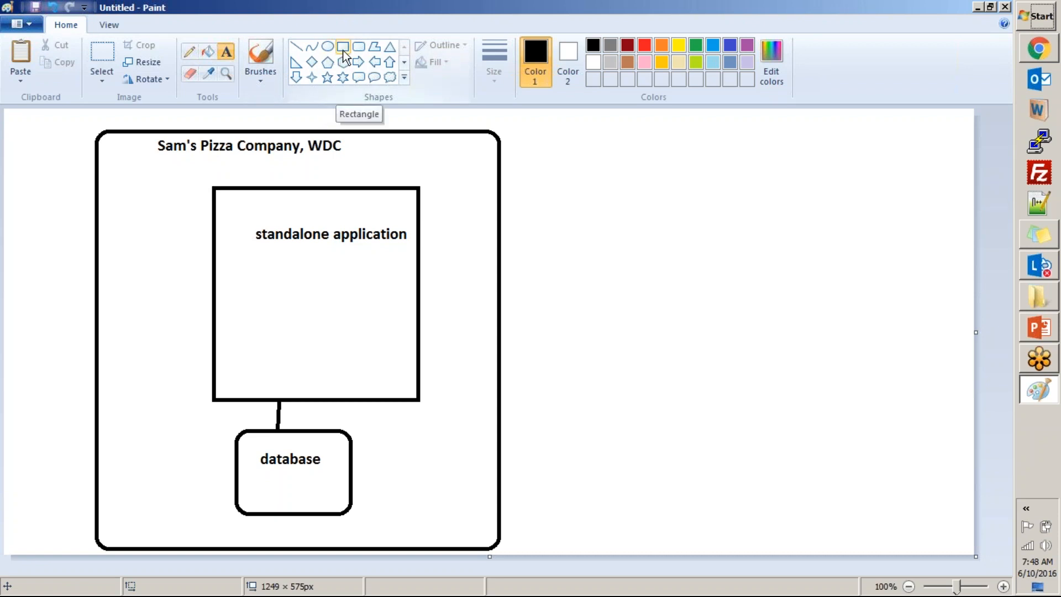
# Draw a rounded rectangle of about 398 × 498 px on the canvas's right side and label it "Sam's Pizza Company, NJ".
pyautogui.click(360, 48)
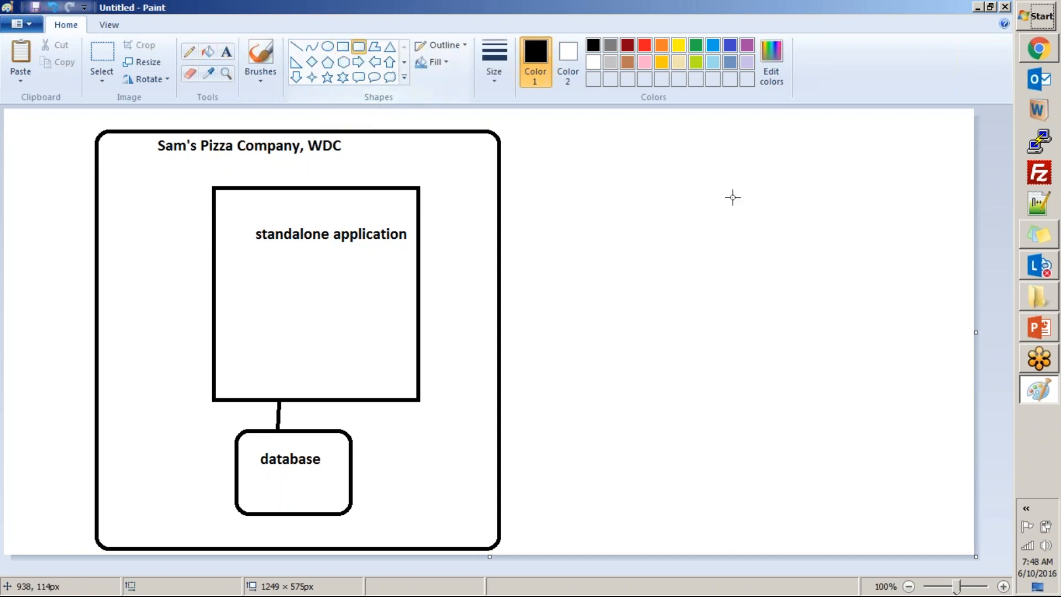
pyautogui.moveTo(641, 137); pyautogui.dragTo(949, 522)
pyautogui.click(226, 51)
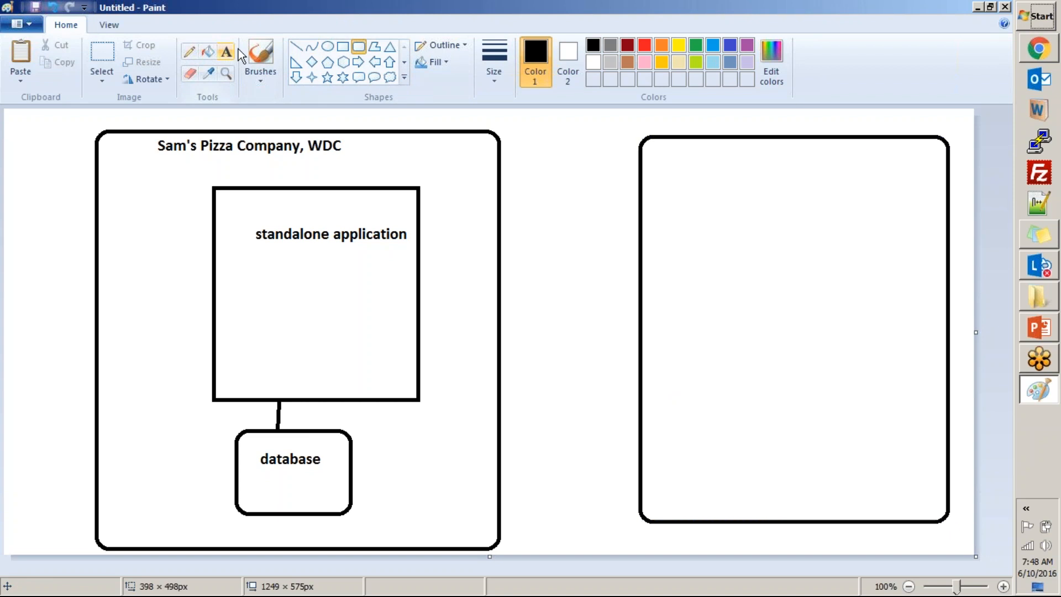
pyautogui.click(725, 144)
pyautogui.write('Sam')
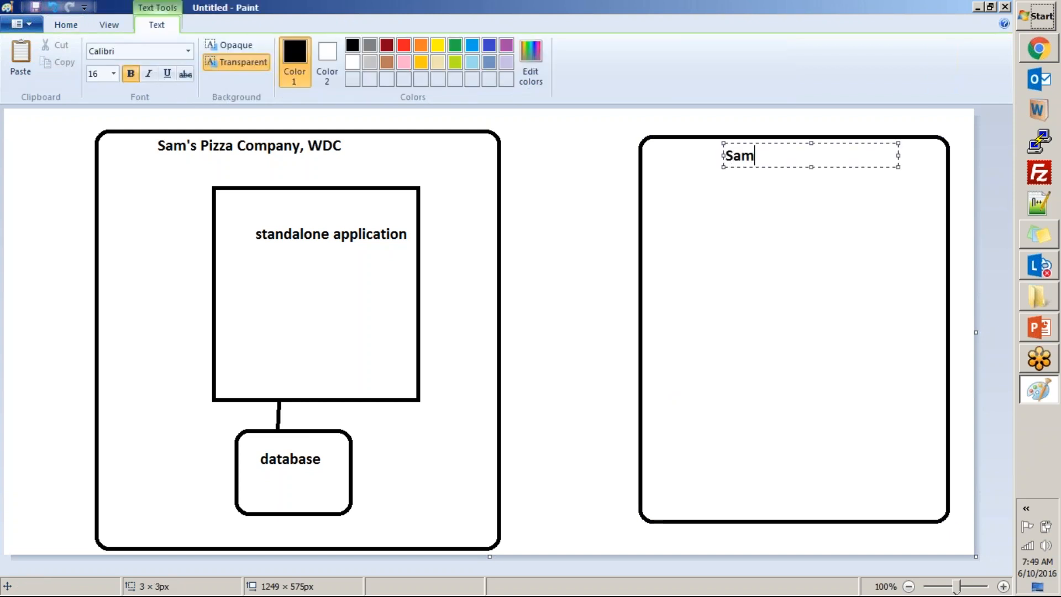
pyautogui.write("'s Pizza Company, NJ")
pyautogui.click(745, 253)
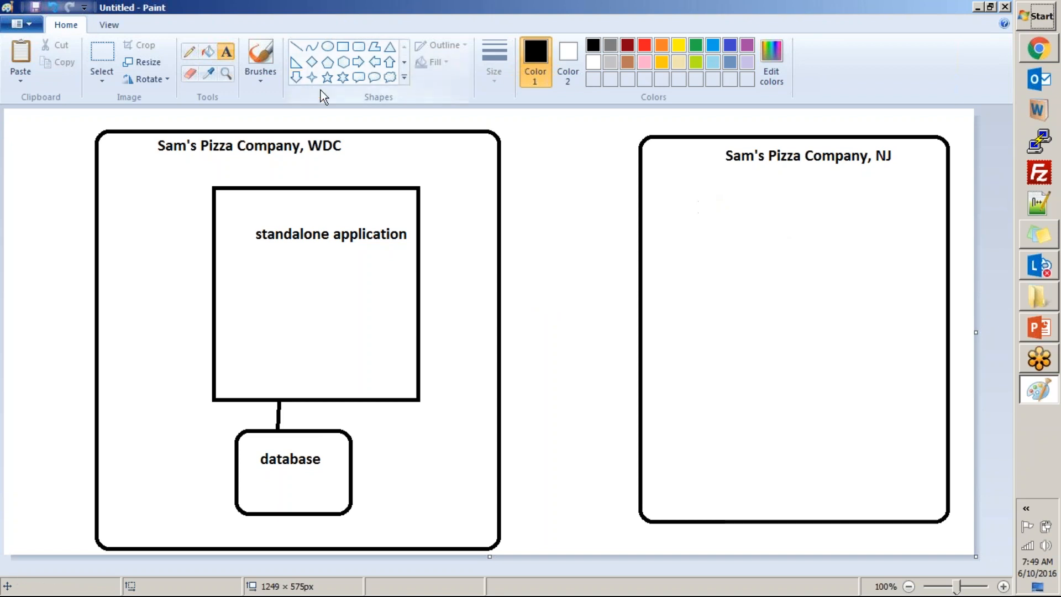
# Draw a rectangle of about 287 × 199 px inside the NJ box and connect it to the WDC database with a line.
pyautogui.click(342, 47)
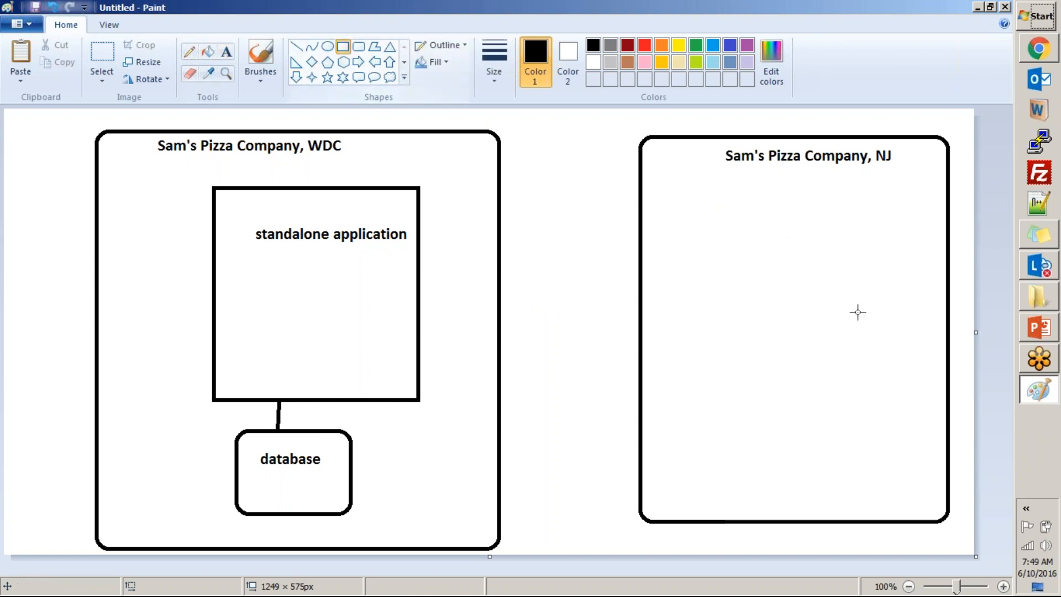
pyautogui.moveTo(692, 200); pyautogui.dragTo(915, 354)
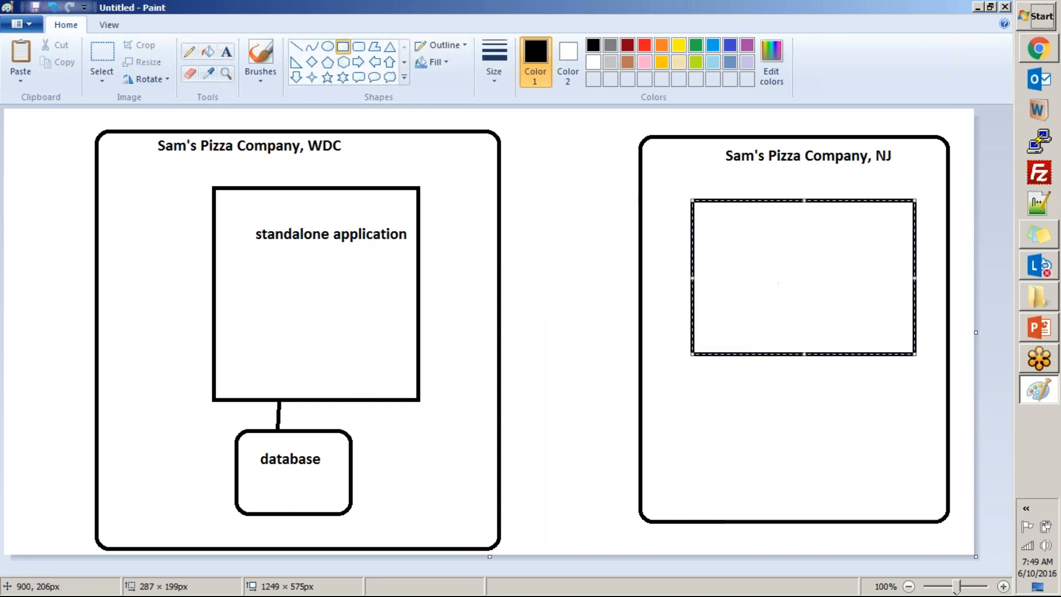
pyautogui.click(749, 437)
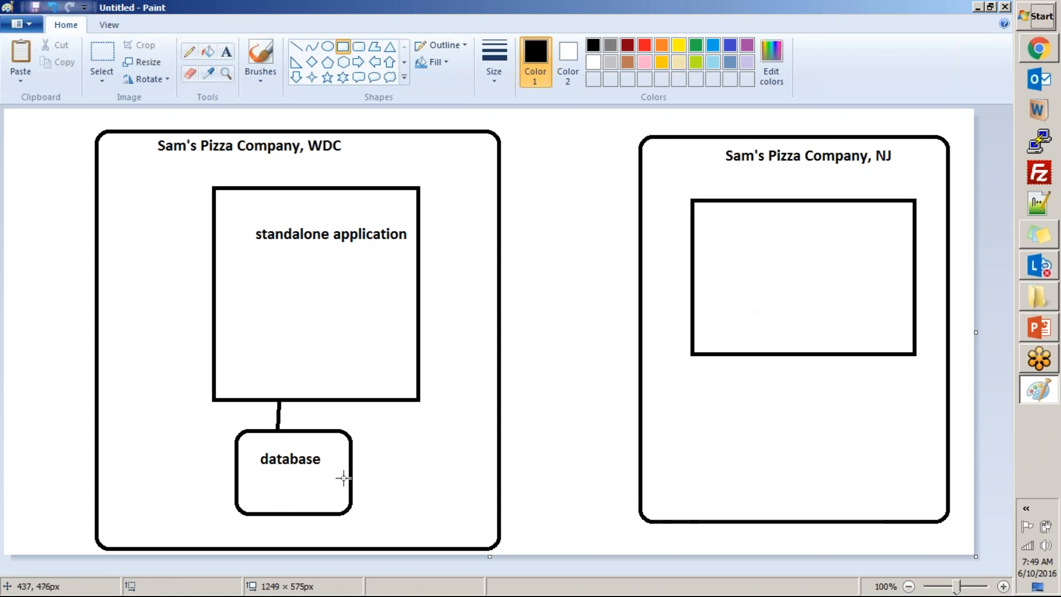
pyautogui.click(302, 50)
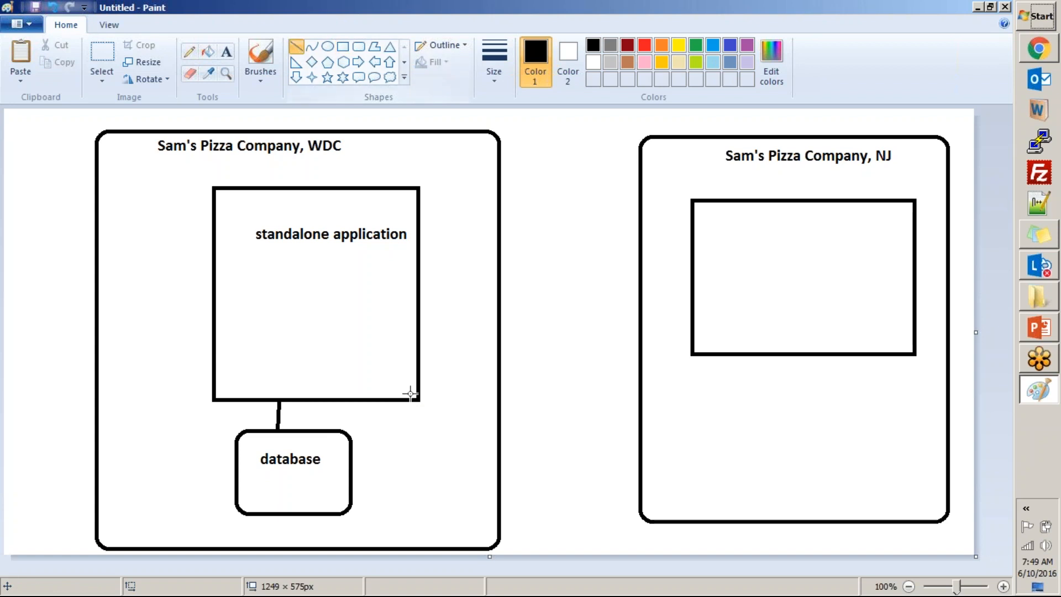
pyautogui.moveTo(380, 445); pyautogui.dragTo(471, 392)
pyautogui.moveTo(615, 312); pyautogui.dragTo(705, 285)
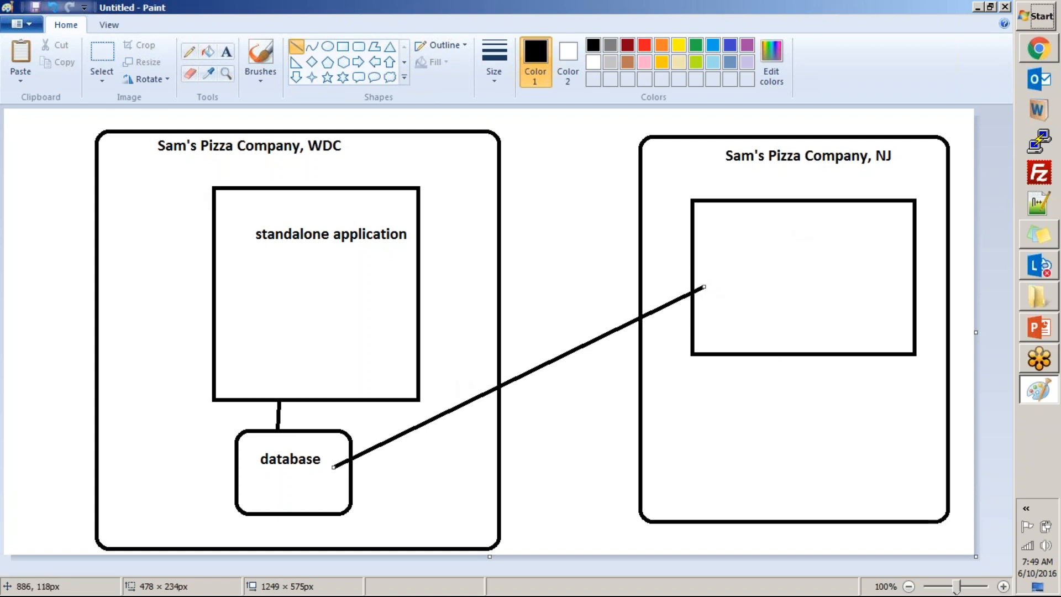
pyautogui.moveTo(729, 244); pyautogui.dragTo(942, 178)
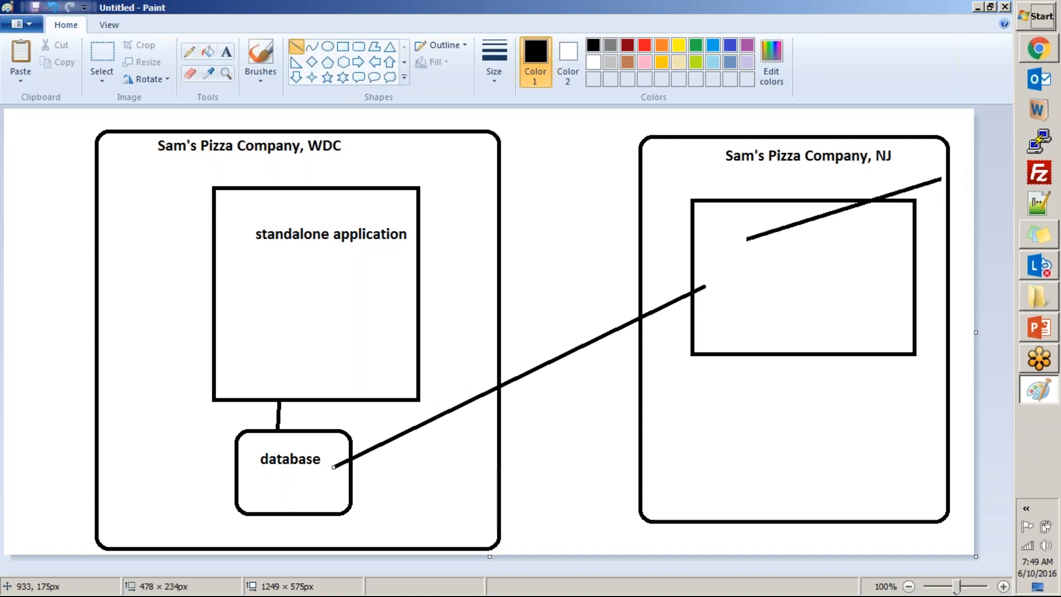
pyautogui.click(311, 47)
pyautogui.moveTo(733, 302); pyautogui.dragTo(939, 206)
pyautogui.hotkey('ctrl', 'z')
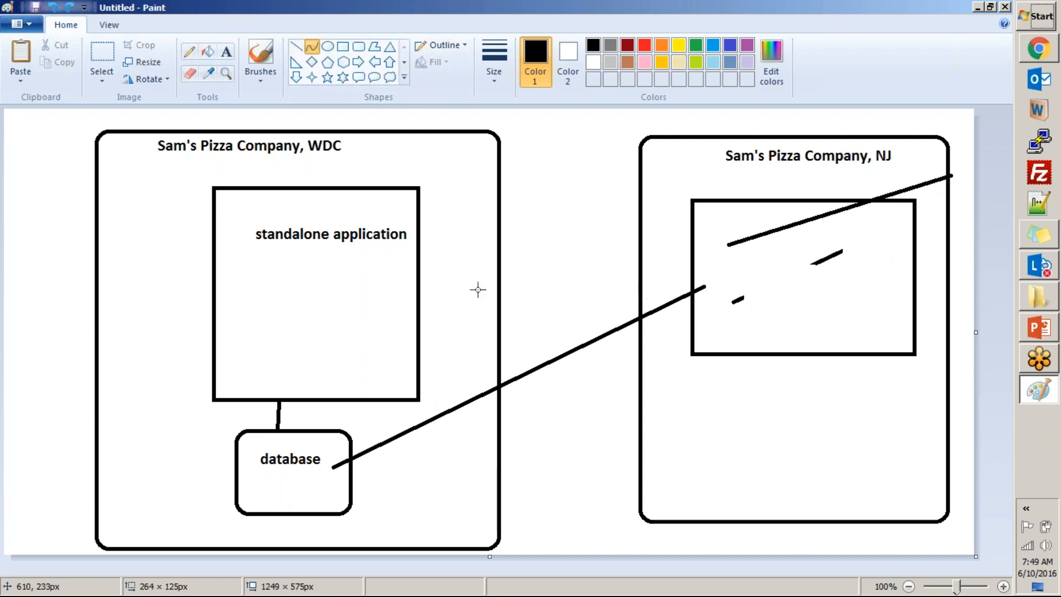
pyautogui.hotkey('ctrl', 'z')
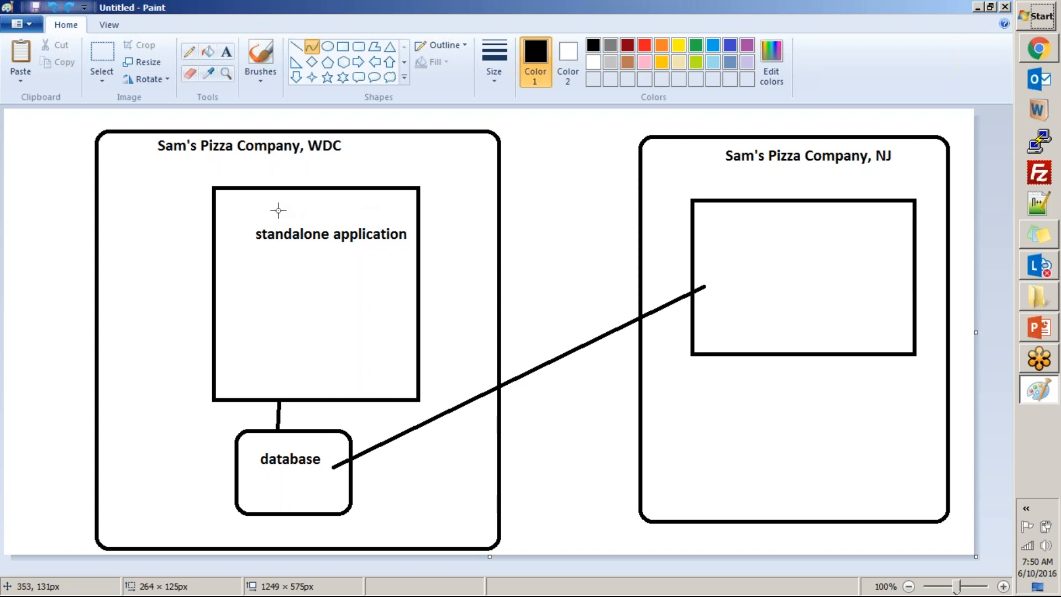
pyautogui.moveTo(252, 208); pyautogui.dragTo(329, 265)
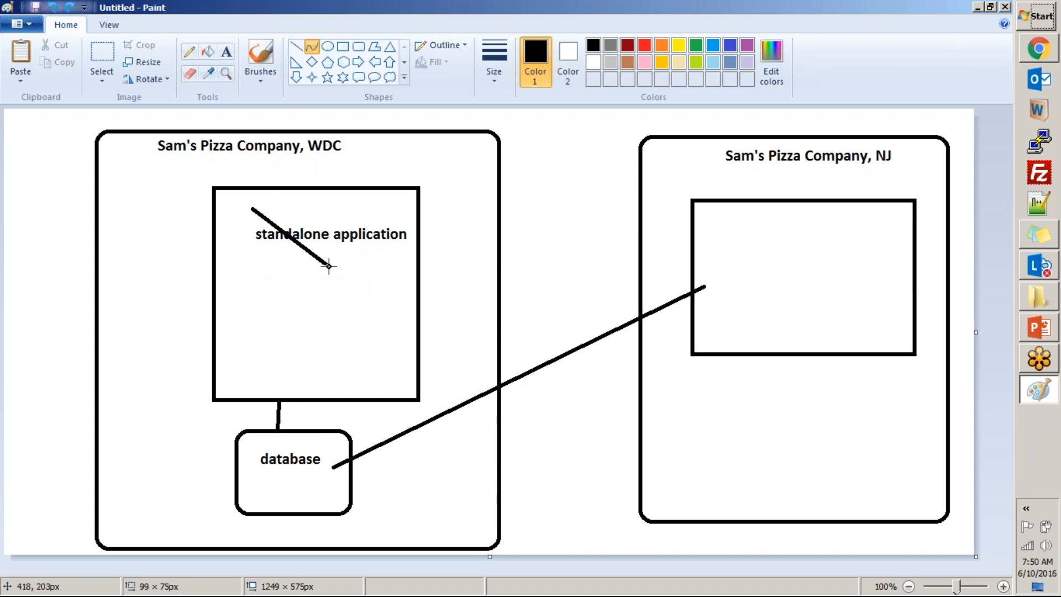
pyautogui.press('Escape')
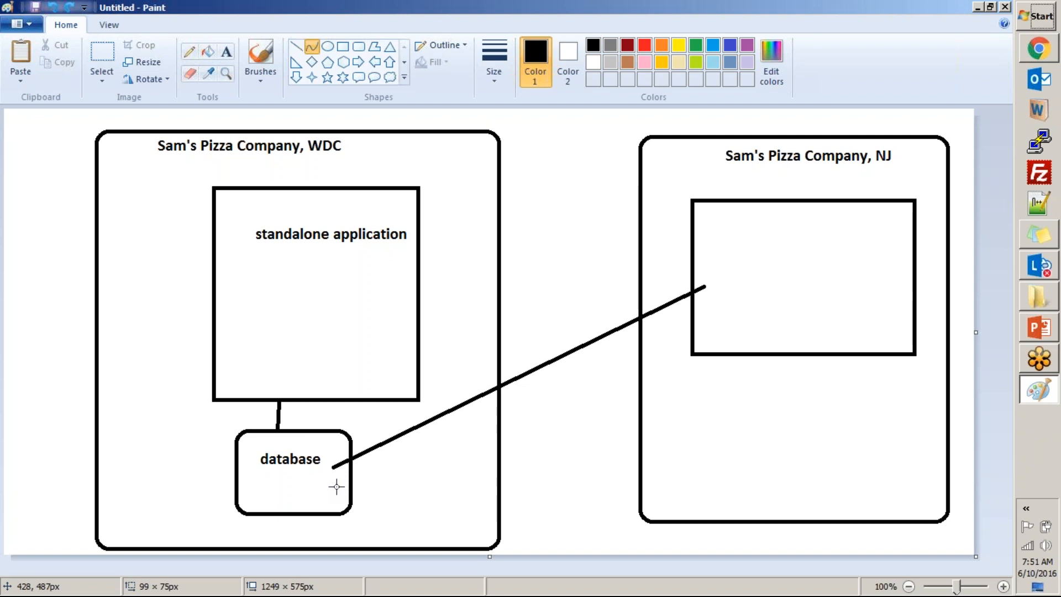
# Undo the line from the database, the rectangle inside the NJ box, and the NJ box with its label.
pyautogui.moveTo(246, 459); pyautogui.dragTo(206, 526)
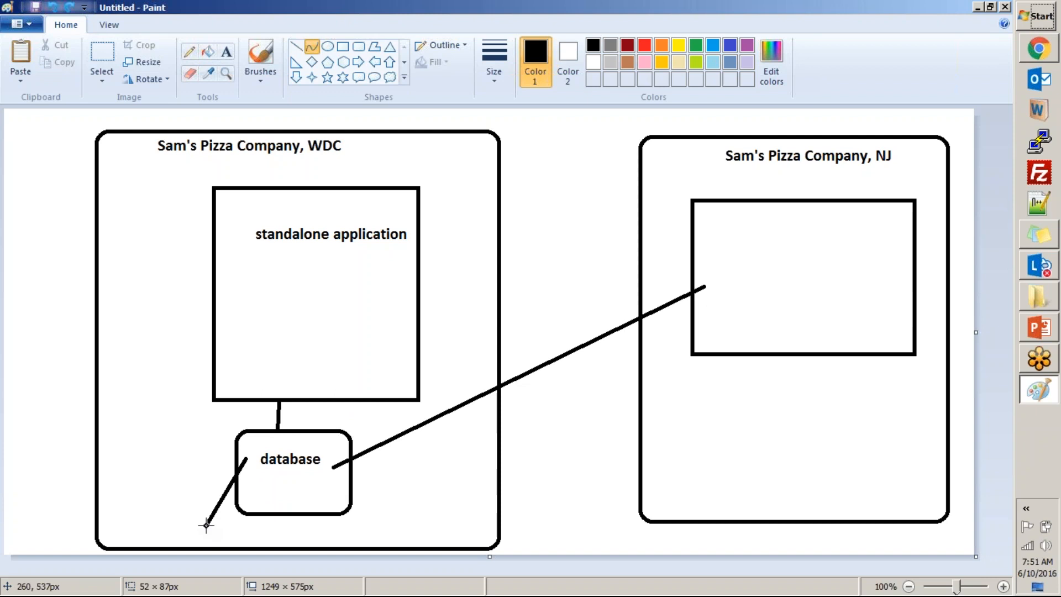
pyautogui.hotkey('ctrl', 'z')
pyautogui.hotkey('ctrl', 'z')
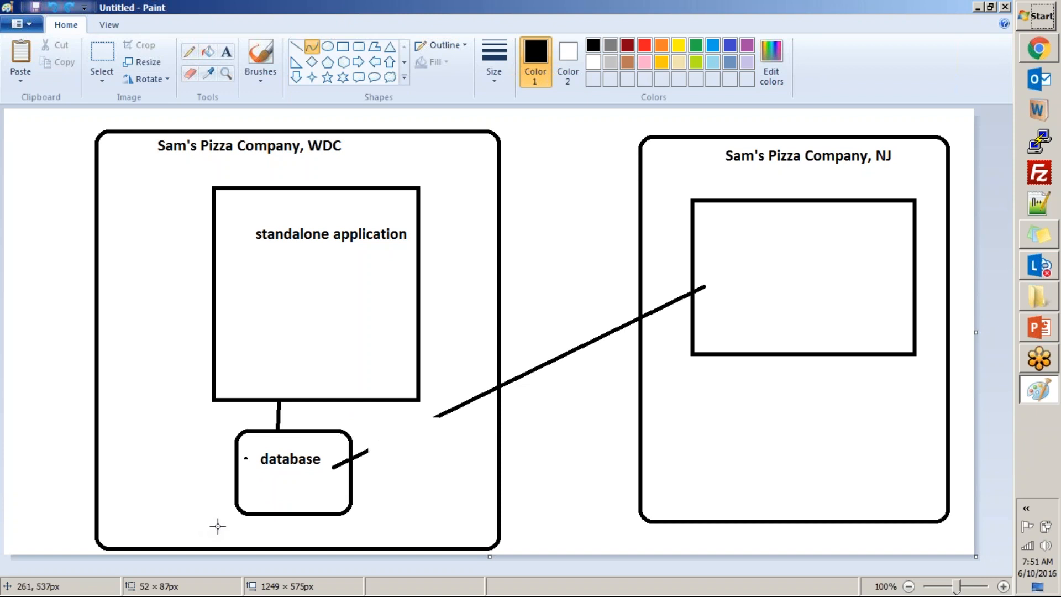
pyautogui.hotkey('ctrl', 'z')
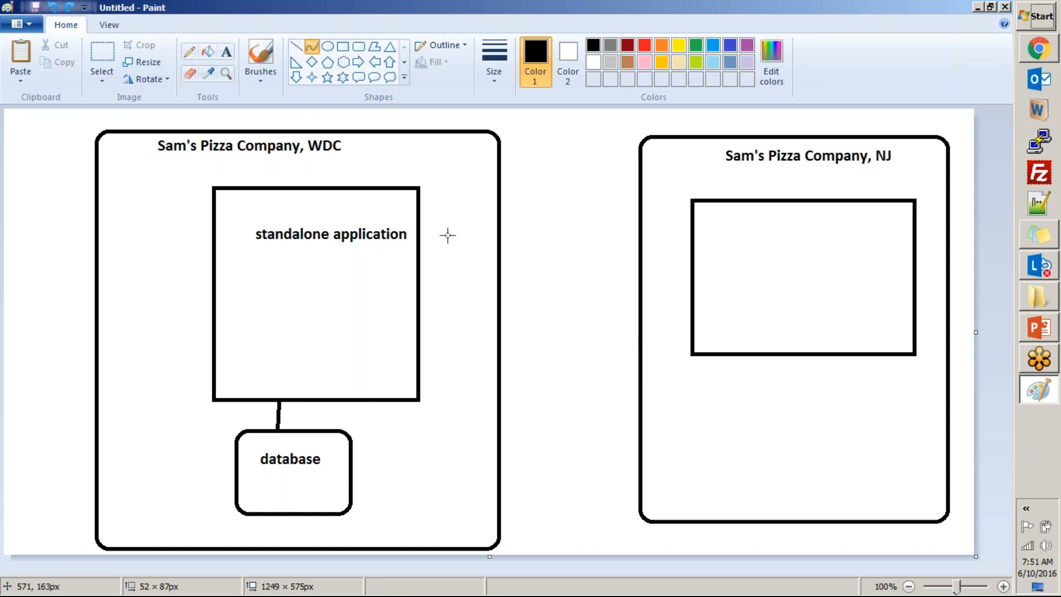
pyautogui.hotkey('ctrl', 'z')
pyautogui.hotkey('ctrl', 'z')
pyautogui.hotkey('ctrl', 'z')
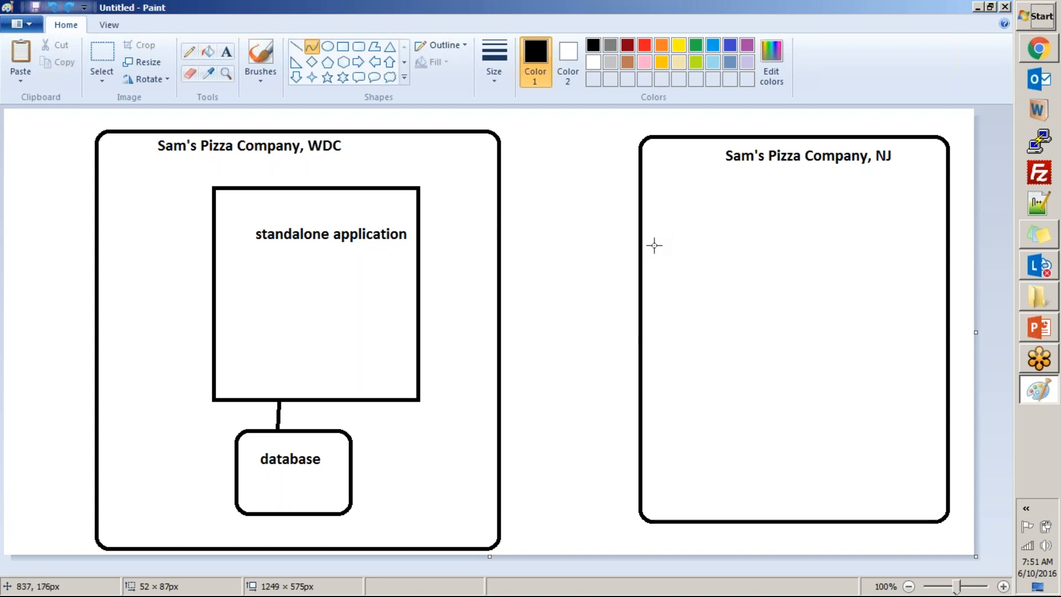
pyautogui.moveTo(601, 135)
pyautogui.mouseDown()
pyautogui.moveTo(829, 346)
pyautogui.moveTo(748, 337)
pyautogui.moveTo(749, 313)
pyautogui.mouseUp()
pyautogui.hotkey('ctrl', 'z')
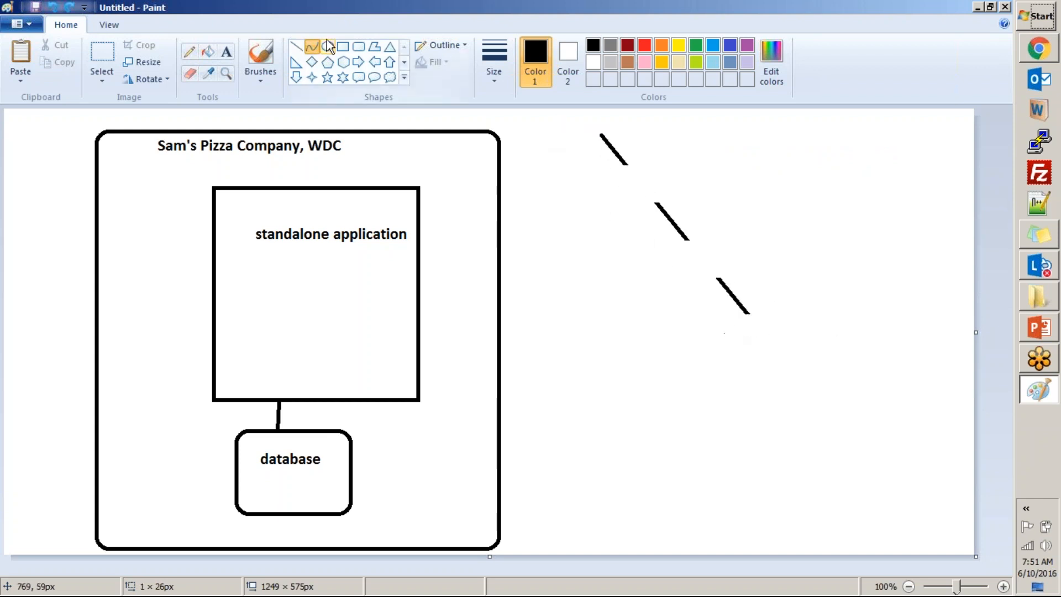
# Draw a wide rounded rectangle in the upper part of the blank area beside the standalone application diagram.
pyautogui.click(342, 47)
pyautogui.click(359, 46)
pyautogui.moveTo(599, 131); pyautogui.dragTo(912, 291)
# Move the "Sam's Pizza Company, WDC" label from the large box into the upper part of the new rounded rectangle.
pyautogui.click(99, 50)
pyautogui.moveTo(142, 134); pyautogui.dragTo(147, 137)
pyautogui.moveTo(319, 179); pyautogui.dragTo(355, 166)
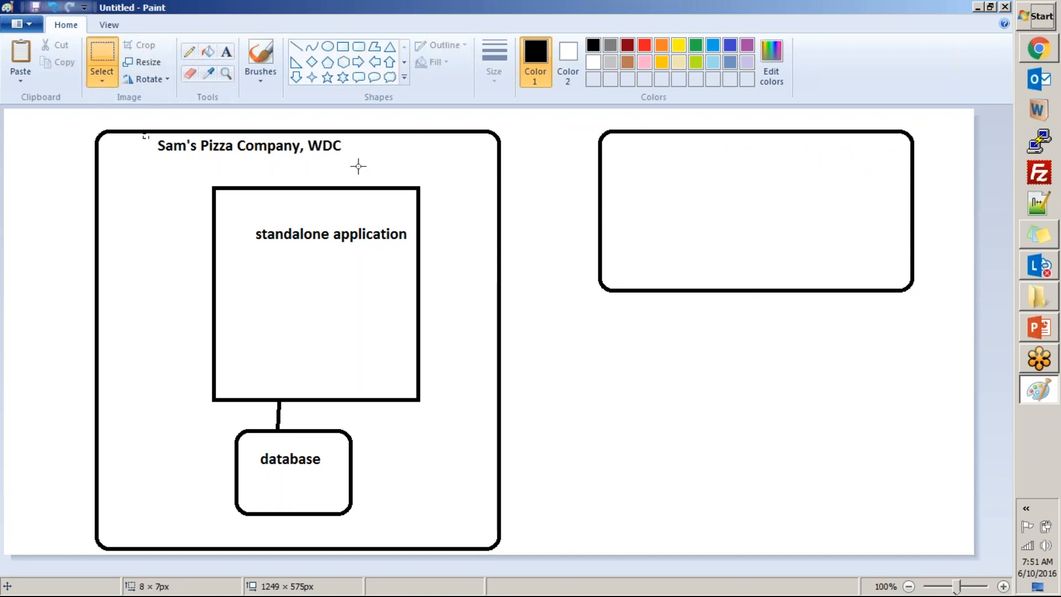
pyautogui.moveTo(268, 142); pyautogui.dragTo(765, 156)
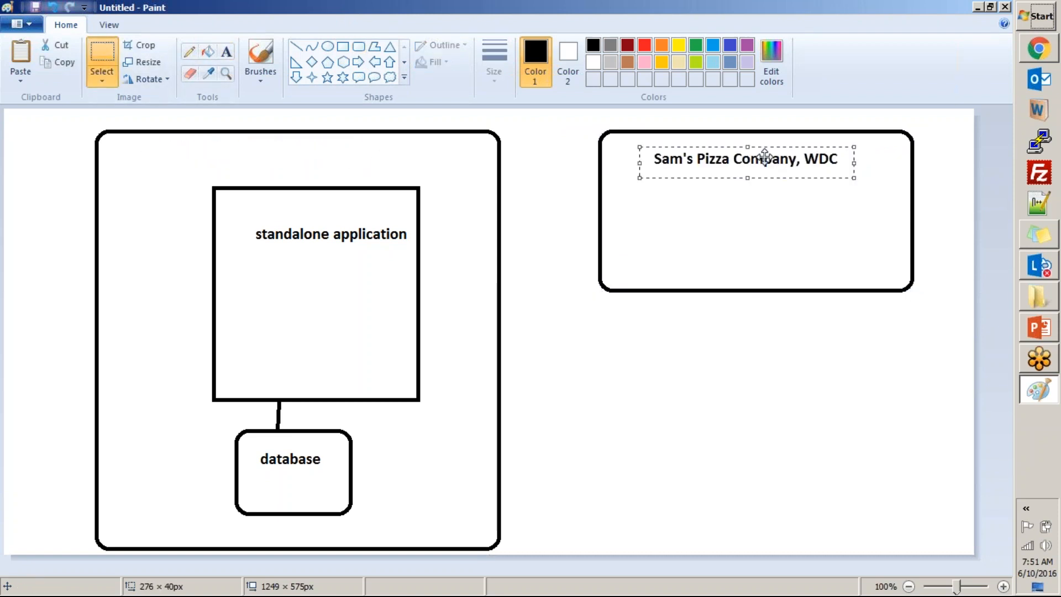
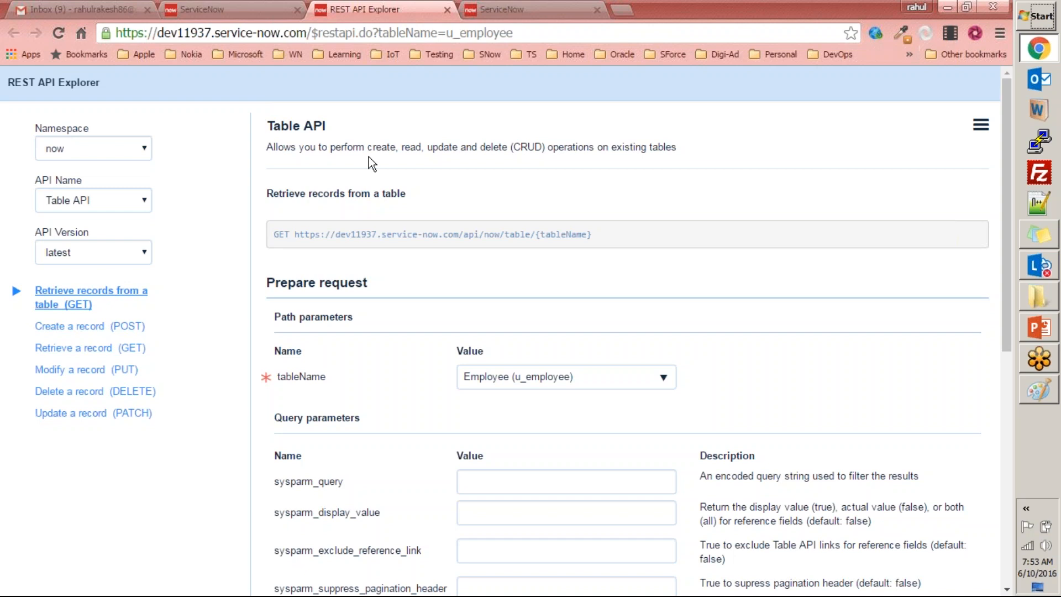
# Search the web for "REST Web service" in a new browser tab, and close that tab after viewing the results page.
pyautogui.click(620, 11)
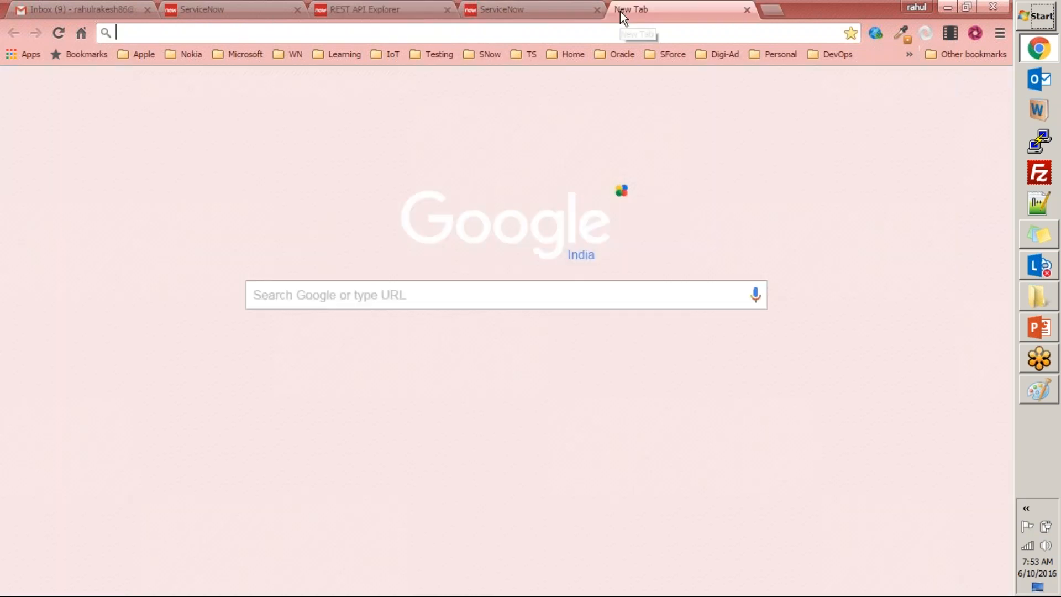
pyautogui.write('rest web')
pyautogui.hotkey('ctrl', 'a')
pyautogui.write('RE')
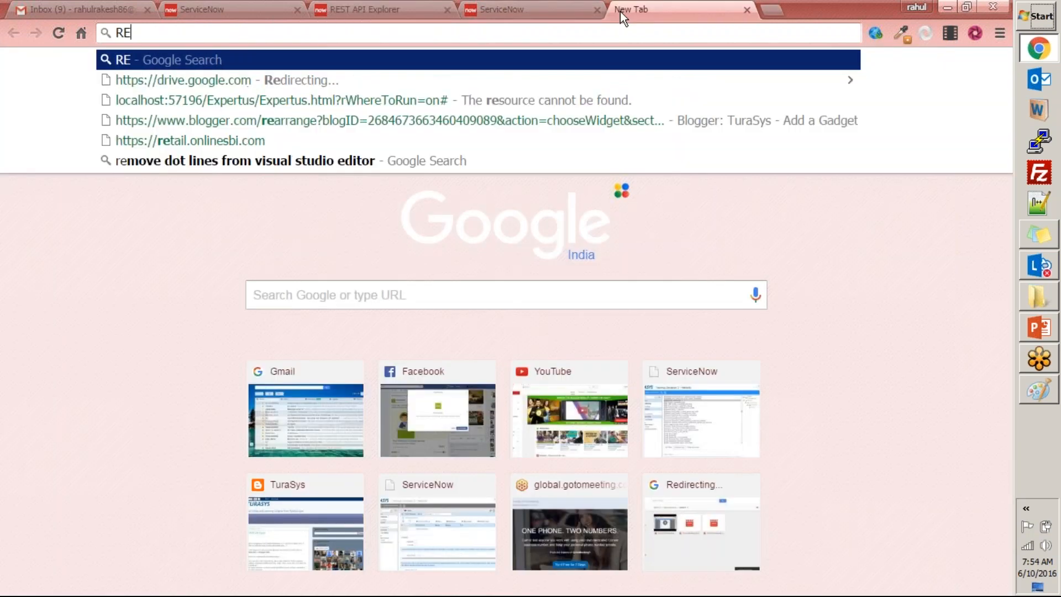
pyautogui.write('ST Web s')
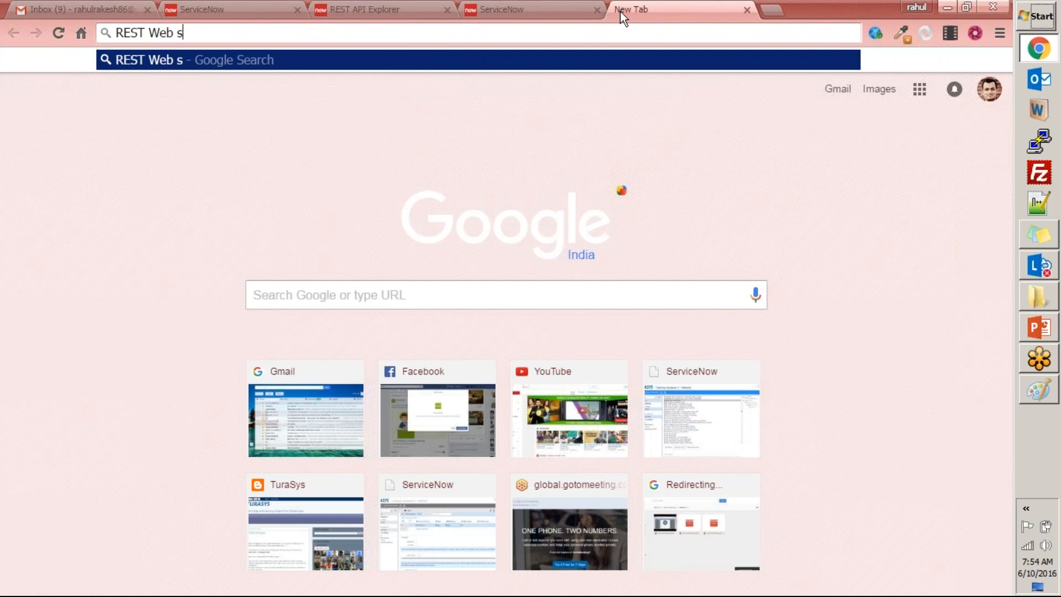
pyautogui.write('ervice')
pyautogui.press('Return')
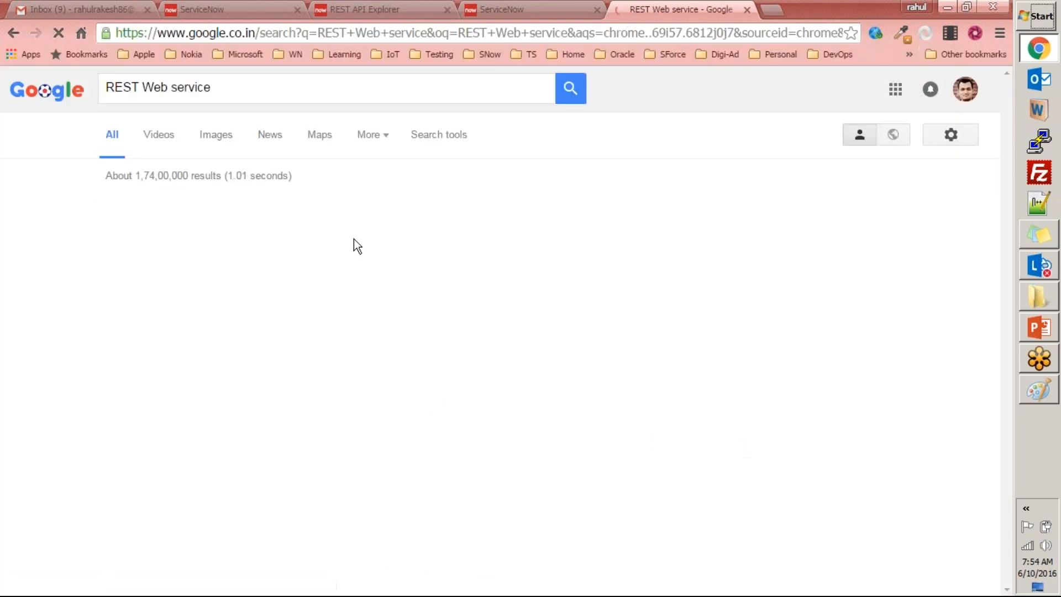
pyautogui.moveTo(283, 222); pyautogui.dragTo(421, 216)
pyautogui.hotkey('ctrl', 'w')
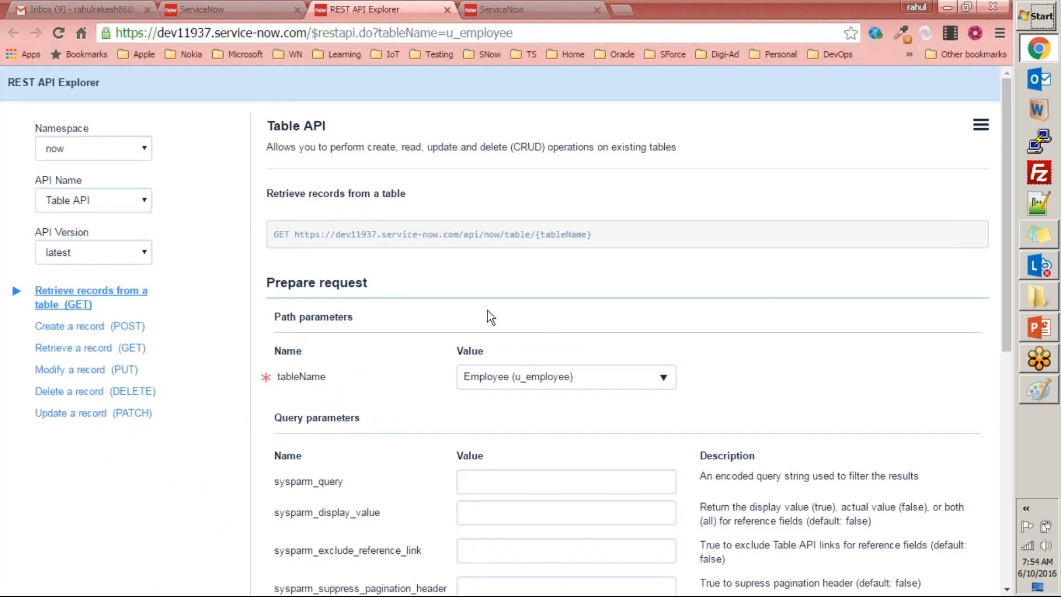
# Send the GET request that retrieves one record from the Employee (u_employee) table and go to its response body.
pyautogui.scroll(-4, 509, 323)
pyautogui.scroll(4, 354, 293)
pyautogui.scroll(-3, 486, 293)
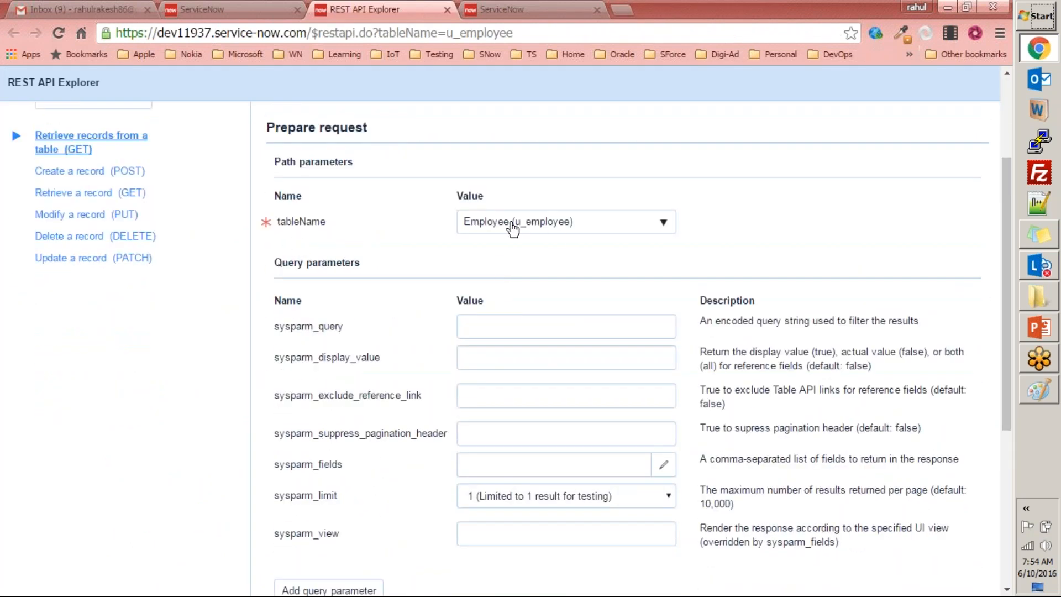
pyautogui.scroll(-5, 562, 224)
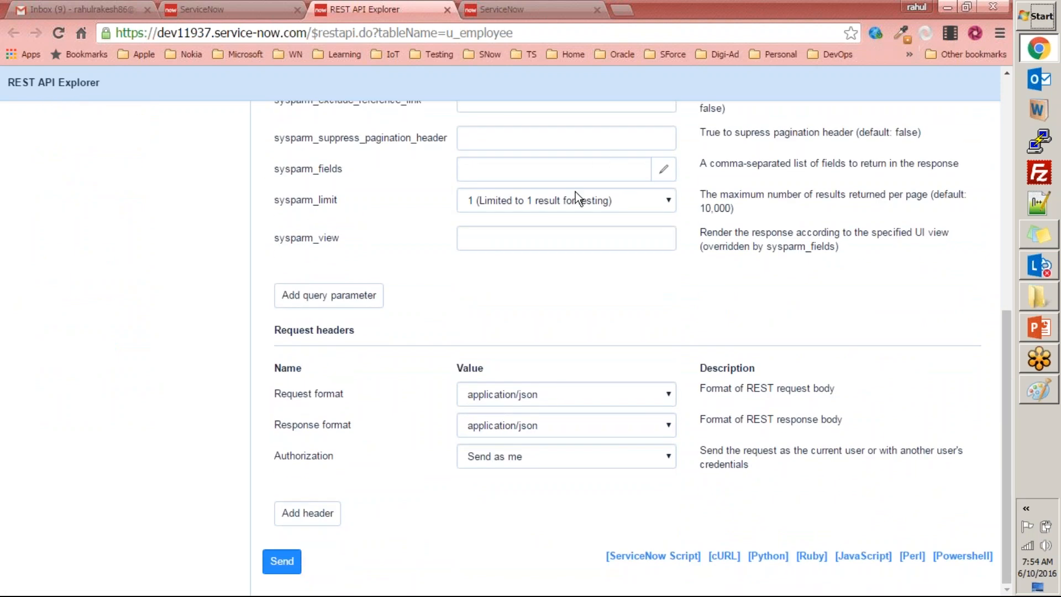
pyautogui.click(285, 561)
pyautogui.scroll(-9, 417, 456)
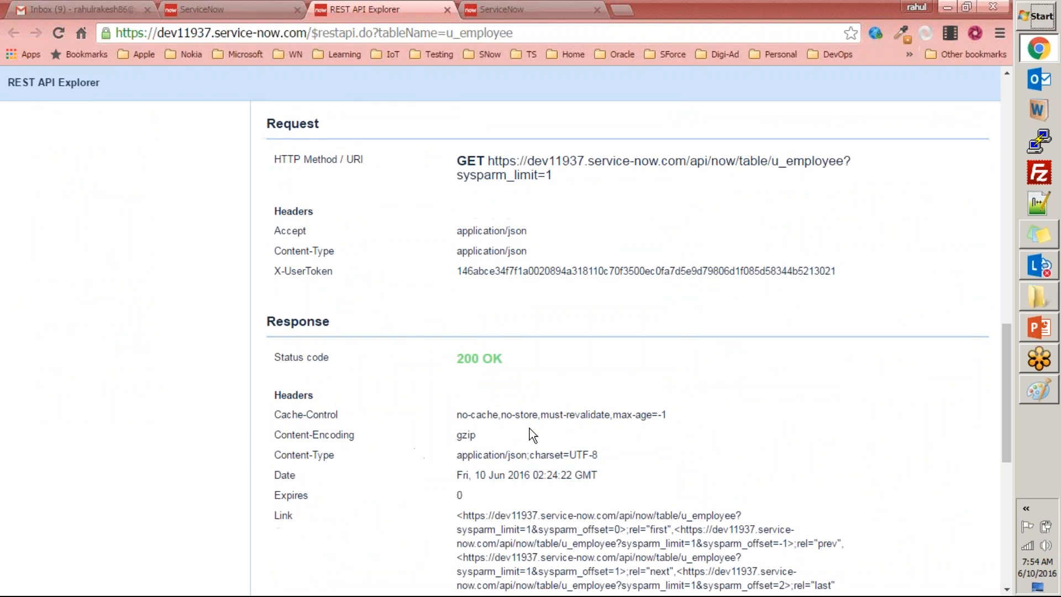
pyautogui.scroll(-9, 529, 429)
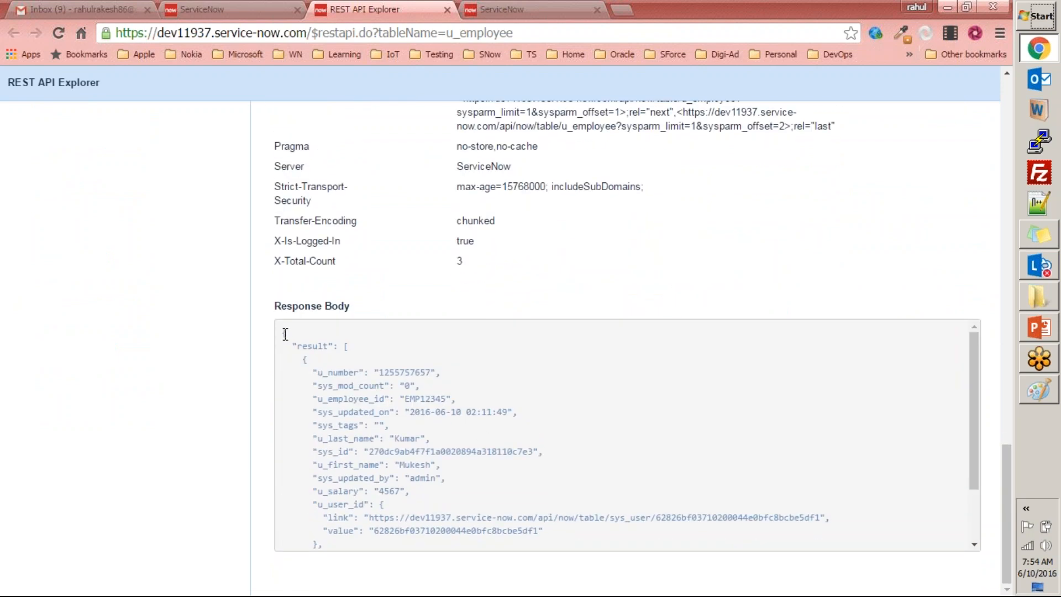
# Examine the full extent of the JSON response body and the response headers above it.
pyautogui.moveTo(283, 332); pyautogui.dragTo(363, 547)
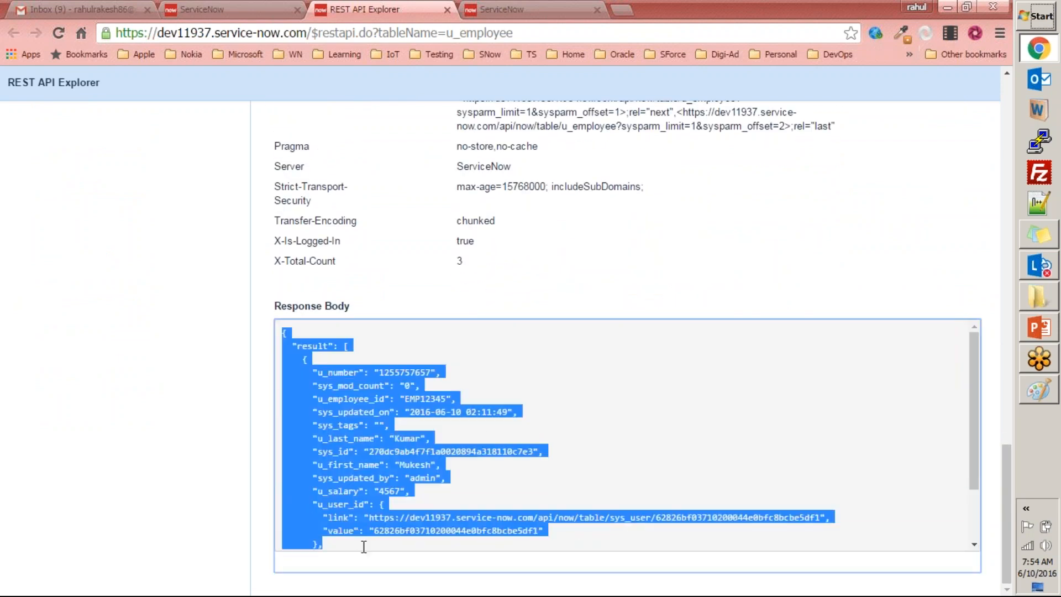
pyautogui.click(540, 409)
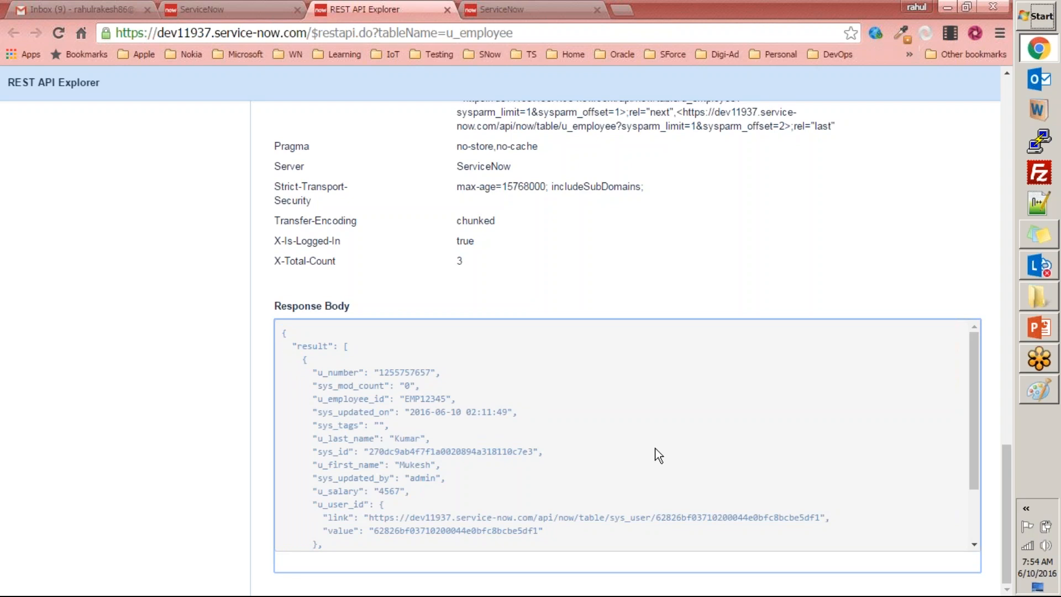
pyautogui.moveTo(283, 334); pyautogui.dragTo(339, 557)
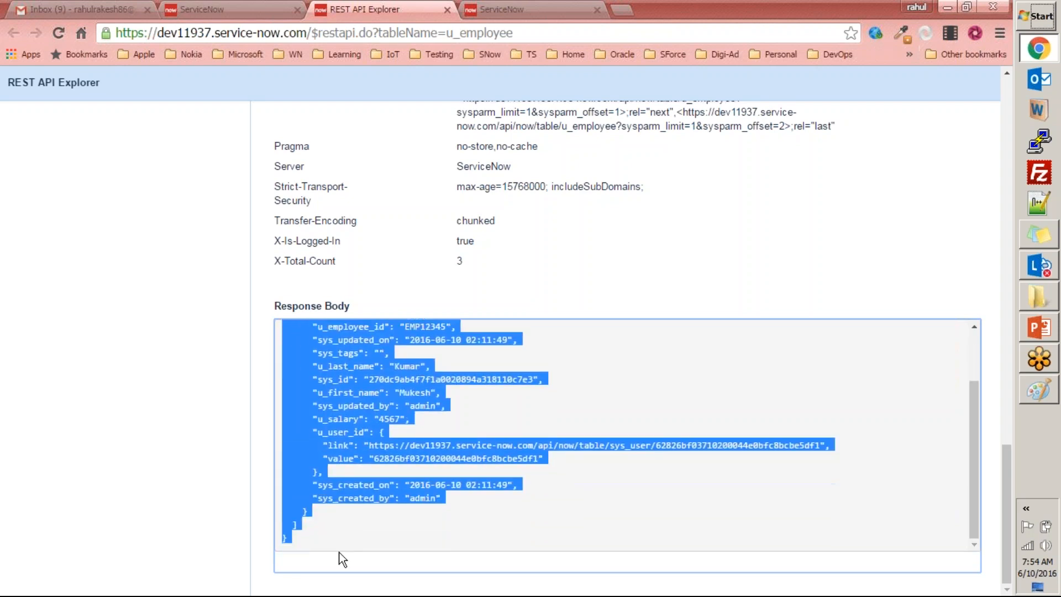
pyautogui.scroll(4, 378, 374)
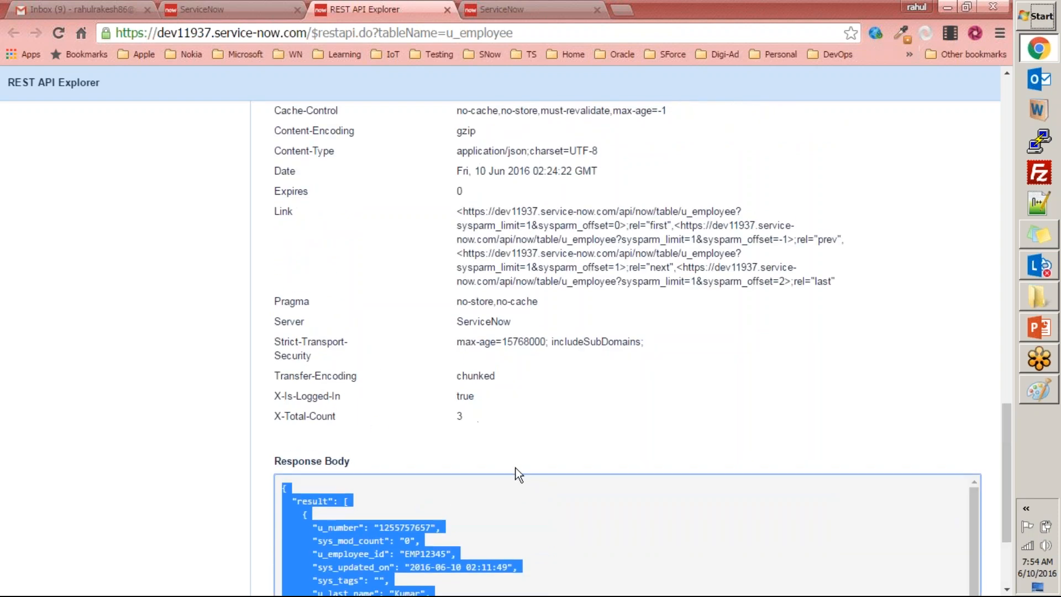
pyautogui.click(584, 411)
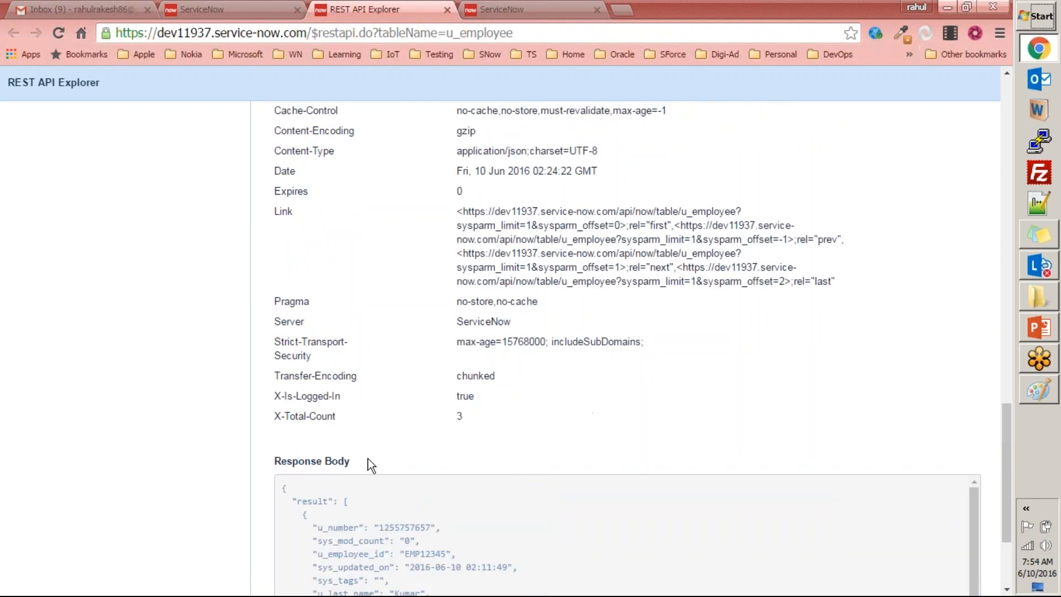
# Examine the JSON record's fields from u_number to sys_updated_on, comparing field names with their values.
pyautogui.scroll(-3, 371, 464)
pyautogui.click(357, 374)
pyautogui.moveTo(318, 374); pyautogui.dragTo(416, 374)
pyautogui.moveTo(343, 385); pyautogui.dragTo(453, 395)
pyautogui.moveTo(332, 413); pyautogui.dragTo(370, 413)
pyautogui.moveTo(436, 412); pyautogui.dragTo(479, 413)
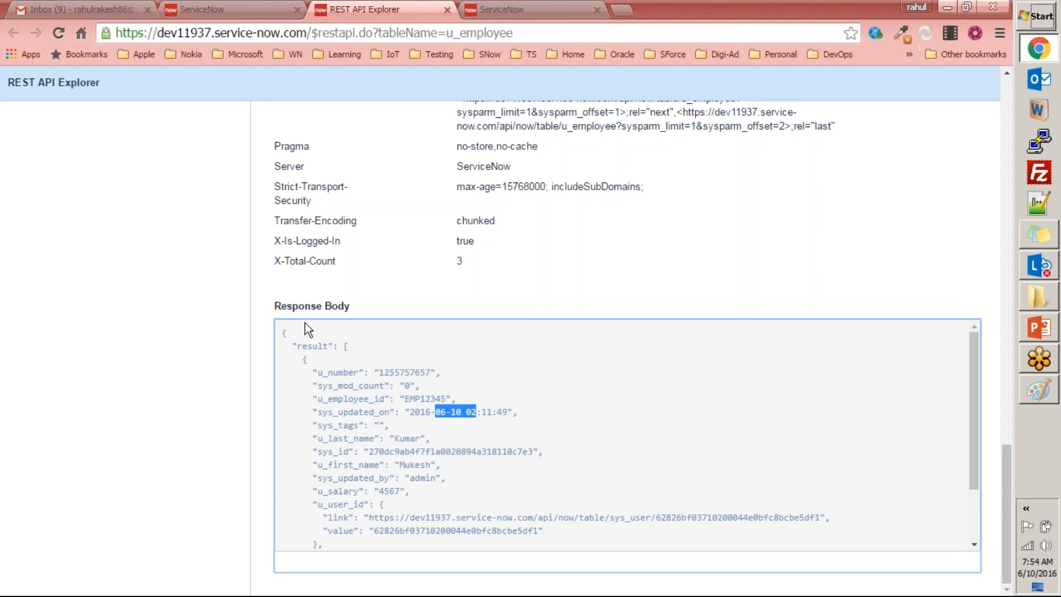
pyautogui.click(319, 373)
pyautogui.moveTo(319, 374); pyautogui.dragTo(354, 375)
pyautogui.click(390, 372)
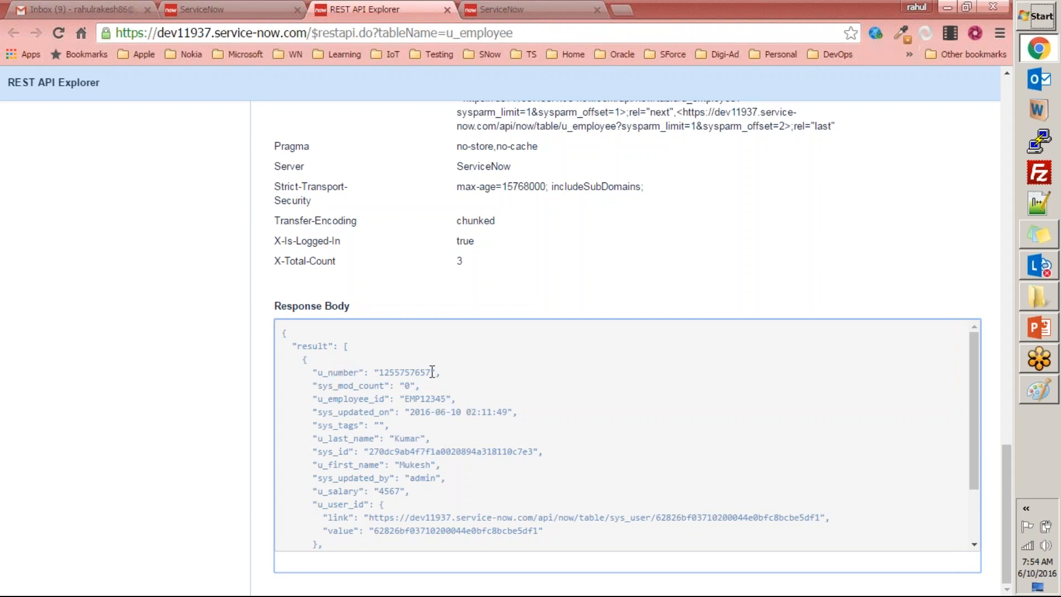
# Examine the name and value pairs from sys_mod_count to u_first_name, including u_employee_id and u_last_name, and the record block as a whole.
pyautogui.moveTo(322, 387); pyautogui.dragTo(375, 384)
pyautogui.click(412, 382)
pyautogui.doubleClick(377, 398)
pyautogui.doubleClick(414, 396)
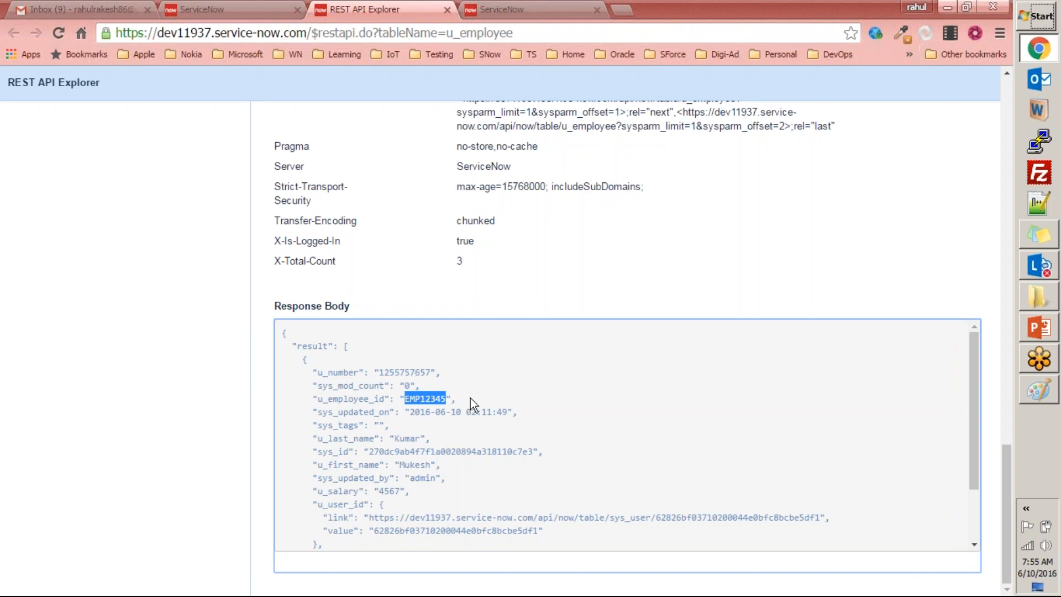
pyautogui.click(322, 409)
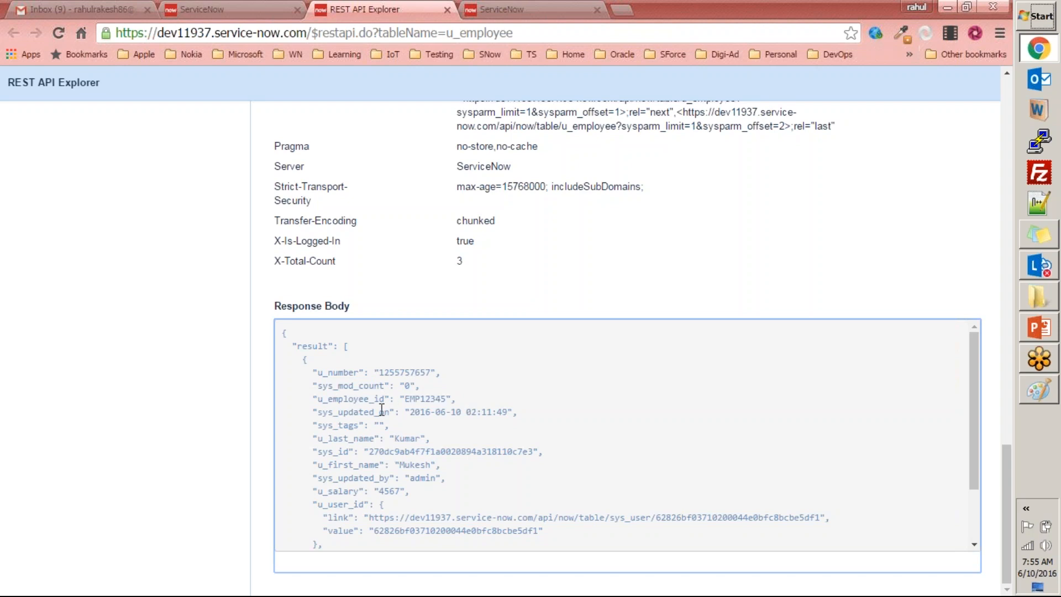
pyautogui.moveTo(440, 412); pyautogui.dragTo(513, 412)
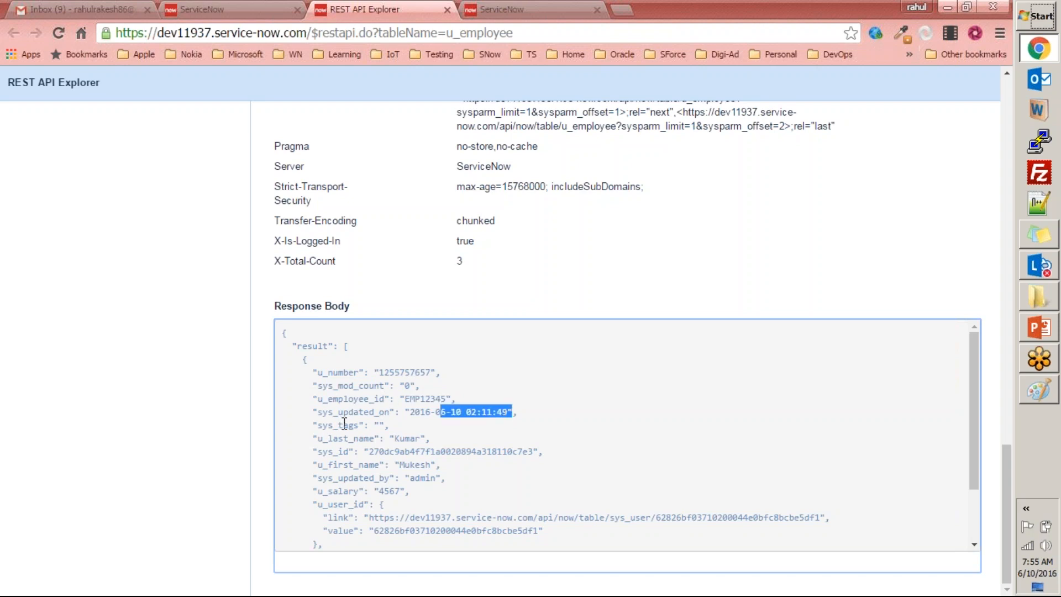
pyautogui.moveTo(318, 438); pyautogui.dragTo(369, 438)
pyautogui.click(423, 434)
pyautogui.moveTo(329, 467)
pyautogui.mouseDown()
pyautogui.moveTo(356, 467)
pyautogui.moveTo(327, 452)
pyautogui.mouseUp()
pyautogui.click(413, 467)
pyautogui.moveTo(299, 359); pyautogui.dragTo(342, 545)
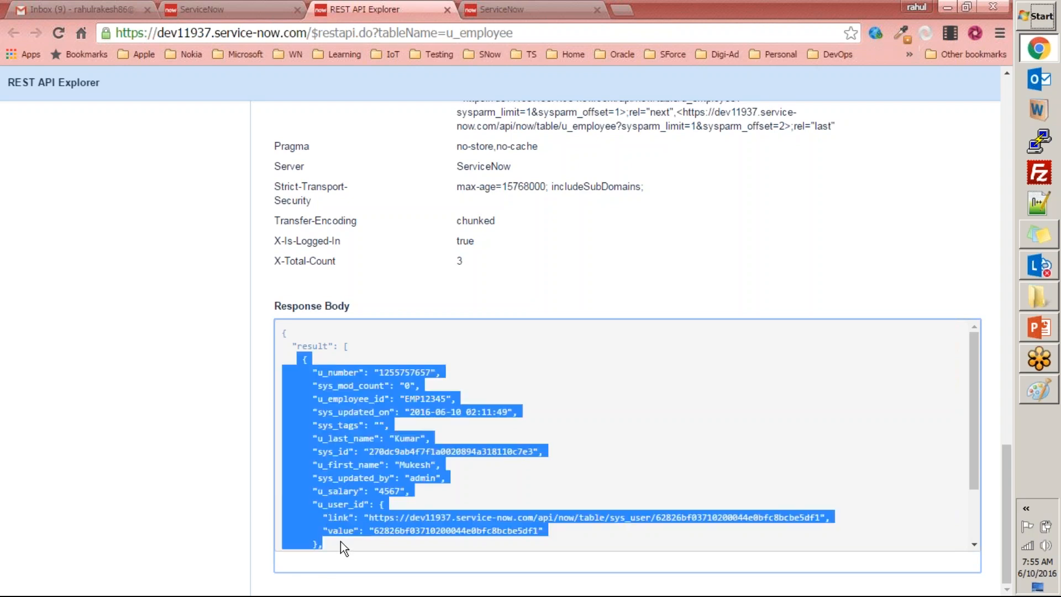
# Open the GET request's URI for u_employee with sysparm_limit=1 in a new browser tab.
pyautogui.scroll(8, 473, 474)
pyautogui.scroll(3, 631, 349)
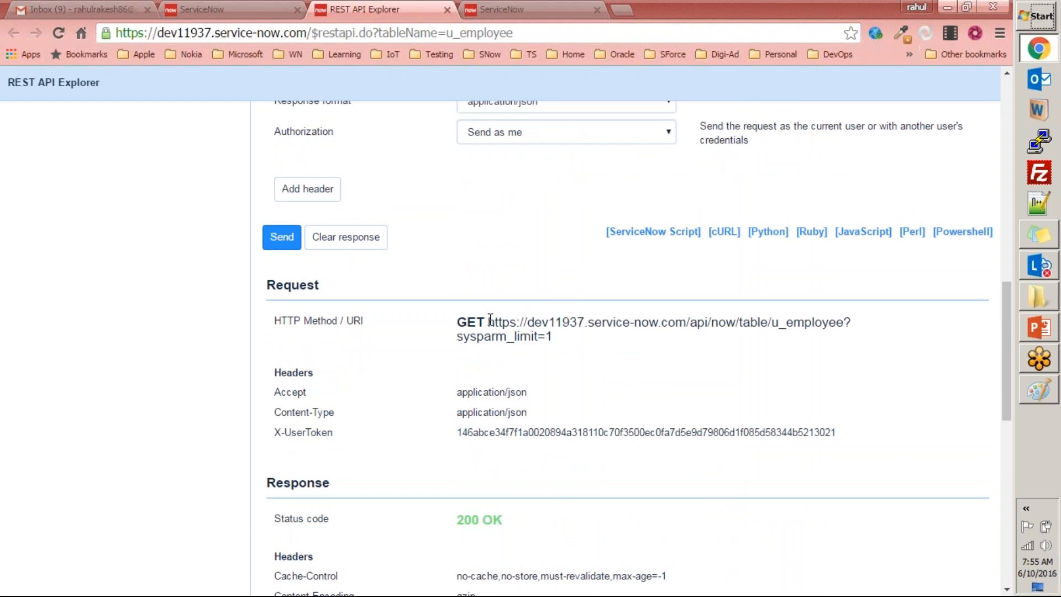
pyautogui.moveTo(489, 323); pyautogui.dragTo(566, 338)
pyautogui.hotkey('ctrl', 'c')
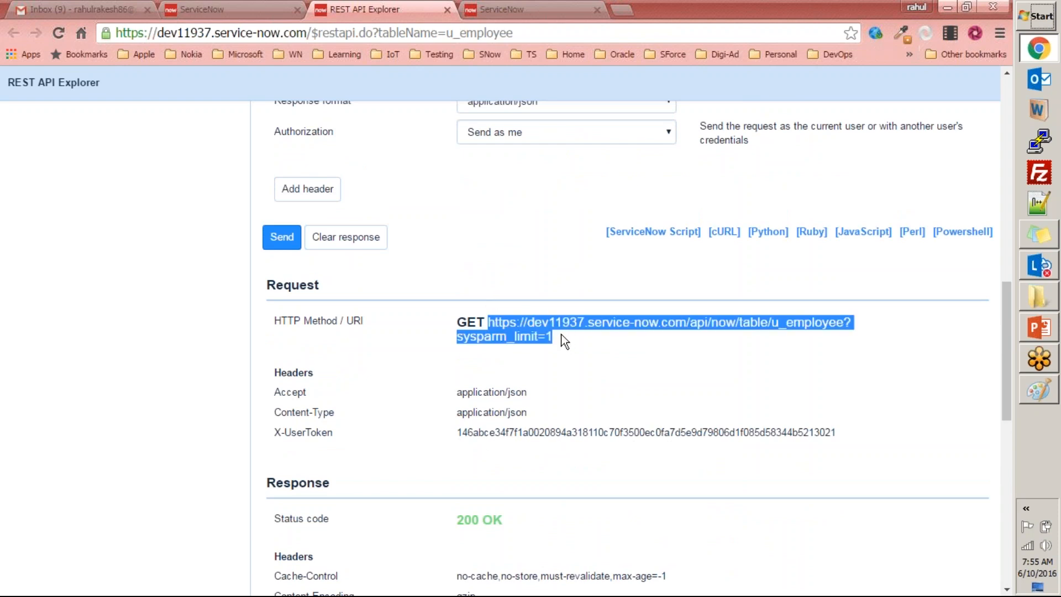
pyautogui.click(623, 10)
pyautogui.hotkey('ctrl', 'v')
pyautogui.press('Return')
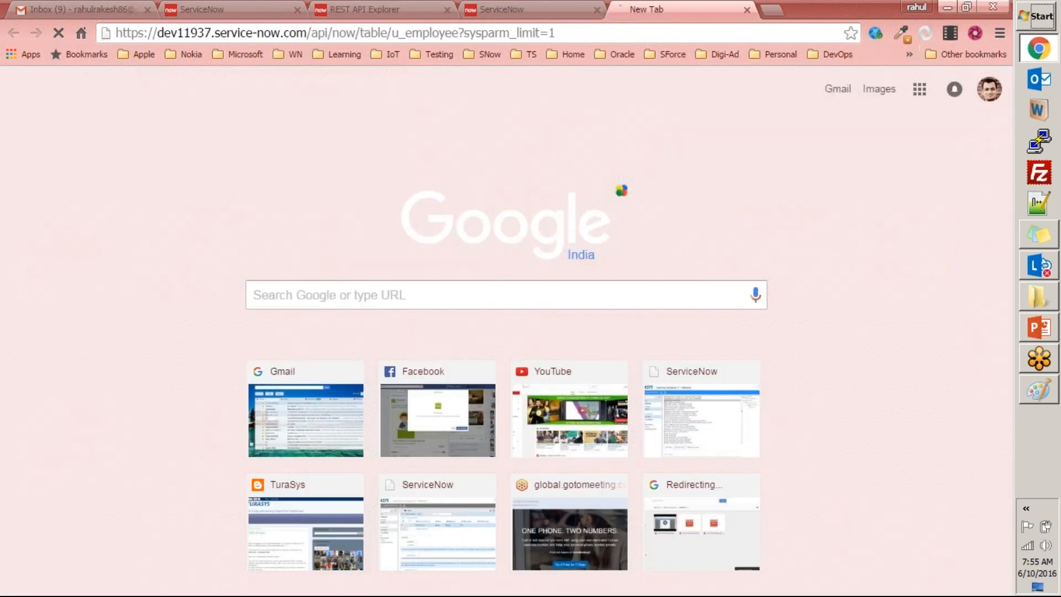
pyautogui.press('Return')
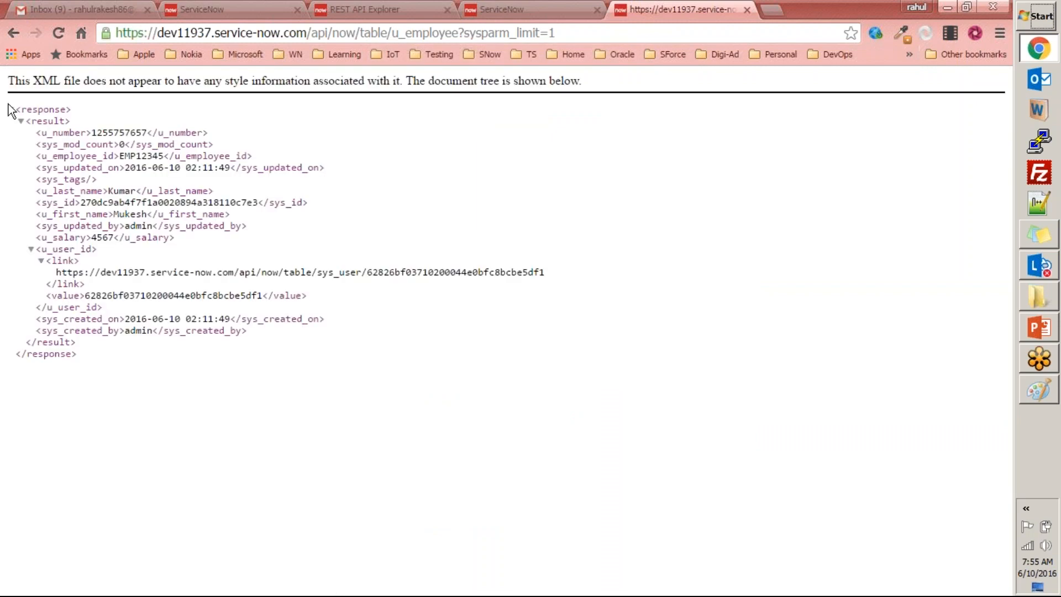
# Examine the XML response's structure and its u_employee_id and u_number values, and close its tab.
pyautogui.moveTo(14, 109); pyautogui.dragTo(149, 366)
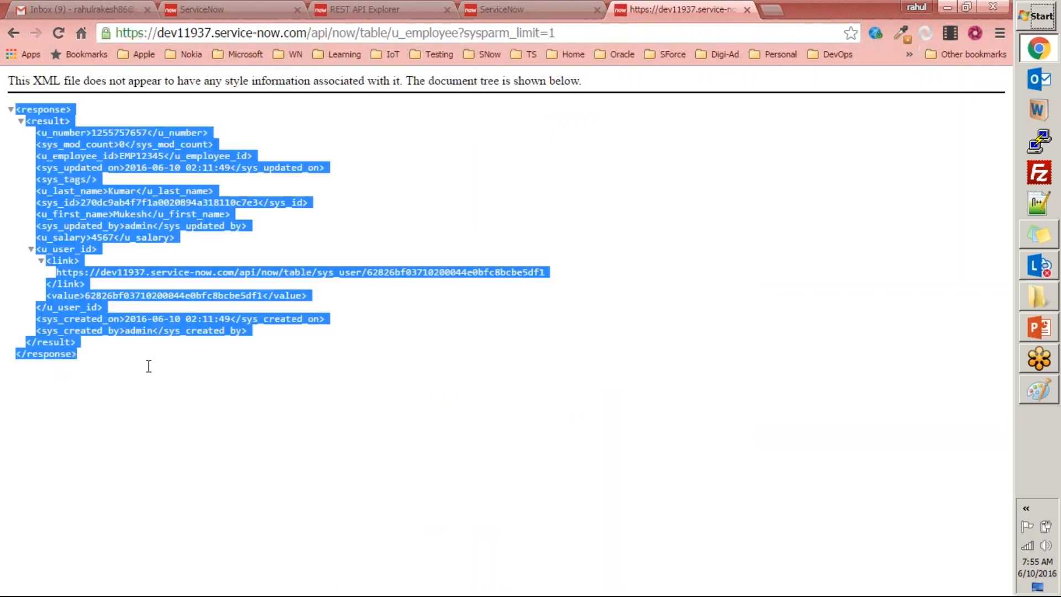
pyautogui.click(187, 385)
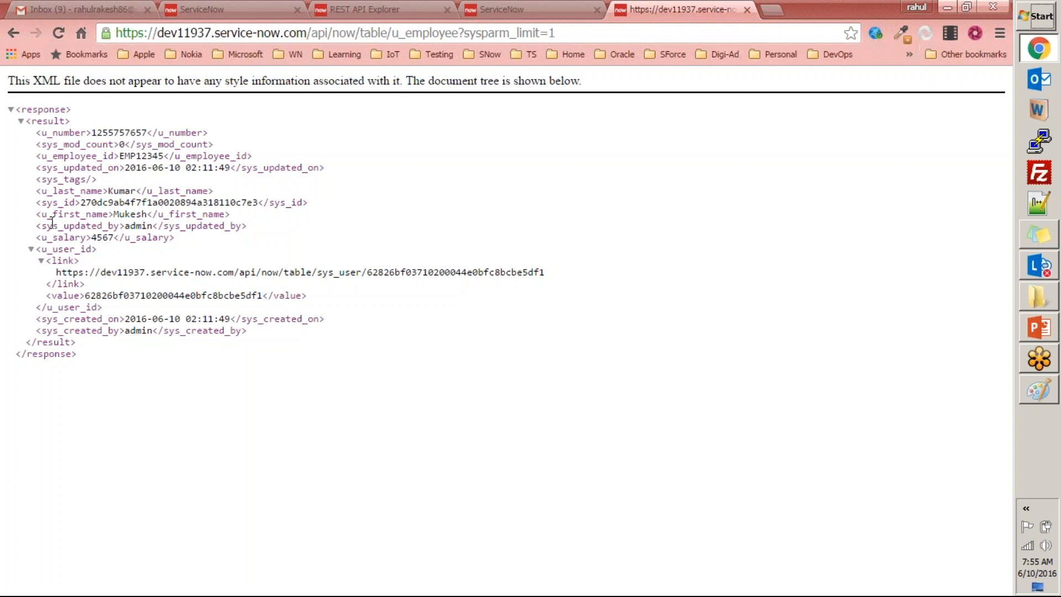
pyautogui.moveTo(14, 109); pyautogui.dragTo(81, 361)
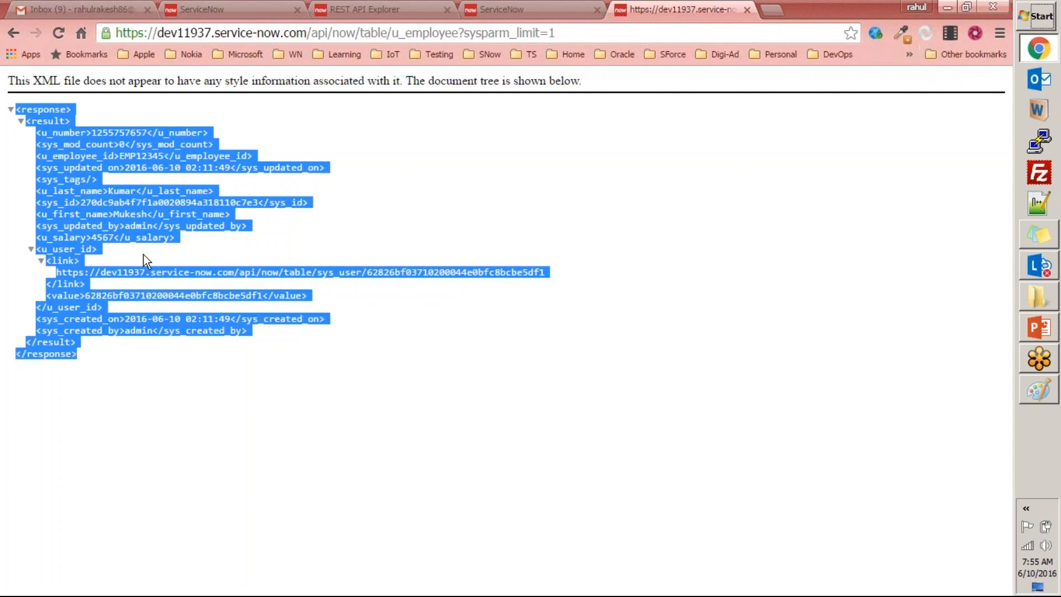
pyautogui.click(116, 167)
pyautogui.moveTo(26, 121); pyautogui.dragTo(120, 362)
pyautogui.click(128, 361)
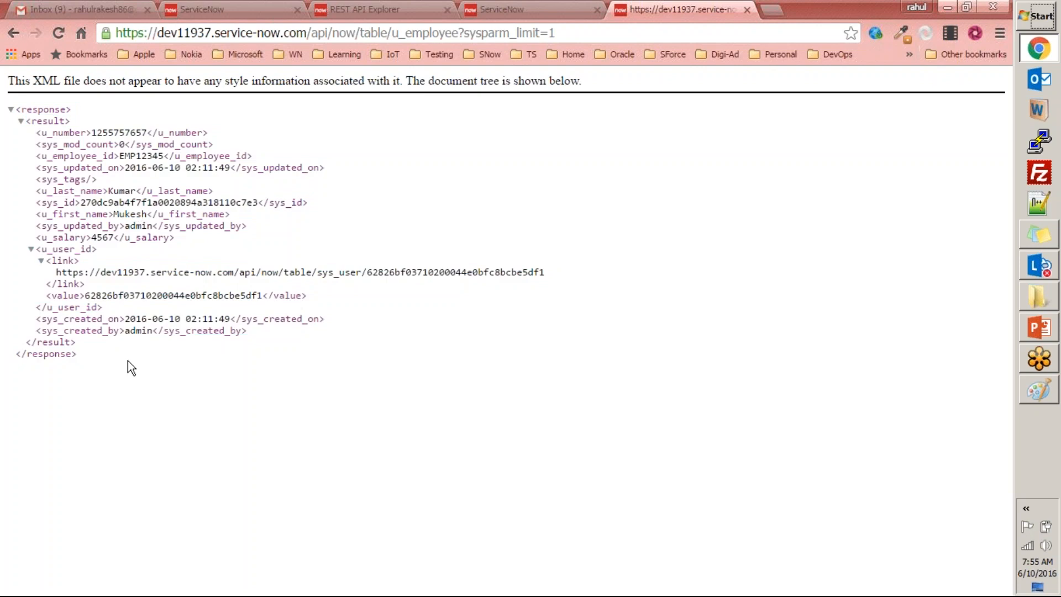
pyautogui.doubleClick(131, 157)
pyautogui.doubleClick(123, 134)
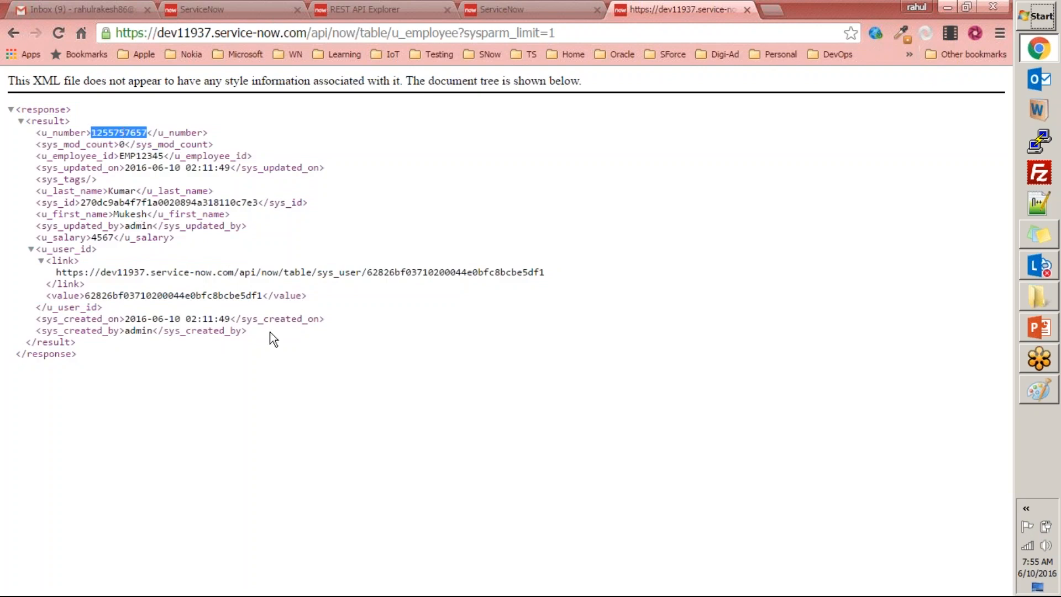
pyautogui.hotkey('ctrl', 'w')
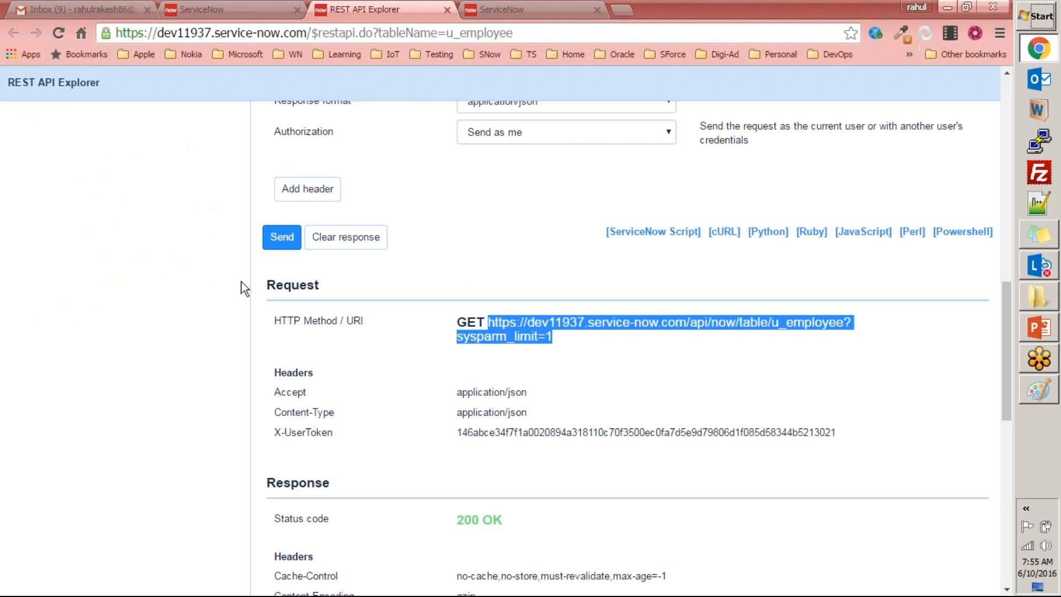
# Leave the REST API Explorer, return to the Employee table definition and examine the instance name and the Related Links.
pyautogui.hotkey('ctrl', 'Tab')
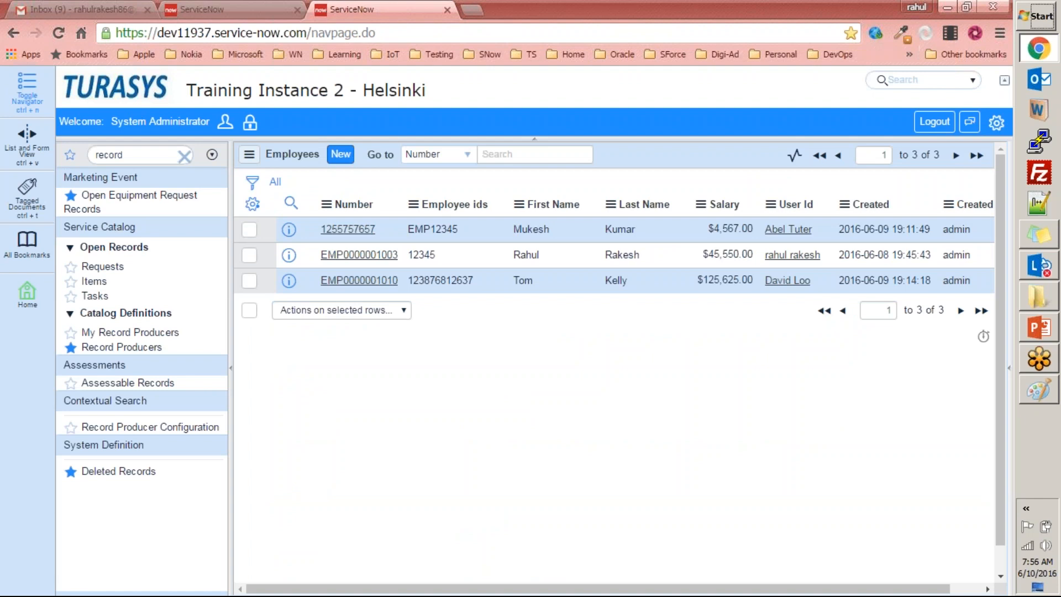
pyautogui.click(230, 9)
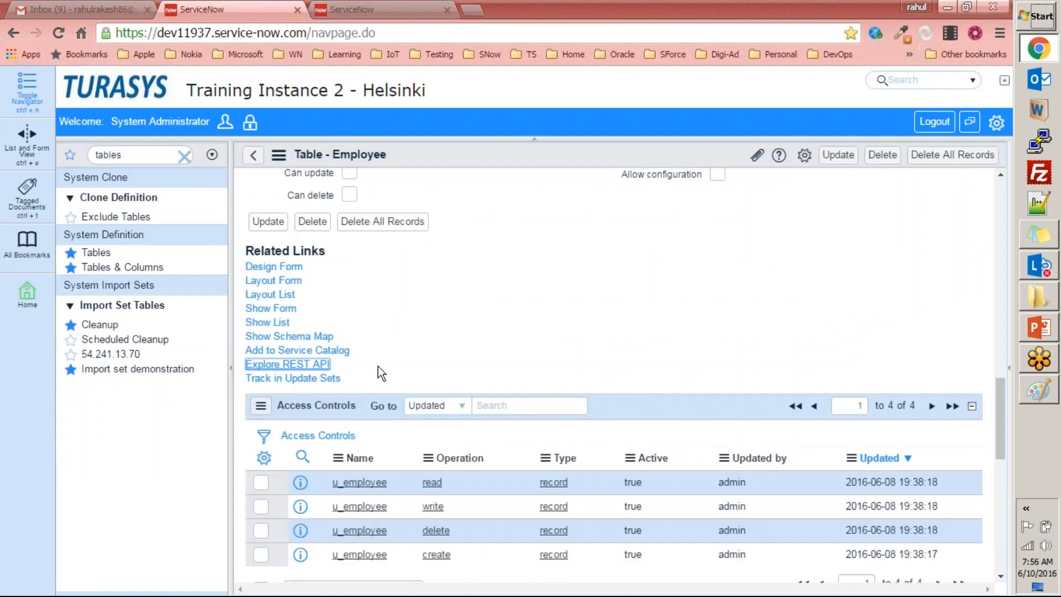
pyautogui.click(470, 316)
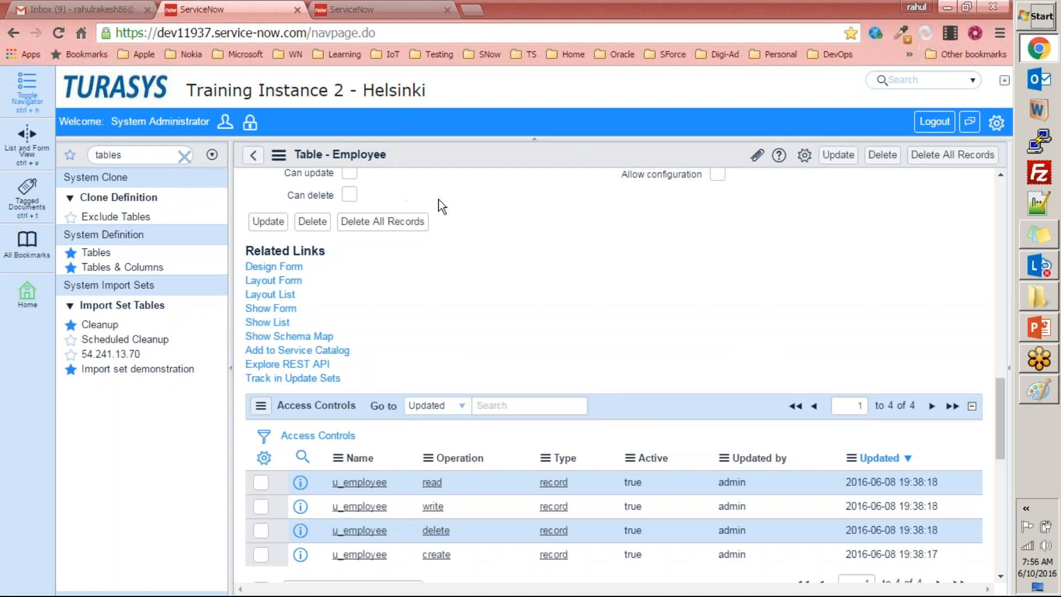
pyautogui.doubleClick(185, 33)
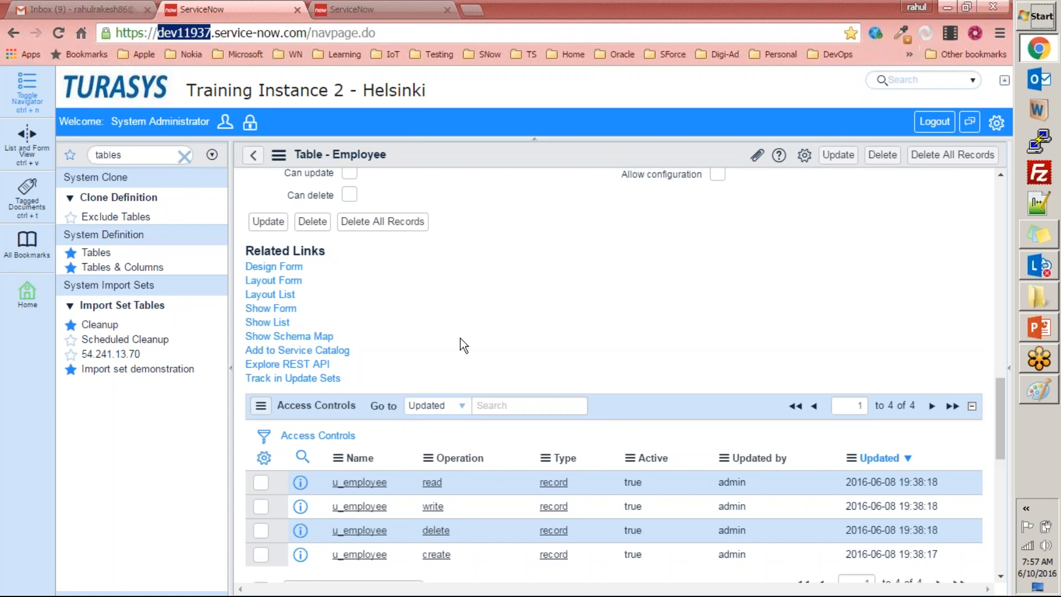
pyautogui.moveTo(259, 387); pyautogui.dragTo(245, 249)
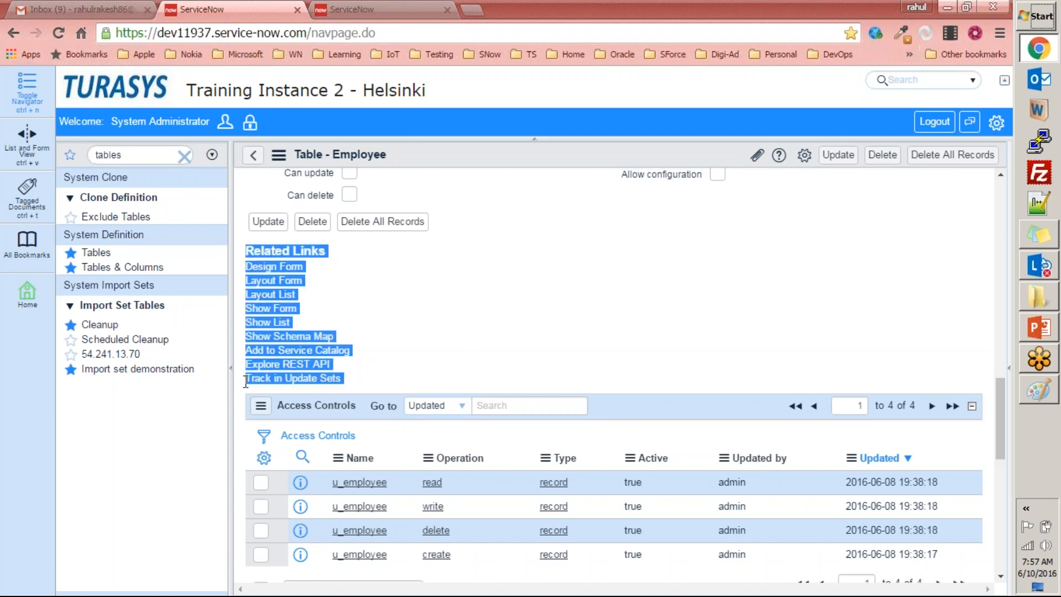
# Return to the ServiceNow homepage and review the Tables & Columns slide on auditing and deleted records in PowerPoint.
pyautogui.click(246, 382)
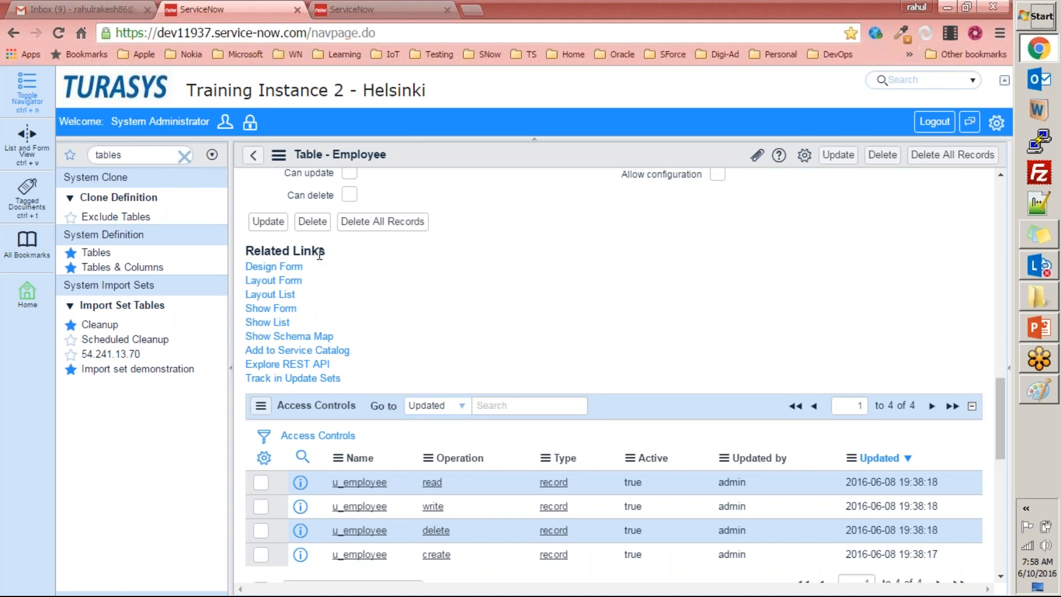
pyautogui.click(134, 97)
pyautogui.click(1039, 328)
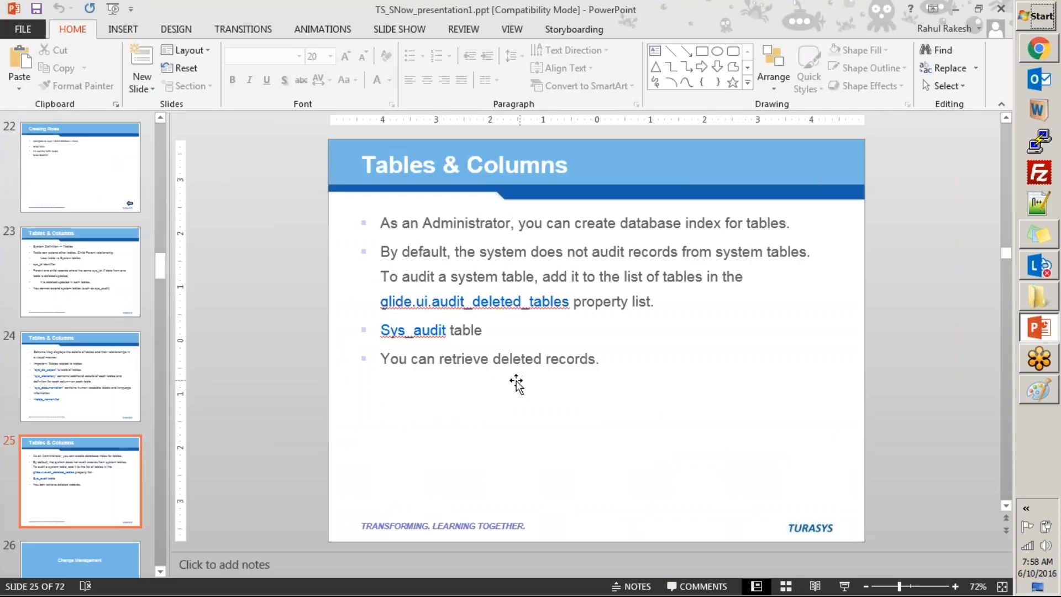
pyautogui.click(1041, 50)
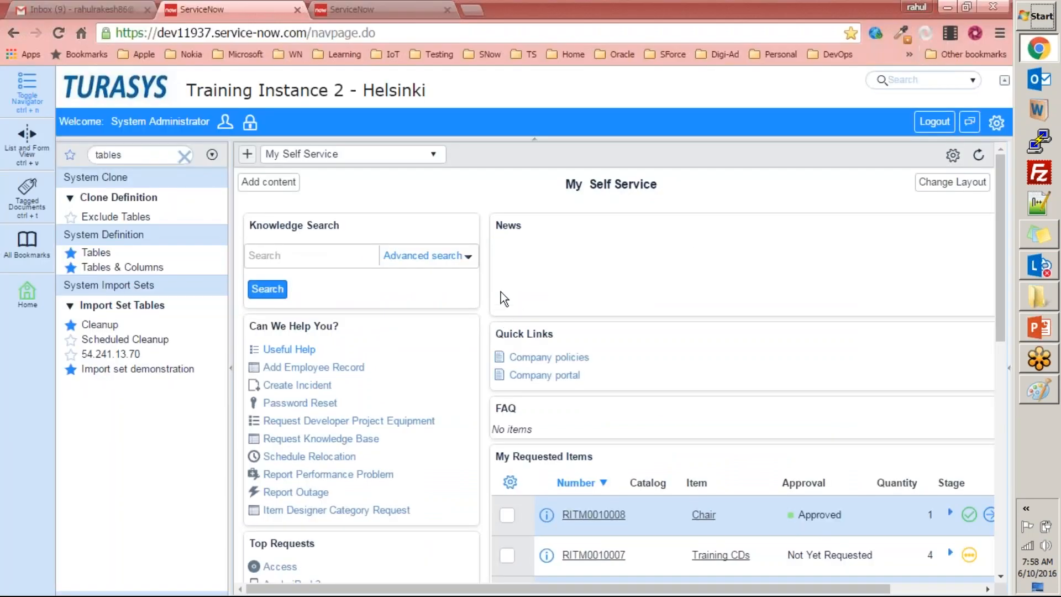
# Open the Employees record list through the navigator with u_employee.list.
pyautogui.doubleClick(160, 154)
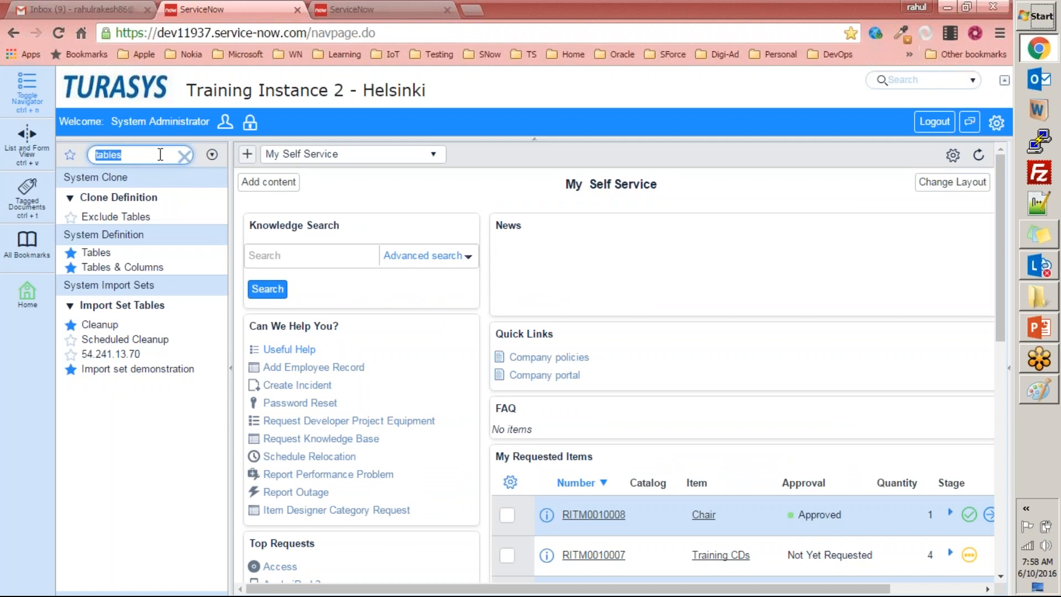
pyautogui.write('emp')
pyautogui.press('BackSpace')
pyautogui.press('BackSpace')
pyautogui.press('BackSpace')
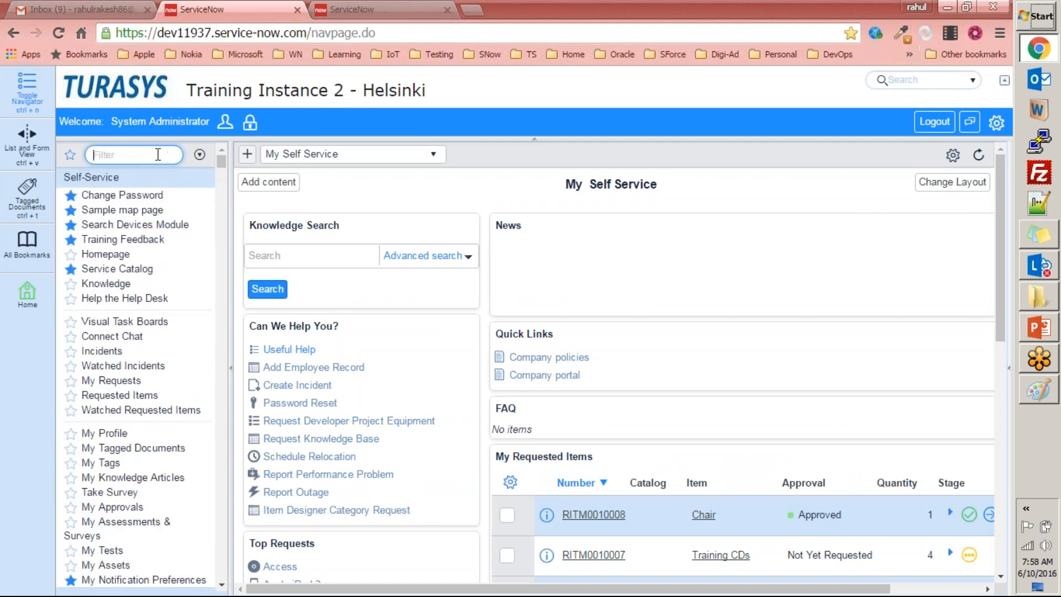
pyautogui.write('u_em')
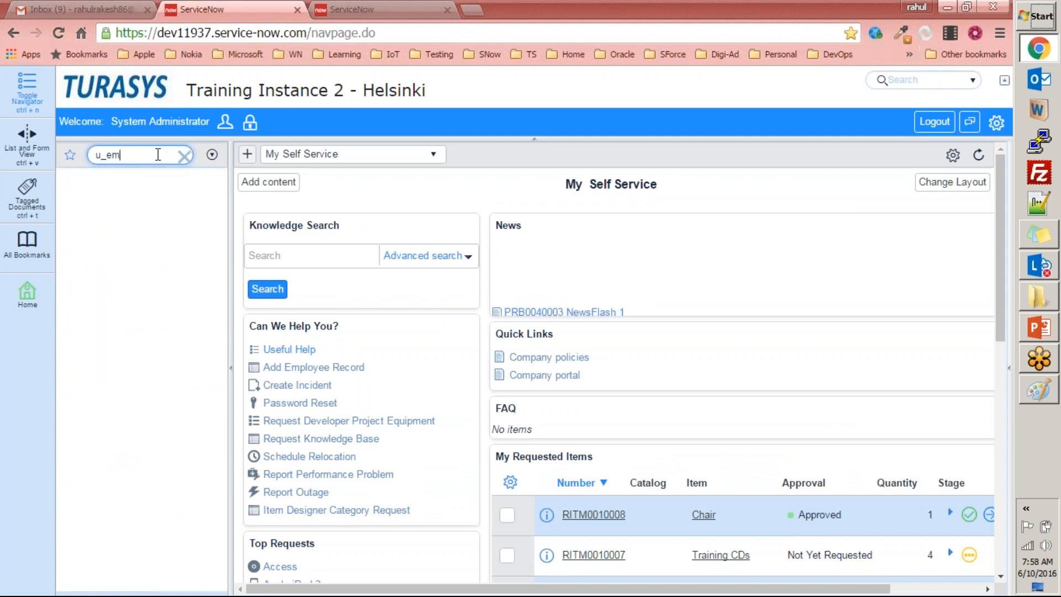
pyautogui.write('ployee.list')
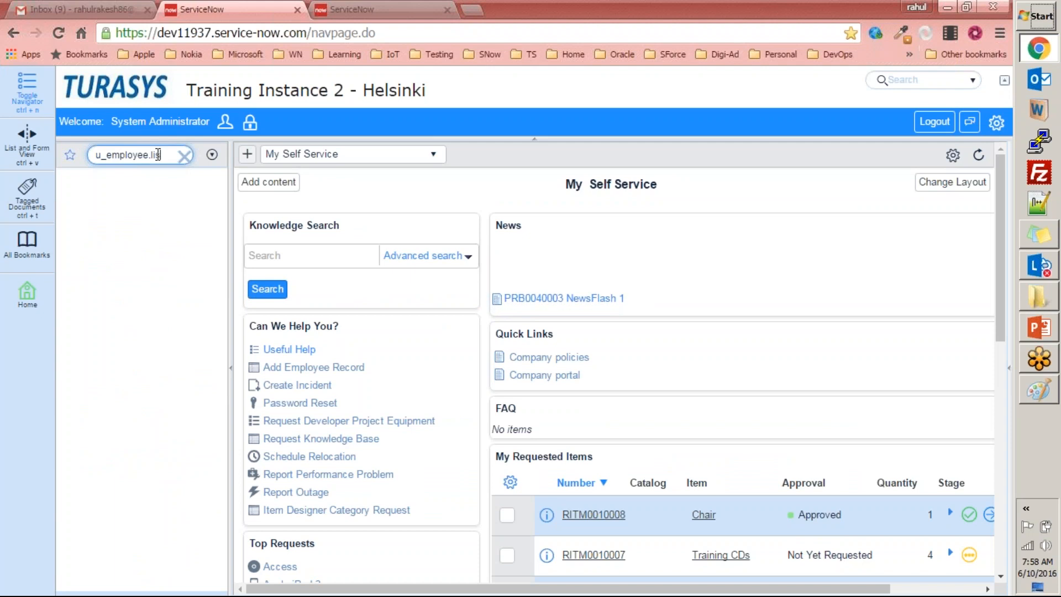
pyautogui.press('Return')
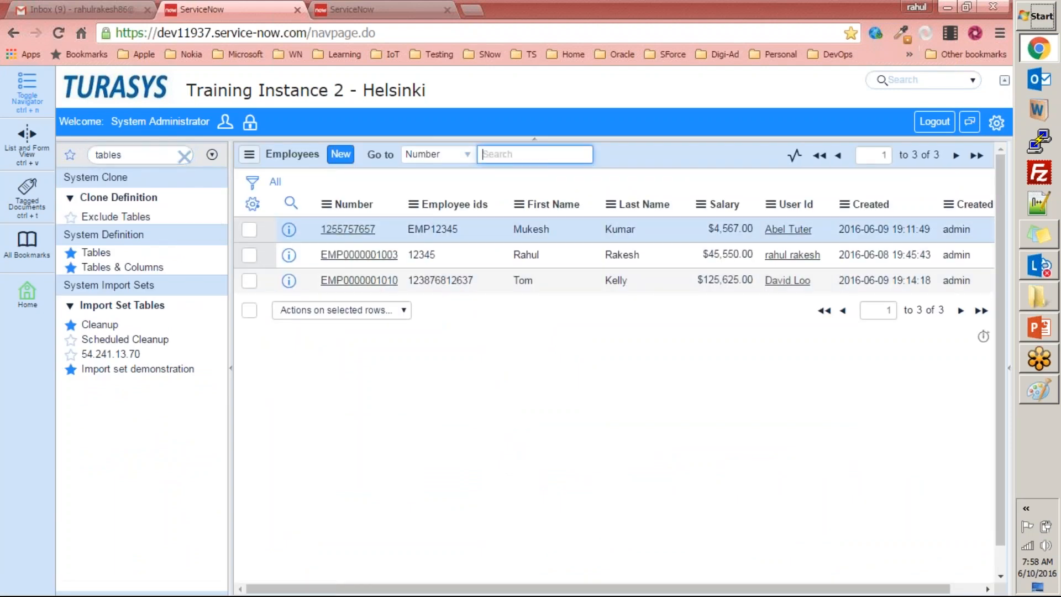
# Delete all records of the Employee [u_employee] table from Tables & Columns, confirming with the word "delete".
pyautogui.doubleClick(152, 150)
pyautogui.write('tables')
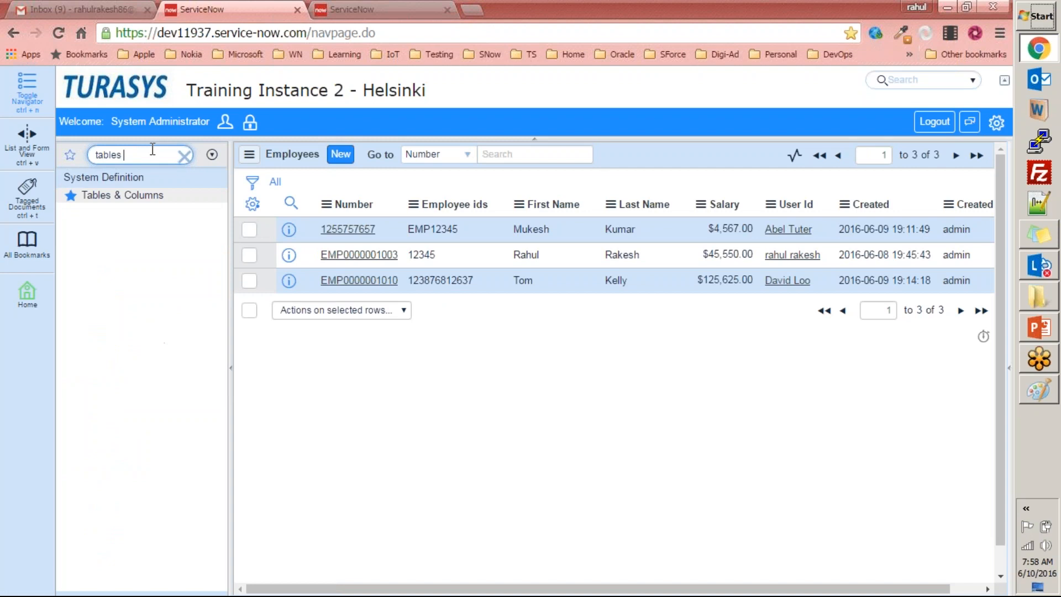
pyautogui.click(118, 197)
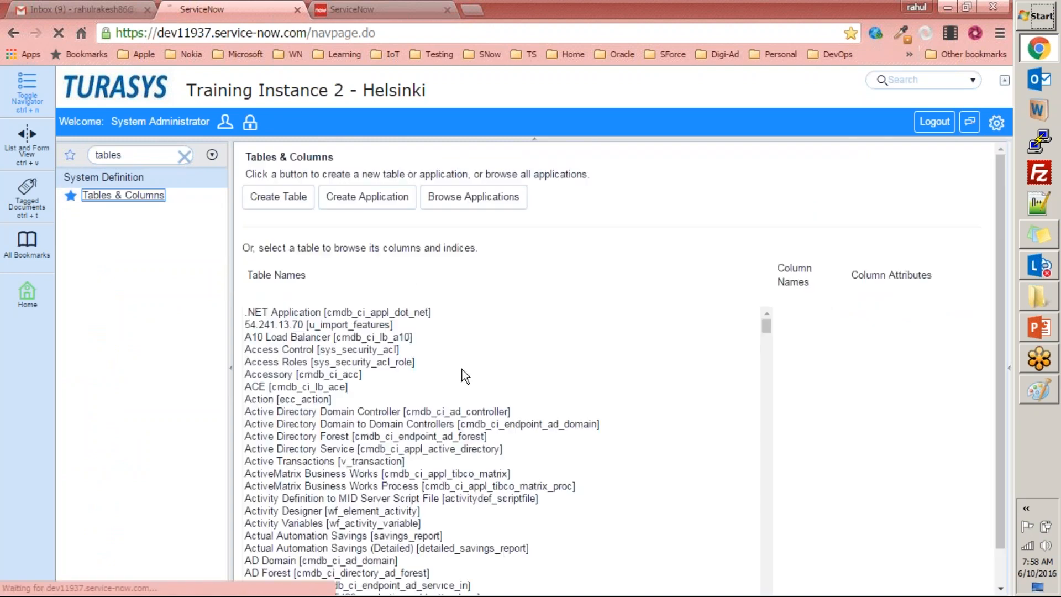
pyautogui.write('employee]')
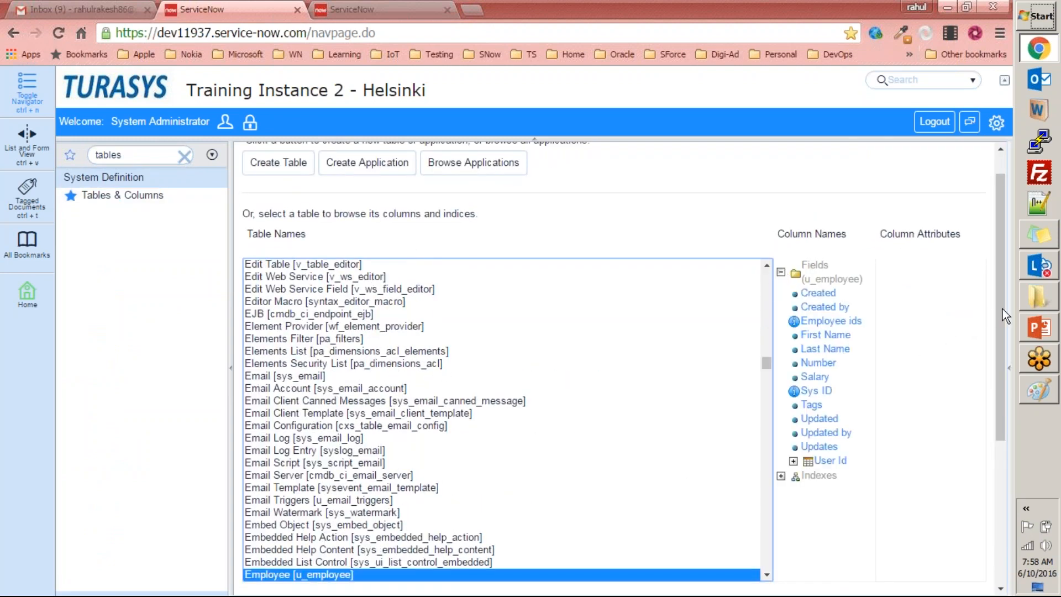
pyautogui.moveTo(1002, 315); pyautogui.dragTo(1013, 502)
pyautogui.click(439, 368)
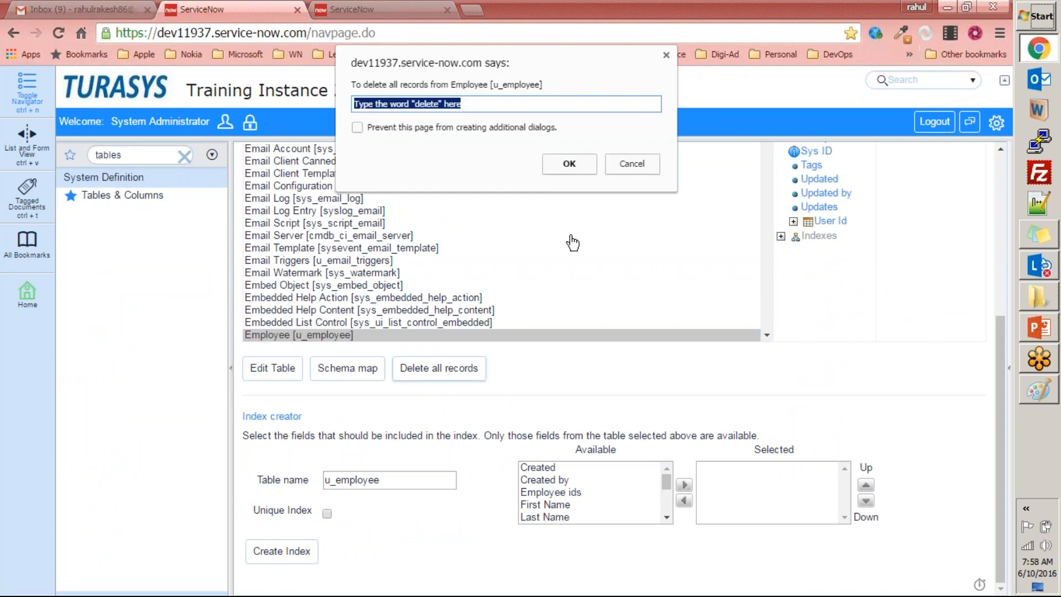
pyautogui.write('delete')
pyautogui.click(569, 163)
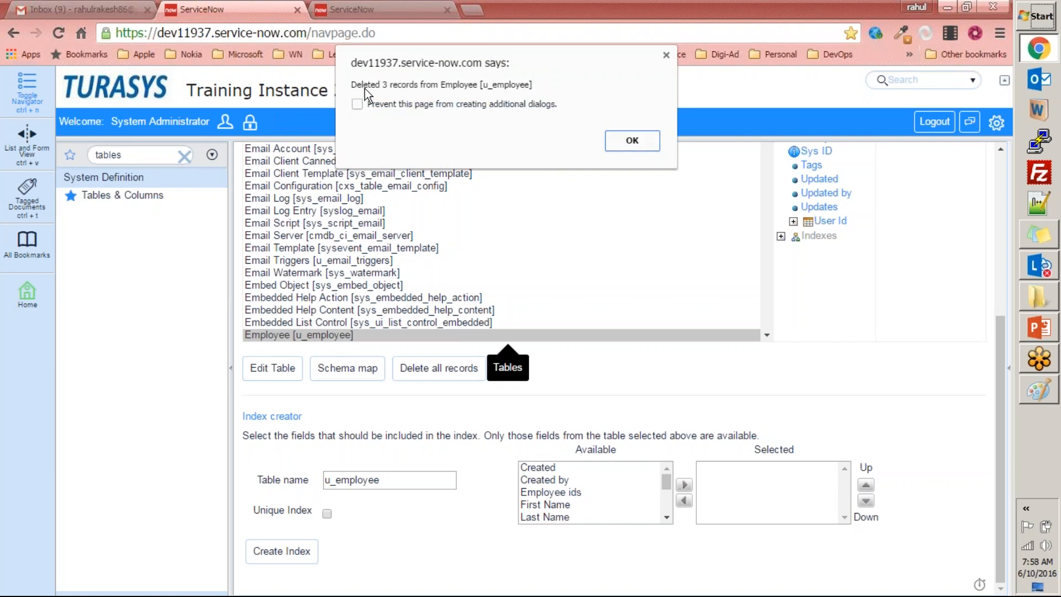
pyautogui.click(631, 142)
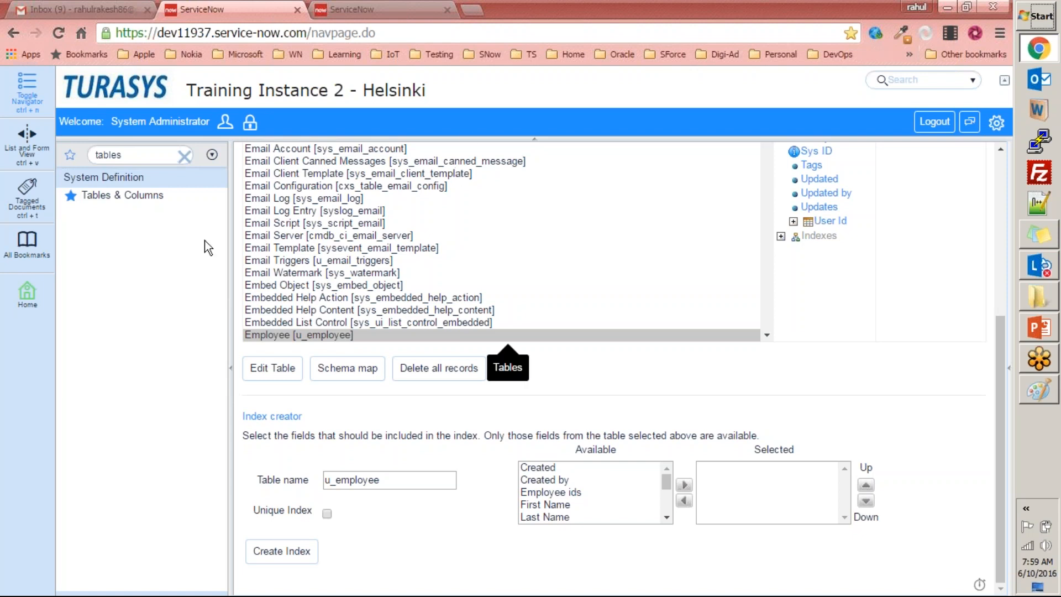
# Open the Deleted Records list and search its table names for employee.
pyautogui.doubleClick(161, 154)
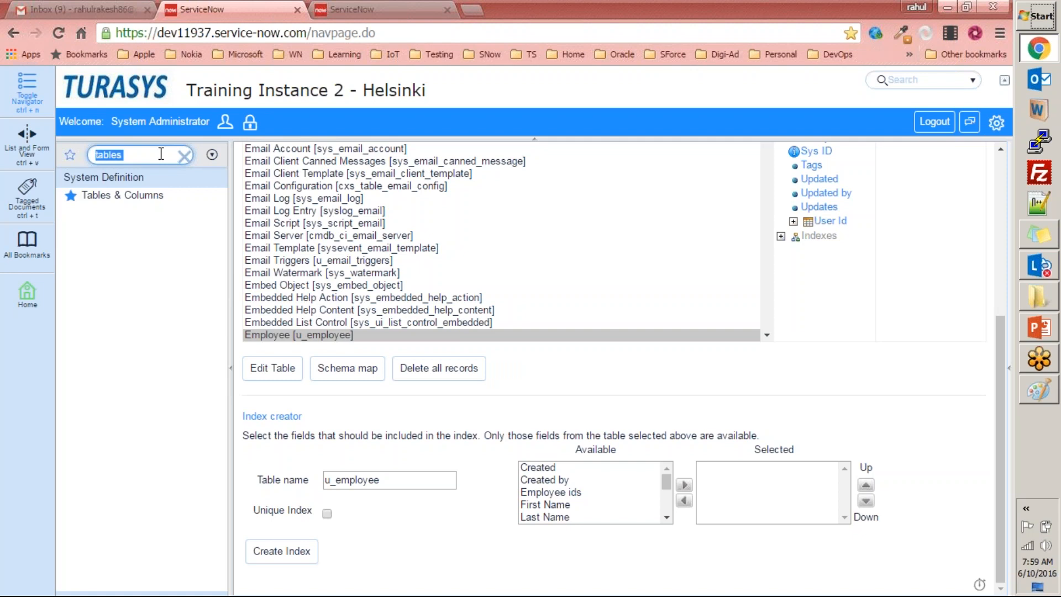
pyautogui.write('delet')
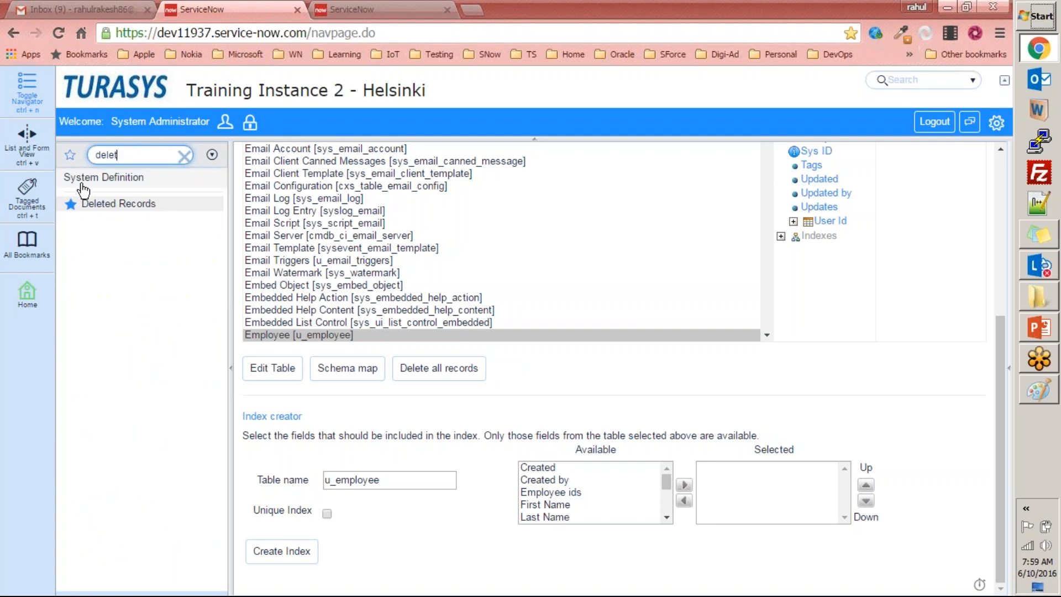
pyautogui.click(118, 204)
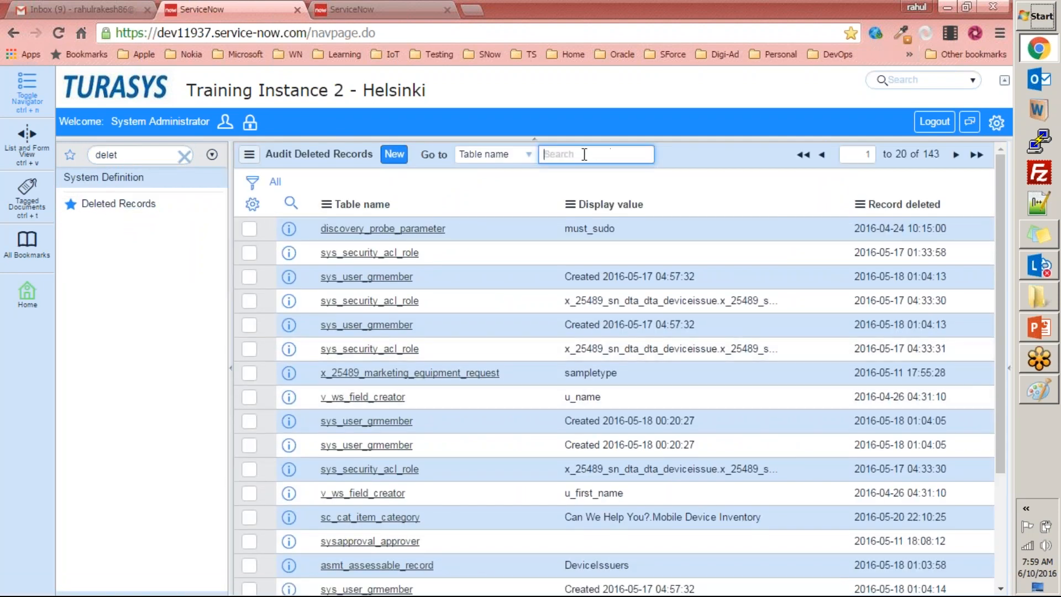
pyautogui.write('employee')
pyautogui.press('Return')
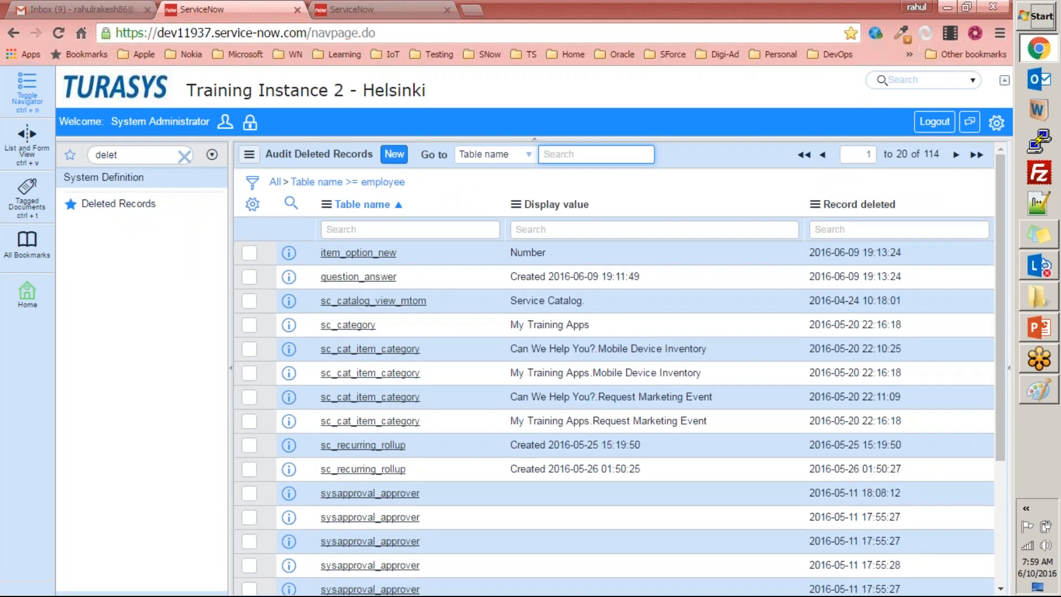
# Look through the filtered deleted records, remove the table name filter and look through the full list.
pyautogui.click(990, 124)
pyautogui.click(645, 113)
pyautogui.scroll(-4, 672, 293)
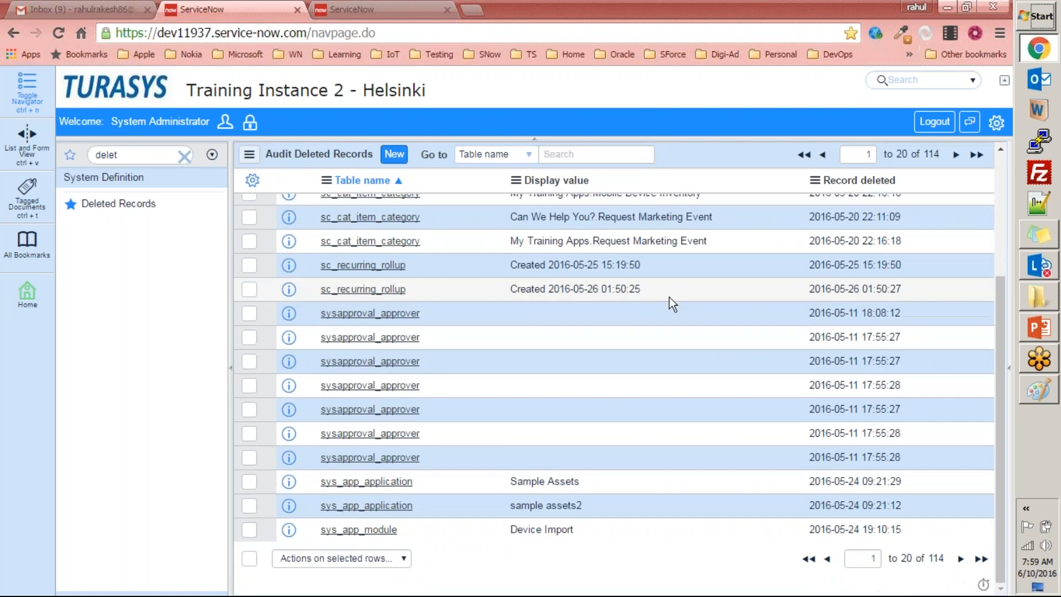
pyautogui.scroll(6, 668, 297)
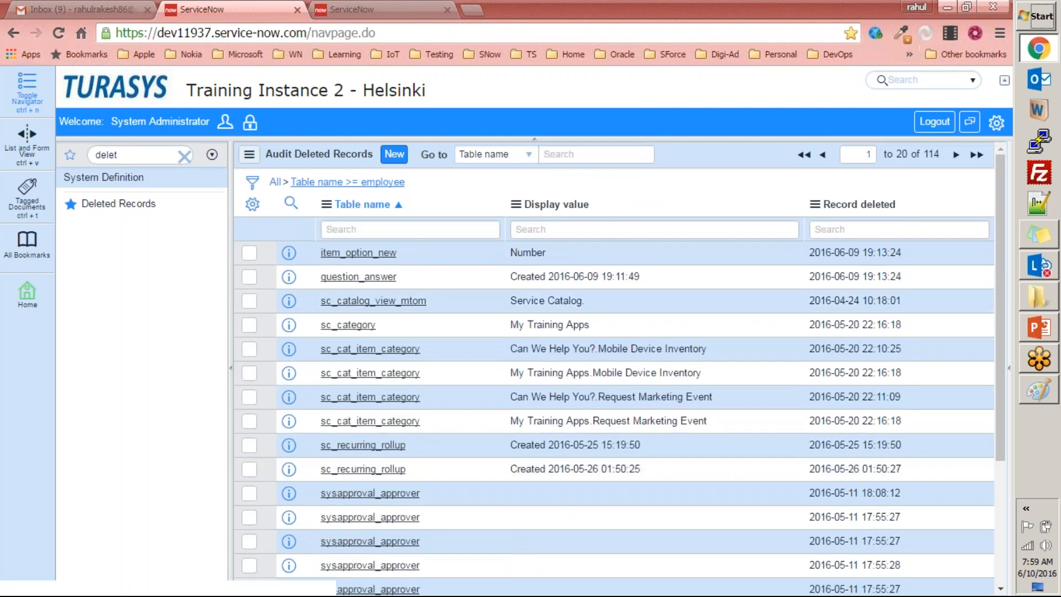
pyautogui.scroll(-1, 403, 283)
pyautogui.scroll(2, 443, 280)
pyautogui.click(276, 182)
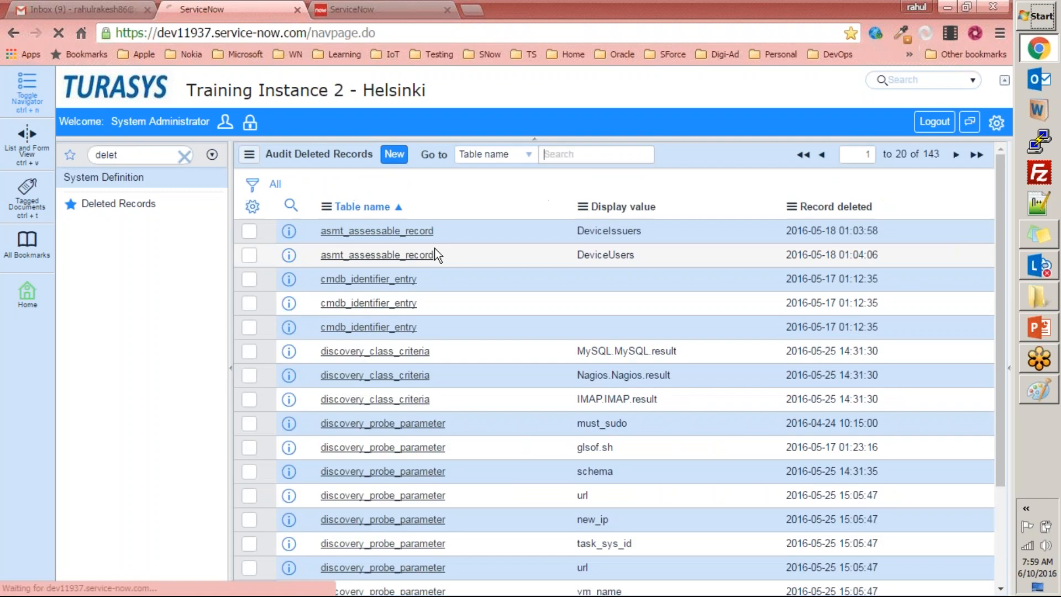
pyautogui.scroll(-4, 432, 259)
pyautogui.scroll(4, 432, 260)
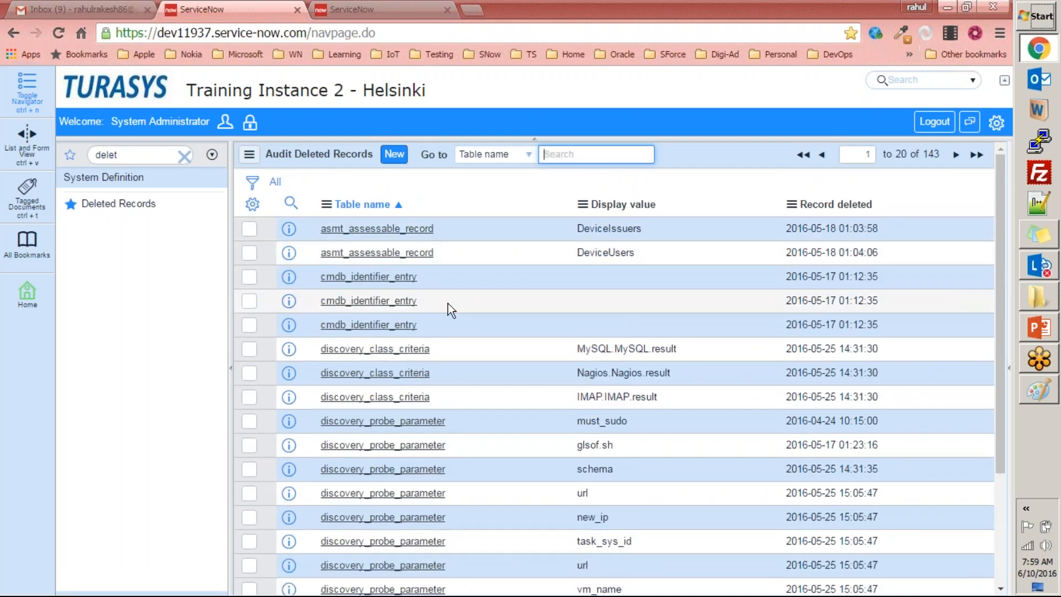
# Reload the Deleted Records list and search its table names for Employee again.
pyautogui.click(123, 205)
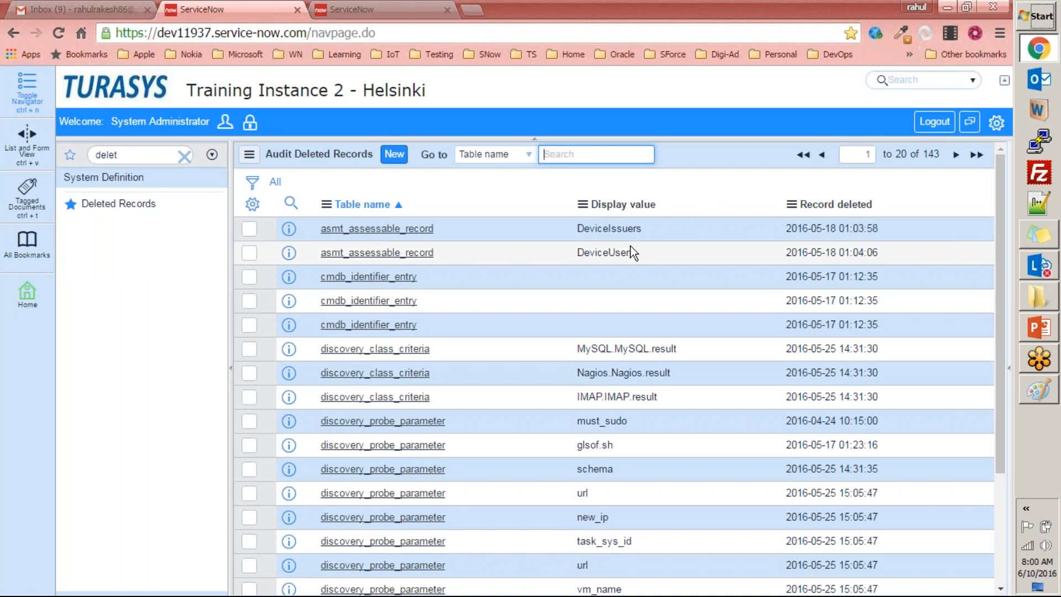
pyautogui.moveTo(636, 252); pyautogui.dragTo(580, 253)
pyautogui.doubleClick(580, 252)
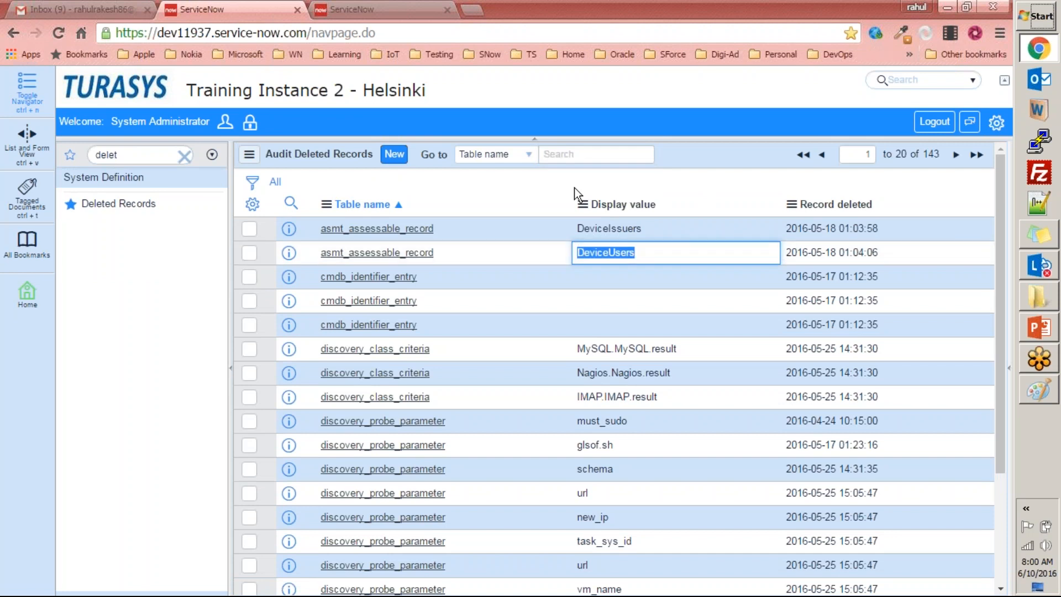
pyautogui.click(561, 158)
pyautogui.write('discovery')
pyautogui.press('Return')
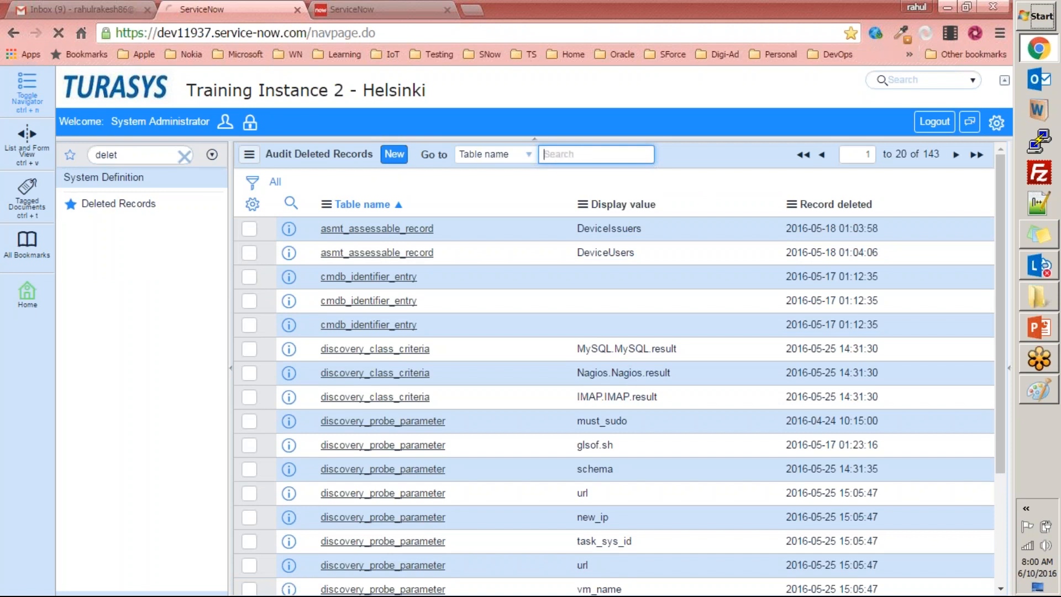
# Open the Employee [u_employee] table definition from Tables & Columns and examine its columns, access controls and application access settings.
pyautogui.doubleClick(117, 155)
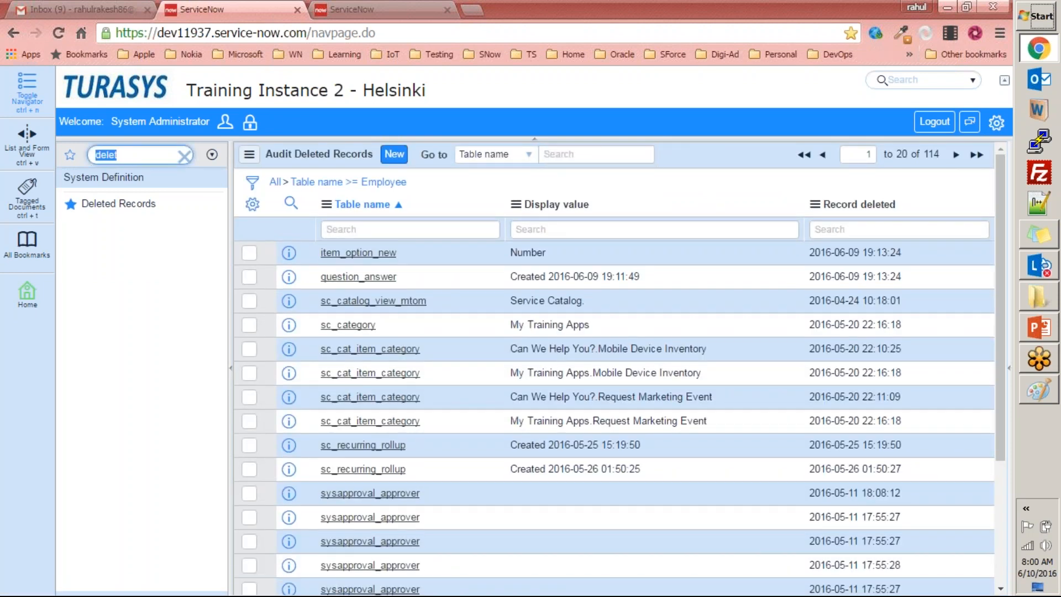
pyautogui.write('tables')
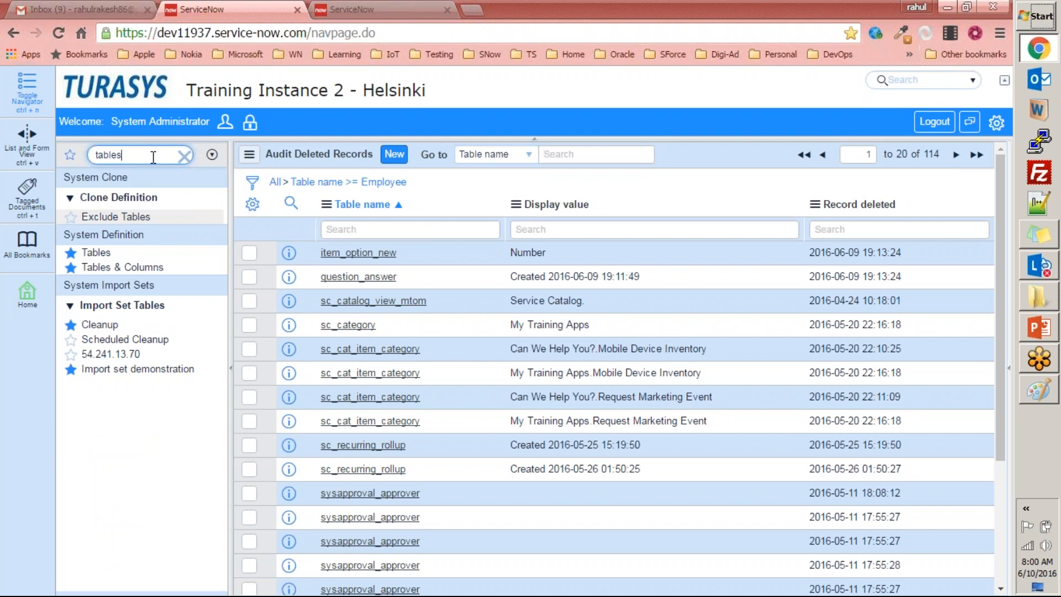
pyautogui.click(122, 267)
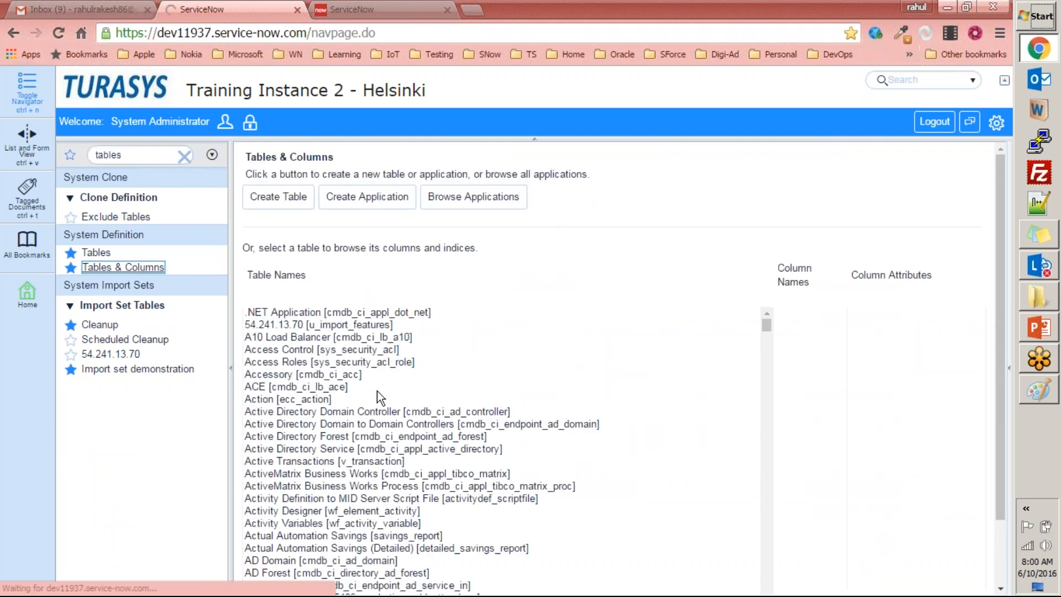
pyautogui.scroll(-5, 373, 391)
pyautogui.click(365, 392)
pyautogui.write('employee')
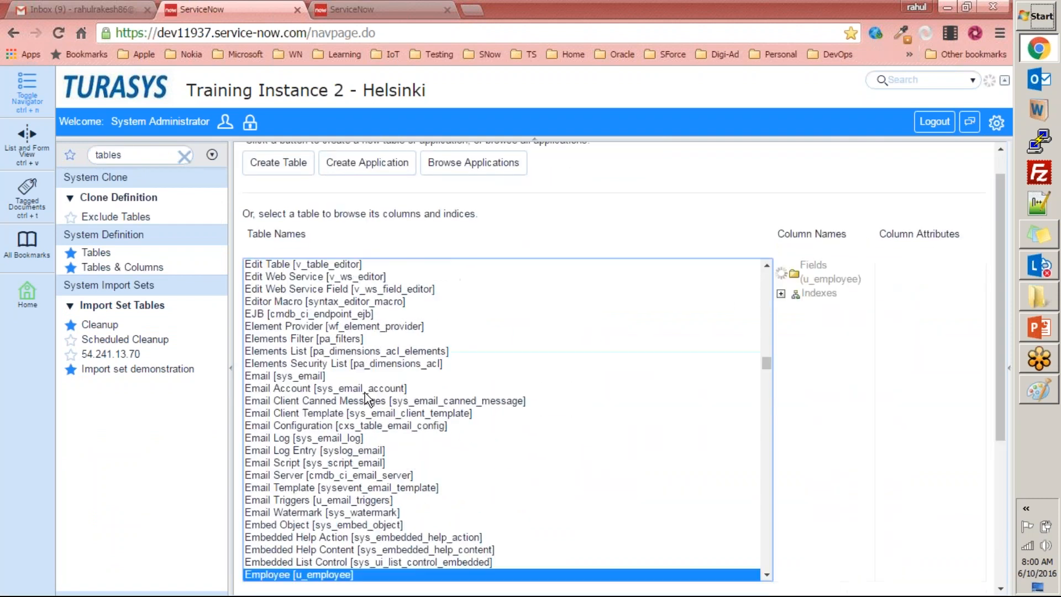
pyautogui.scroll(-2, 431, 481)
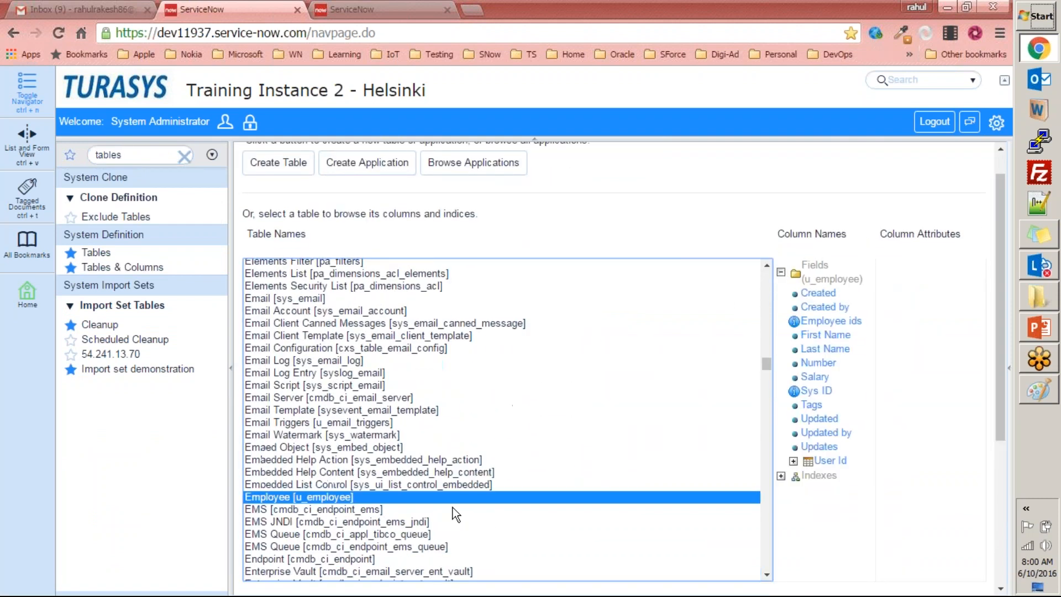
pyautogui.scroll(-4, 1000, 278)
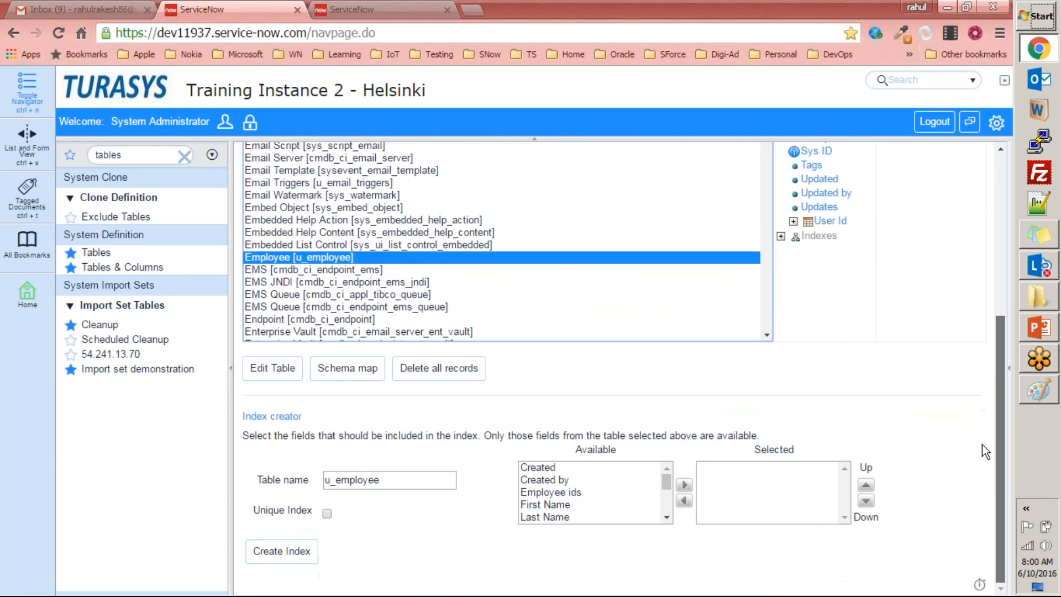
pyautogui.click(265, 376)
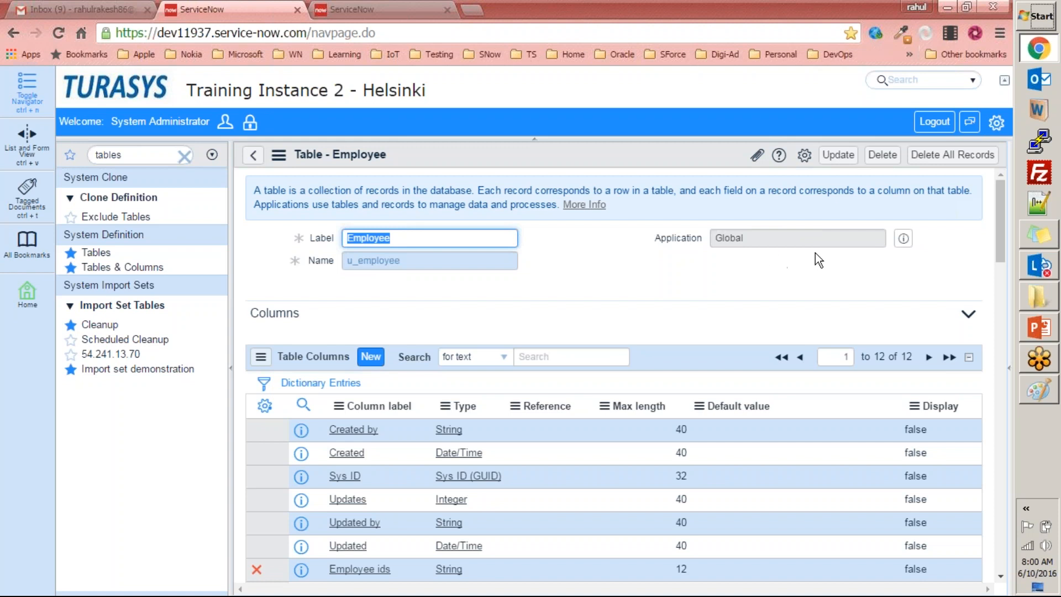
pyautogui.scroll(-7, 666, 326)
pyautogui.scroll(-7, 664, 330)
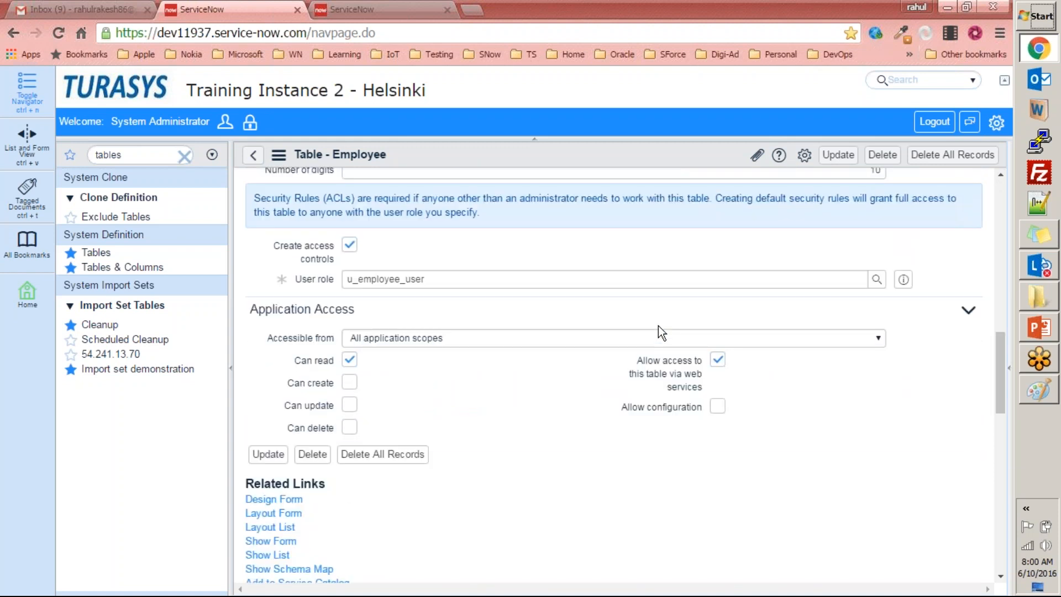
pyautogui.scroll(8, 658, 326)
# Filter the application navigator by "delete" and open the Deleted Records list.
pyautogui.doubleClick(144, 156)
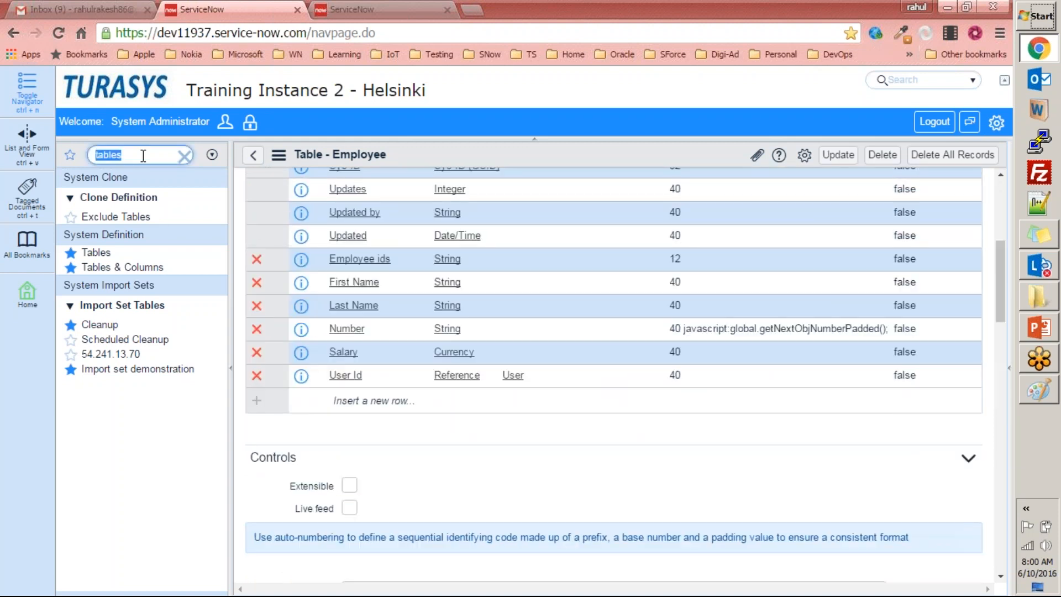
pyautogui.write('system')
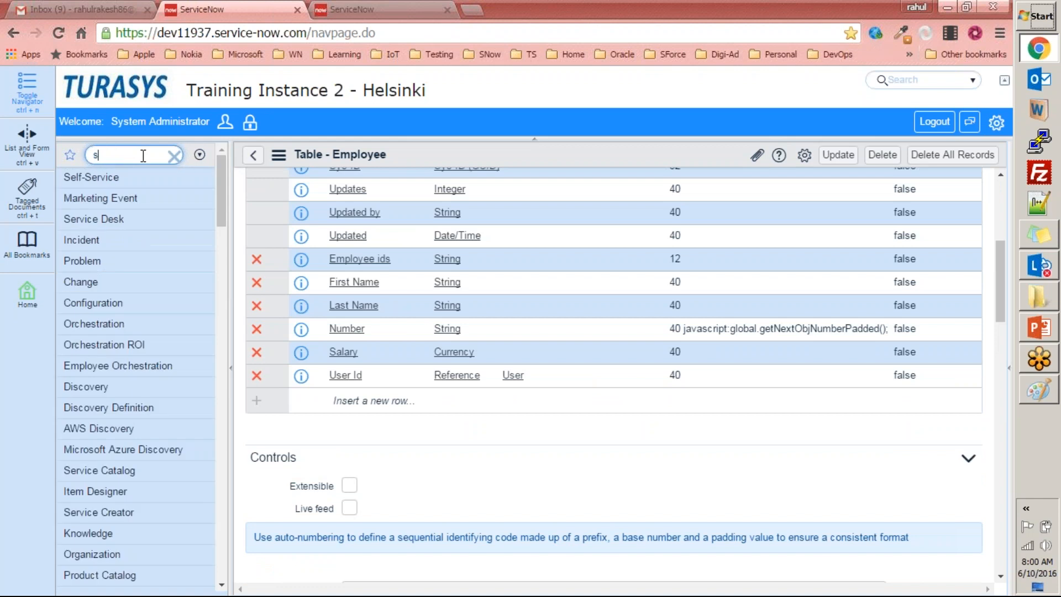
pyautogui.write(' defi')
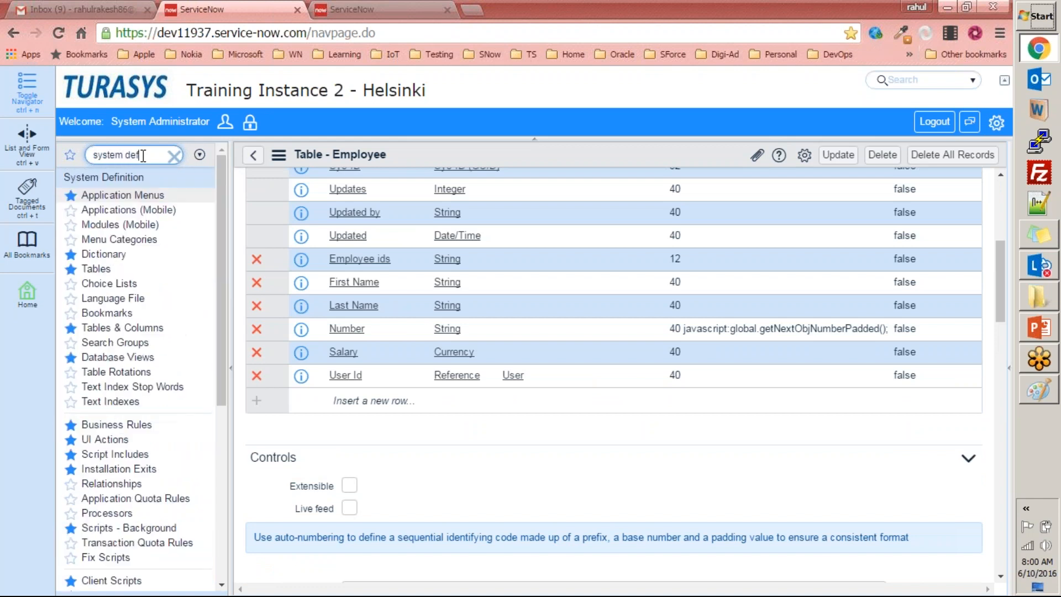
pyautogui.write('nition')
pyautogui.hotkey('ctrl', 'a')
pyautogui.write('delete')
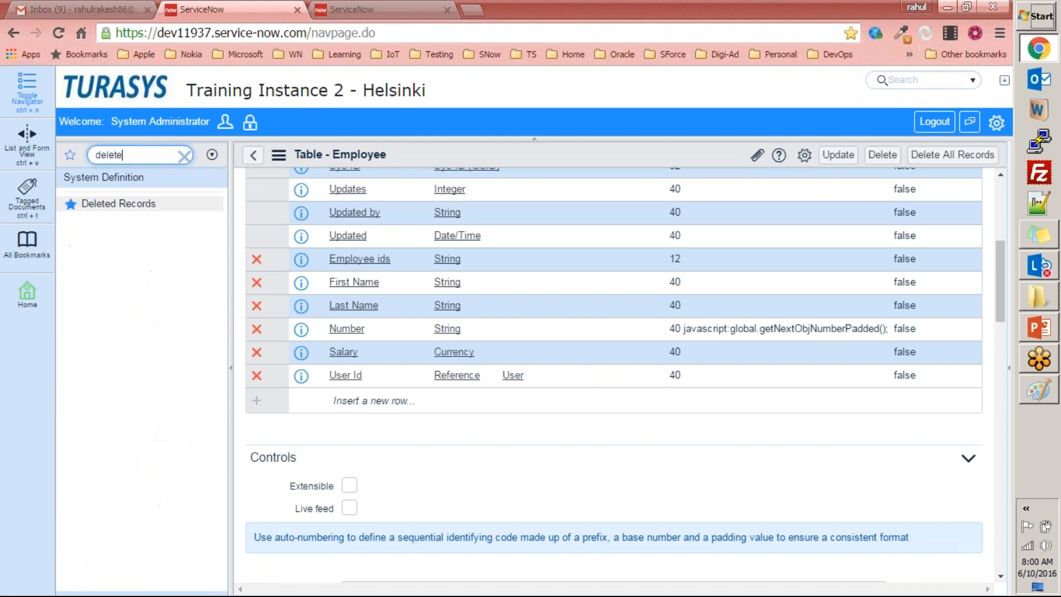
pyautogui.click(118, 204)
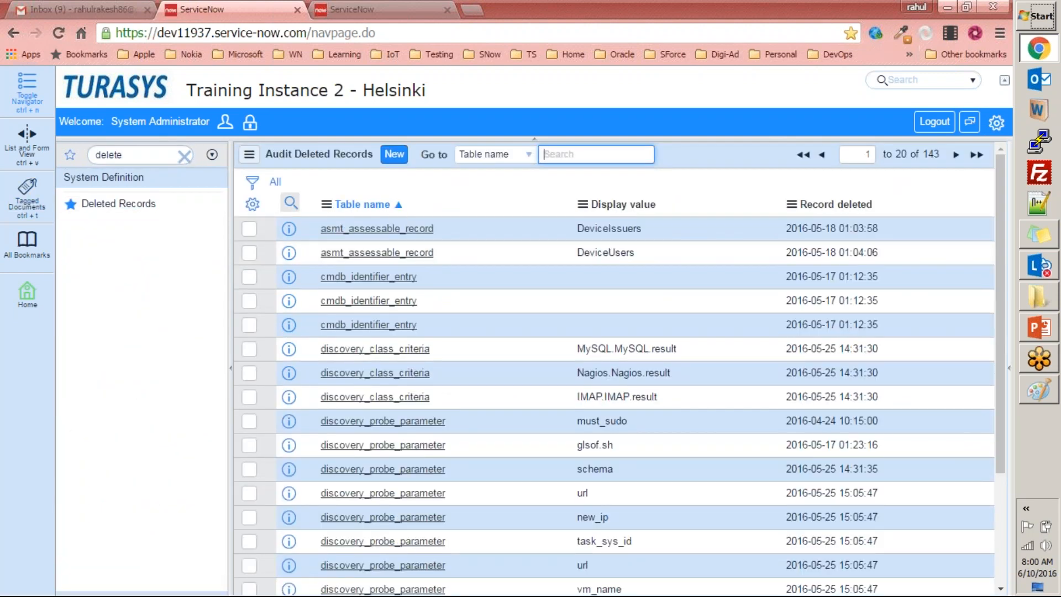
# Open a cmdb_identifier_entry record from the audit deleted records and examine its payload and undelete options.
pyautogui.scroll(-3, 465, 288)
pyautogui.scroll(3, 453, 277)
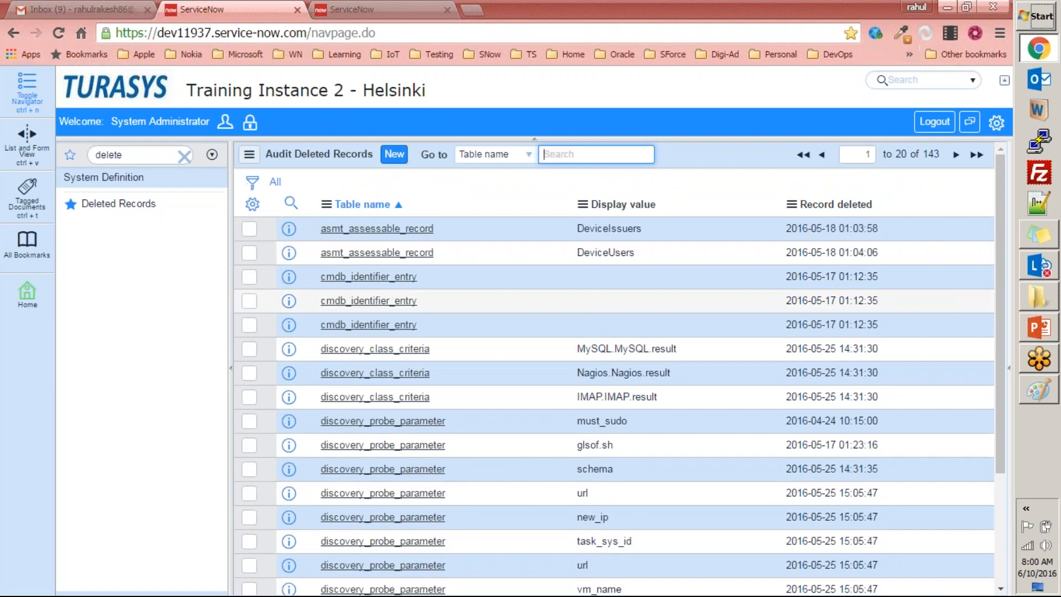
pyautogui.click(250, 301)
pyautogui.click(393, 278)
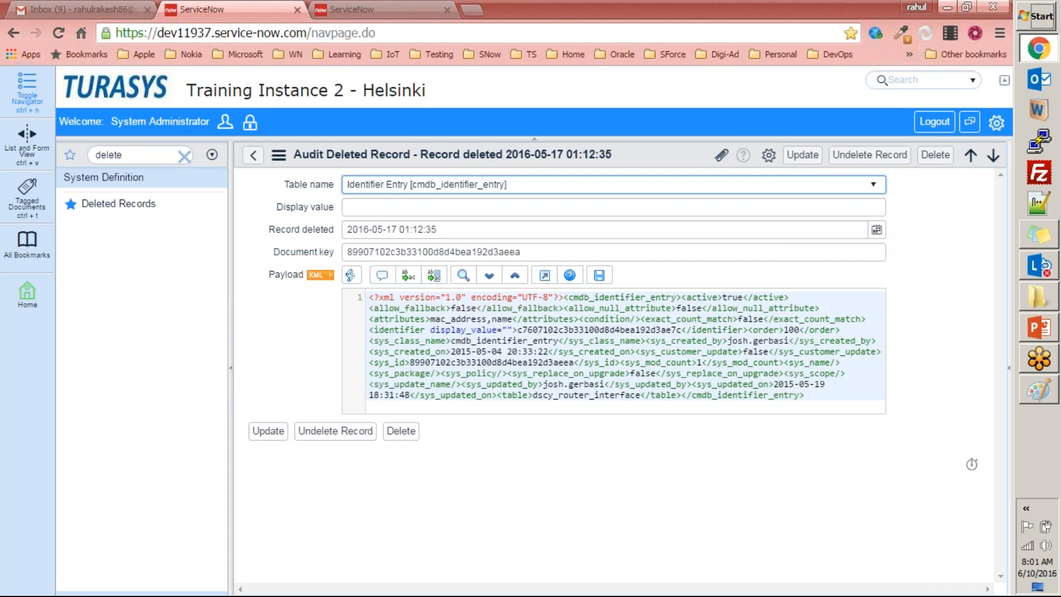
# Return to the Deleted Records list and search its table names for u_employee.
pyautogui.click(132, 203)
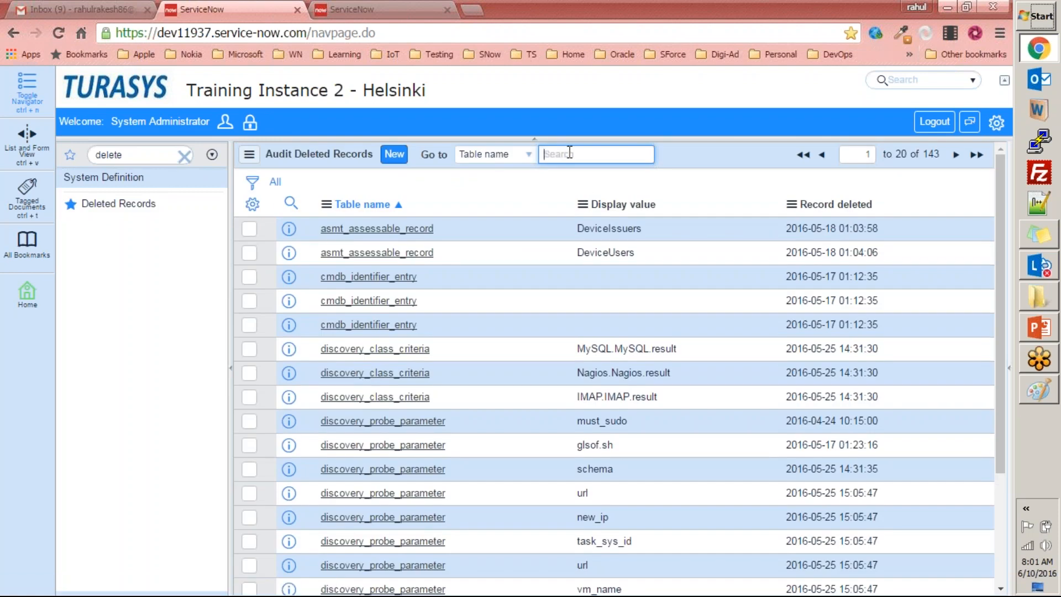
pyautogui.write('u_employee')
pyautogui.press('Return')
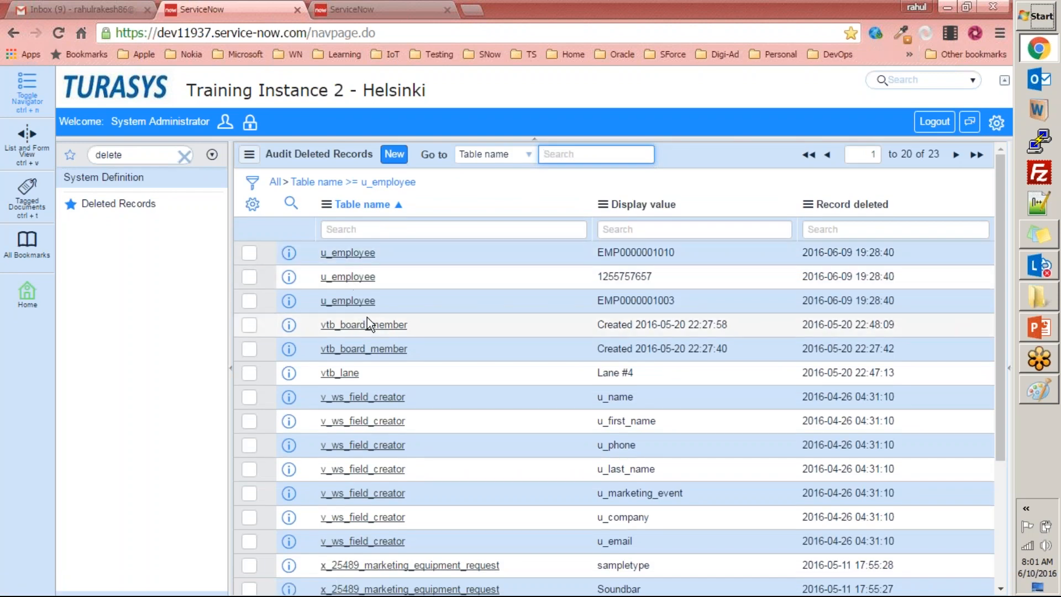
# Refresh the Employees list in the other ServiceNow browser tab to check its current records.
pyautogui.click(348, 10)
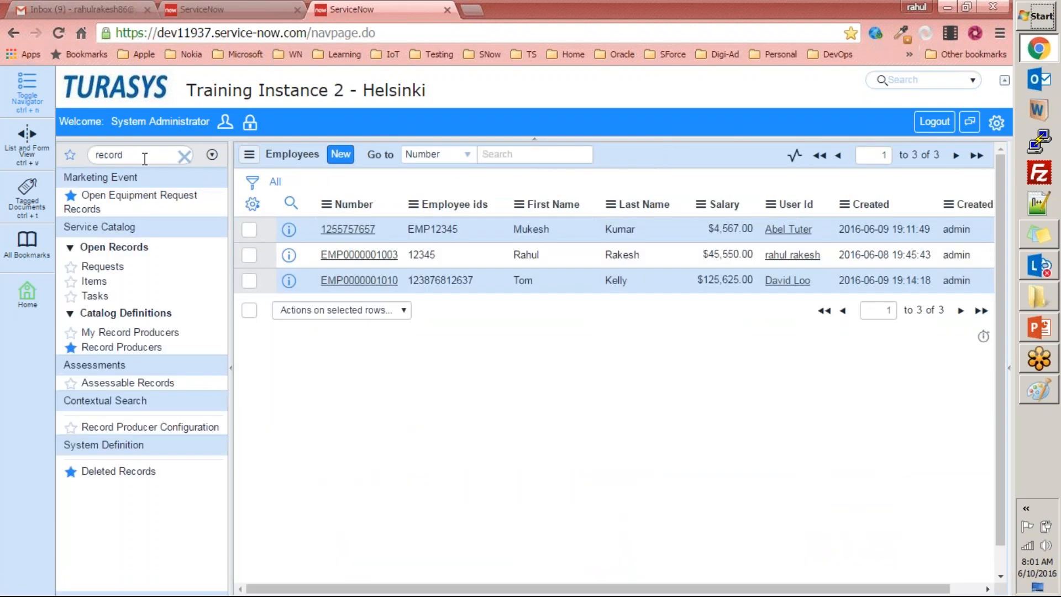
pyautogui.rightClick(682, 156)
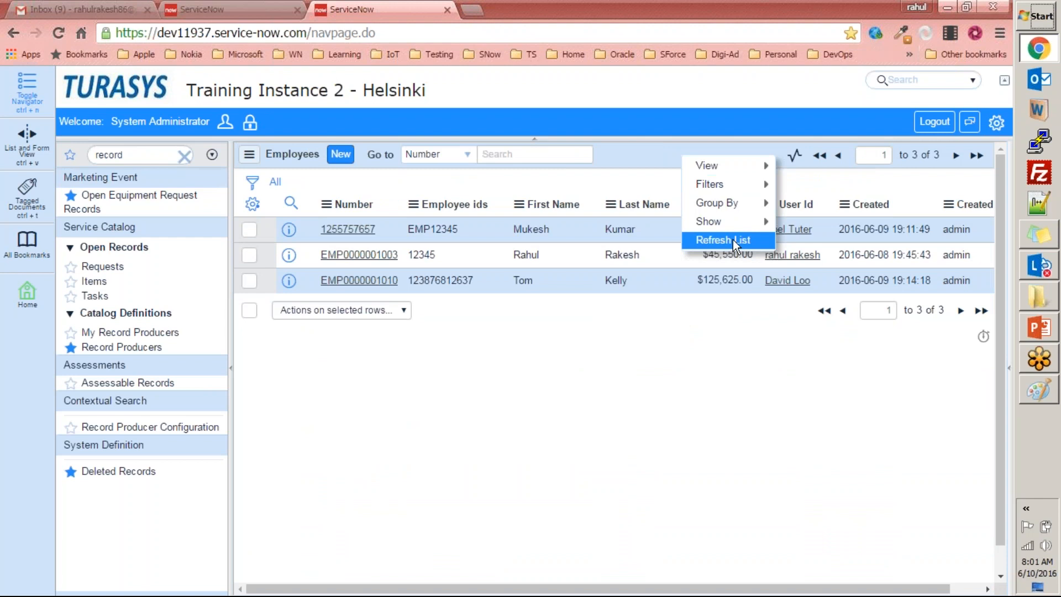
pyautogui.click(733, 240)
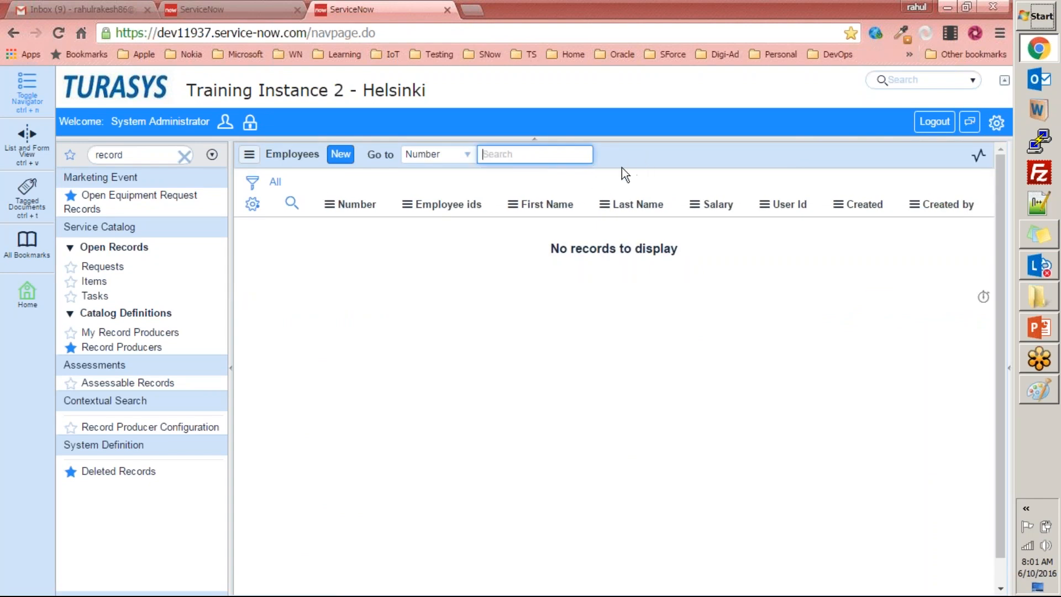
# Back in the deleted records, open the third u_employee entry and undelete that record.
pyautogui.click(301, 11)
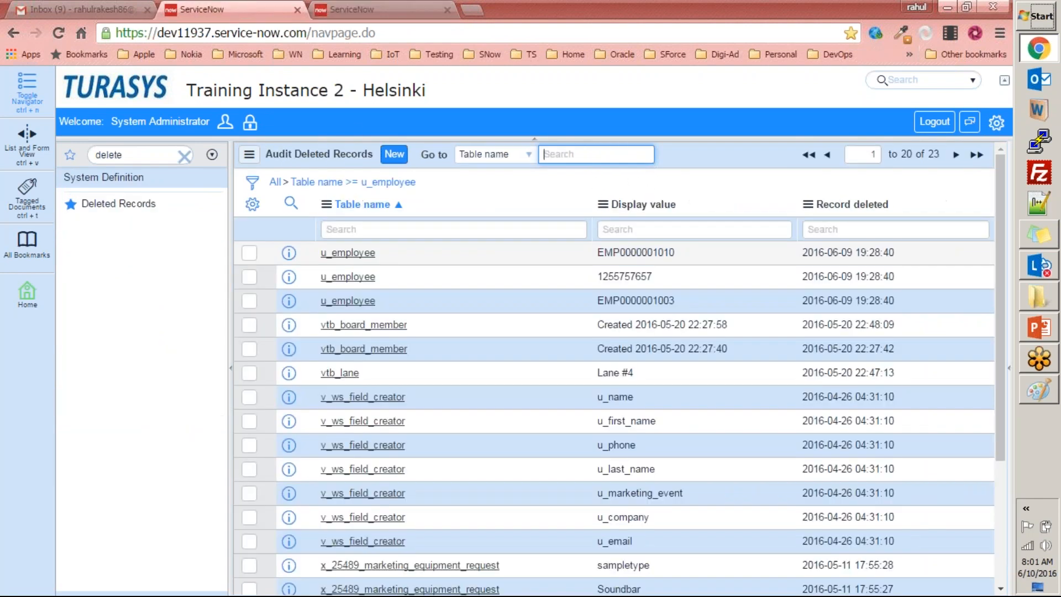
pyautogui.click(249, 301)
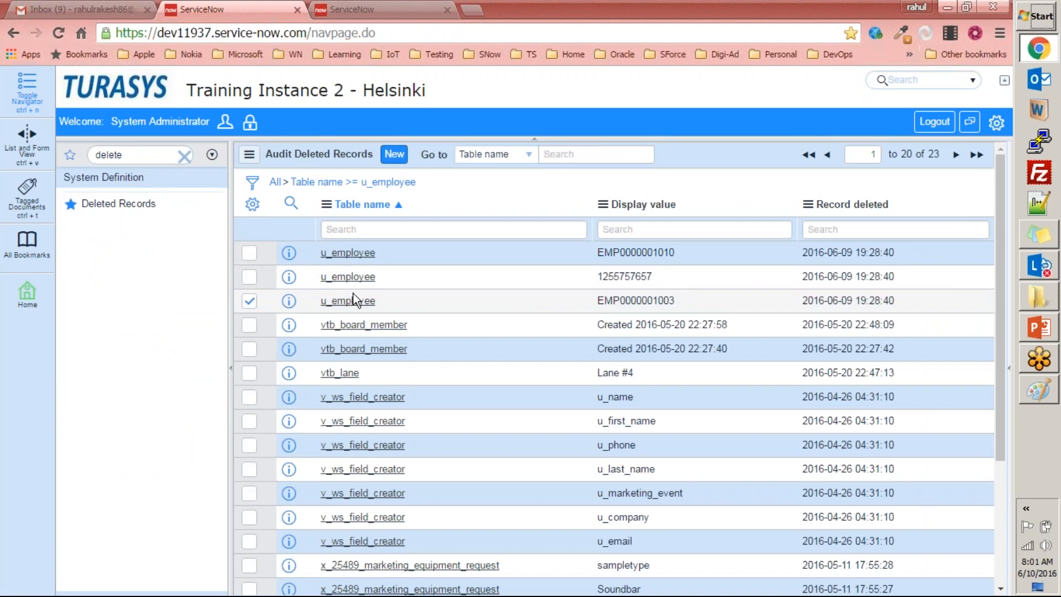
pyautogui.click(346, 300)
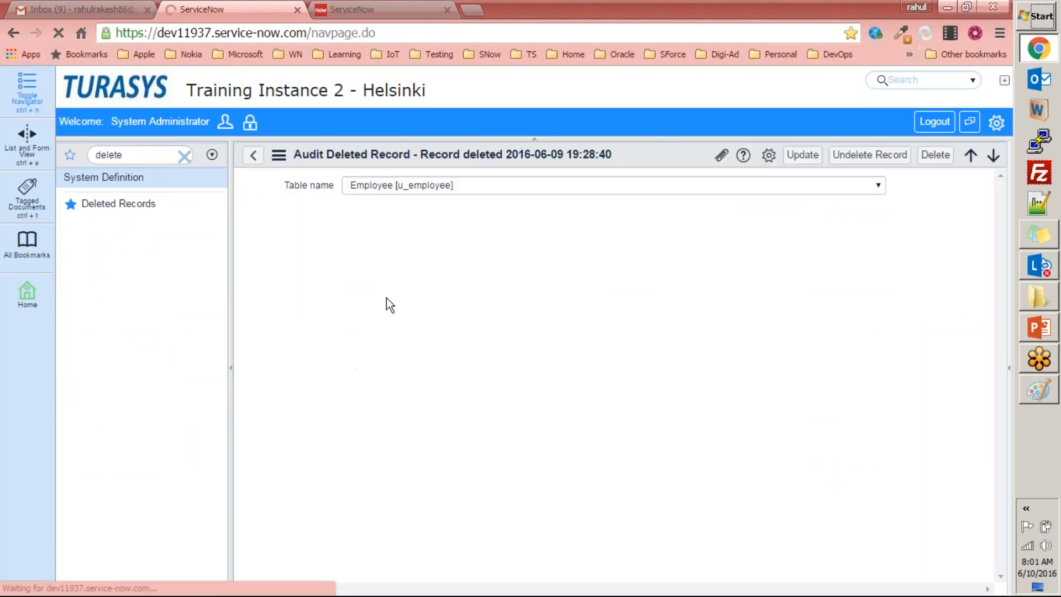
pyautogui.click(859, 160)
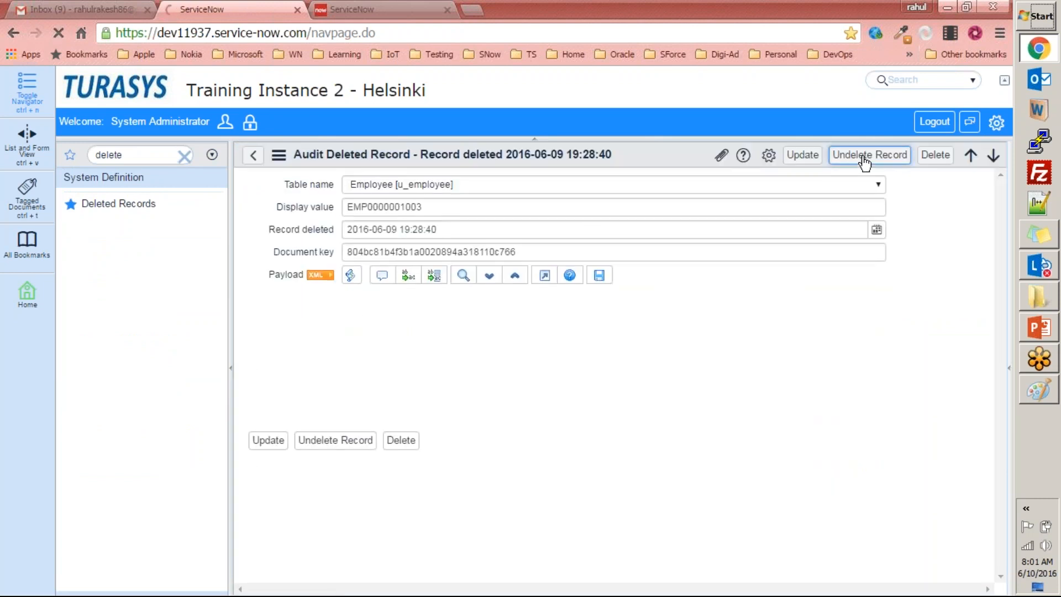
# Refresh the Employees list in the other browser tab to check for the undeleted record.
pyautogui.hotkey('ctrl', 'Tab')
pyautogui.rightClick(689, 156)
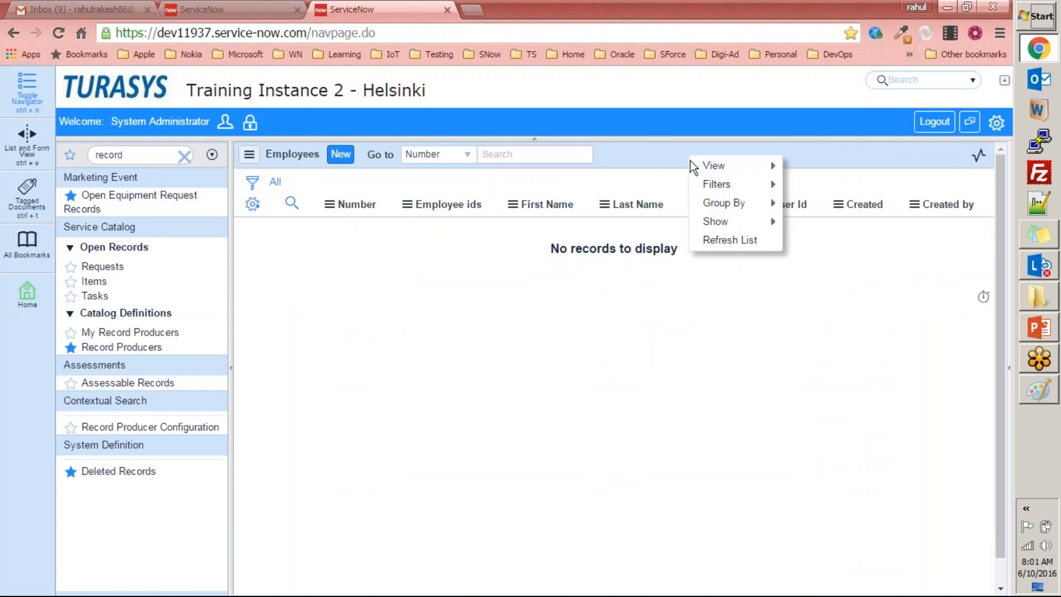
pyautogui.click(719, 240)
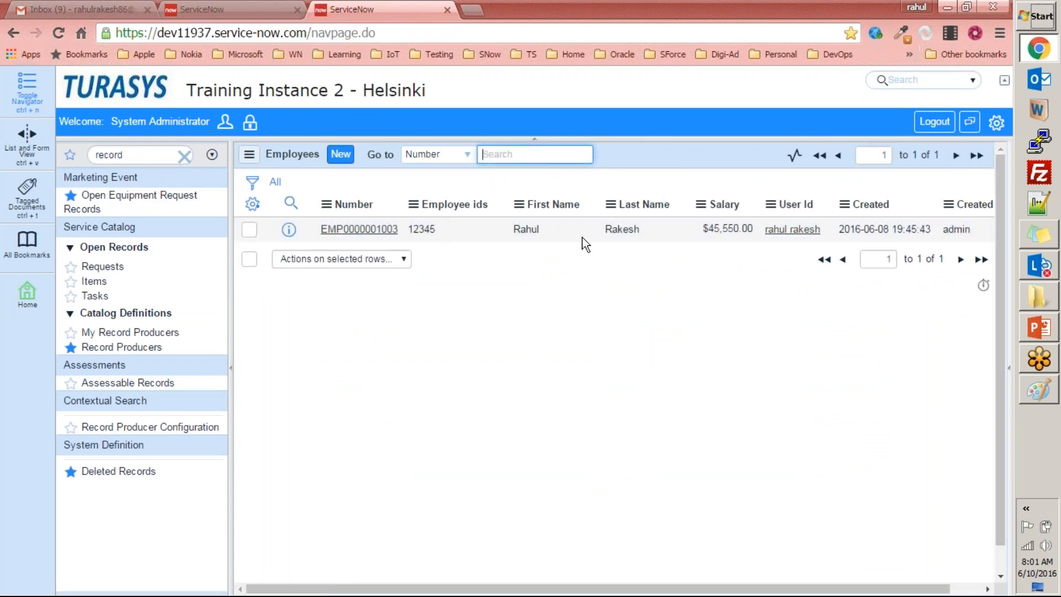
# Reload the Deleted Records list in the first ServiceNow tab and search its table names for u_employee again.
pyautogui.click(244, 9)
pyautogui.click(138, 203)
pyautogui.click(552, 154)
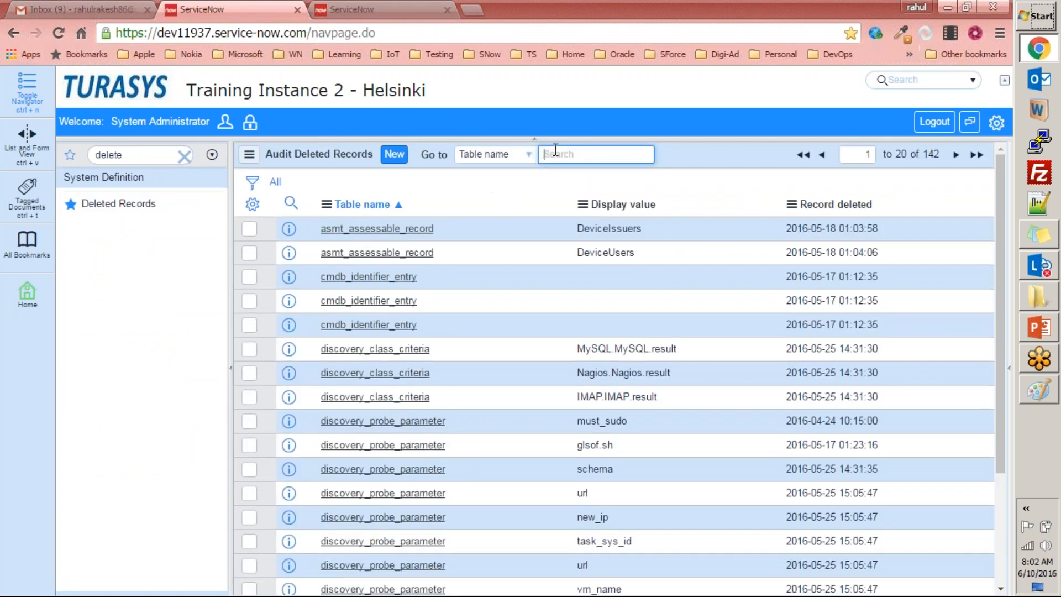
pyautogui.write('u_employee')
pyautogui.press('Return')
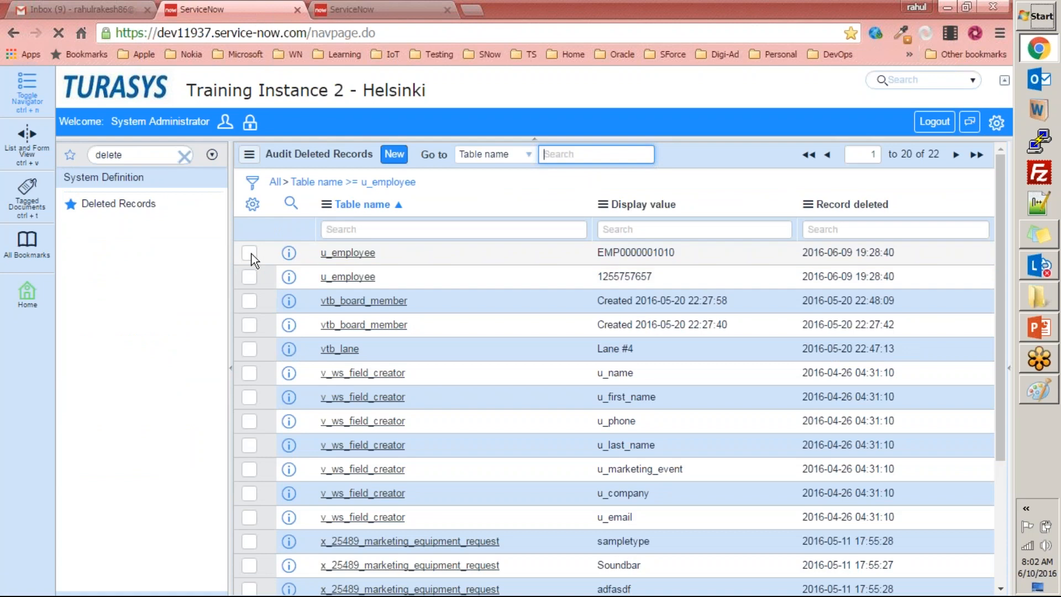
# Select the two remaining u_employee entries in the deleted records and undelete them together.
pyautogui.click(249, 253)
pyautogui.click(249, 277)
pyautogui.scroll(-3, 257, 420)
pyautogui.click(324, 556)
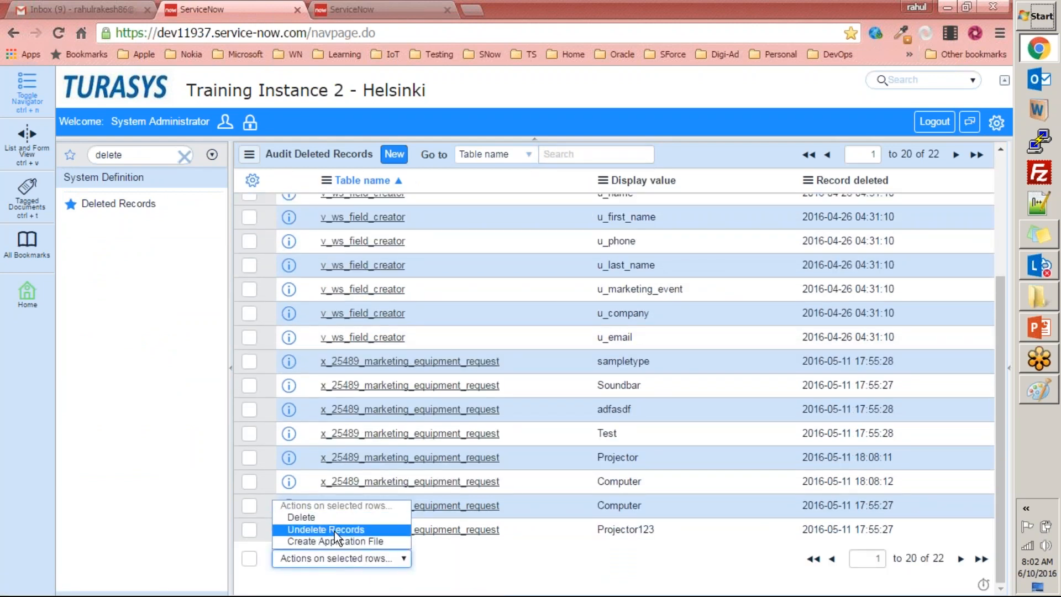
pyautogui.click(333, 531)
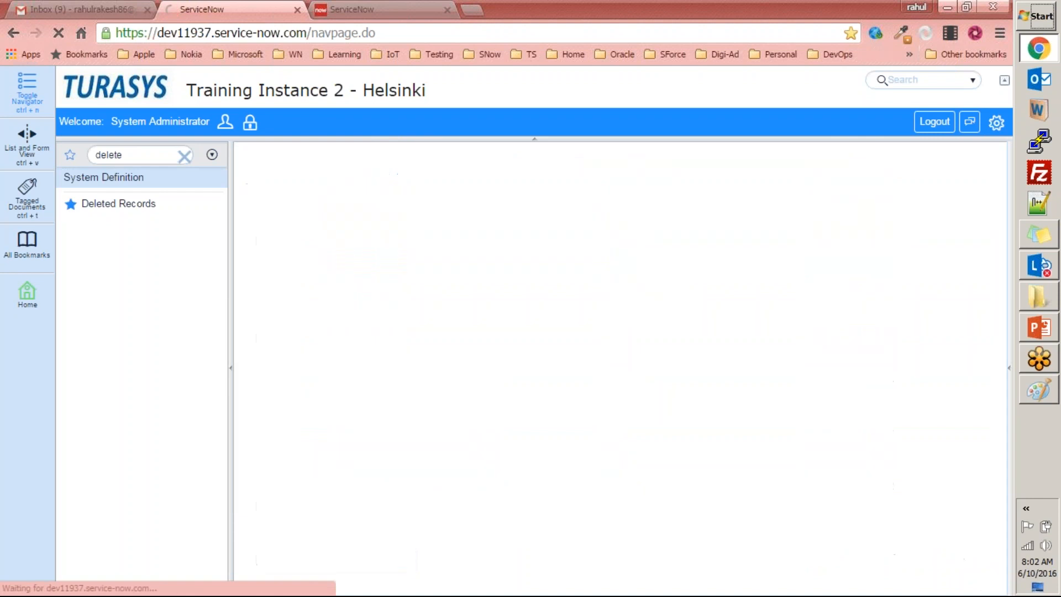
# Refresh the Employees list once more to check that all deleted employee records are back.
pyautogui.click(361, 11)
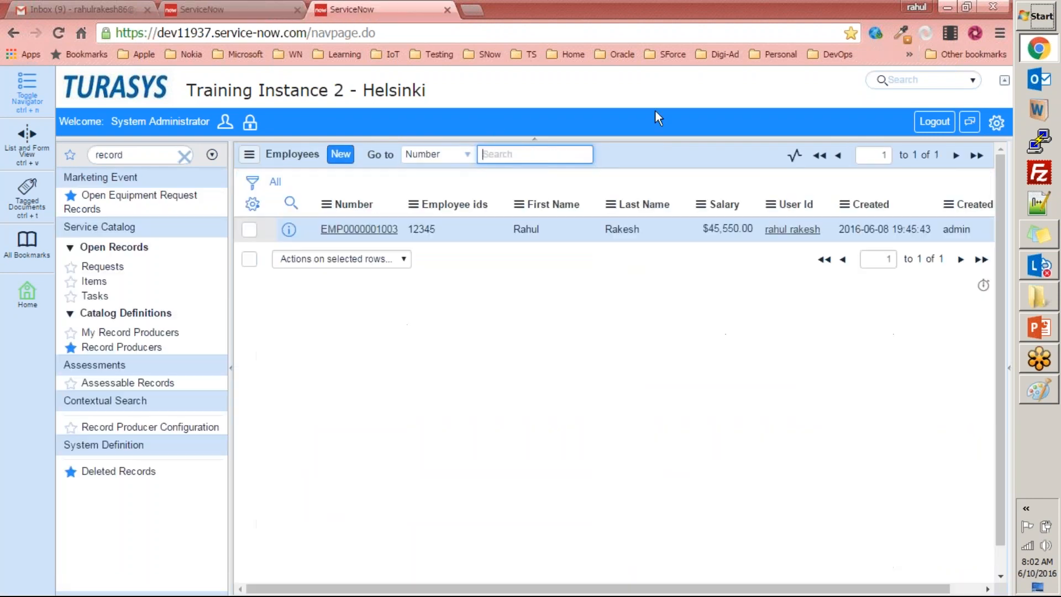
pyautogui.rightClick(678, 151)
pyautogui.click(722, 242)
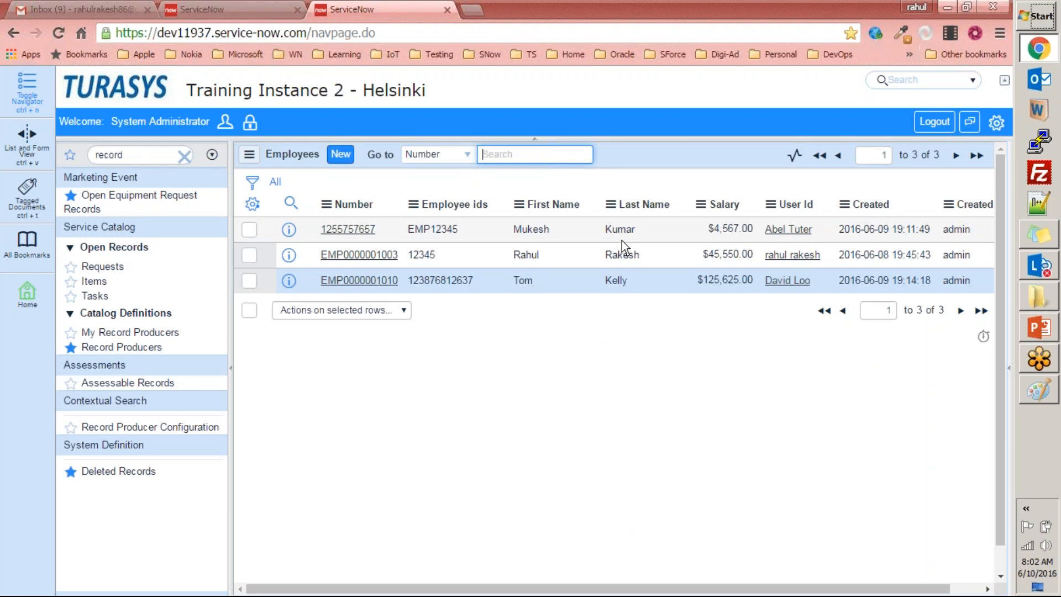
pyautogui.click(1039, 328)
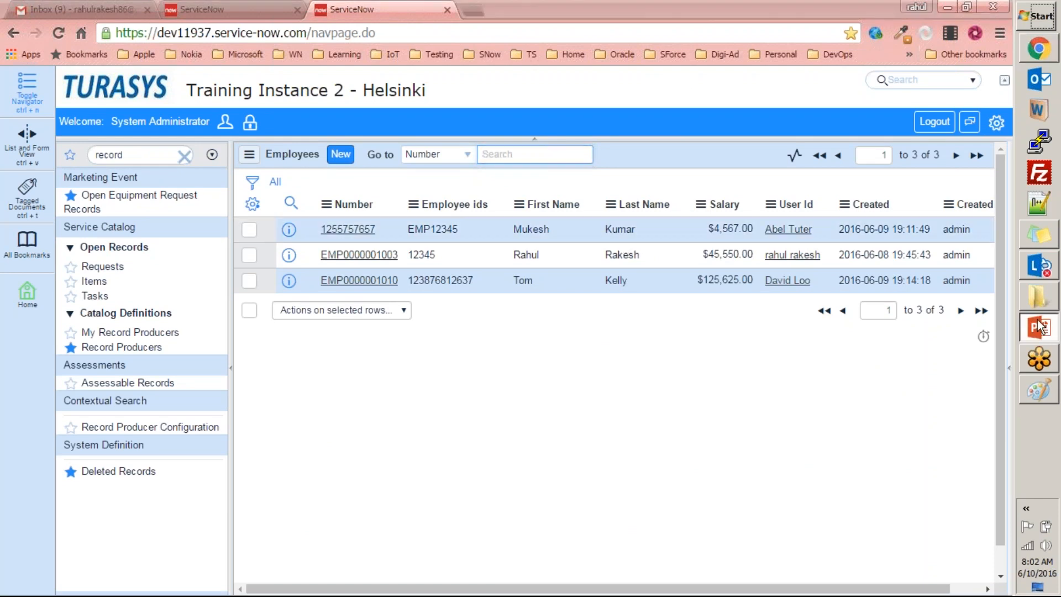
pyautogui.hotkey('alt', 'Tab')
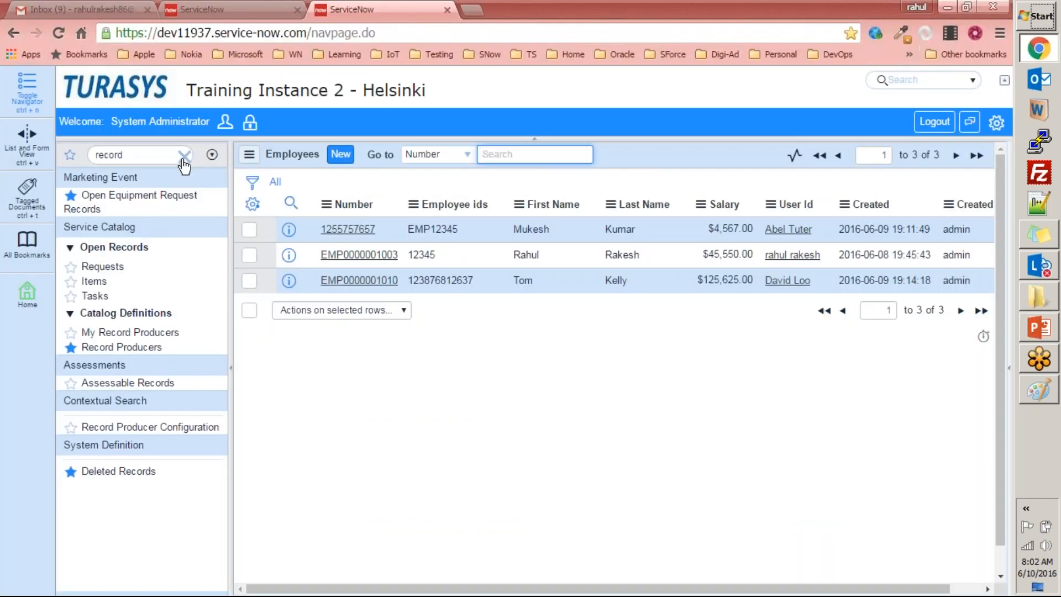
# Clear the application navigator filter and look through the Marketing Event and Orchestration ROI modules.
pyautogui.click(184, 155)
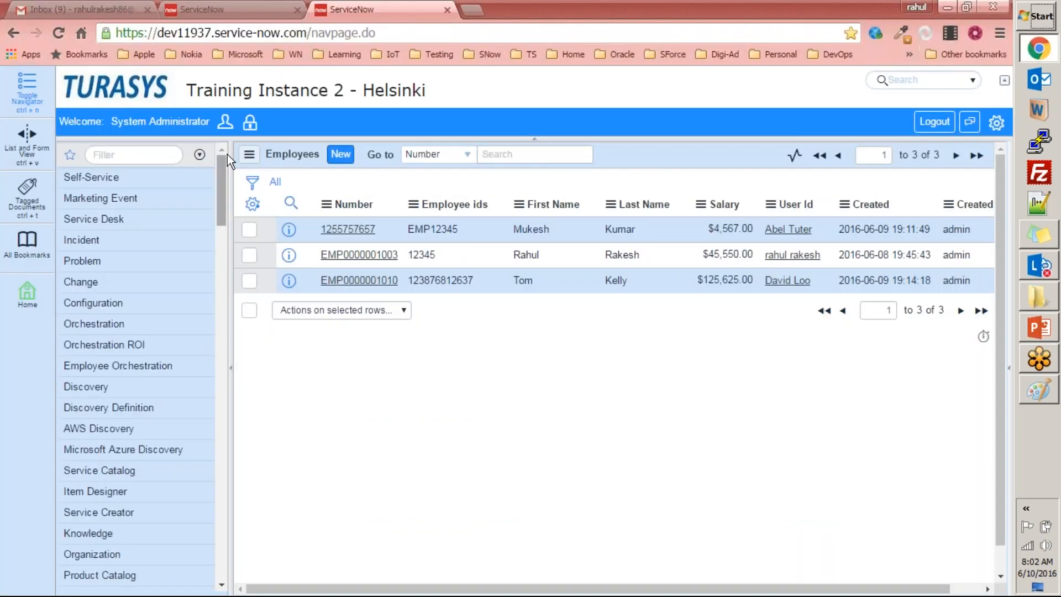
pyautogui.click(131, 158)
pyautogui.write('t')
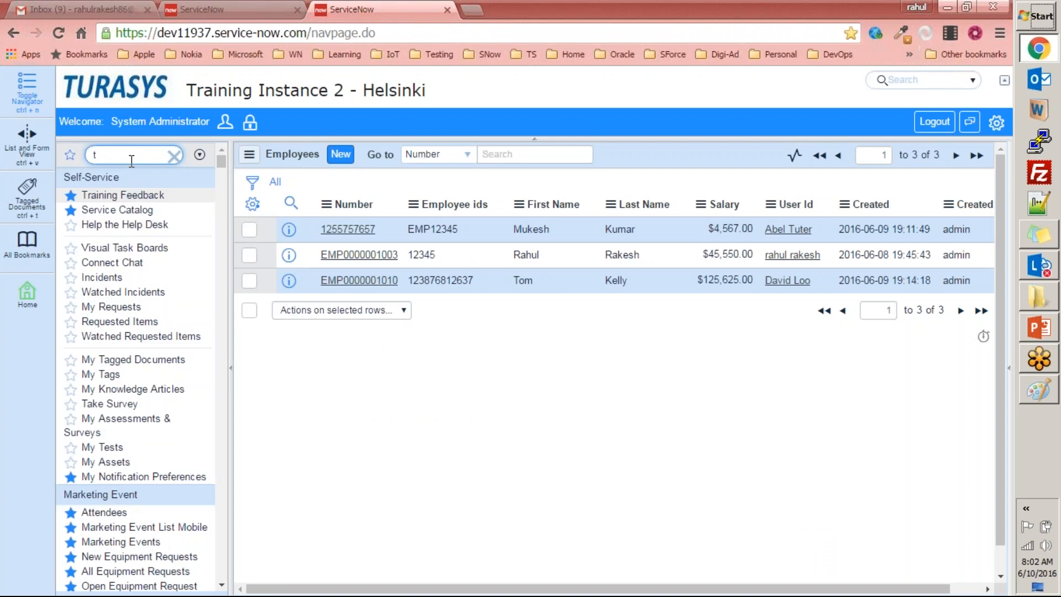
pyautogui.press('BackSpace')
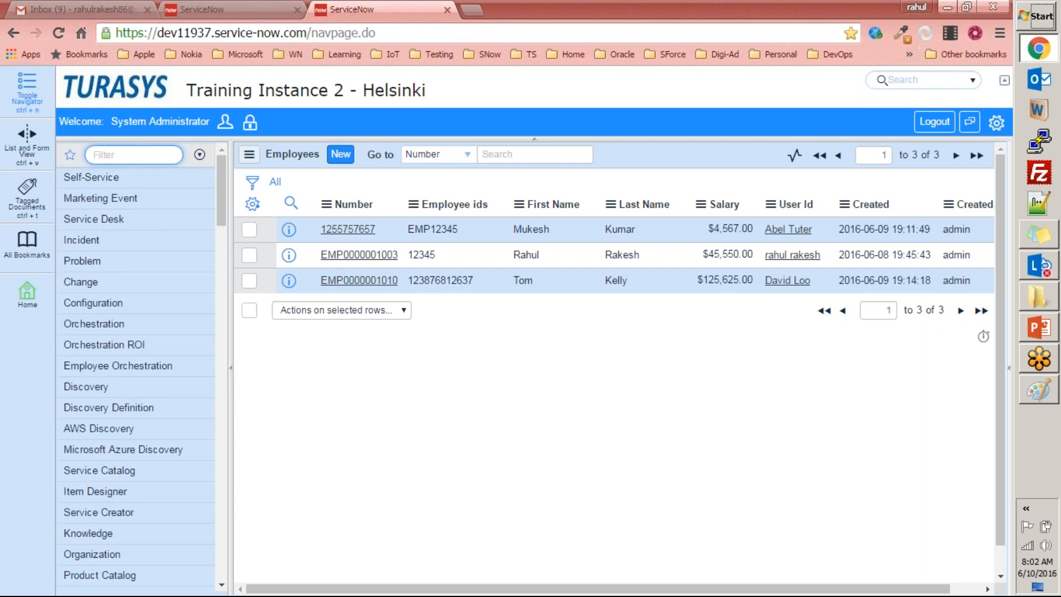
pyautogui.click(107, 206)
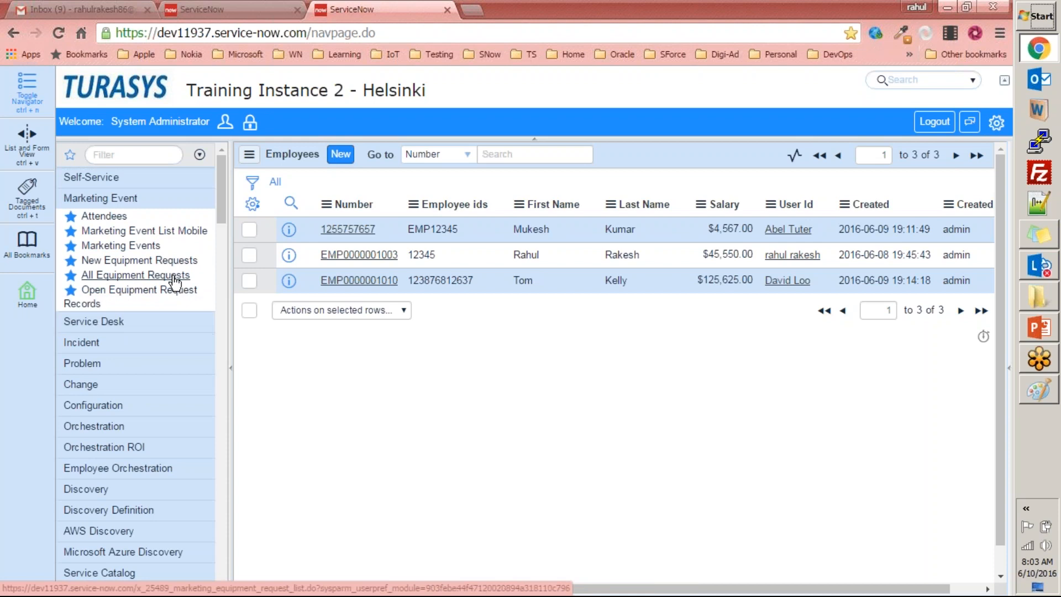
pyautogui.click(118, 199)
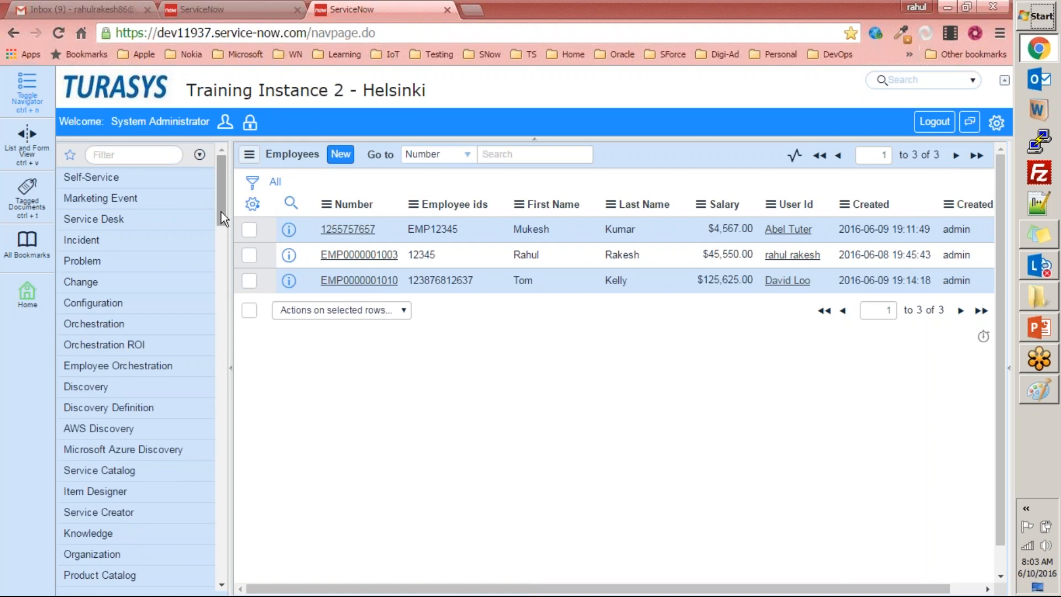
pyautogui.moveTo(221, 211); pyautogui.dragTo(221, 235)
pyautogui.click(117, 195)
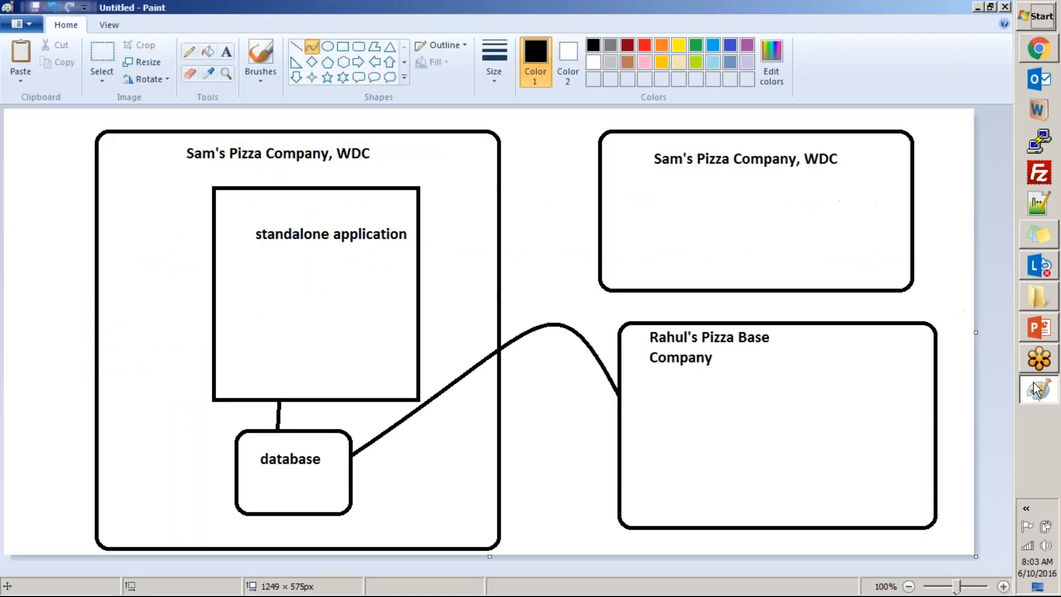
# Close the untitled pizza company diagram in Paint without saving it.
pyautogui.click(1005, 7)
pyautogui.click(553, 314)
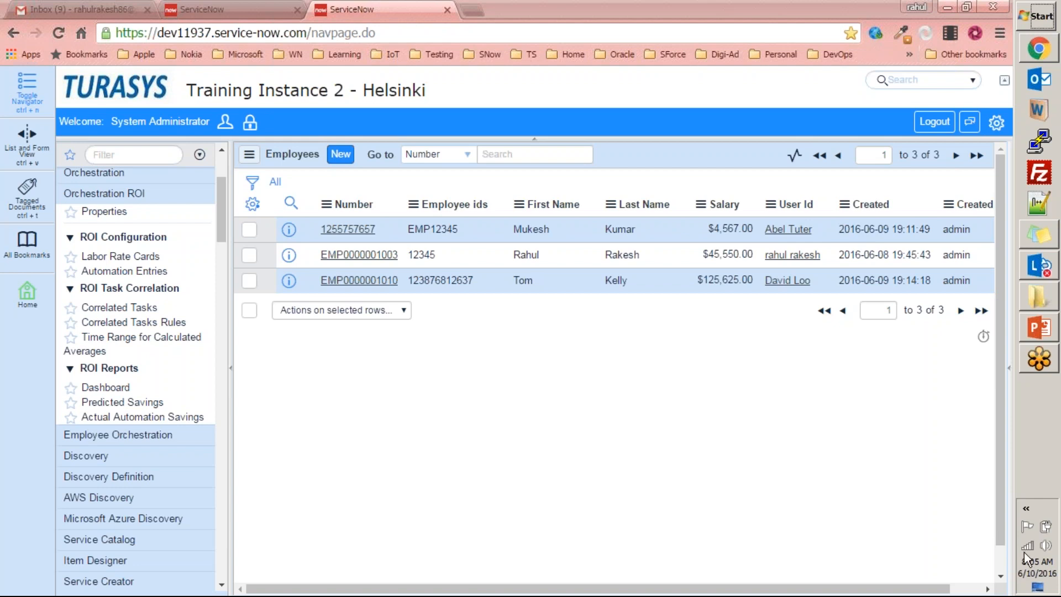
# Check the current date and time in the system calendar and clocks, and close them.
pyautogui.click(1042, 566)
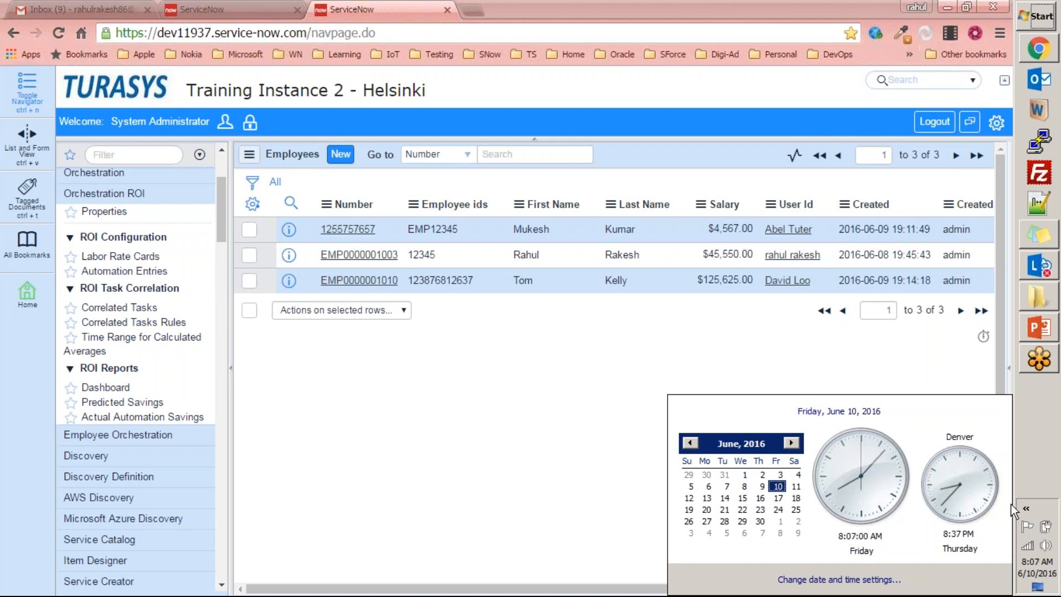
pyautogui.click(948, 380)
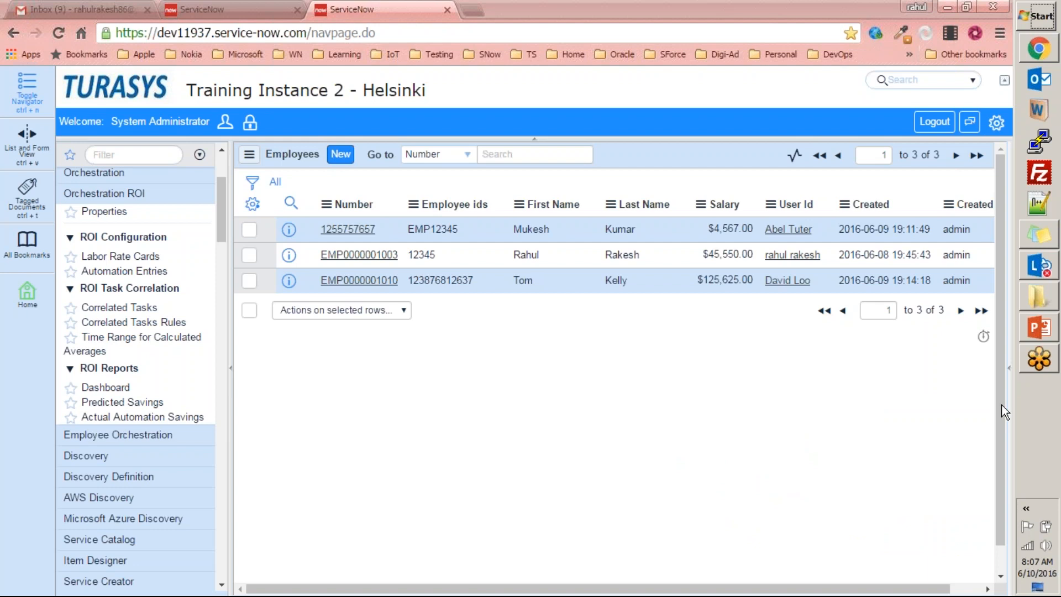